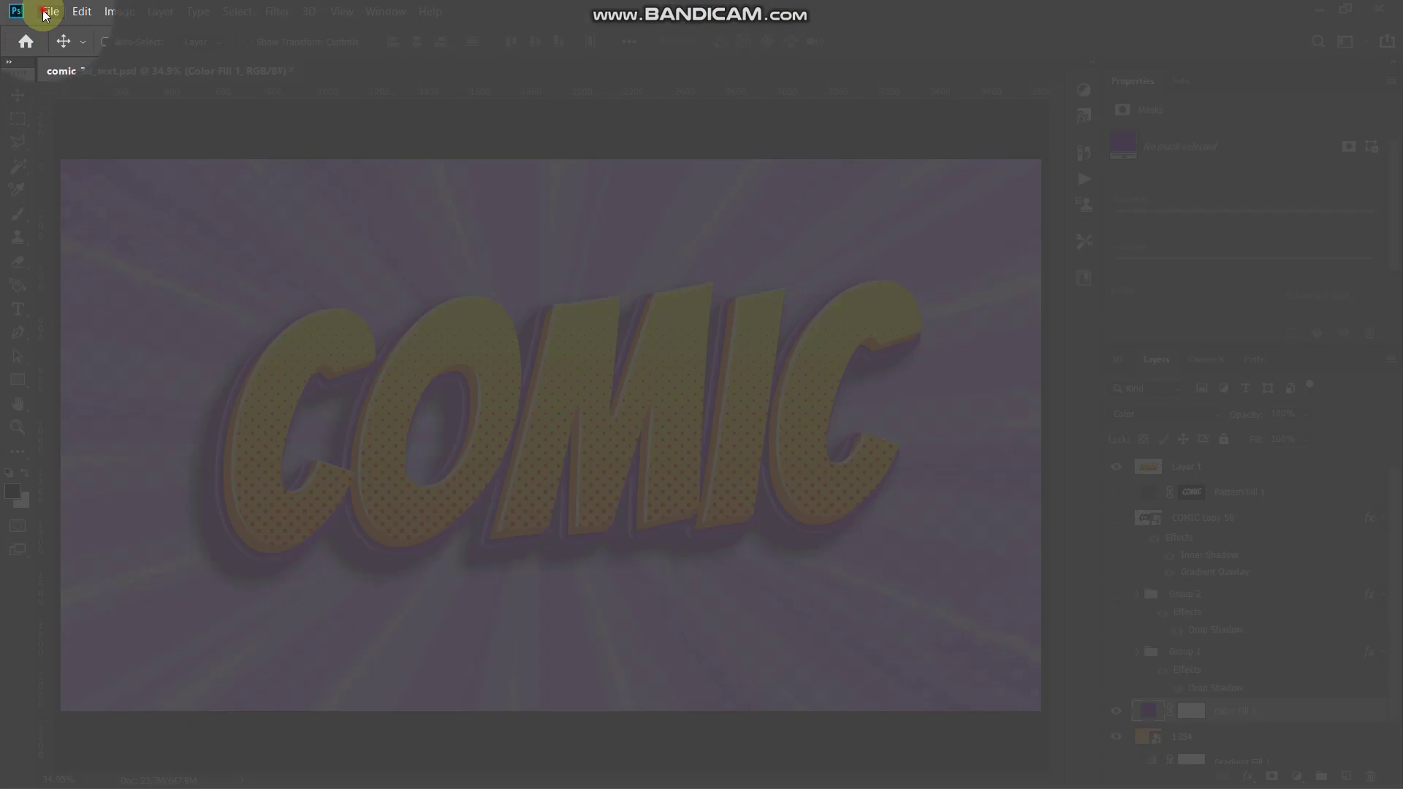
Create a new RGB document 3840 by 2160 pixels at 300 pixels/inch with a white background.
click(45, 13)
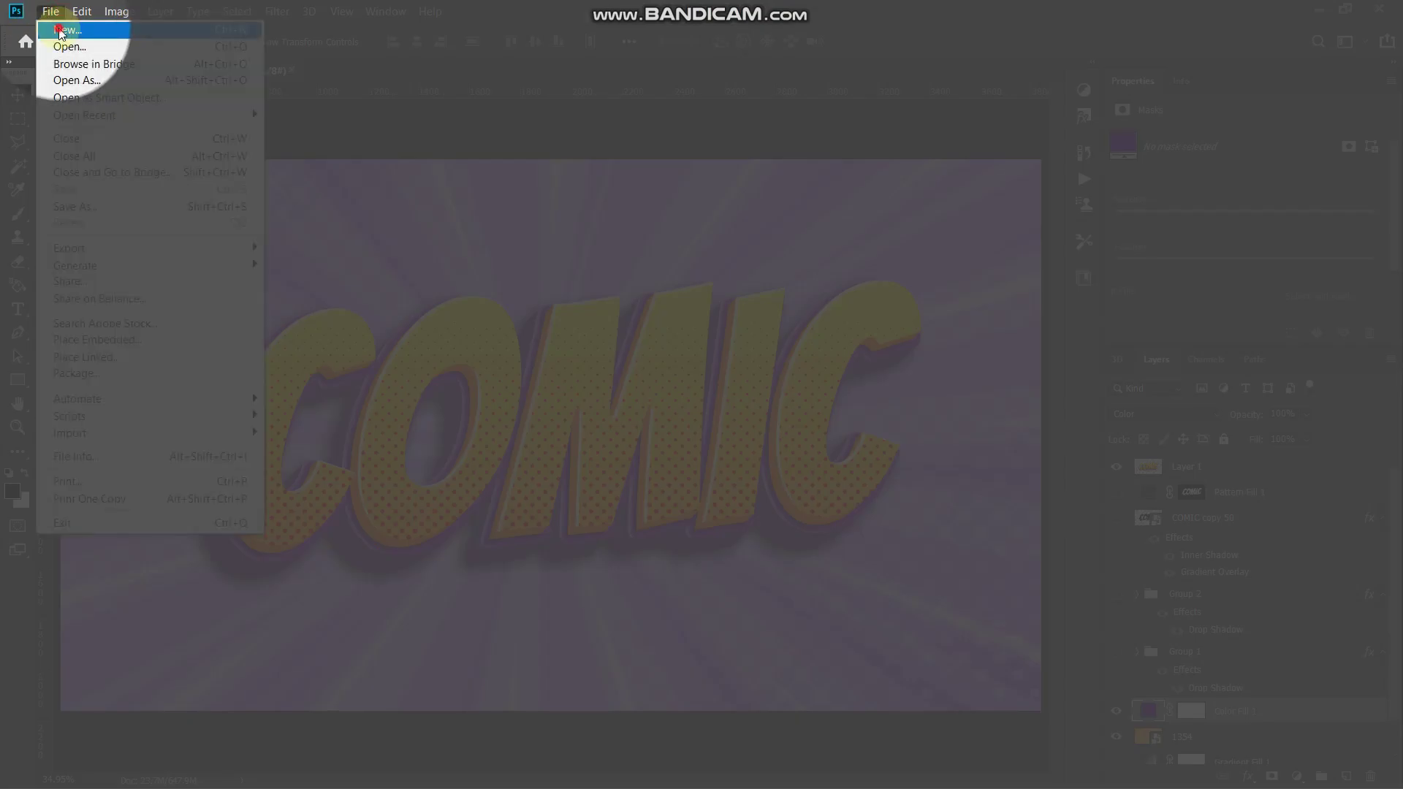
click(62, 30)
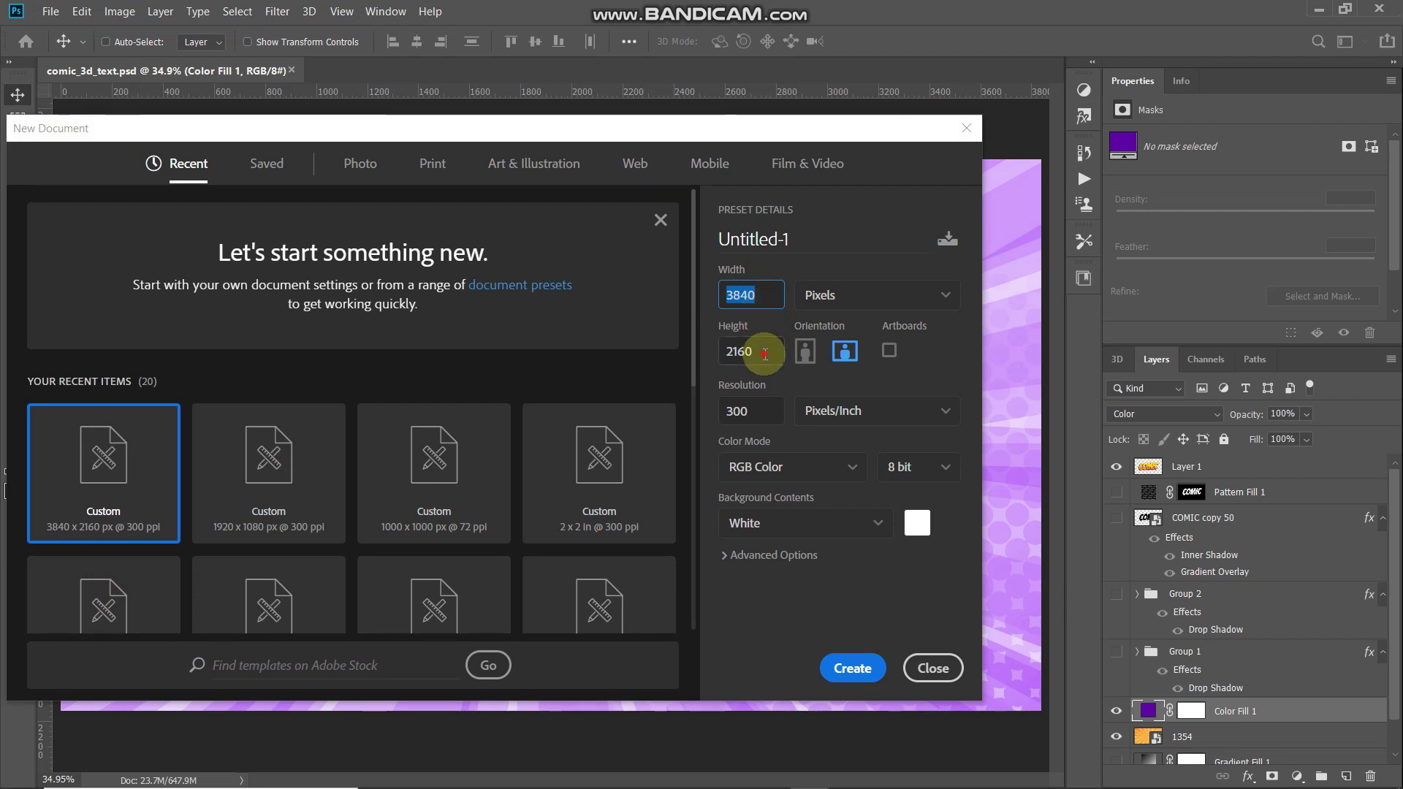
click(764, 354)
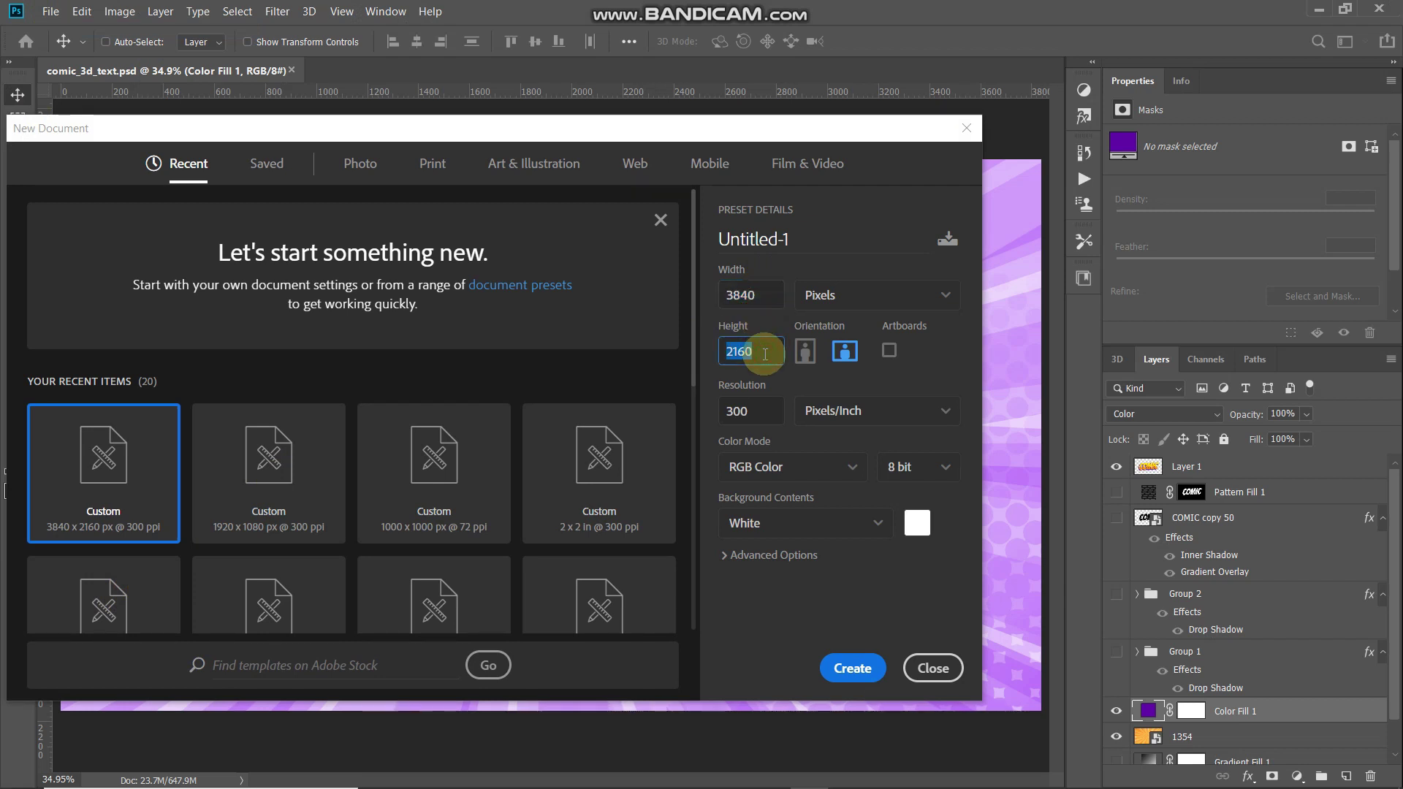
click(769, 415)
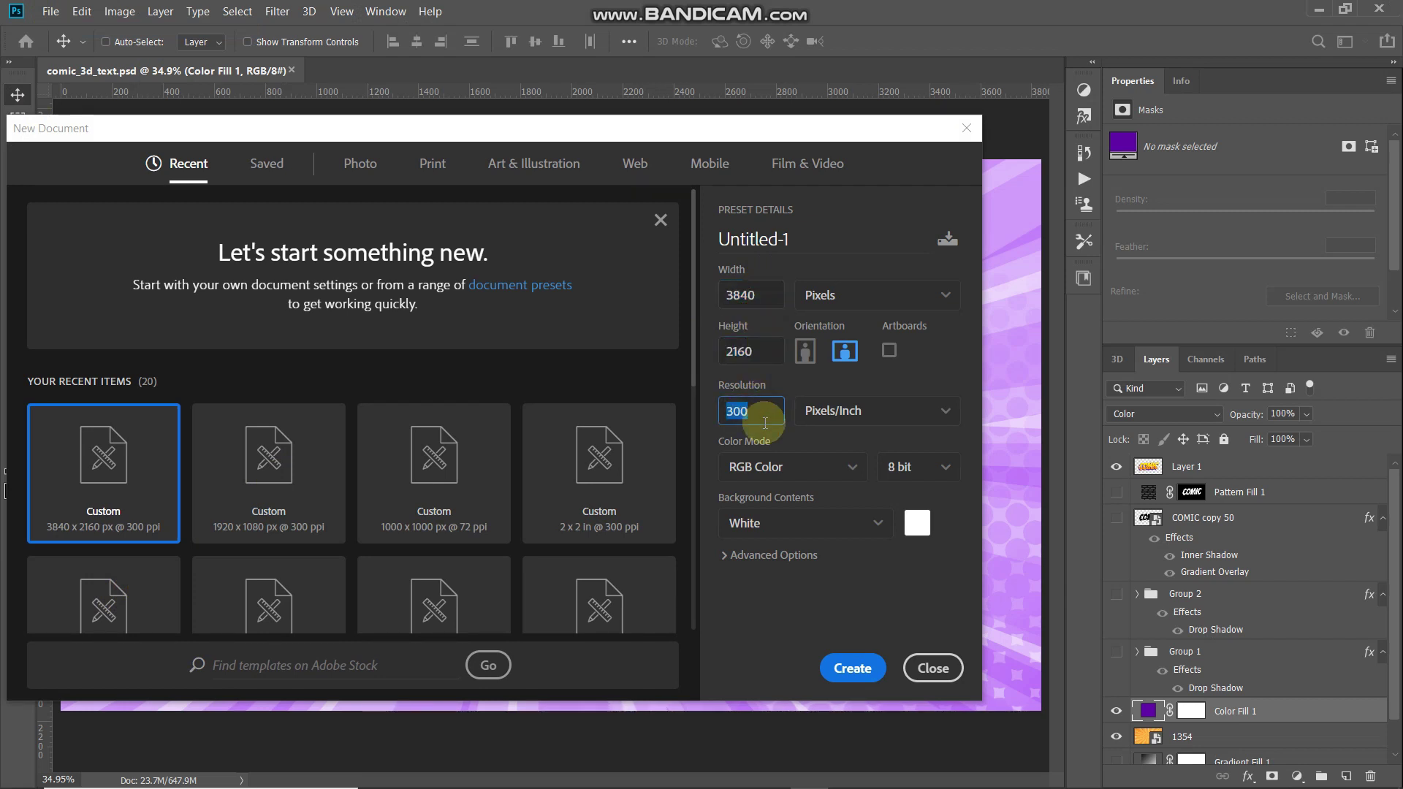
click(838, 669)
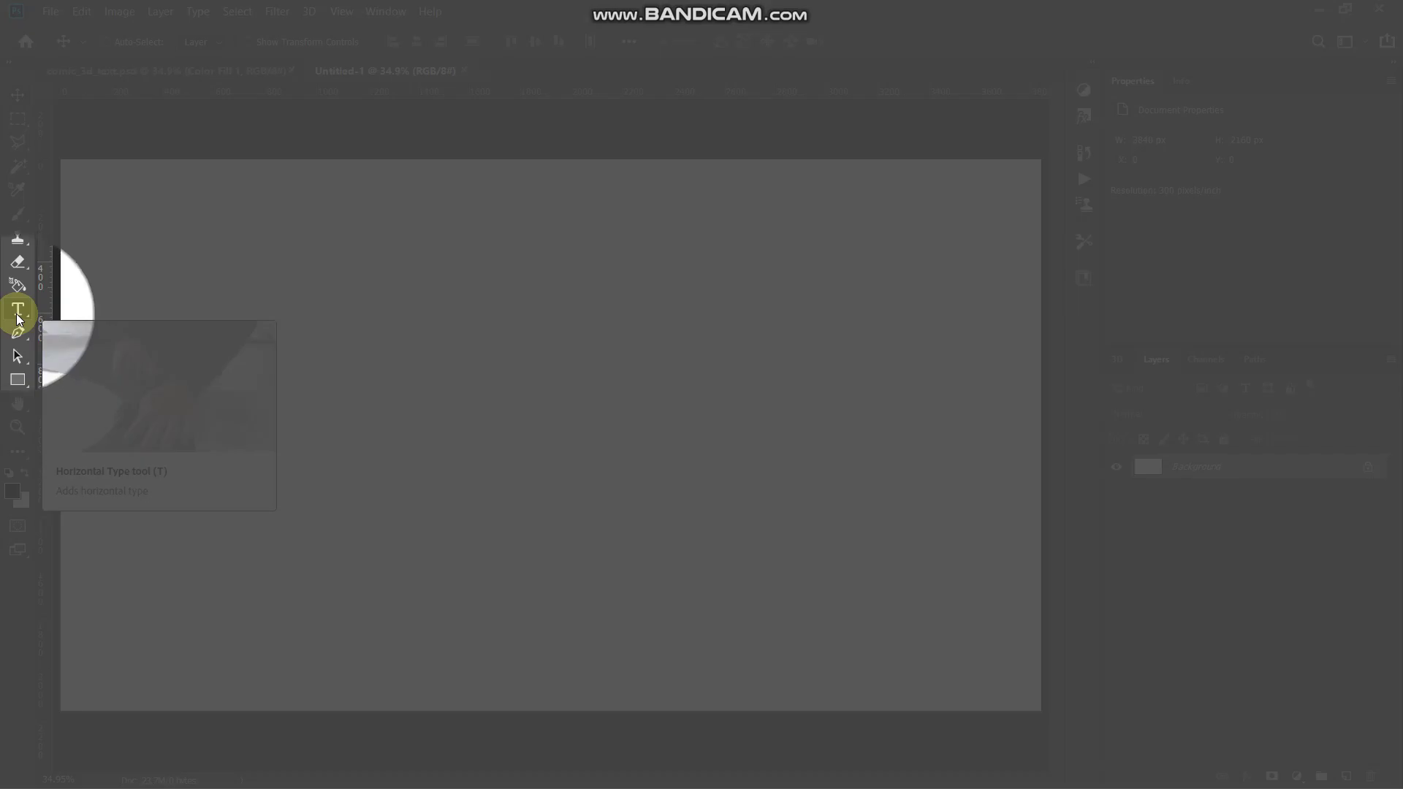
Add the horizontal text COMIC to the canvas in black Bangers Regular at 300 pt.
right_click(20, 319)
click(66, 307)
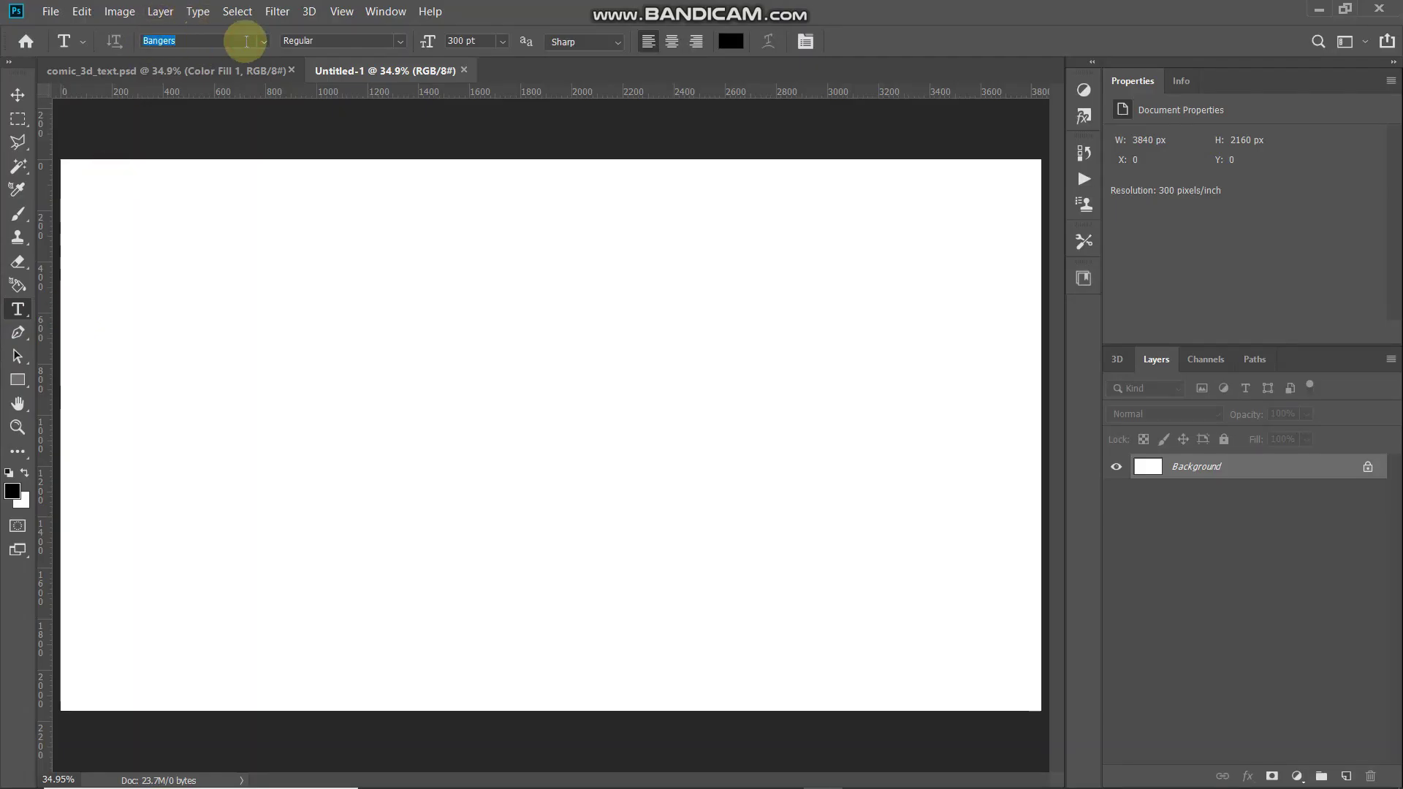
click(265, 41)
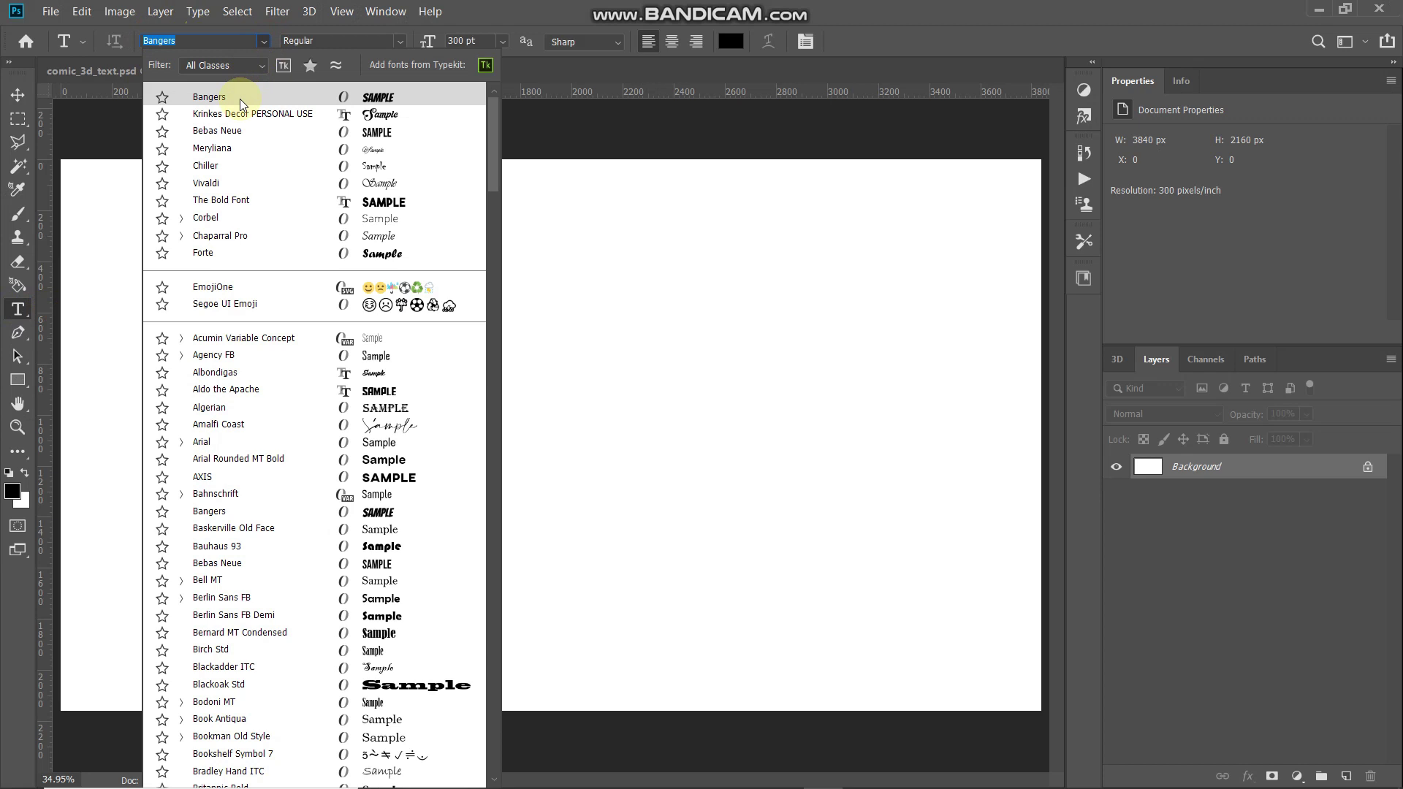
click(240, 99)
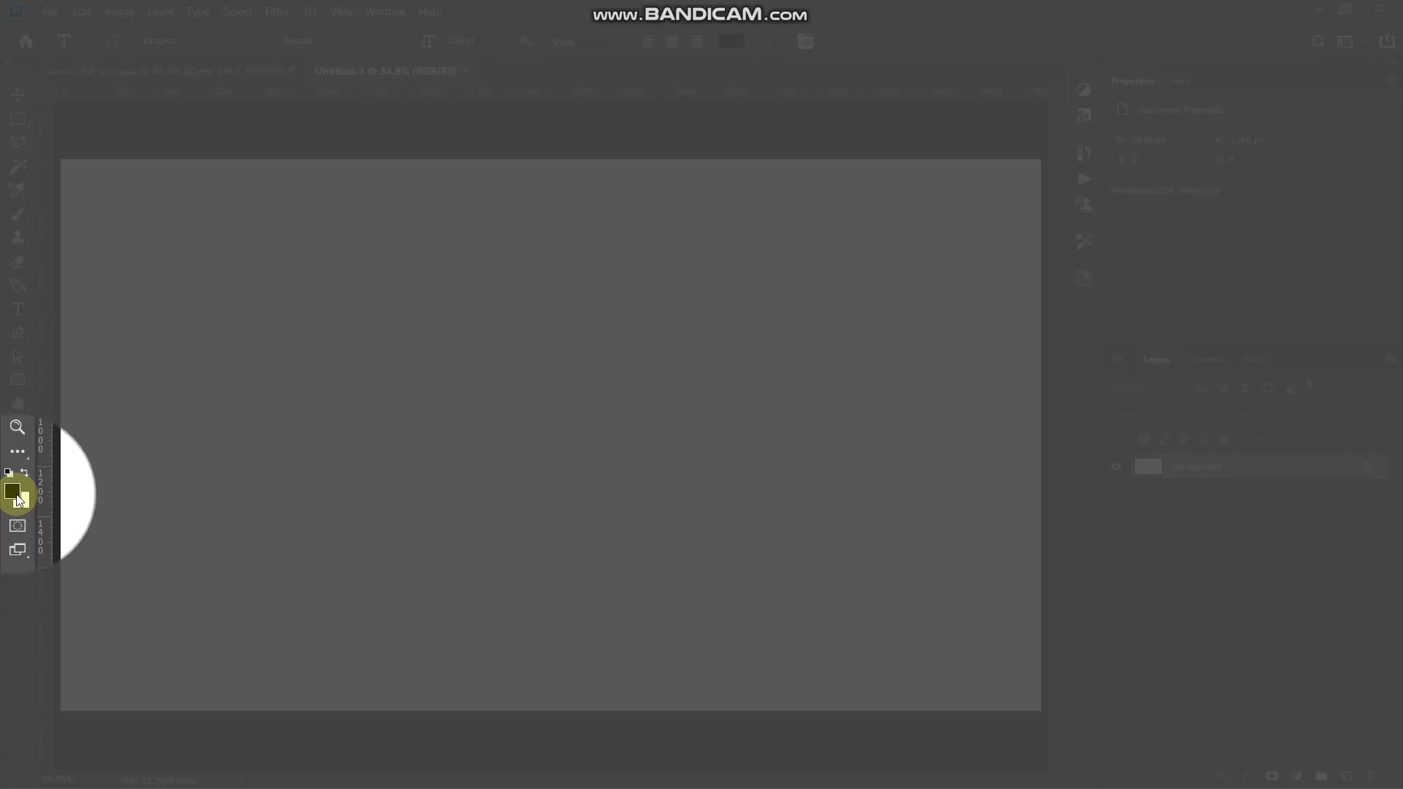
click(13, 493)
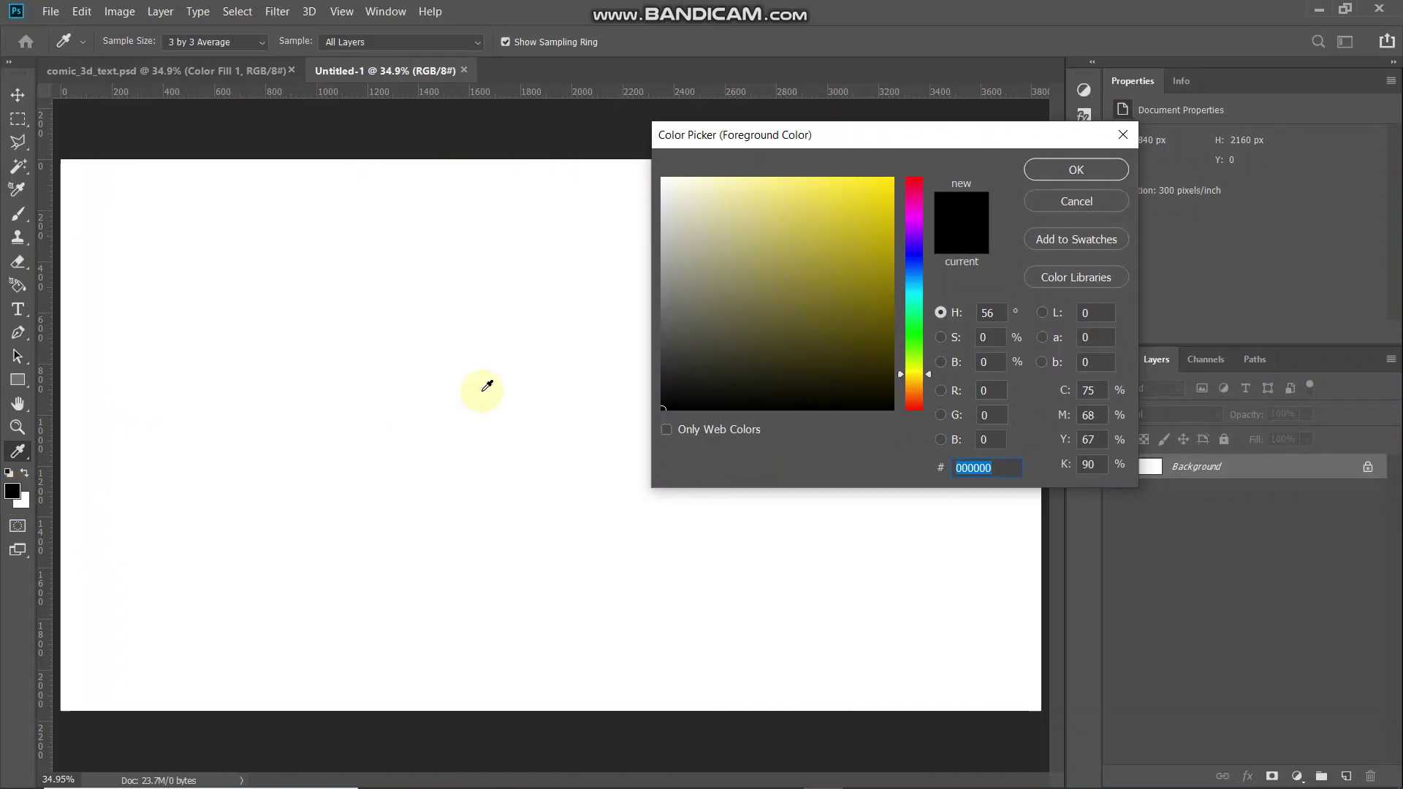
click(1058, 169)
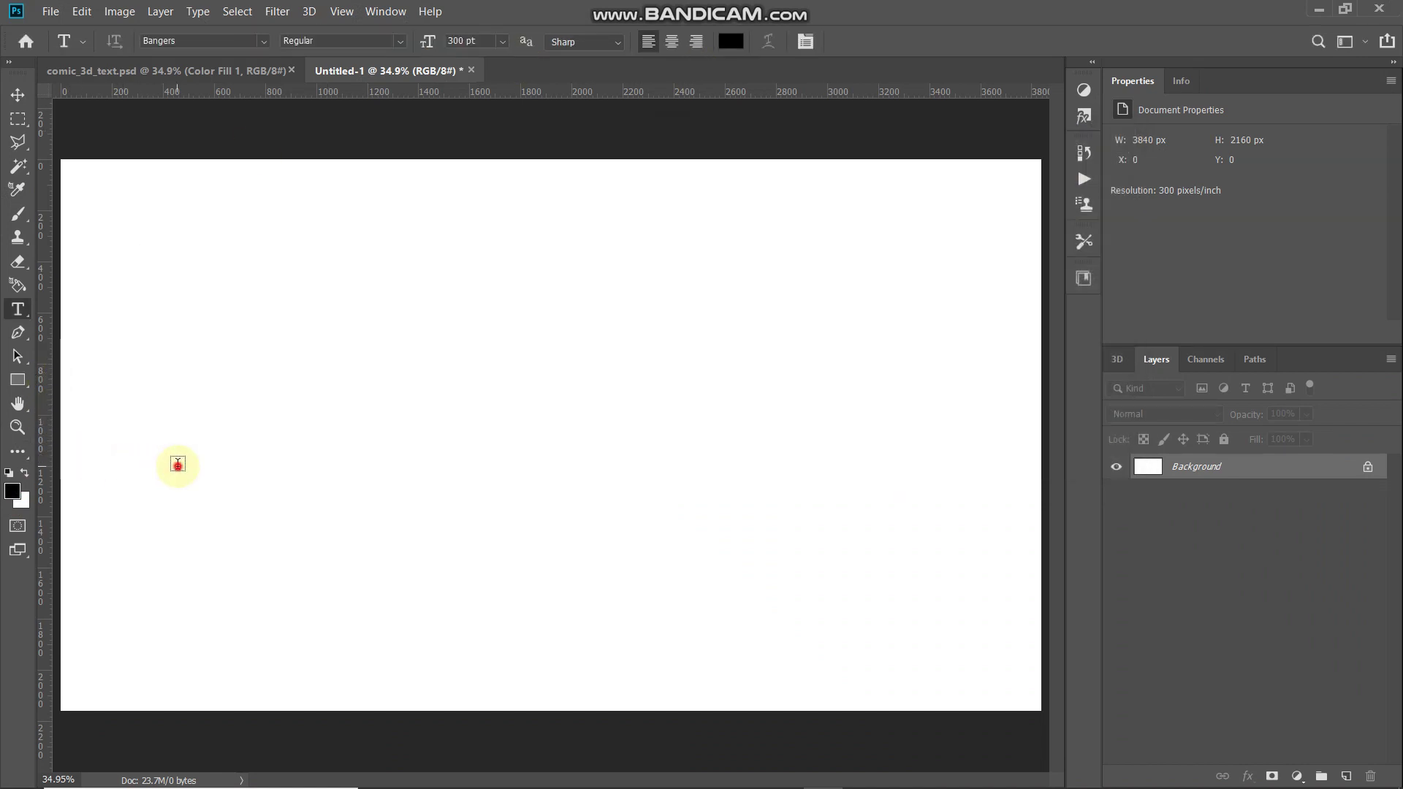
click(177, 464)
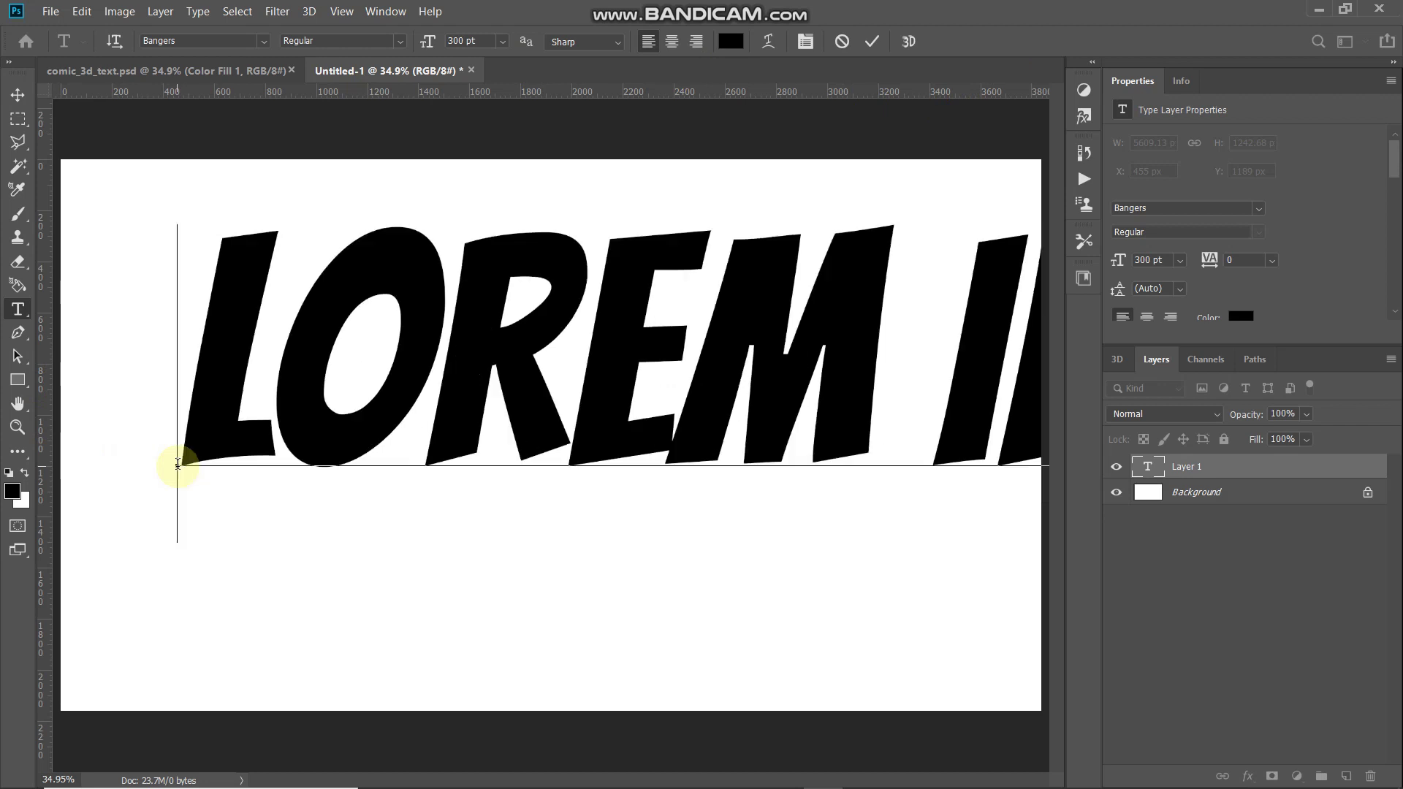
key(BackSpace)
text(COMIC)
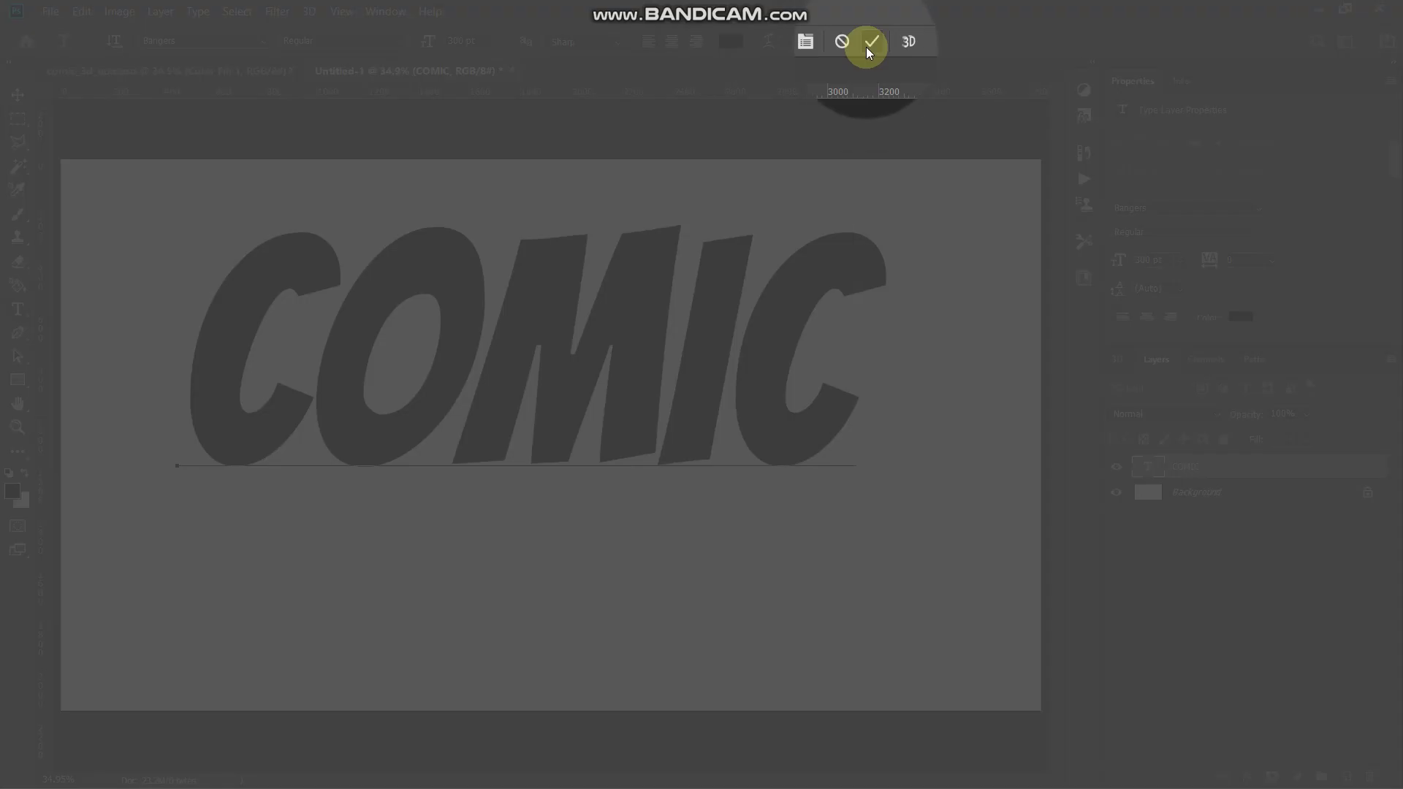
click(869, 44)
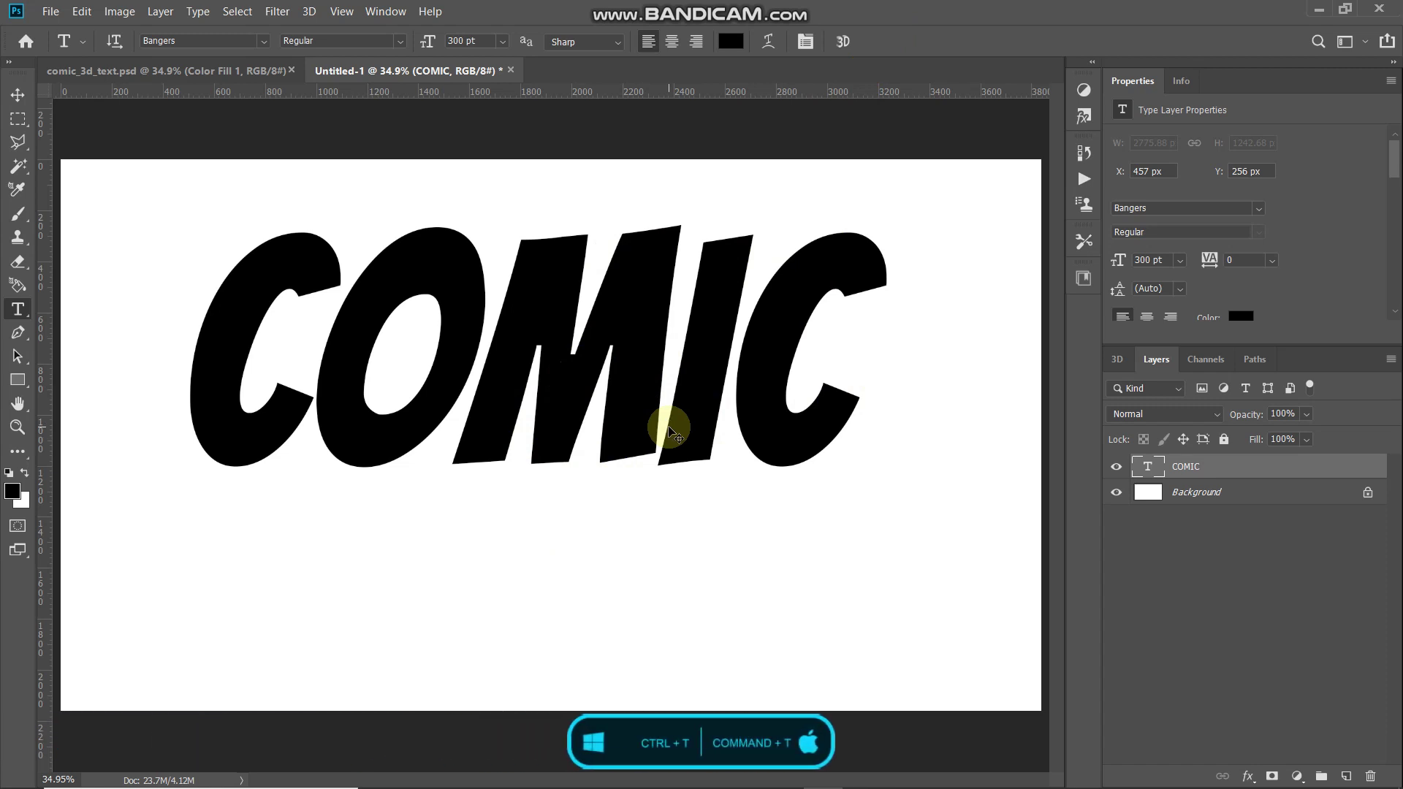
Rotate the COMIC text slightly counterclockwise with Free Transform.
key(ctrl+t)
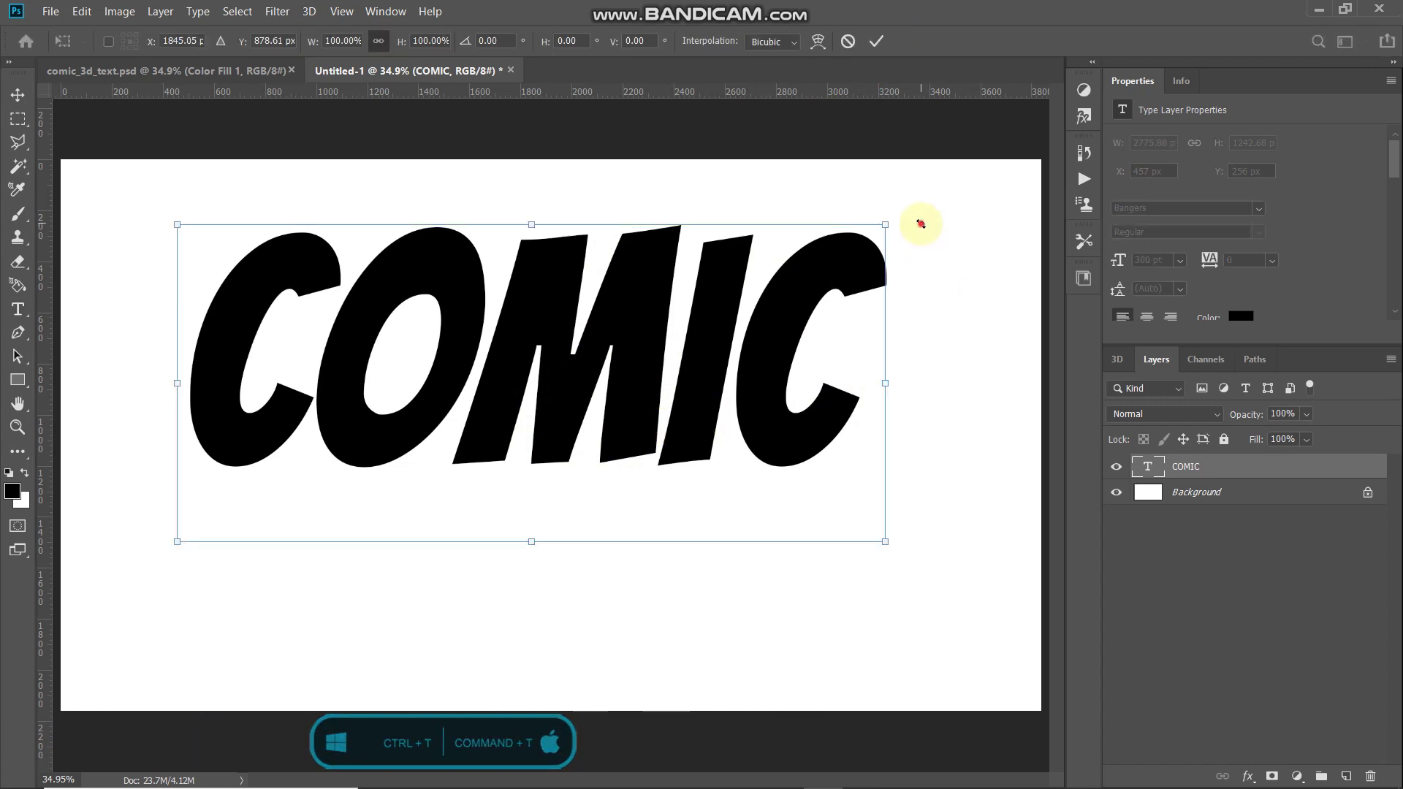
drag(919, 224, 908, 210)
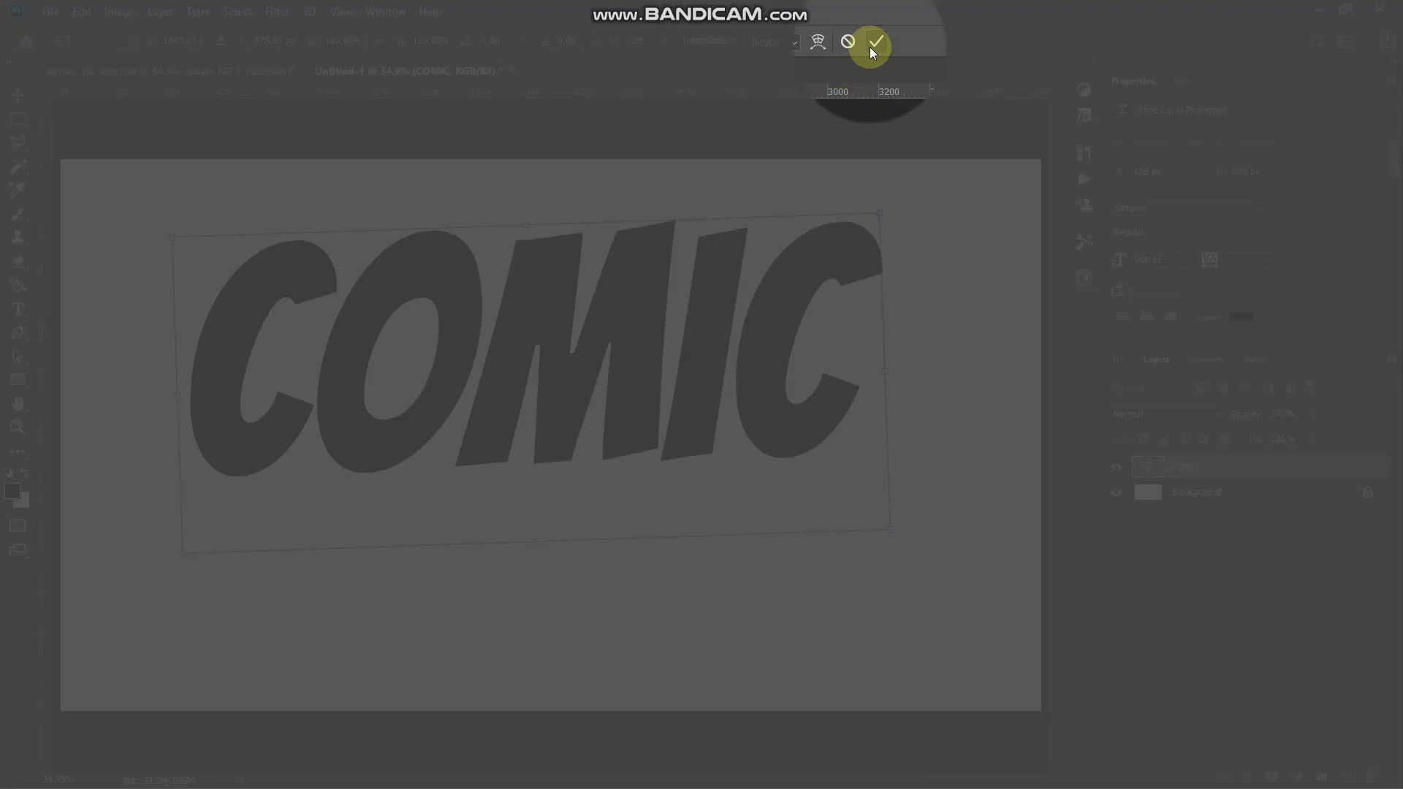
click(871, 44)
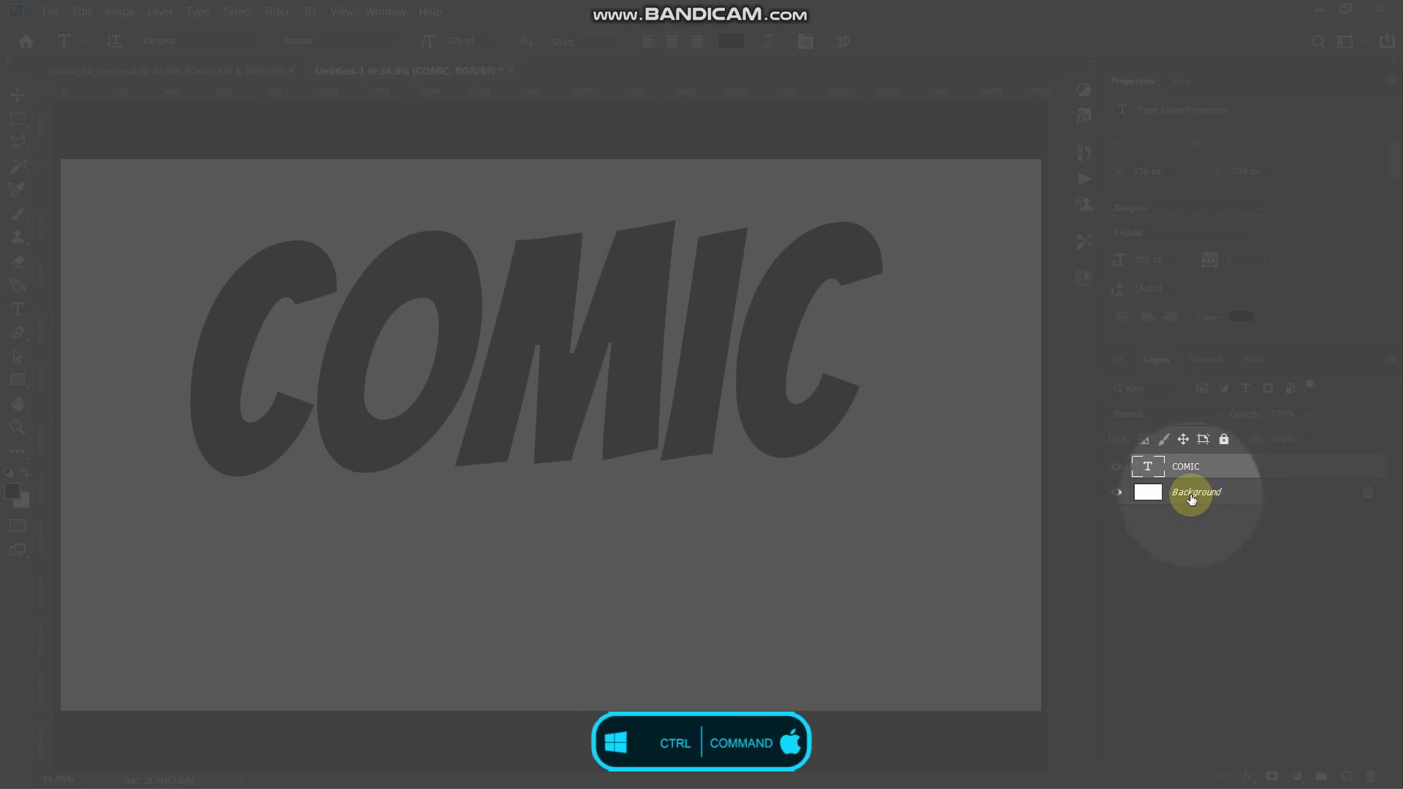
Align the COMIC text with the Background layer so it is centred horizontally and vertically on the canvas.
ctrl+click(1192, 496)
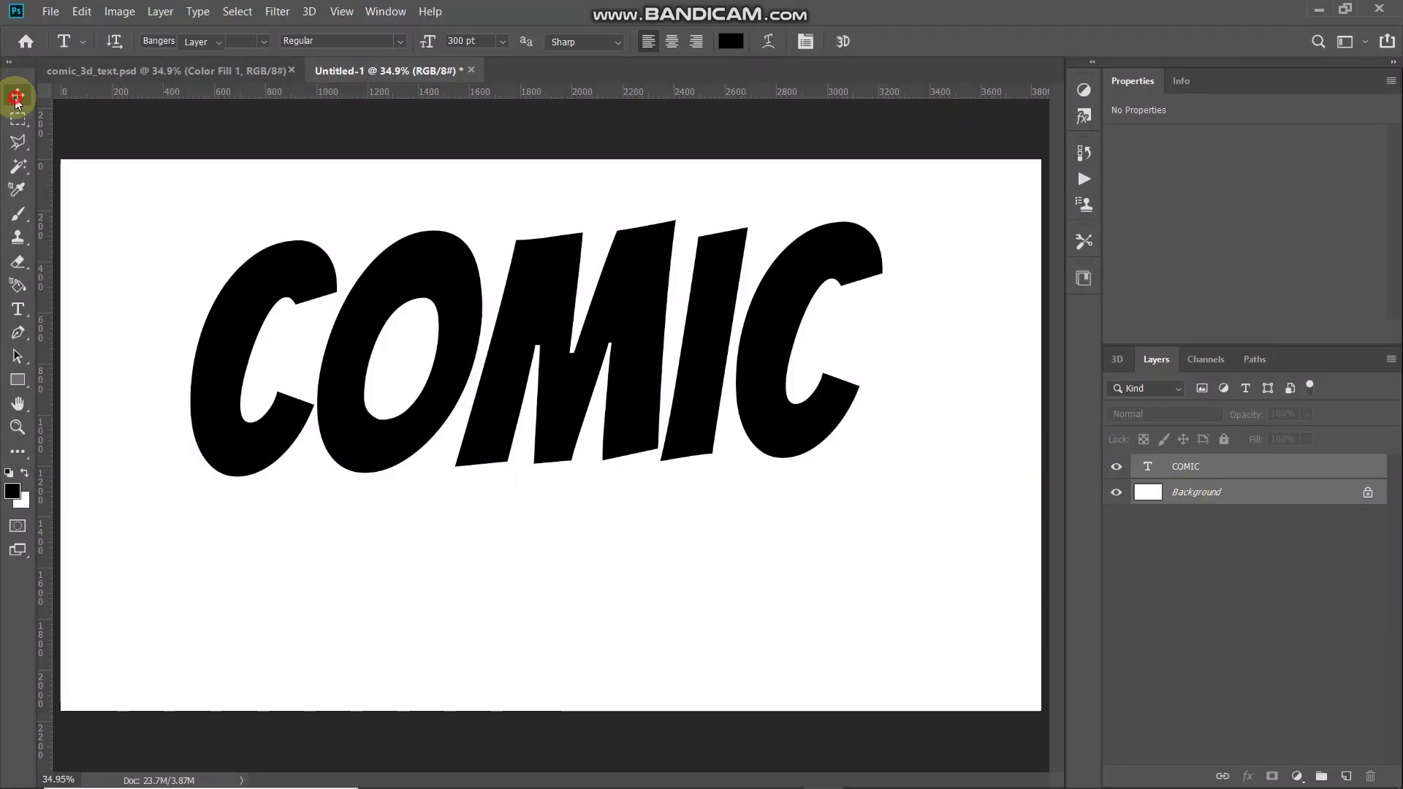
click(16, 96)
click(416, 42)
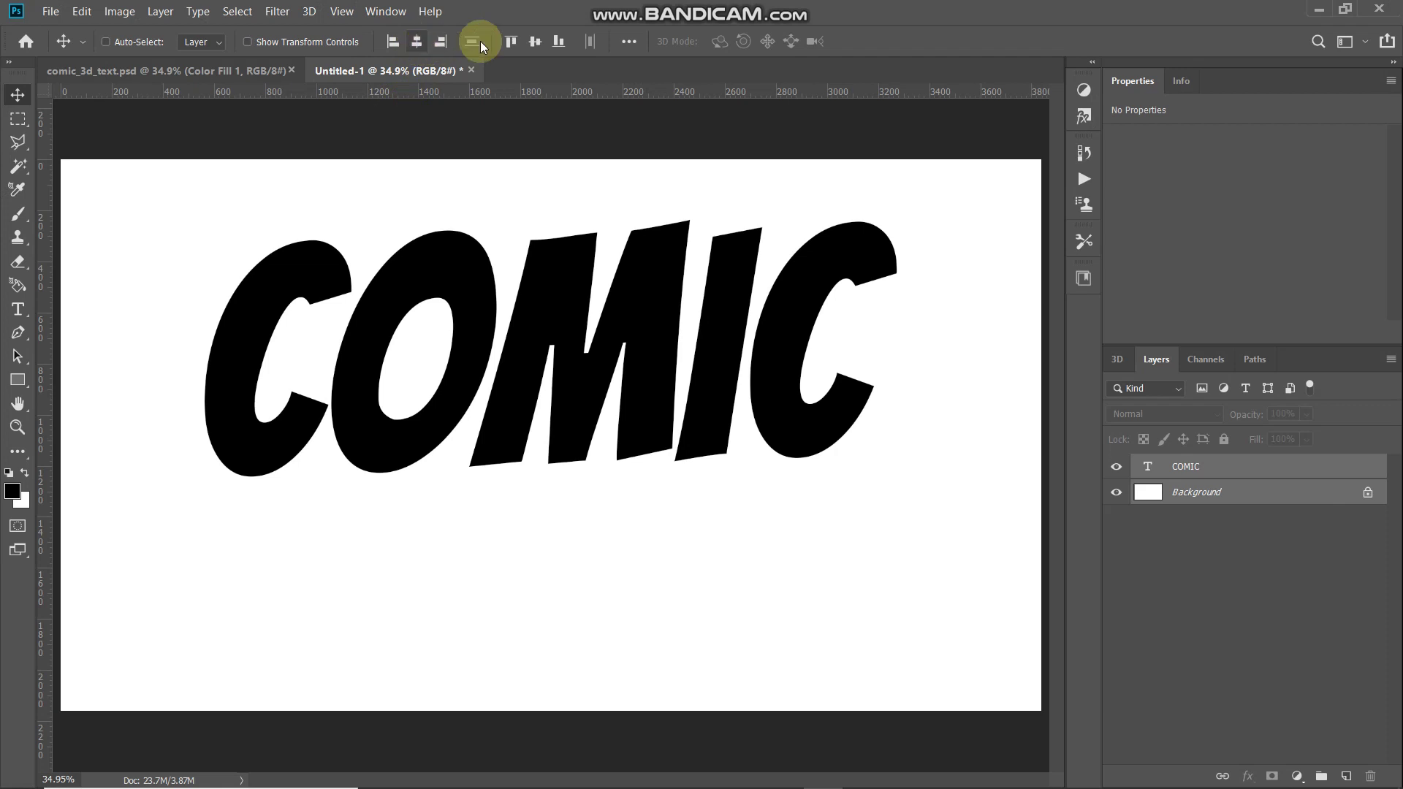
click(537, 43)
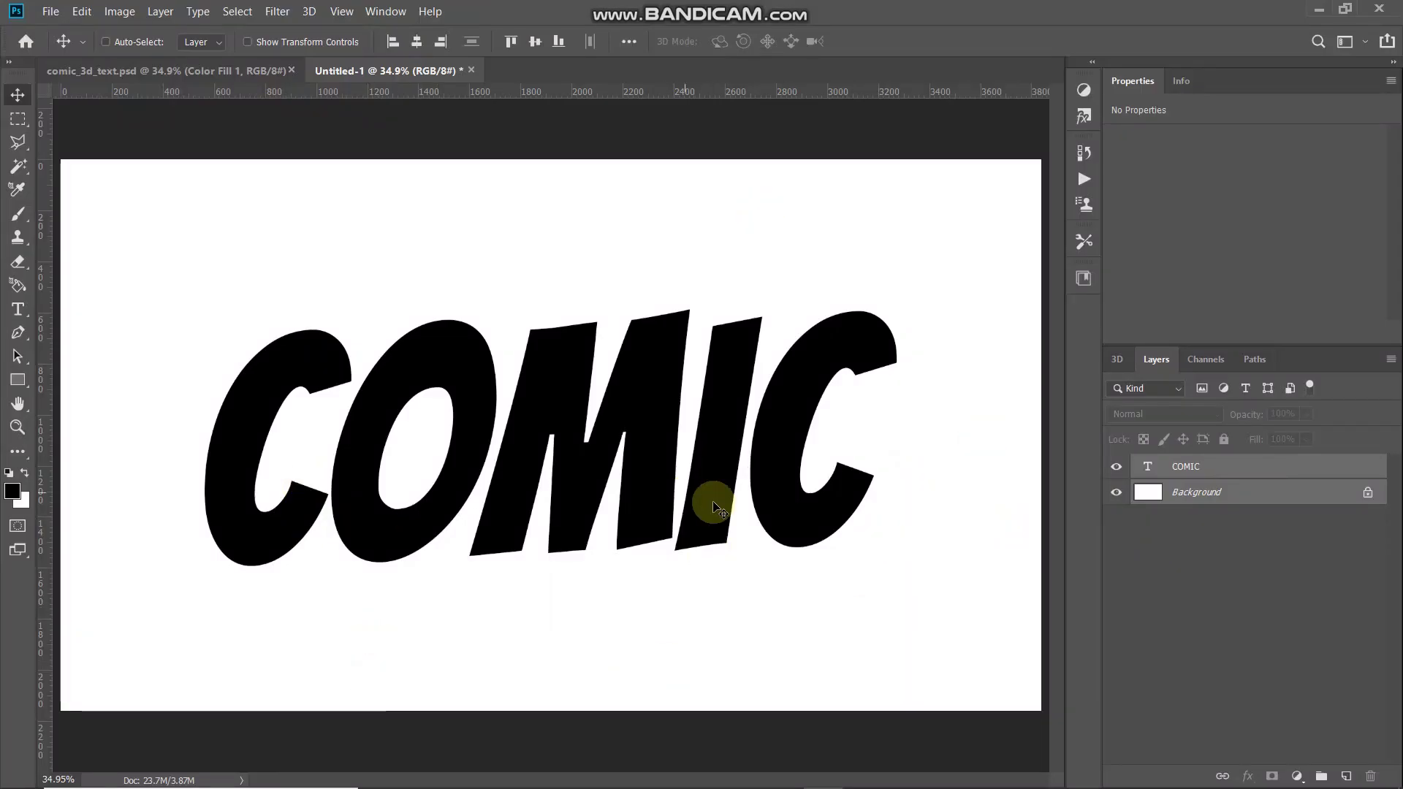
Convert the COMIC text layer alone to a smart object.
click(1216, 468)
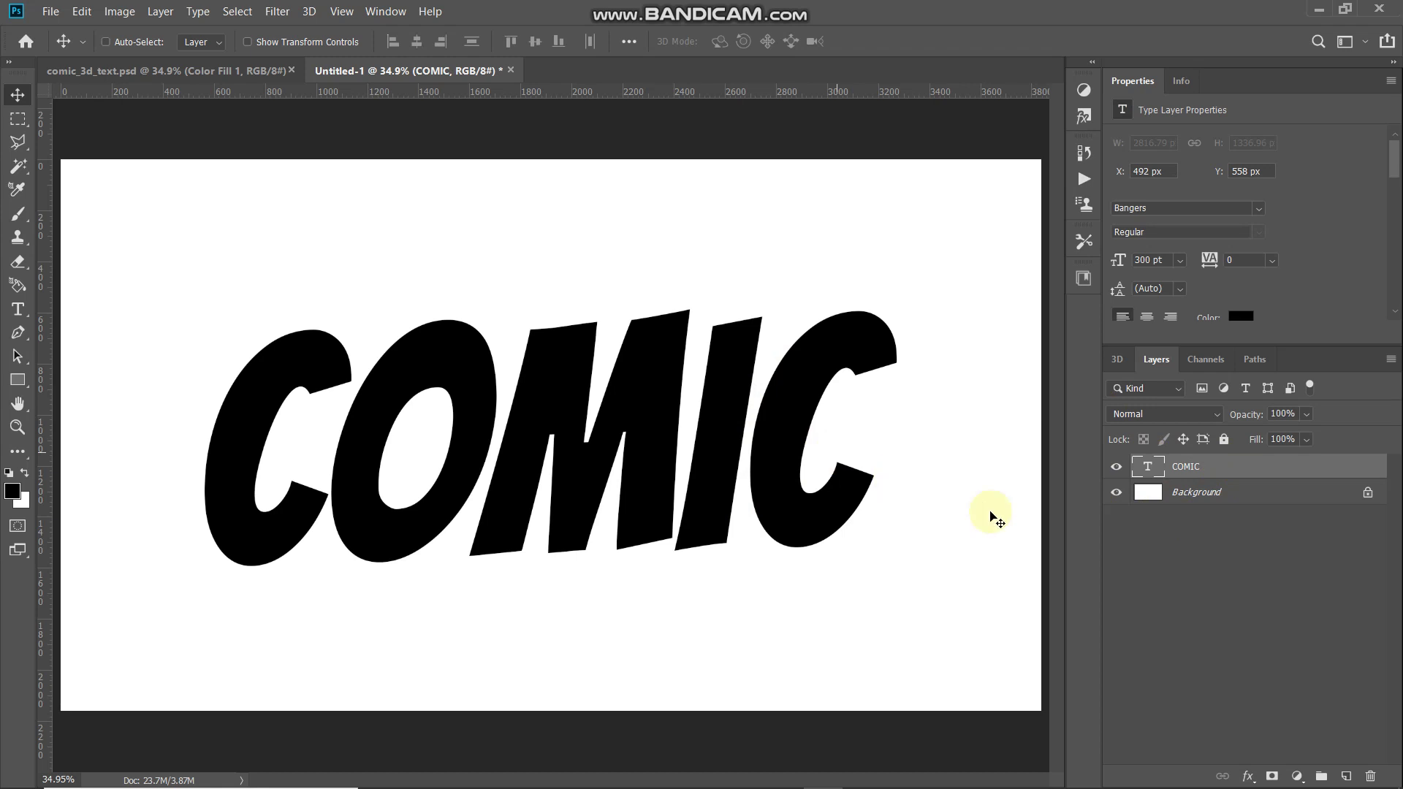
right_click(1276, 470)
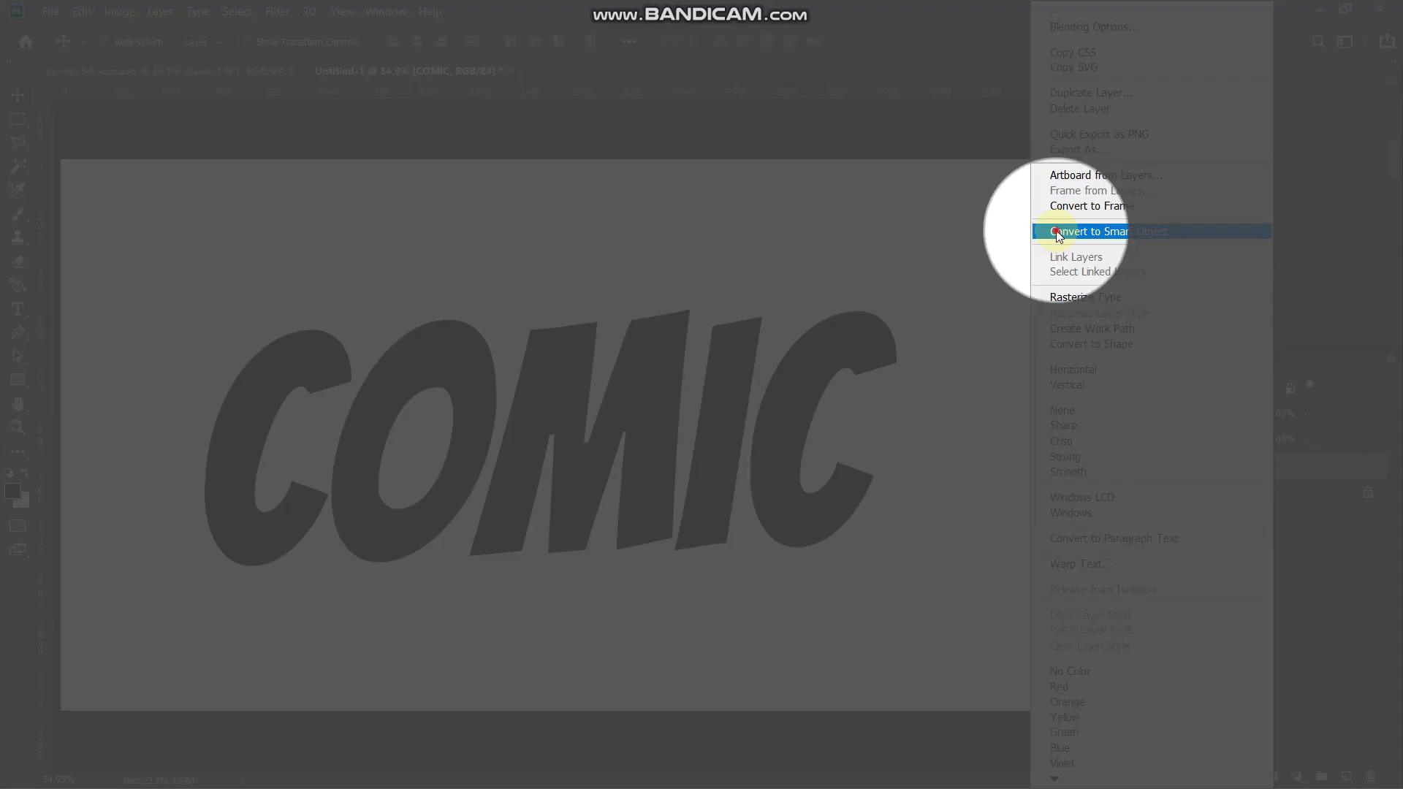
click(1057, 232)
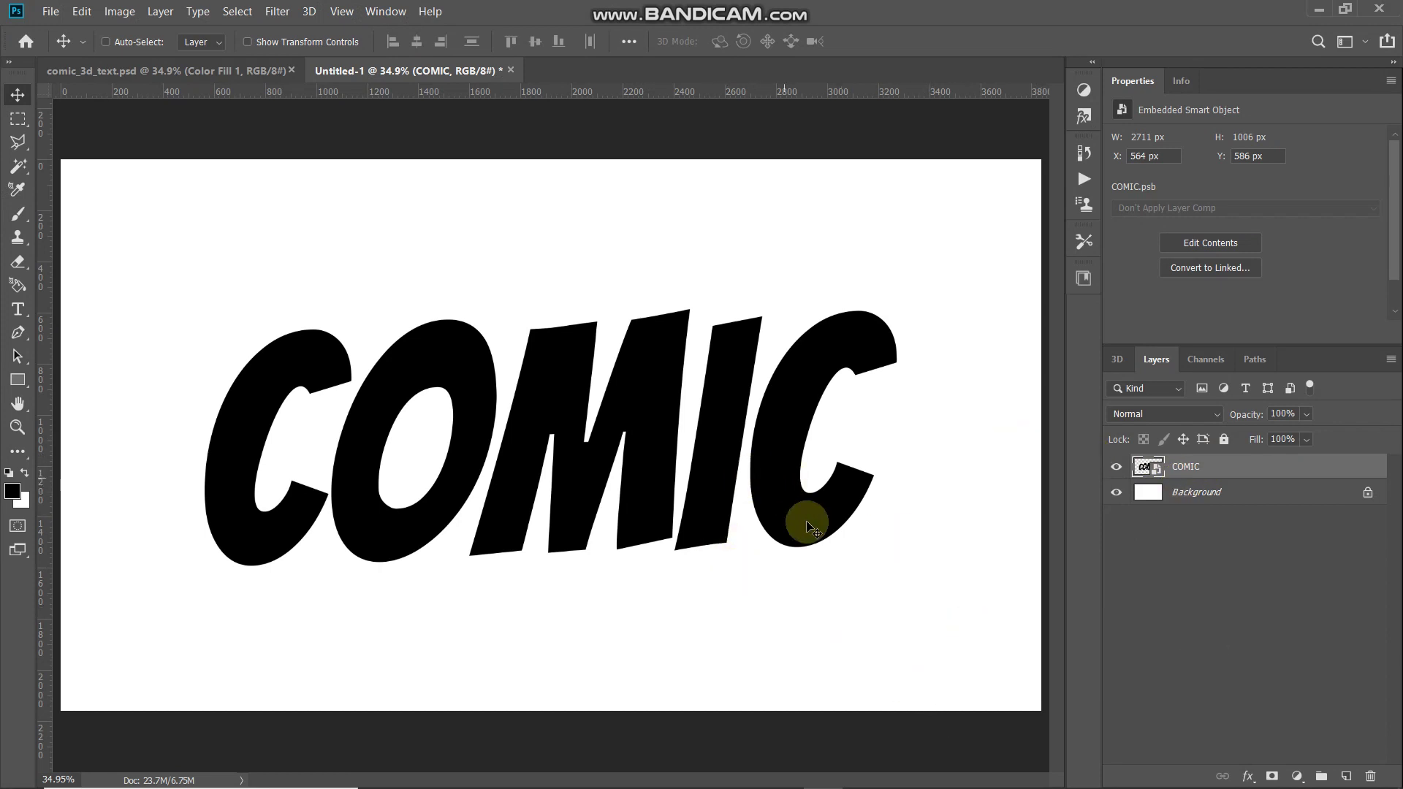
Add a 30 px outside Stroke in colour #6a2684 with Normal blending and 100% opacity to the COMIC layer.
click(1250, 776)
click(1247, 639)
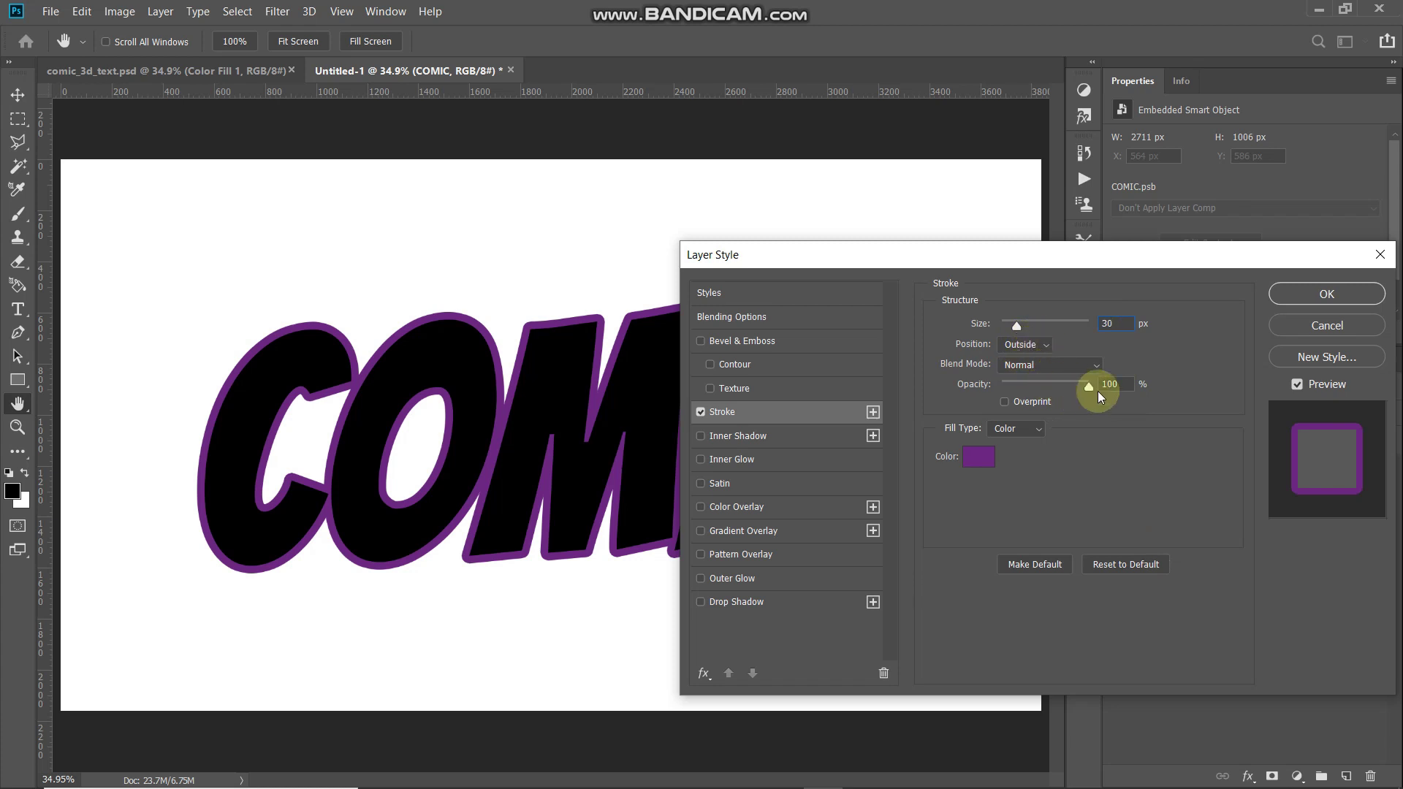
click(1016, 430)
click(1013, 447)
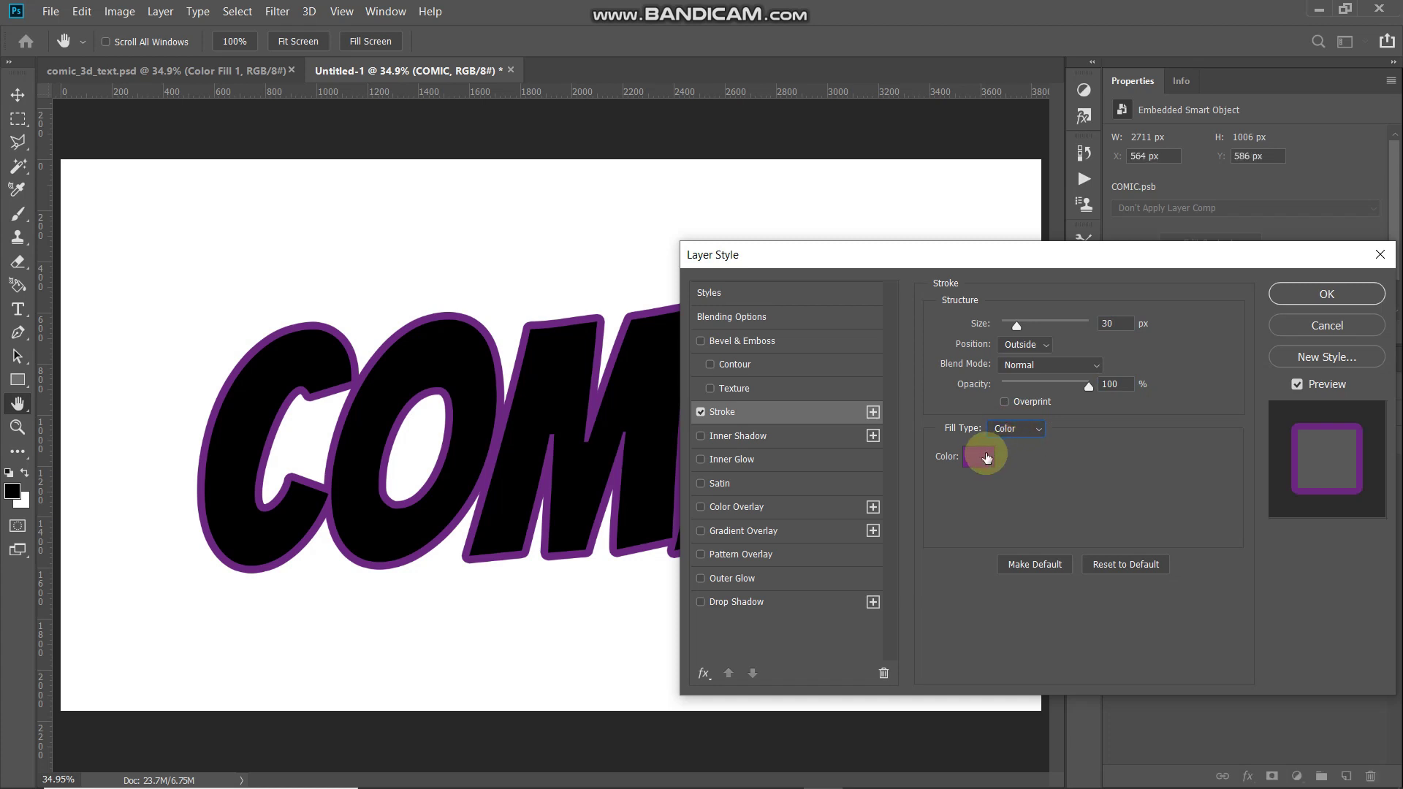
click(980, 456)
click(1002, 470)
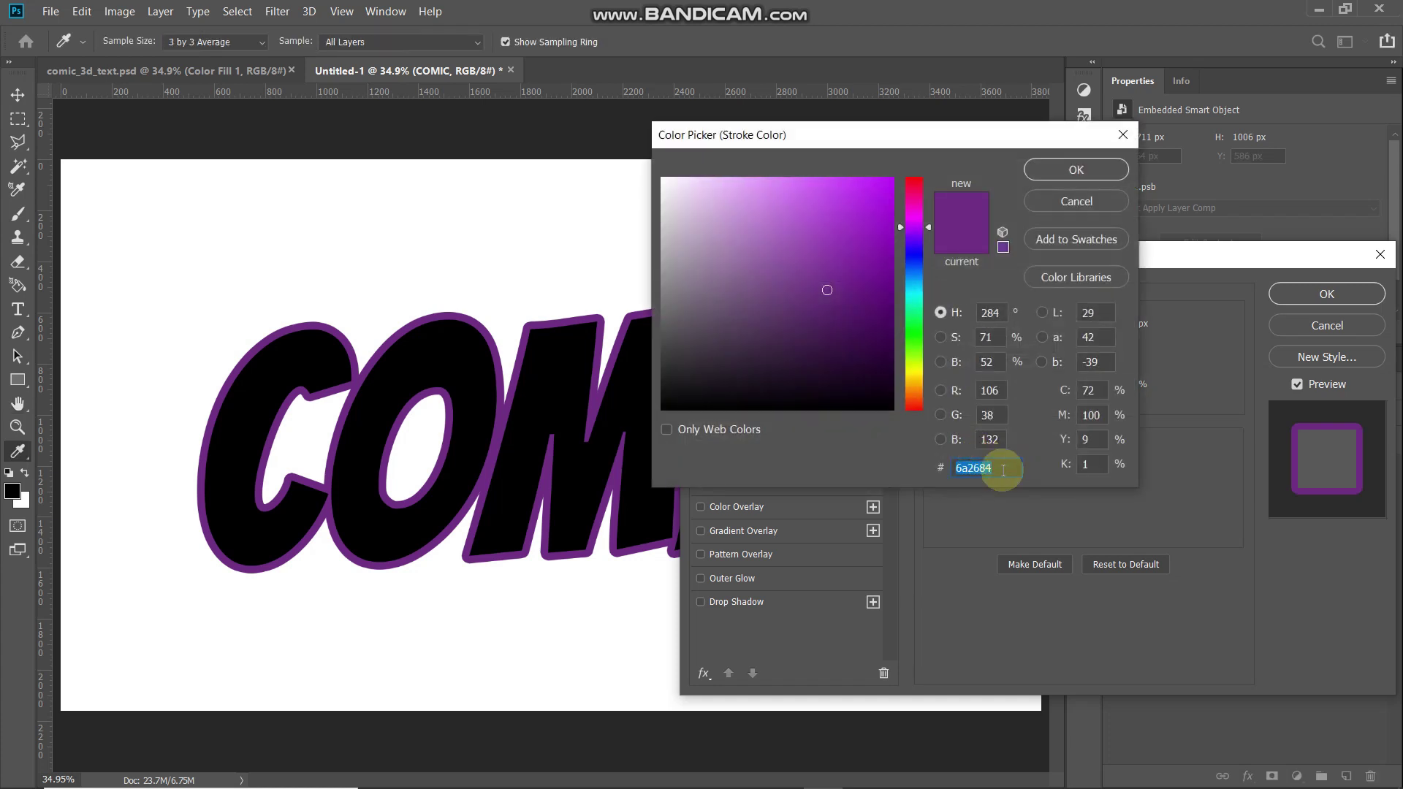
click(973, 469)
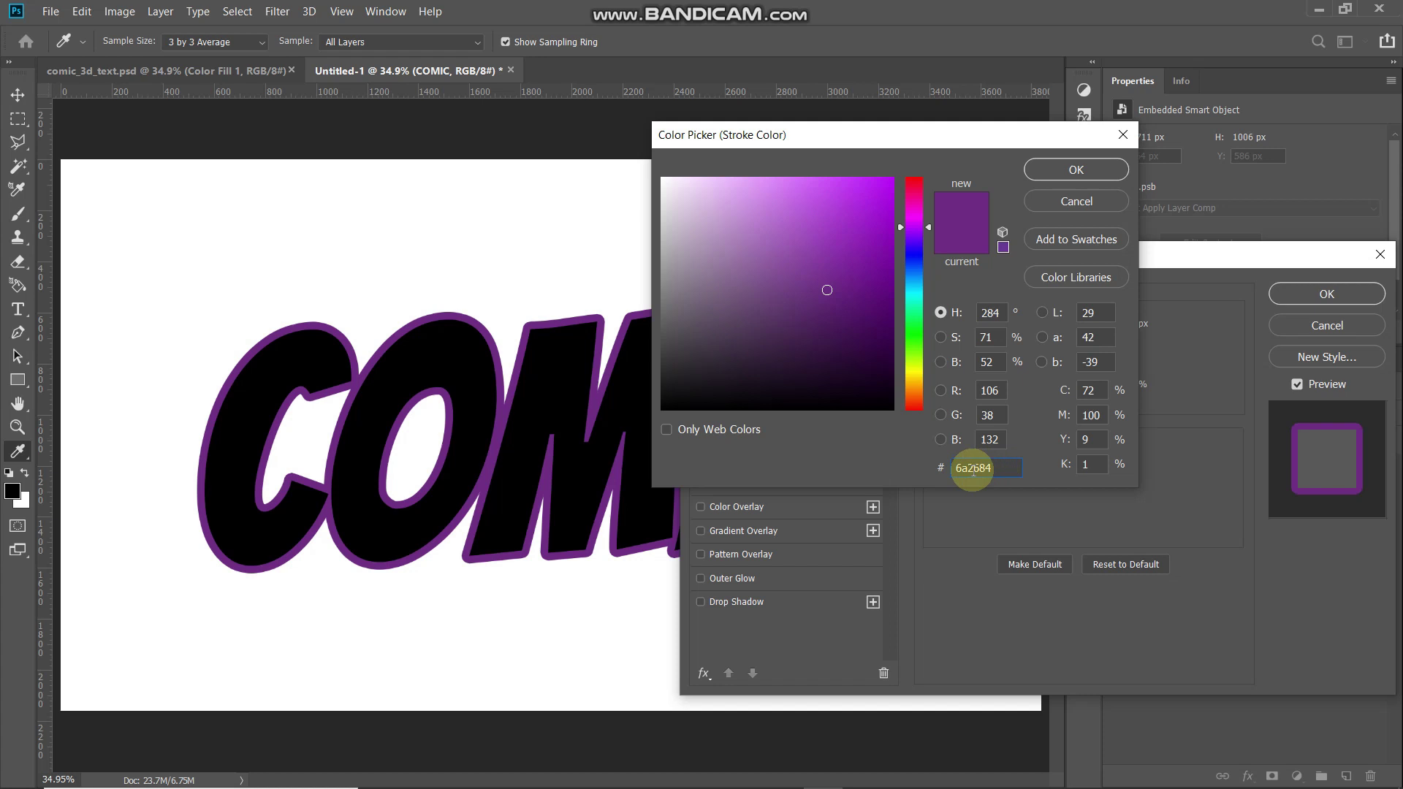
click(1040, 181)
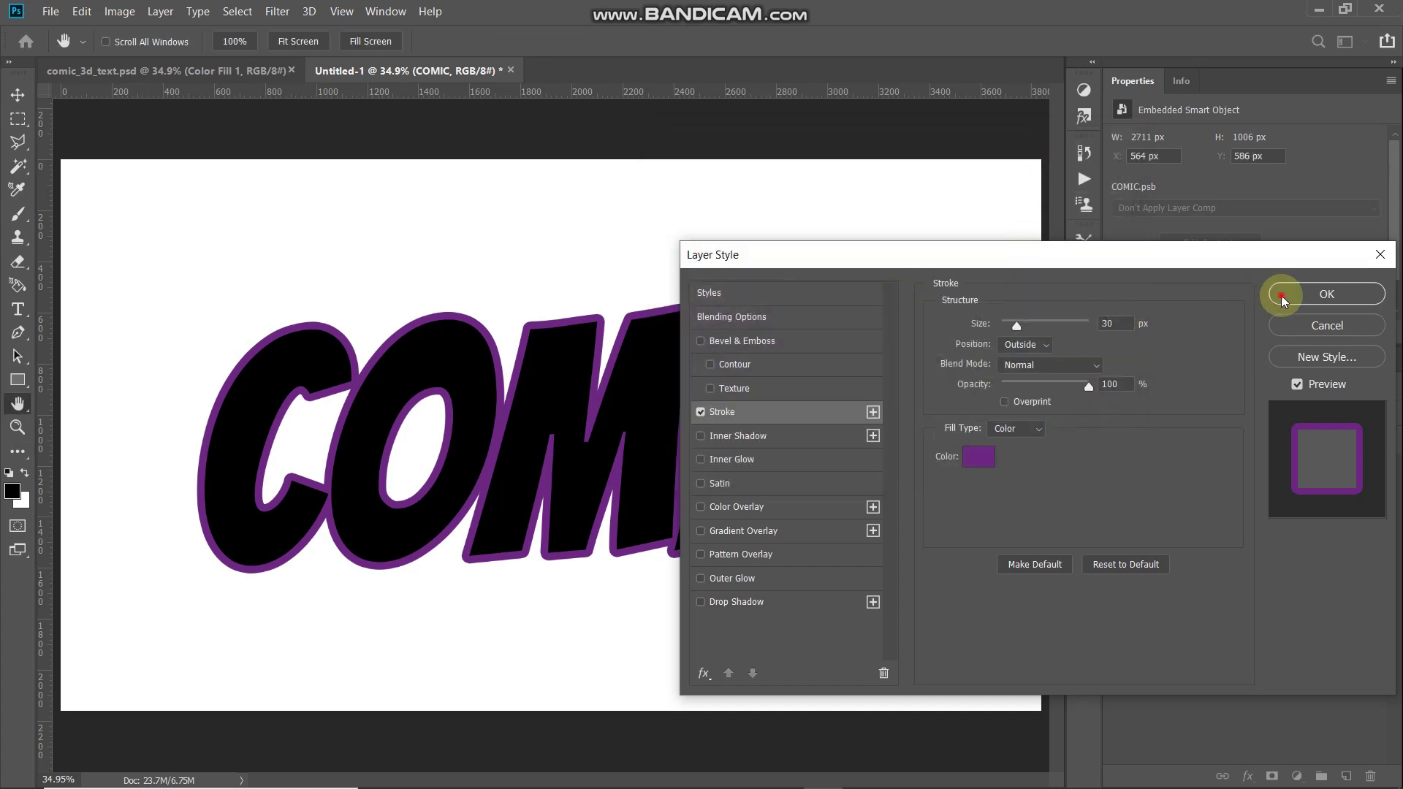
click(1284, 297)
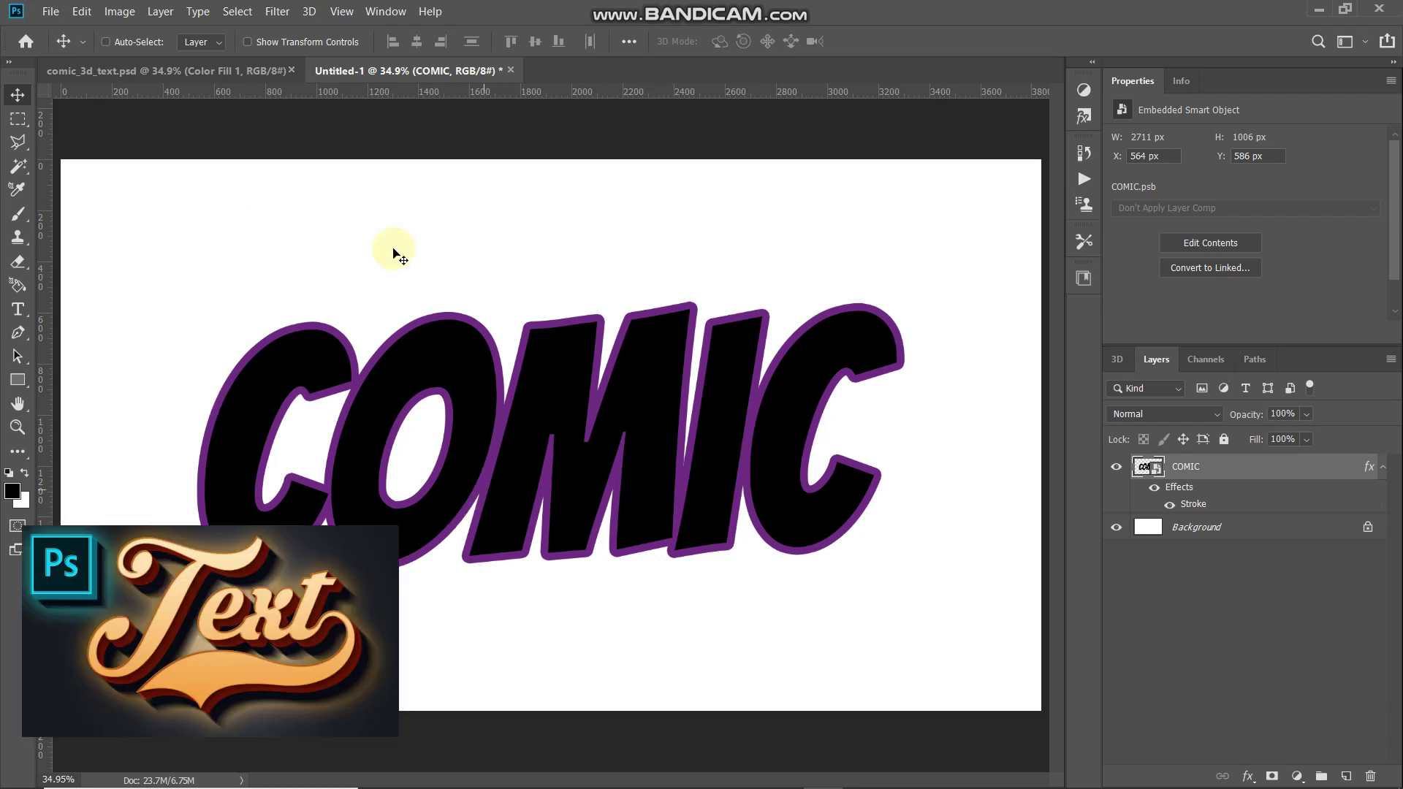
Create a new action named Comic Text in the 3D set and start recording it.
click(383, 10)
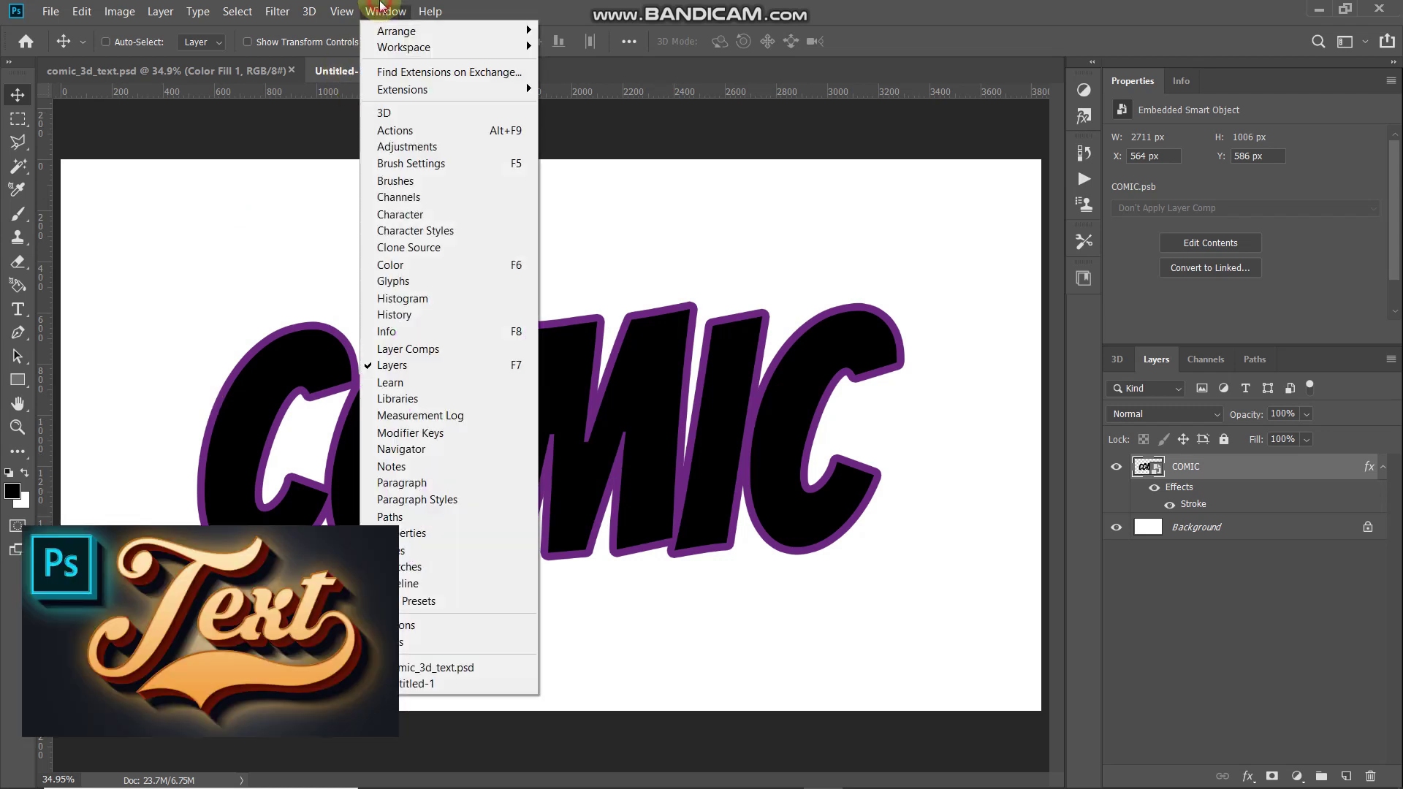
click(386, 134)
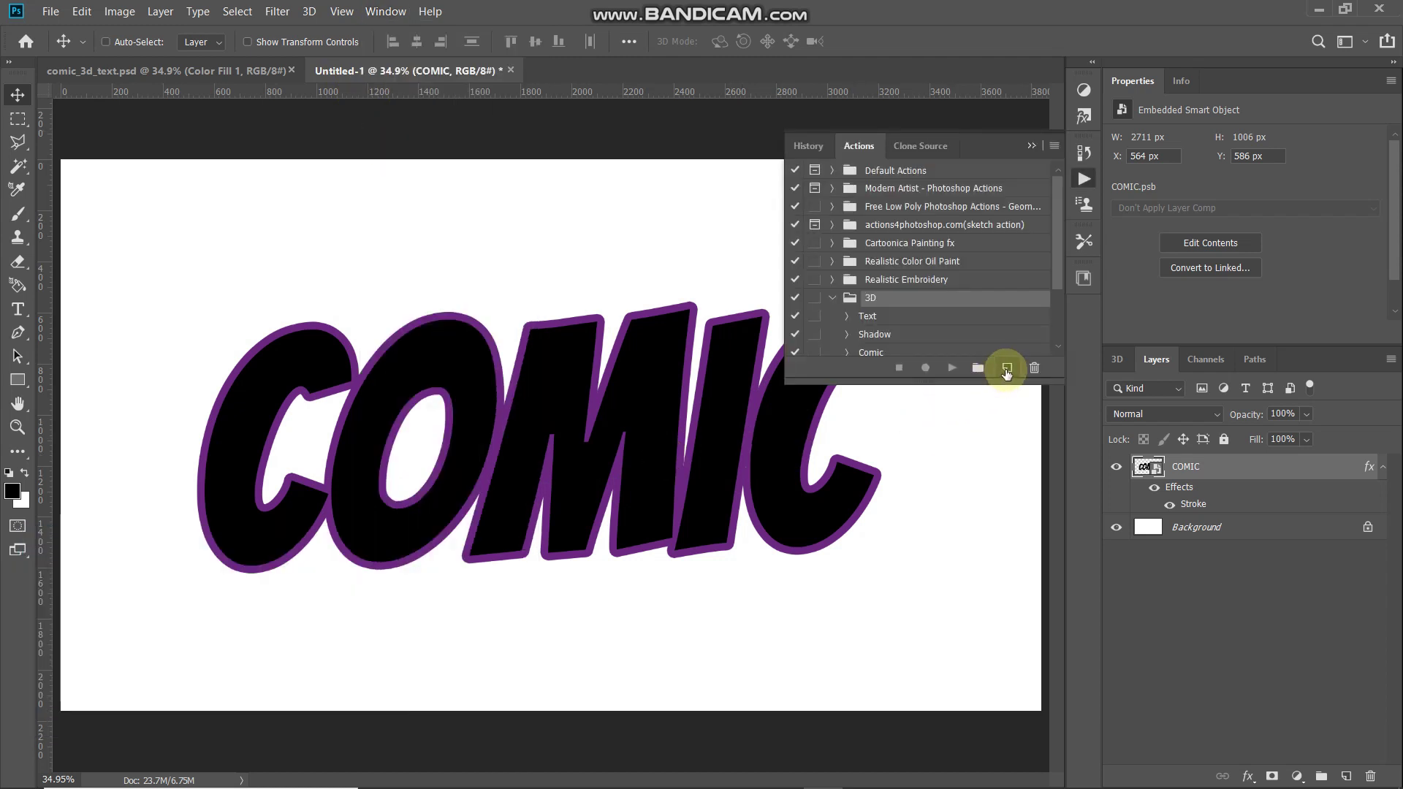
click(1007, 371)
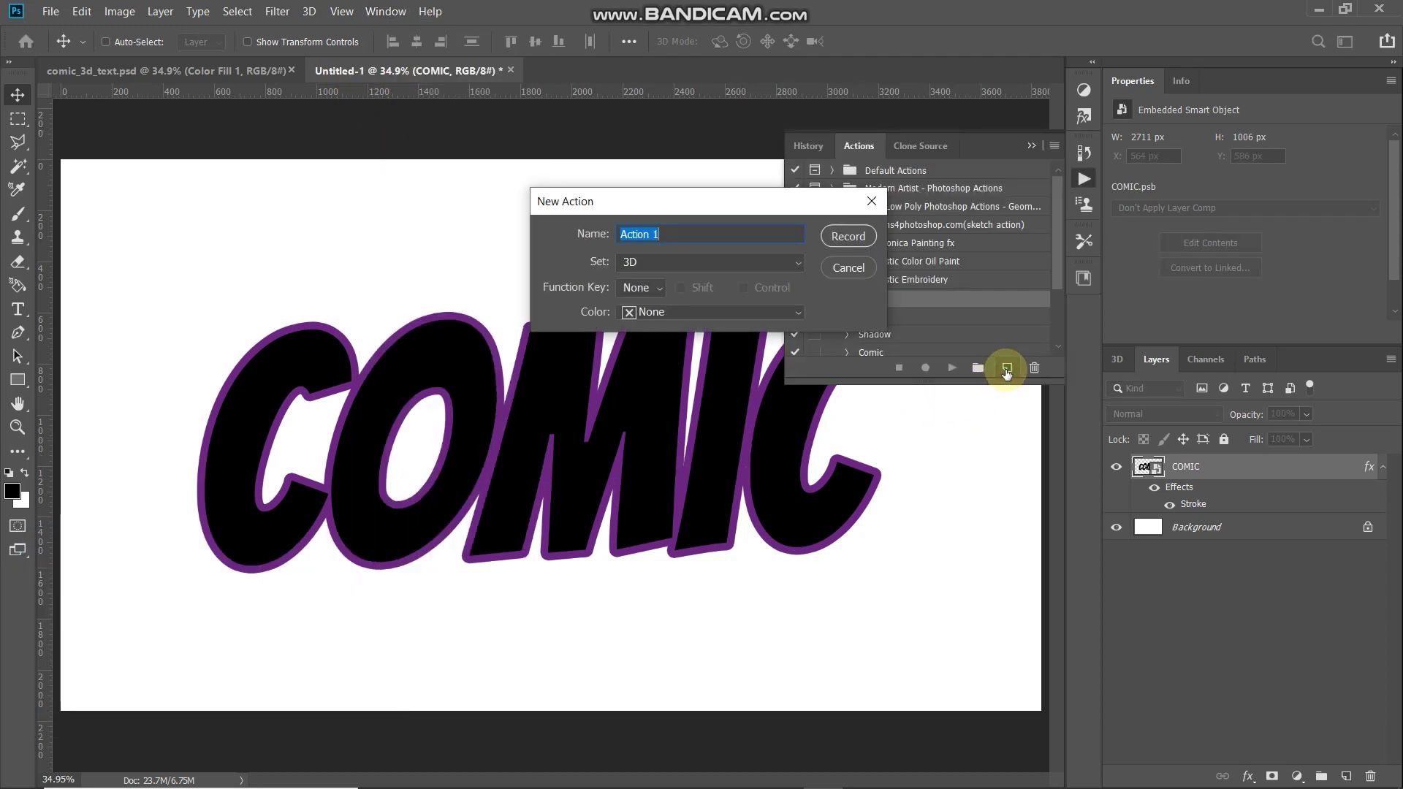
text(Comic Text)
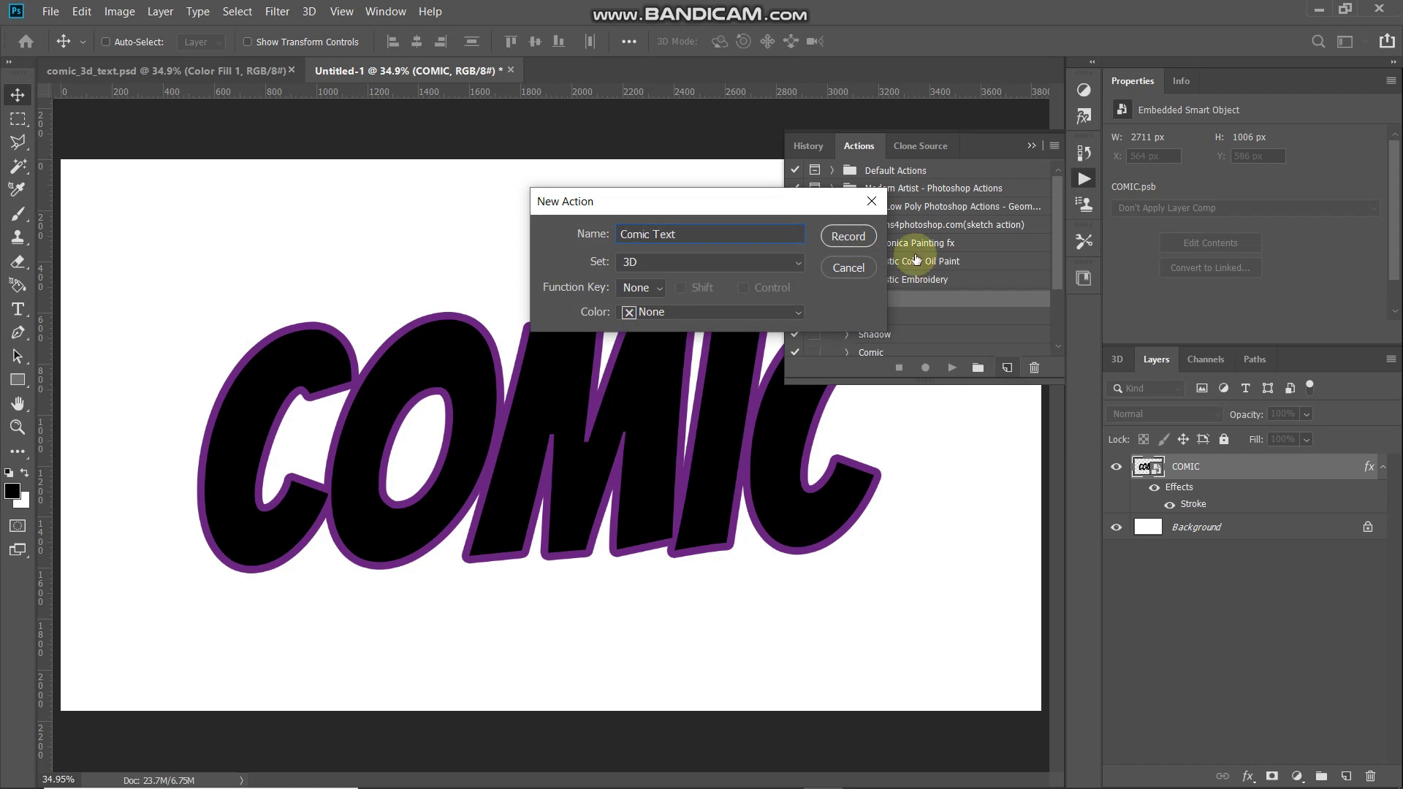
click(835, 235)
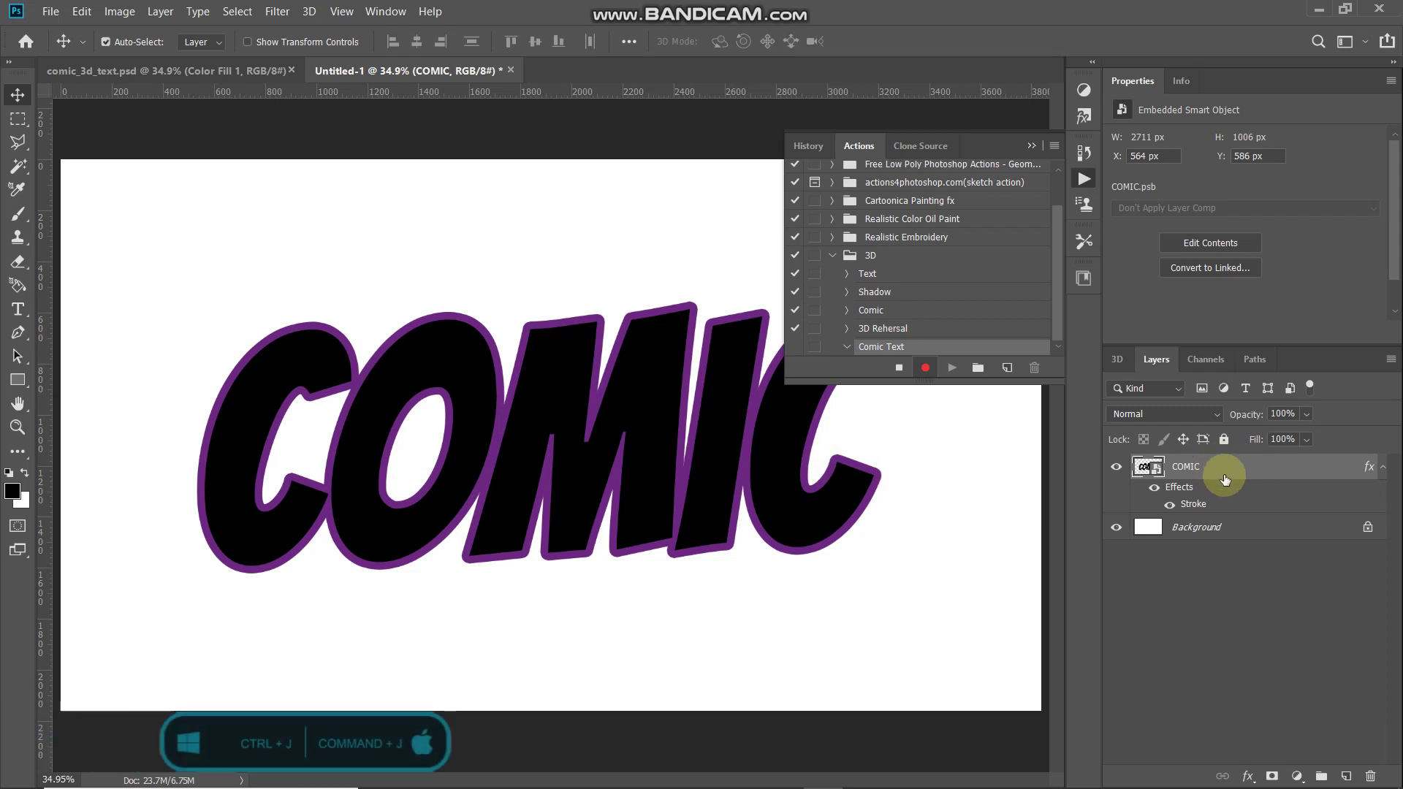
Record duplicating the COMIC layer and moving the copy 2 px right and 2 px up, and stop recording the action.
key(ctrl+j)
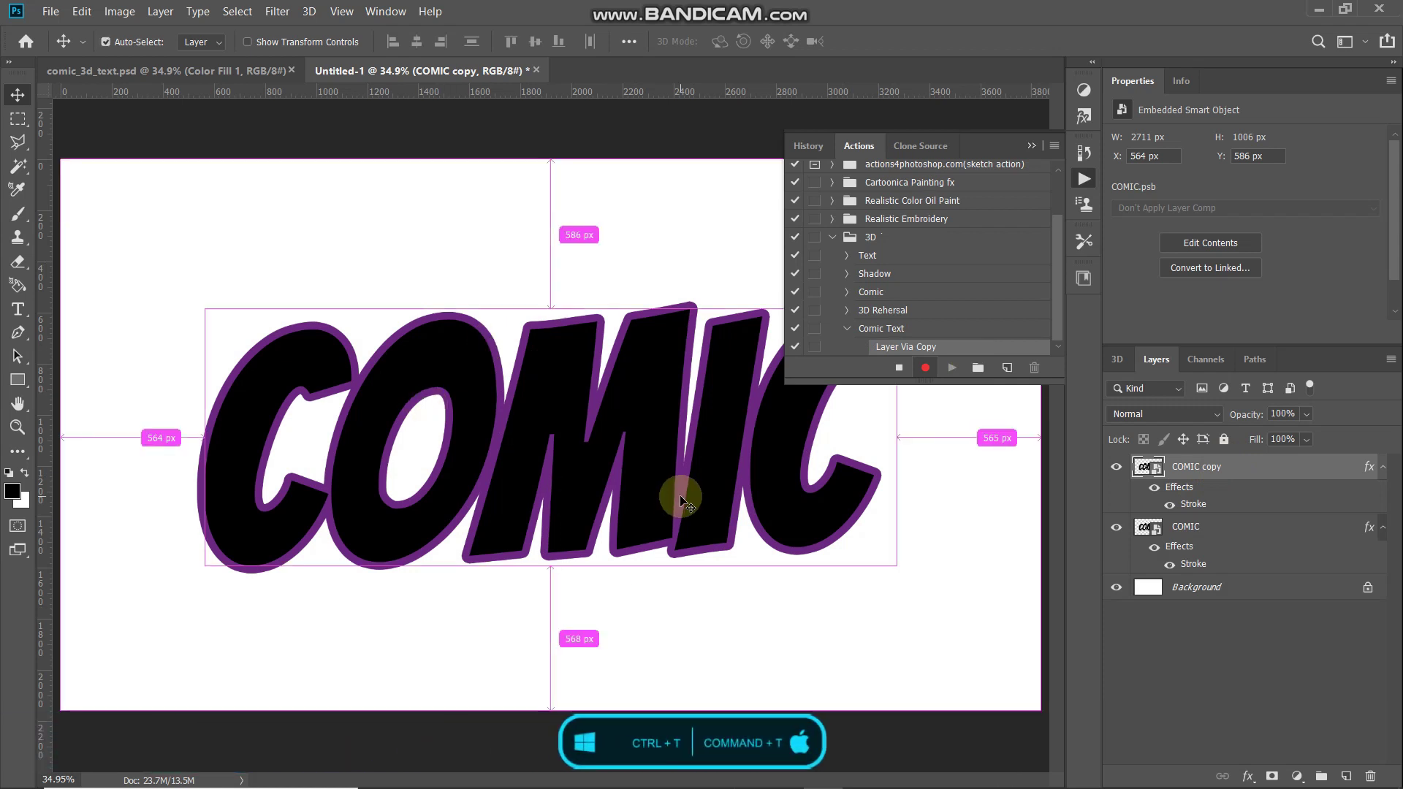
key(ctrl+t)
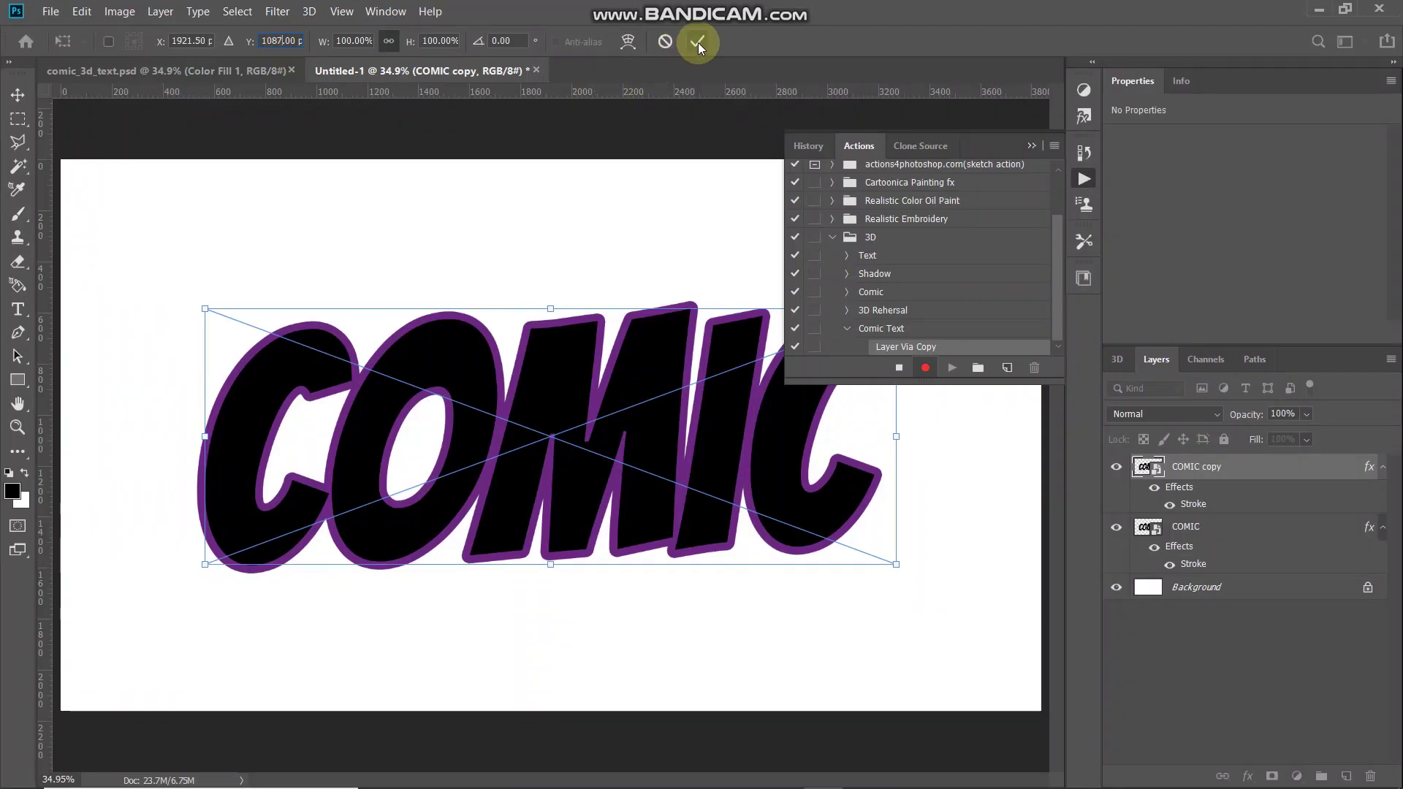
click(699, 43)
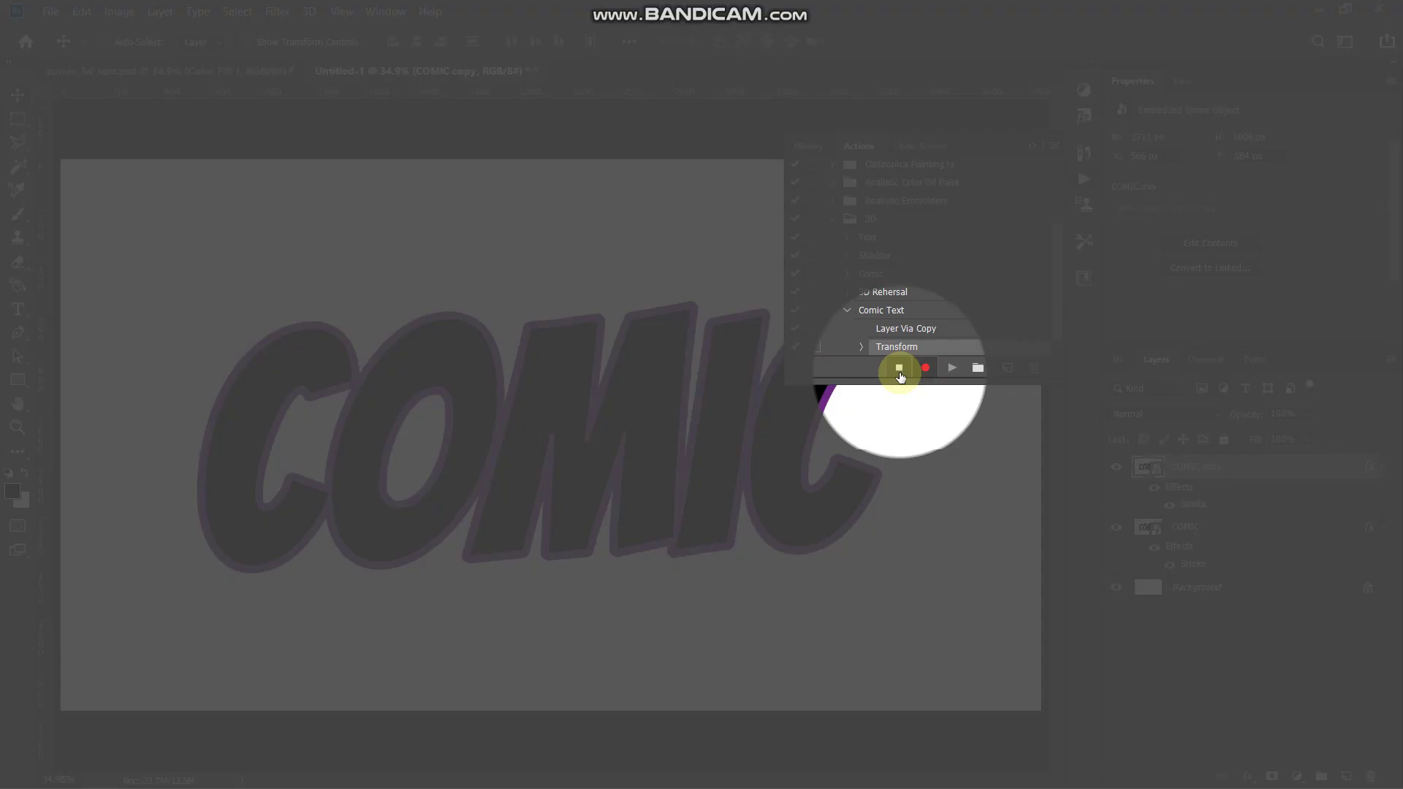
click(900, 367)
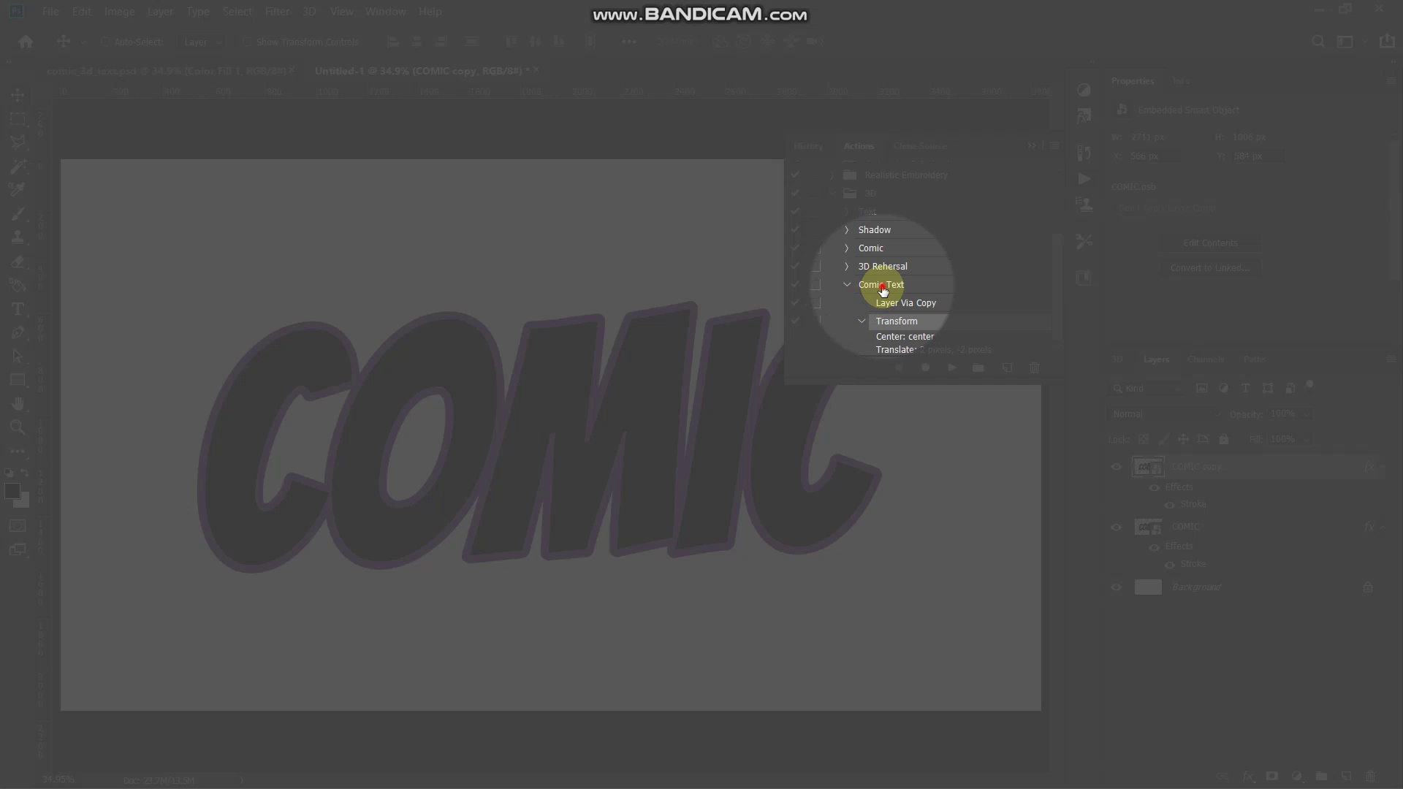
Run the Comic Text action repeatedly until the layer stack reaches COMIC copy 35.
click(882, 286)
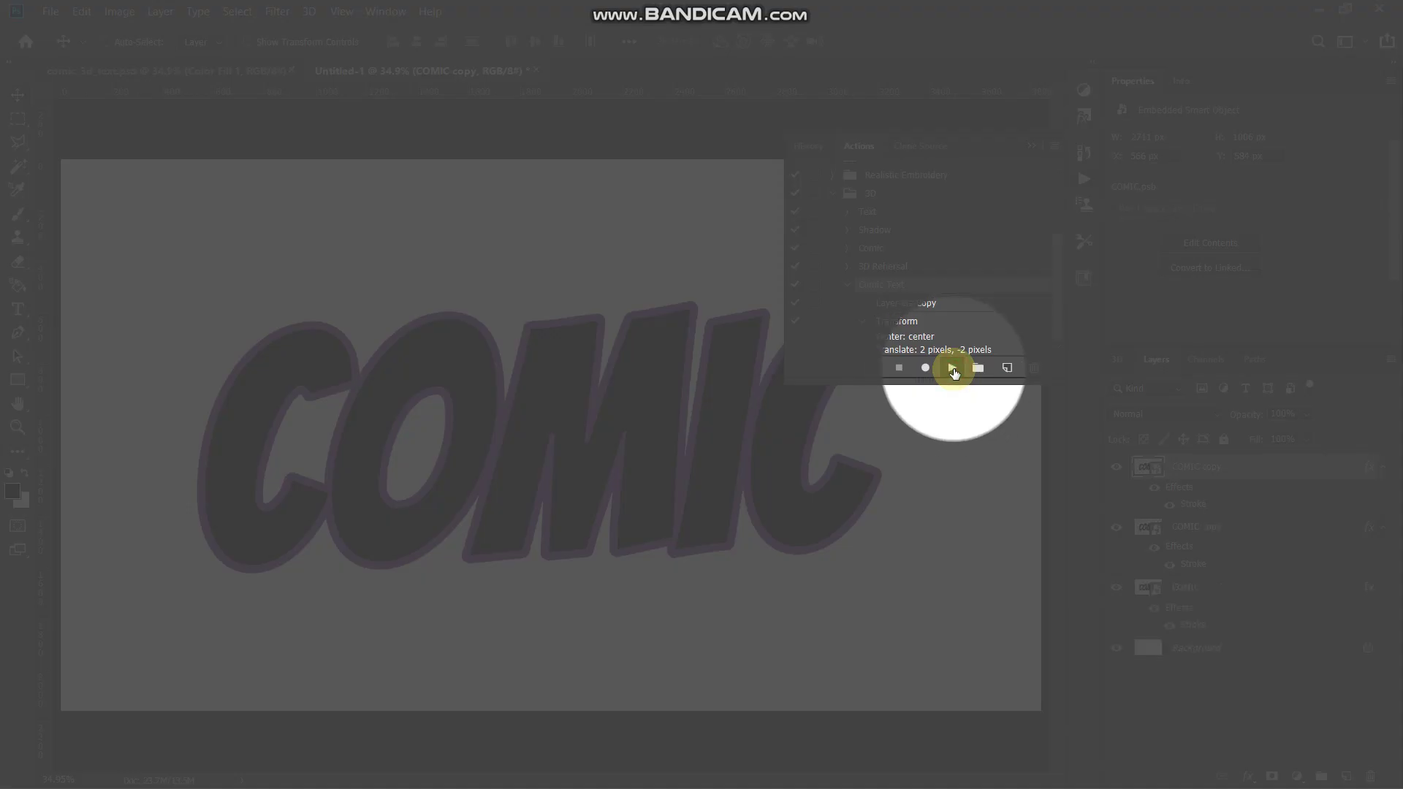
click(952, 368)
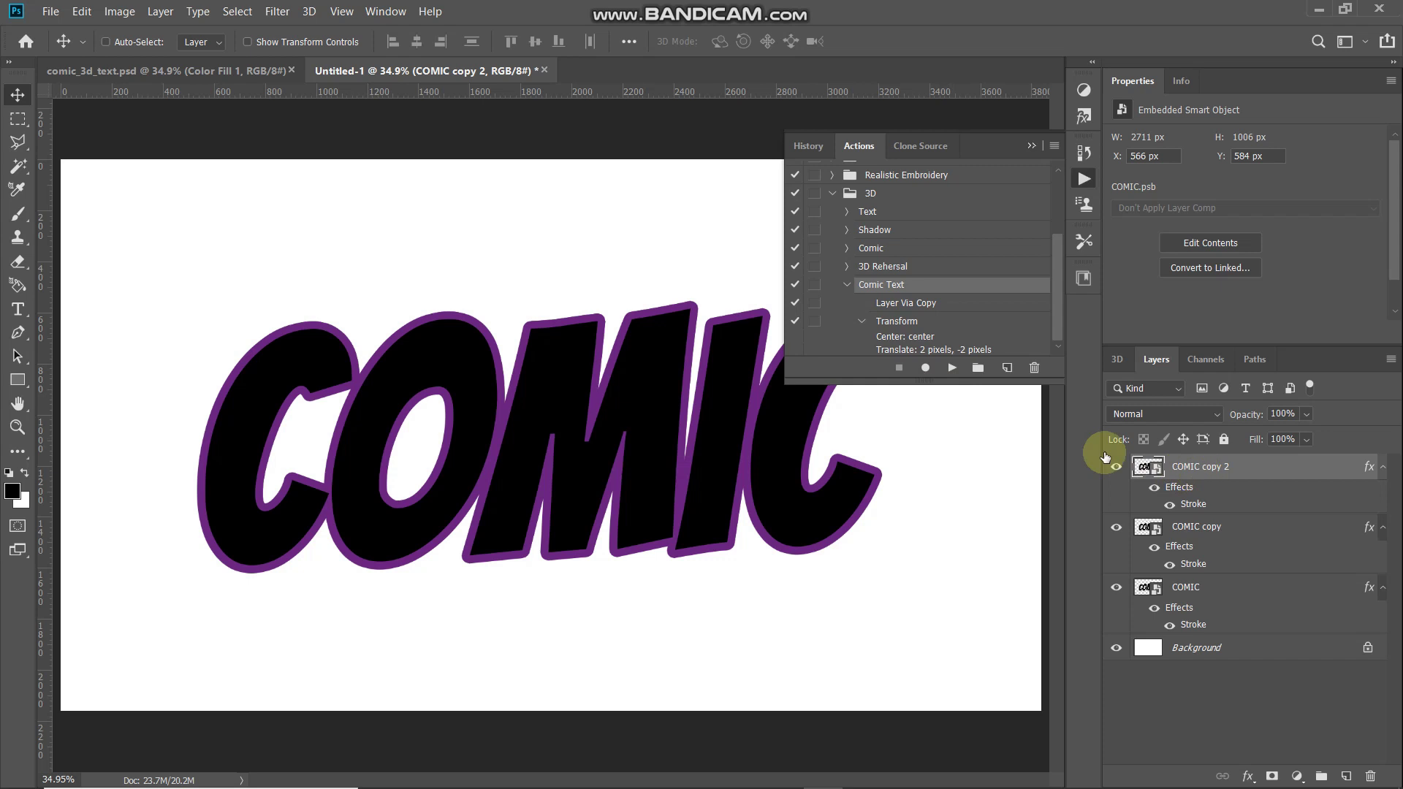
click(953, 368)
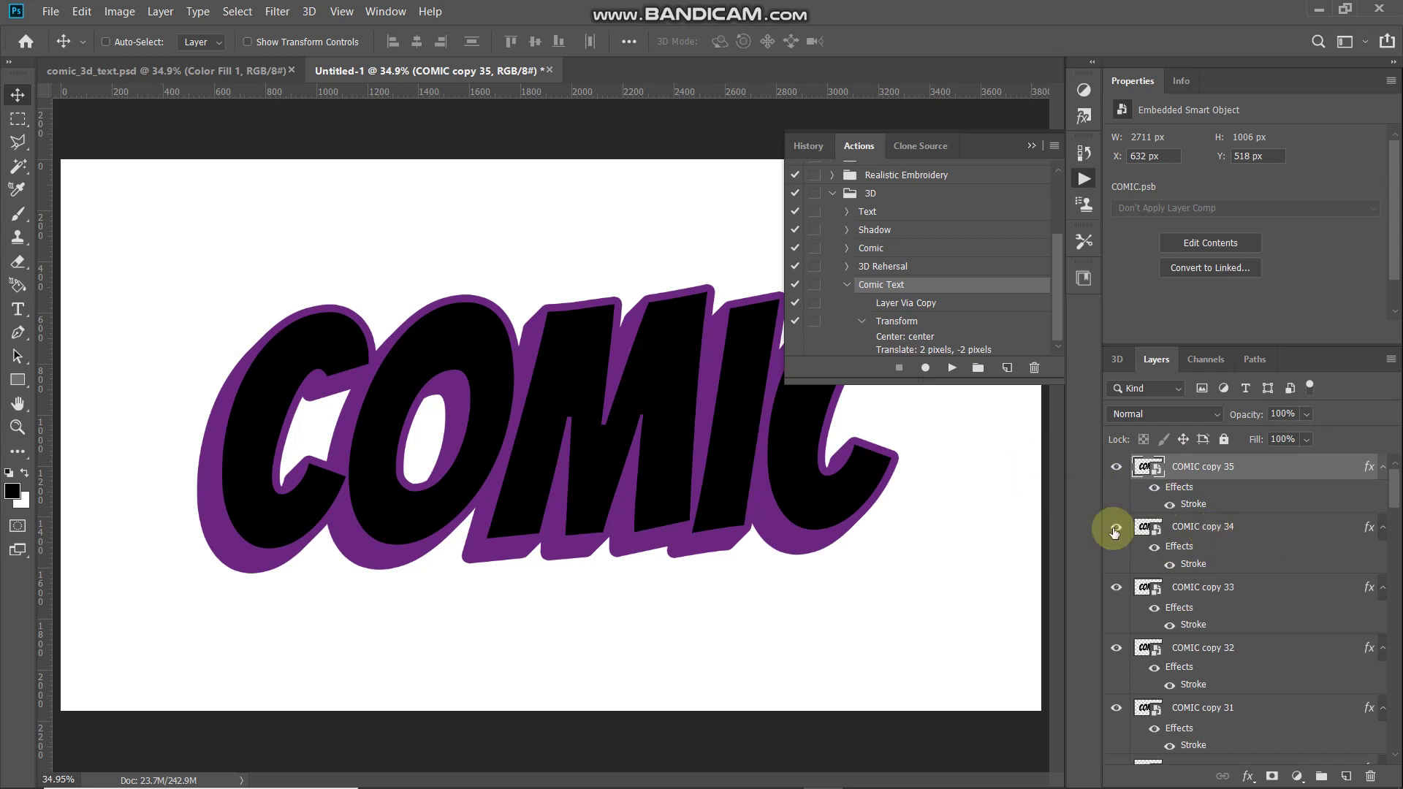
Group the layers from COMIC copy 34 down to COMIC and name the group Extrusion Pruple.
click(1250, 528)
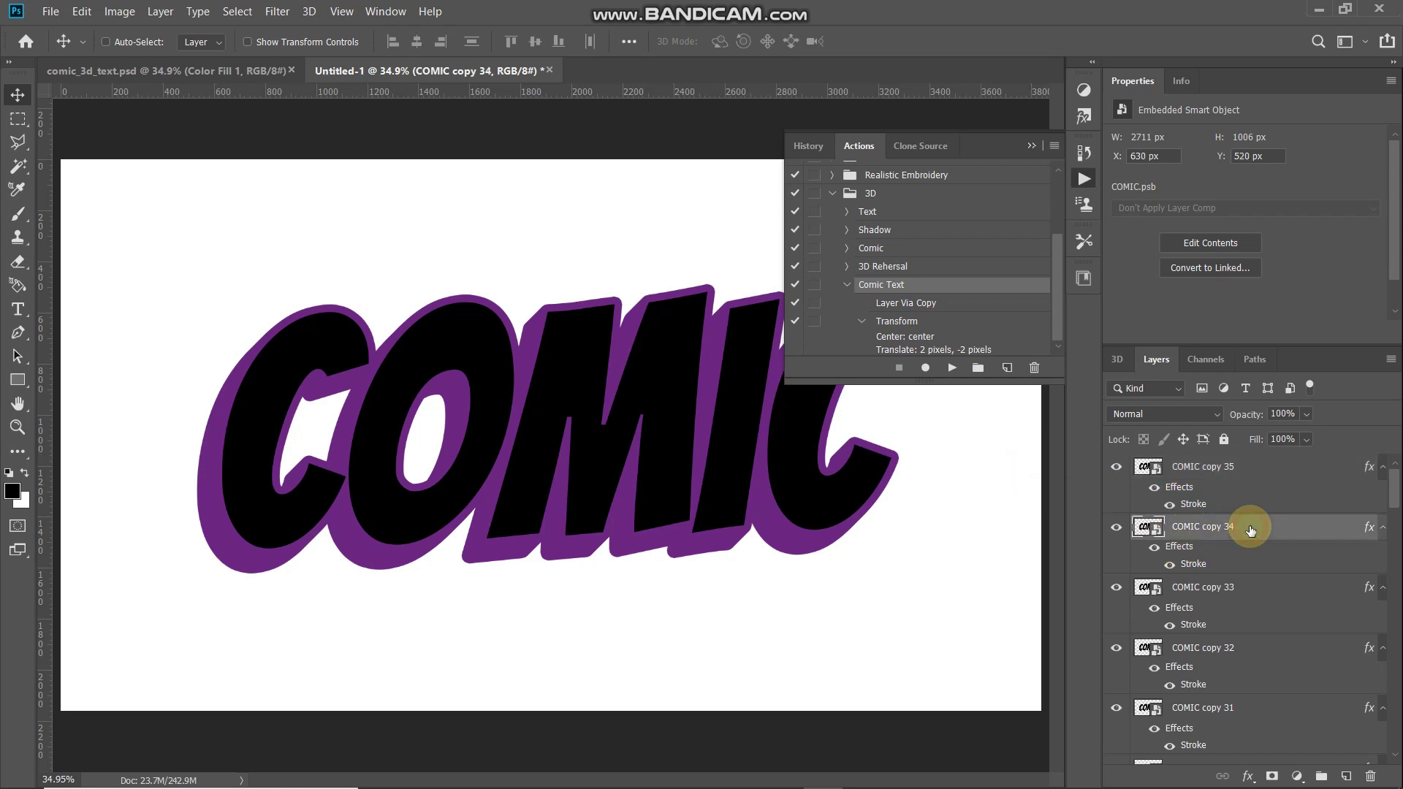
scroll(1149, 606, down, 10)
scroll(1150, 607, down, 4)
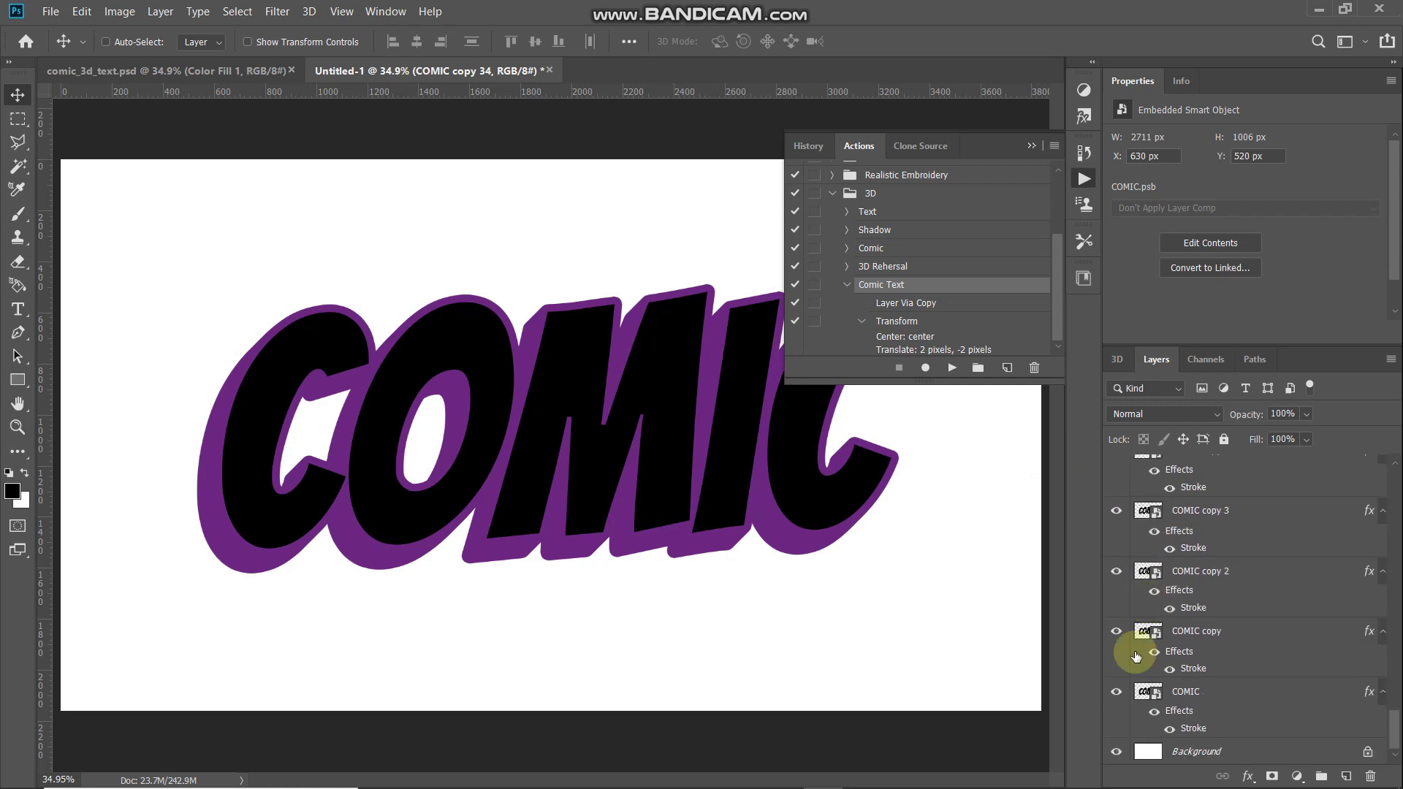
shift+click(1245, 697)
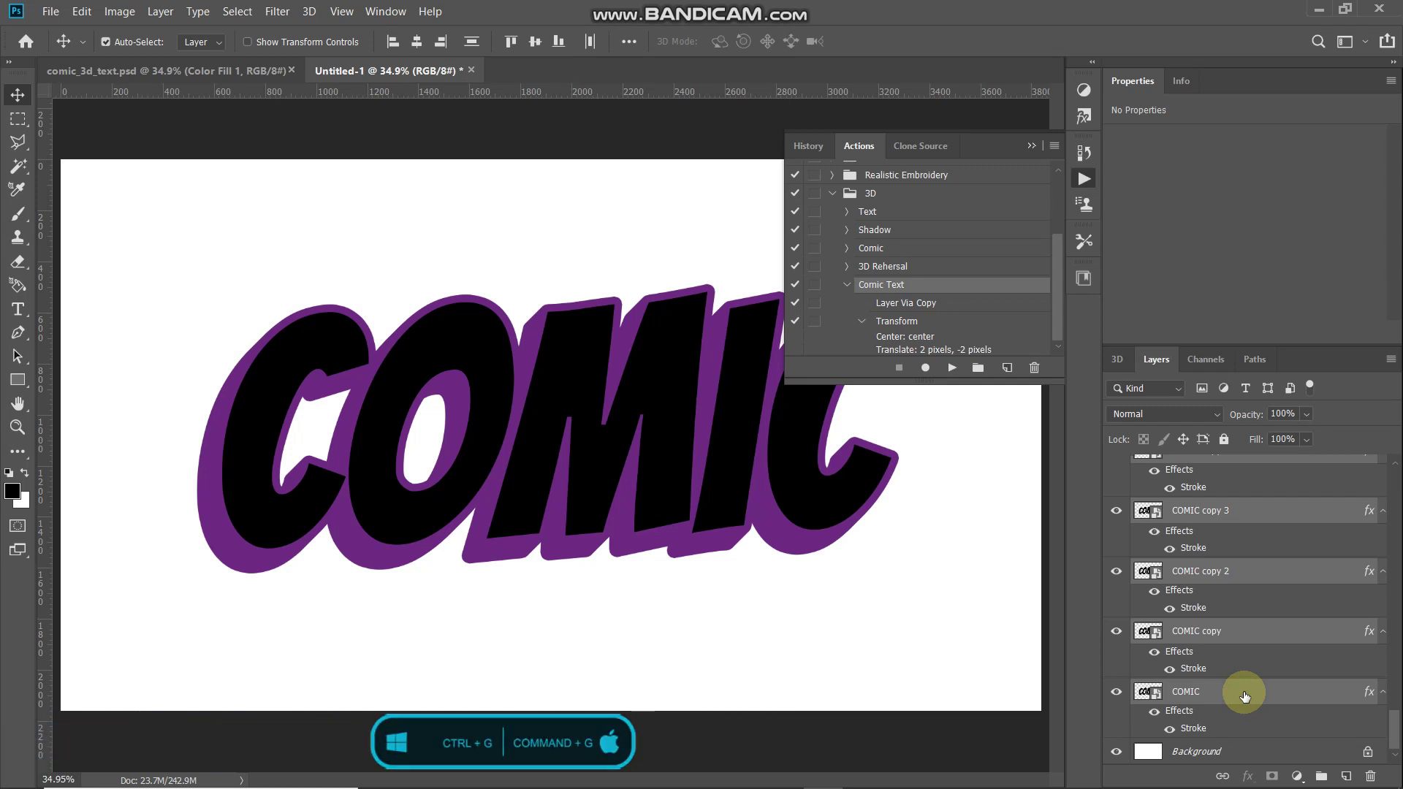
key(ctrl+g)
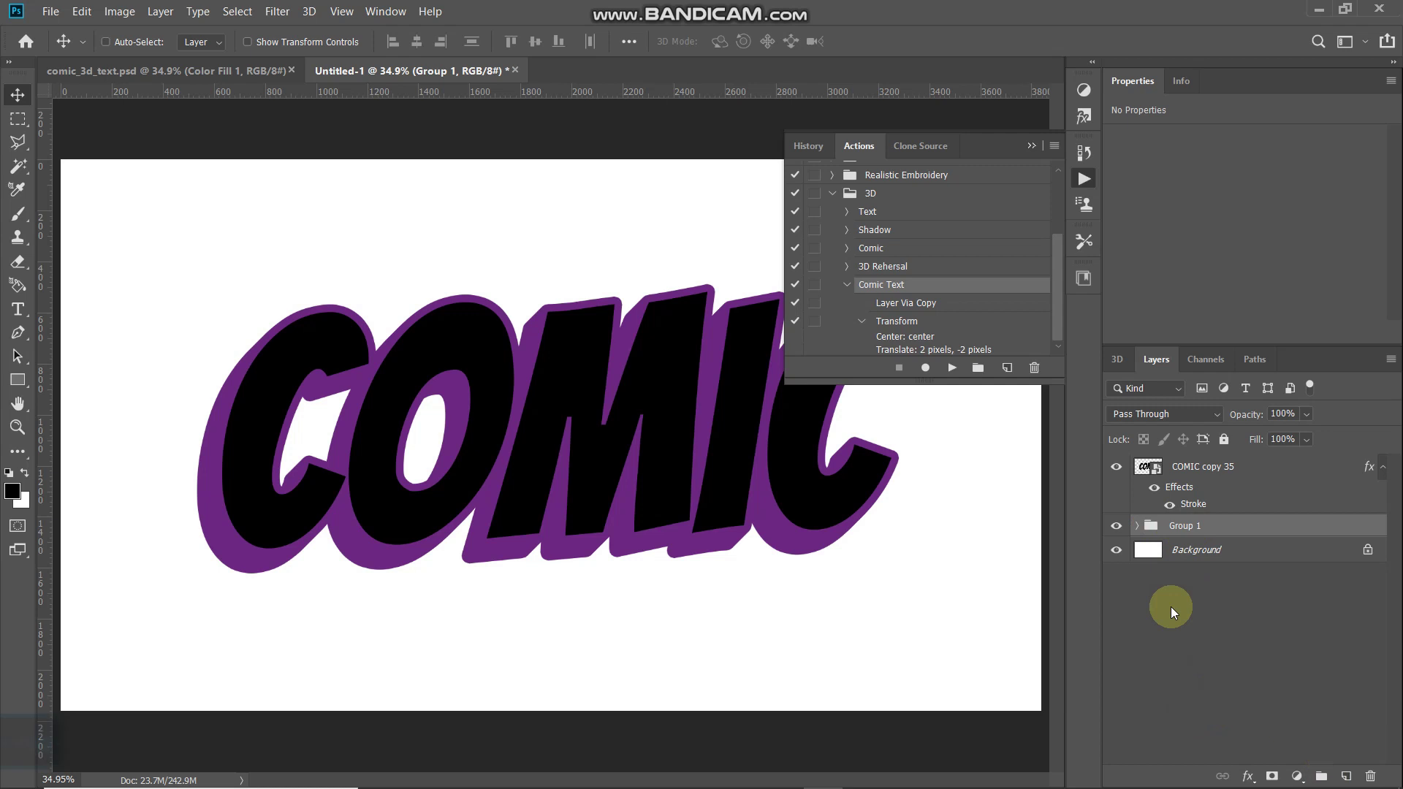
double_click(1184, 525)
text(Extrusion Pruple)
key(Return)
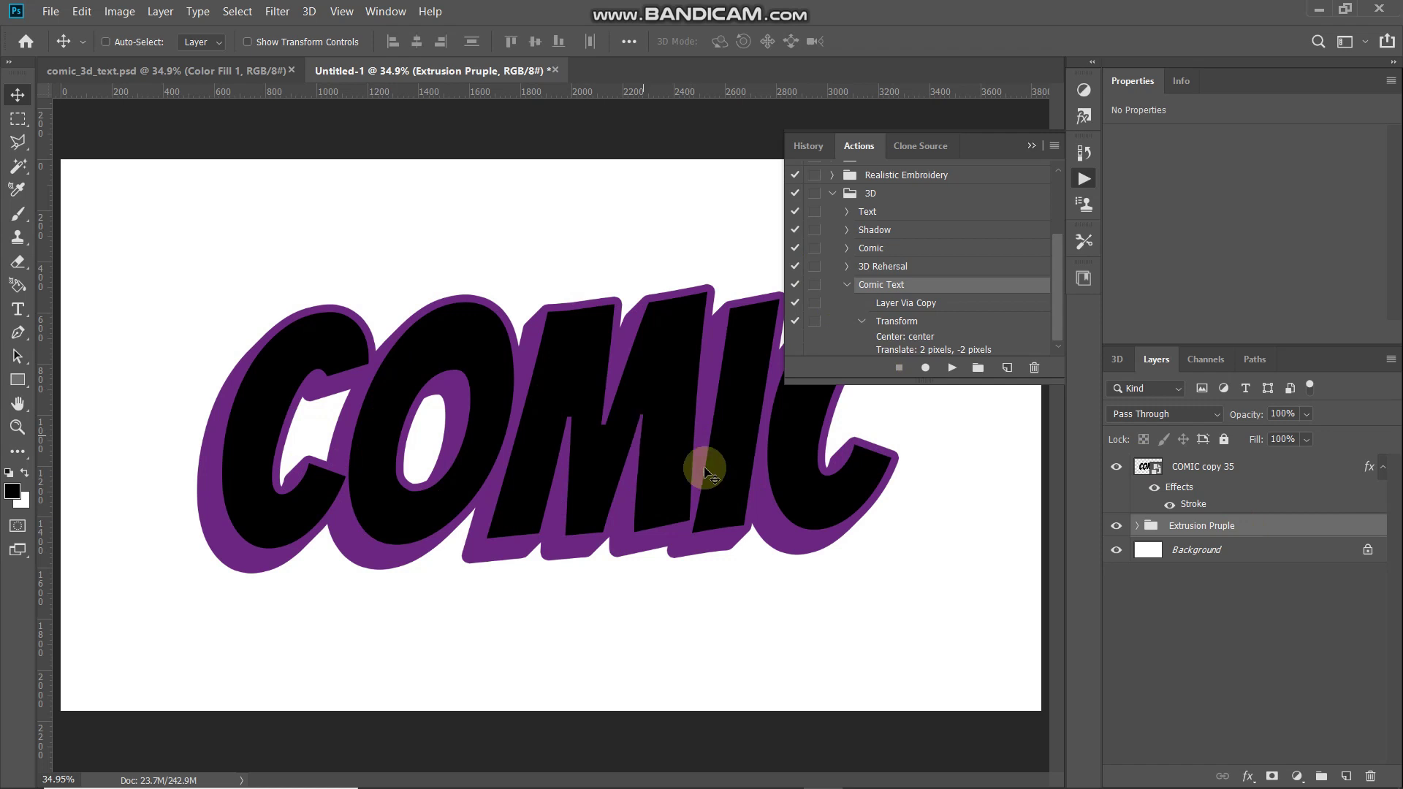
Clear the layer style from the COMIC copy 35 layer.
click(1275, 473)
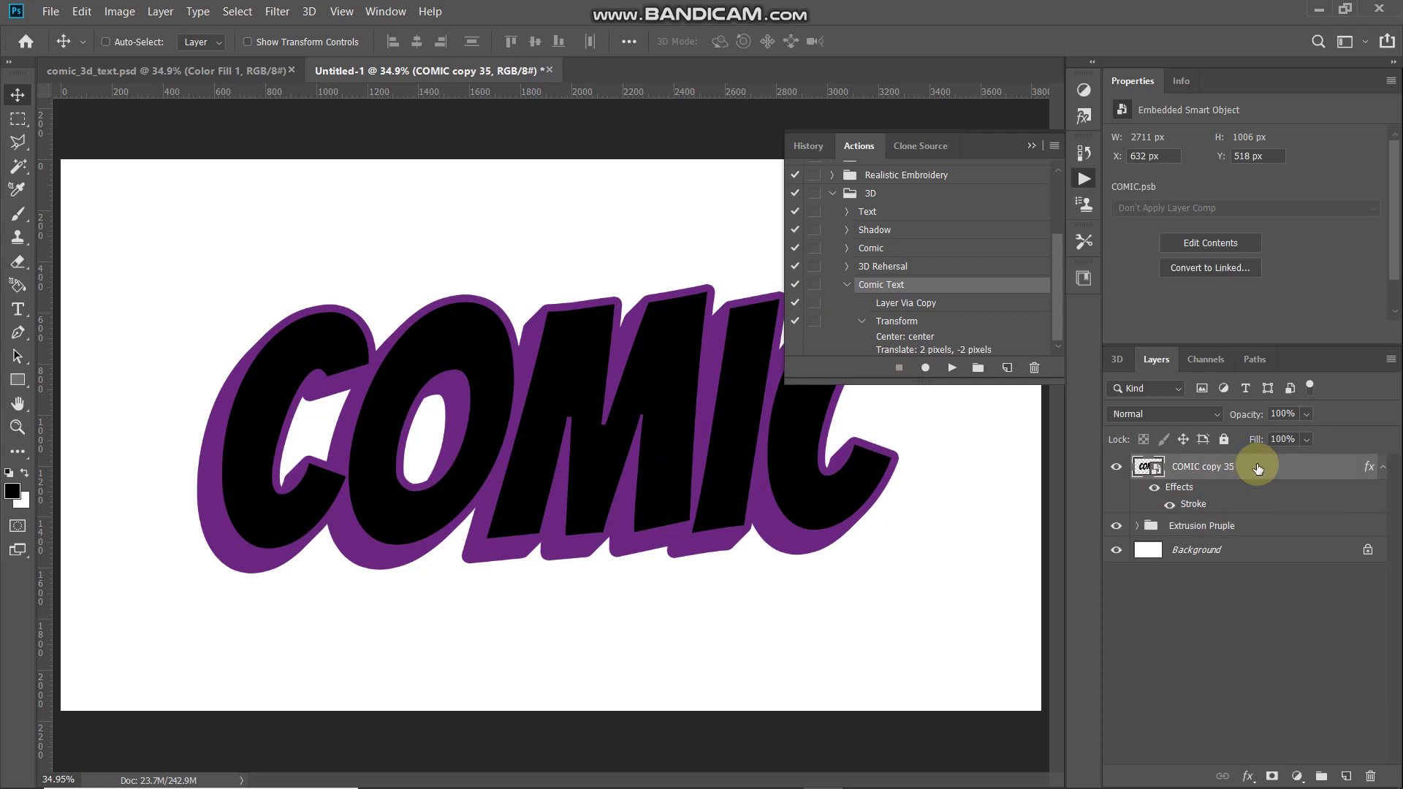
right_click(1258, 467)
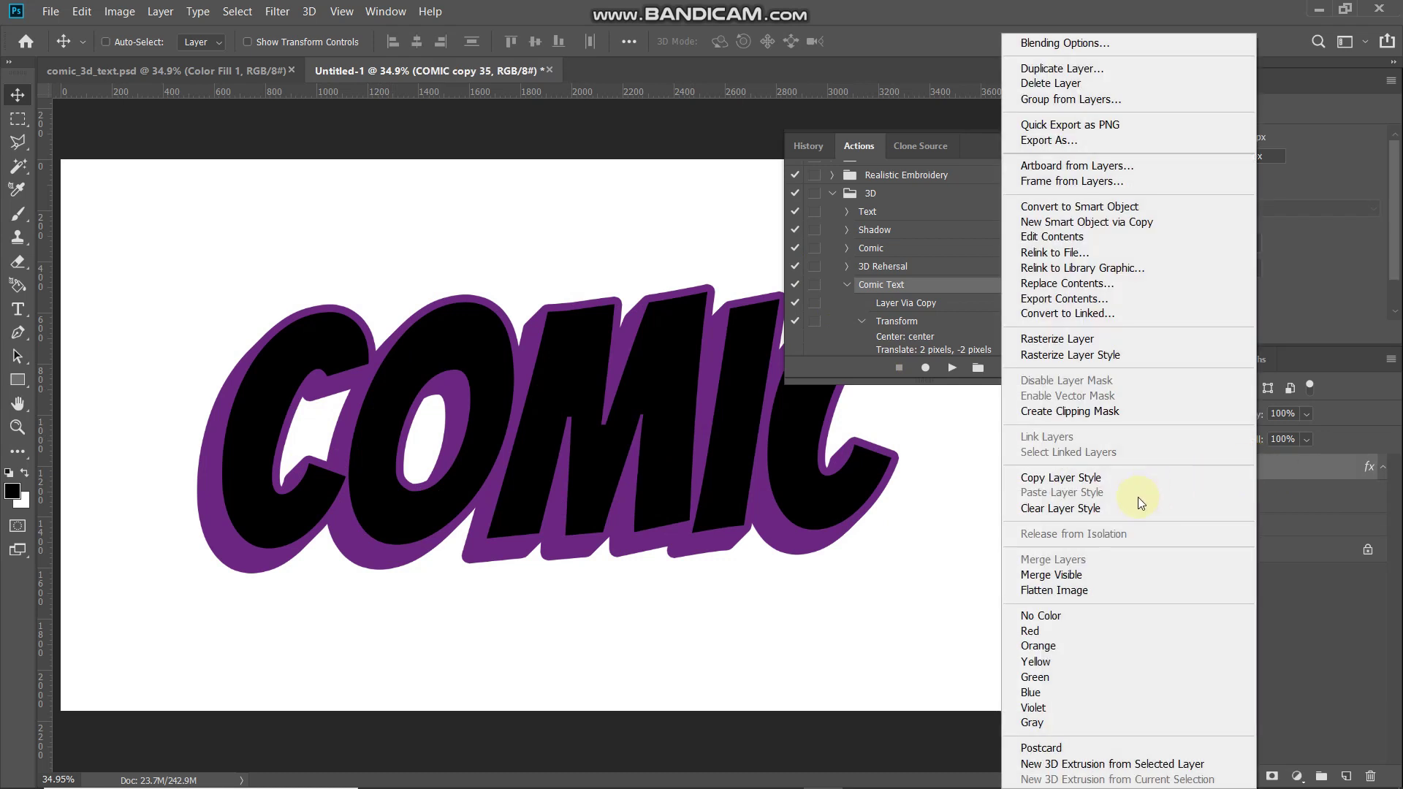
click(1092, 510)
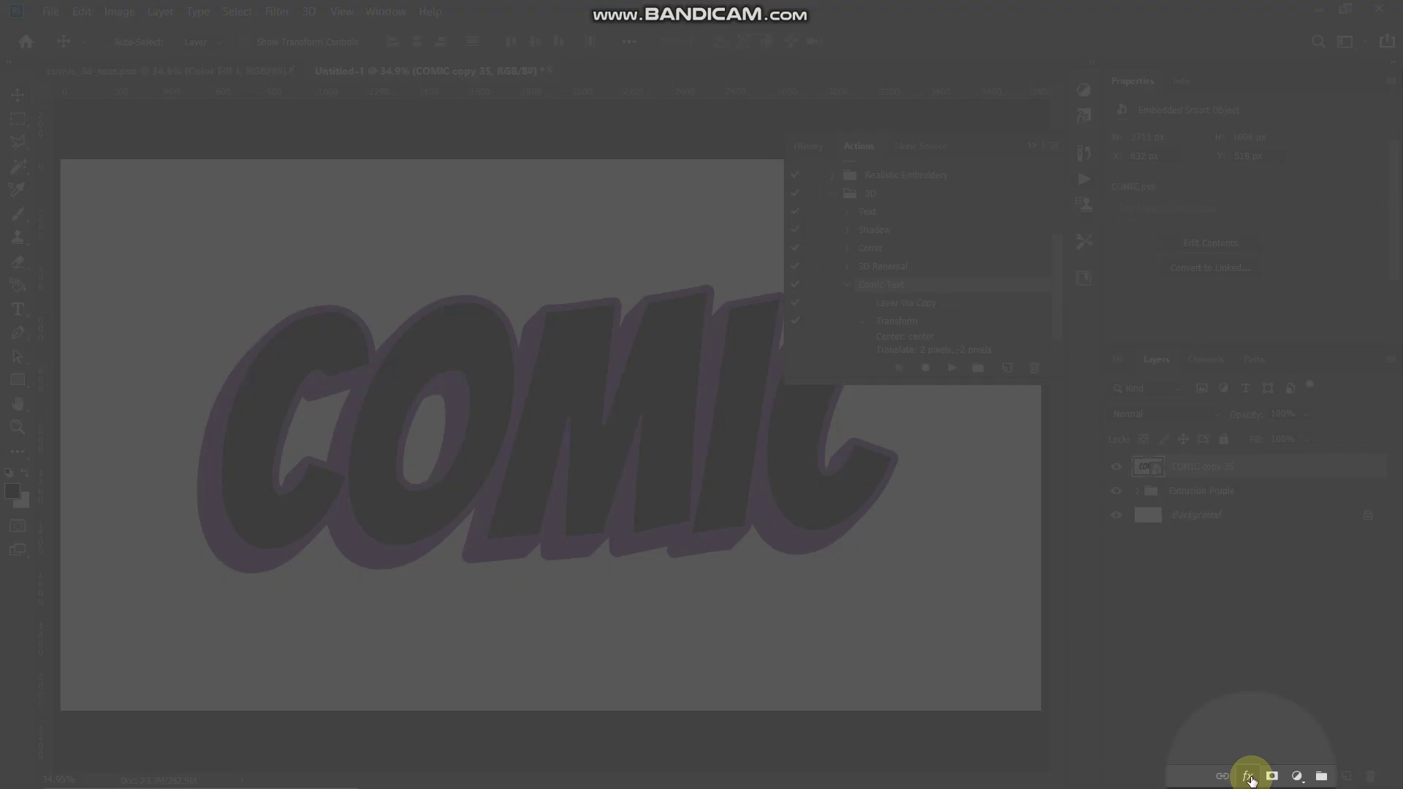
Add a Color Overlay in #ff7800 with Normal blending and 100% opacity to the COMIC copy 35 layer.
click(1250, 776)
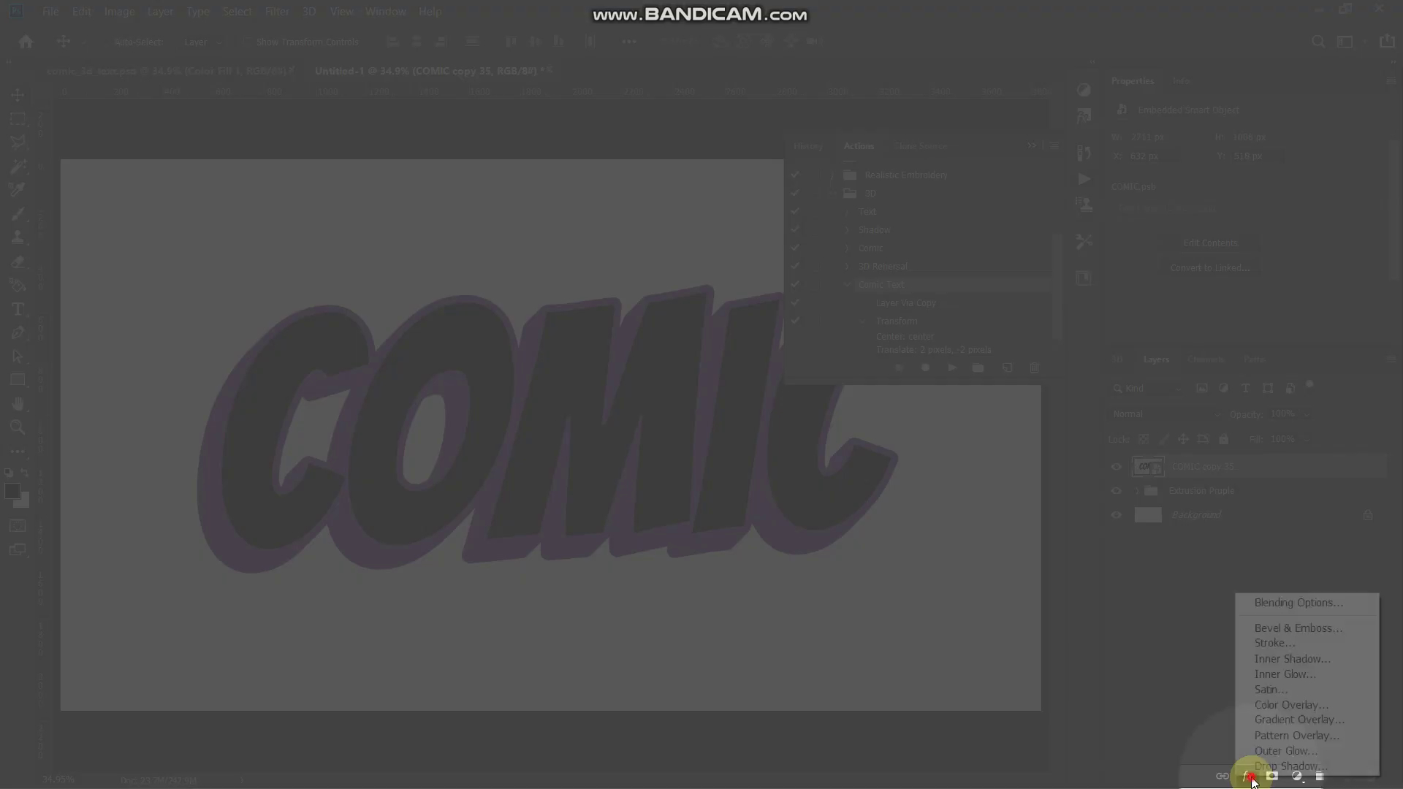
click(1263, 706)
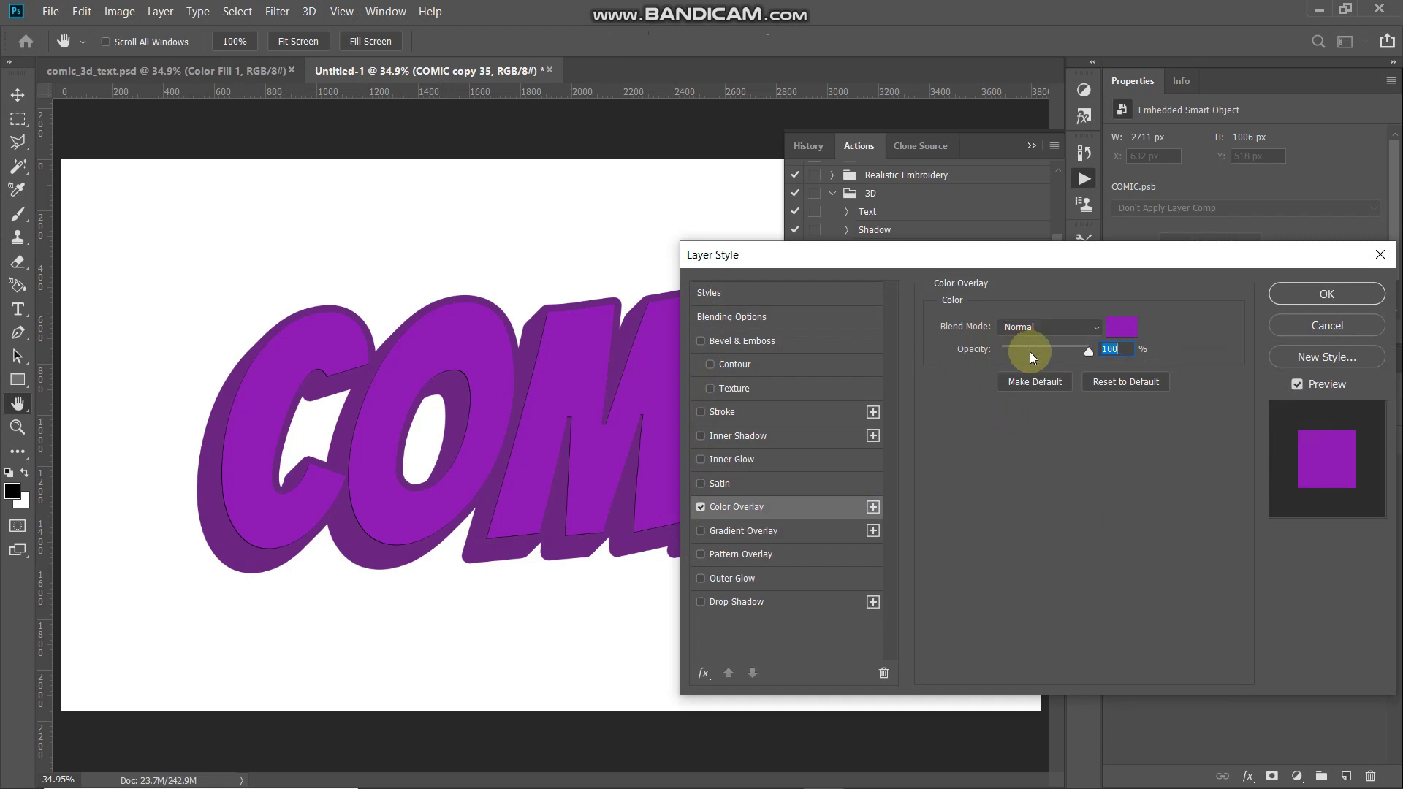
click(1112, 329)
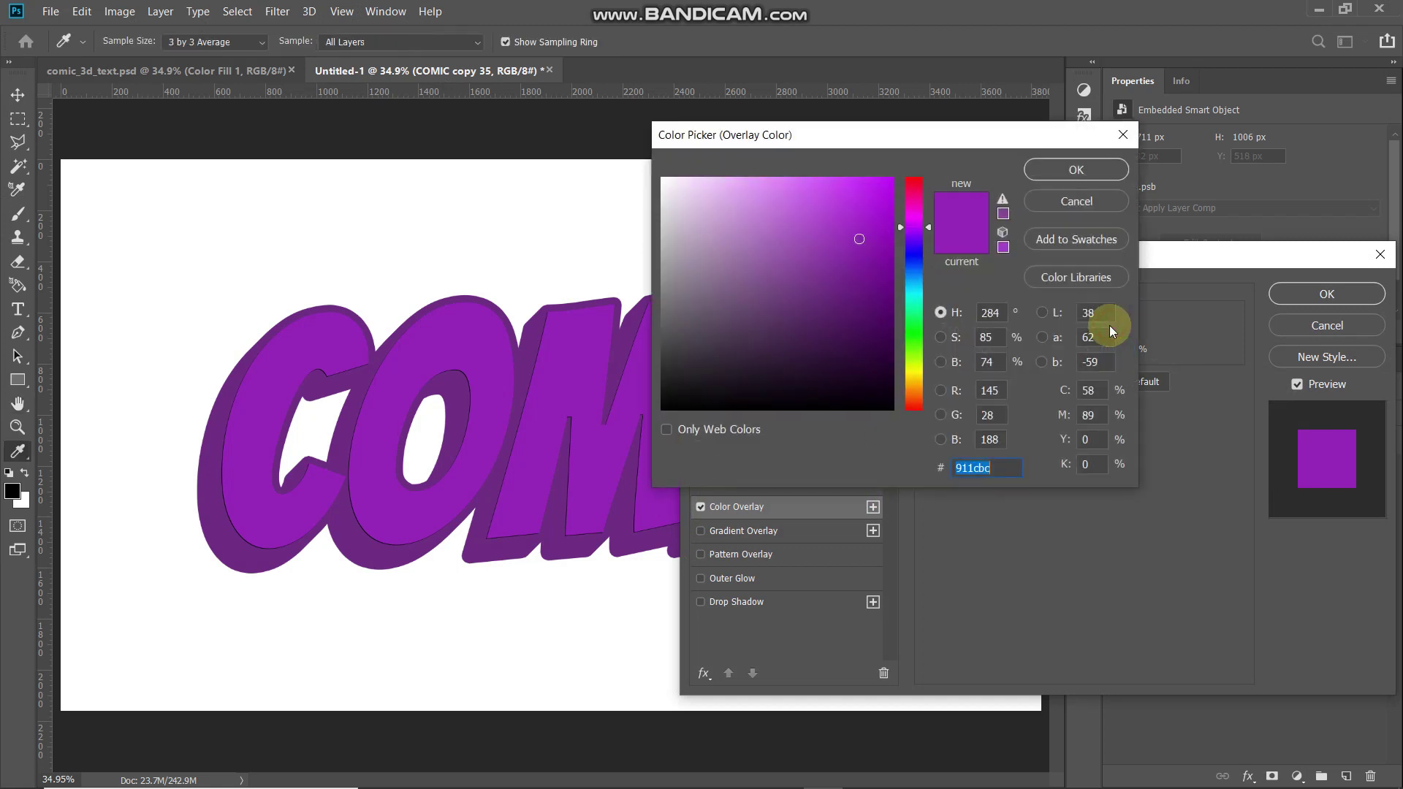
text(ff)
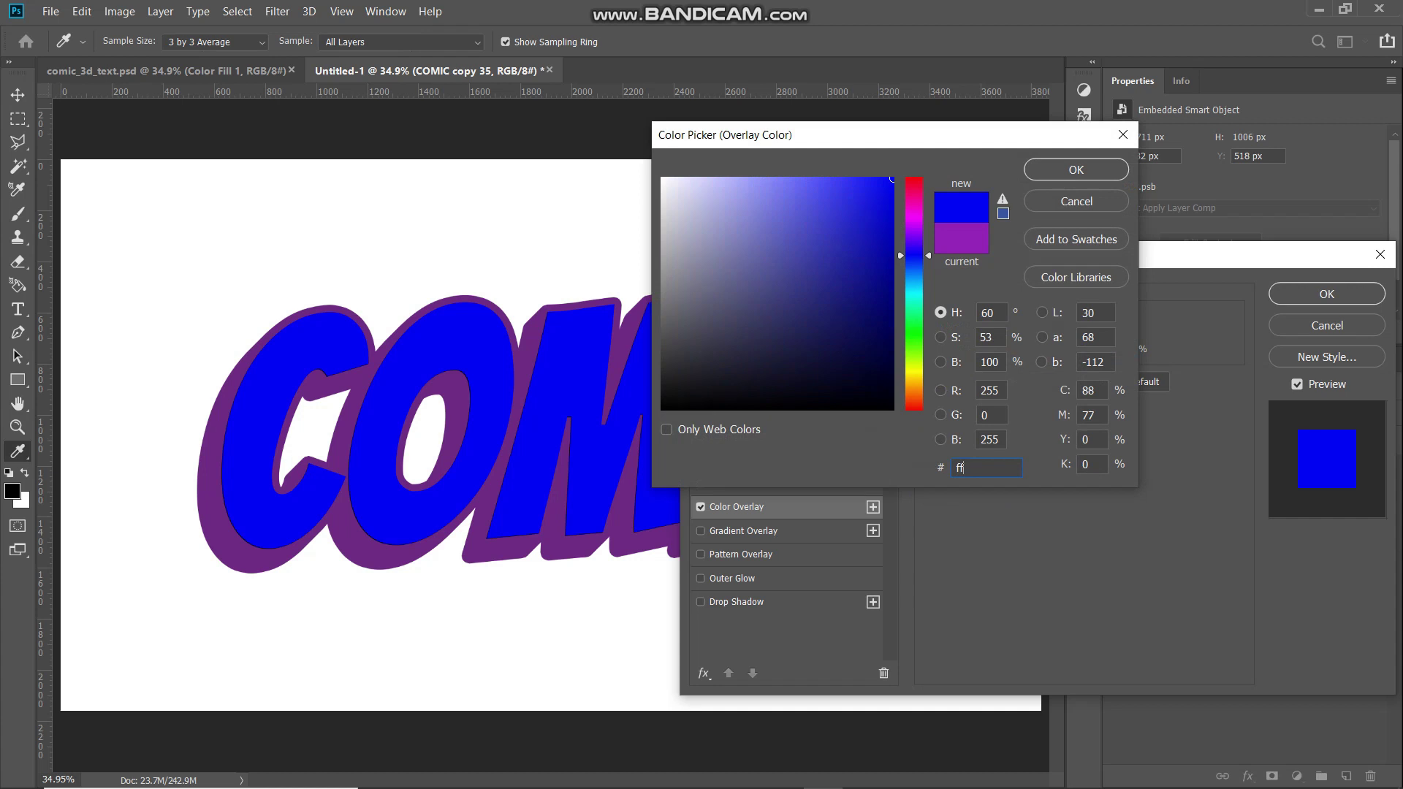
text(7800)
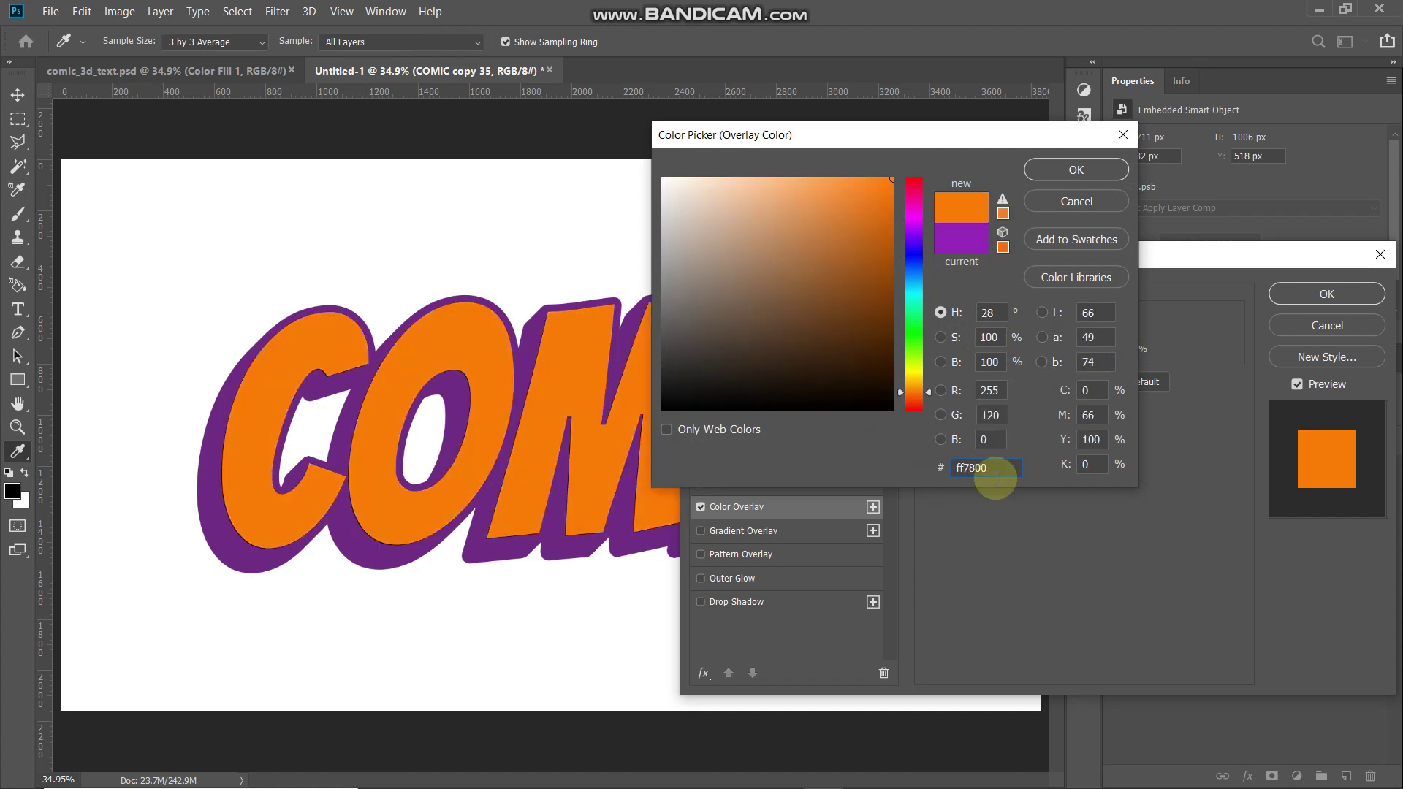
key(Return)
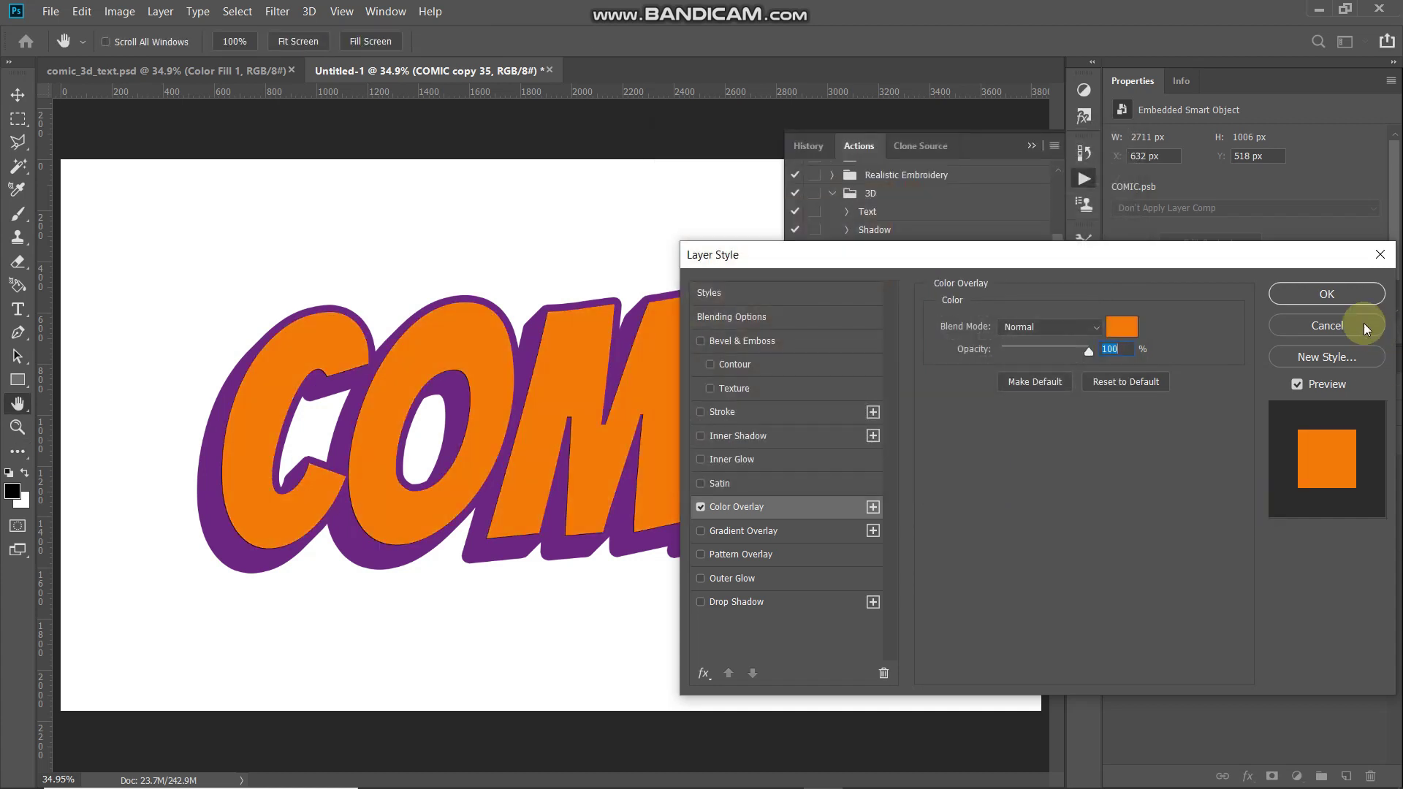
click(1326, 295)
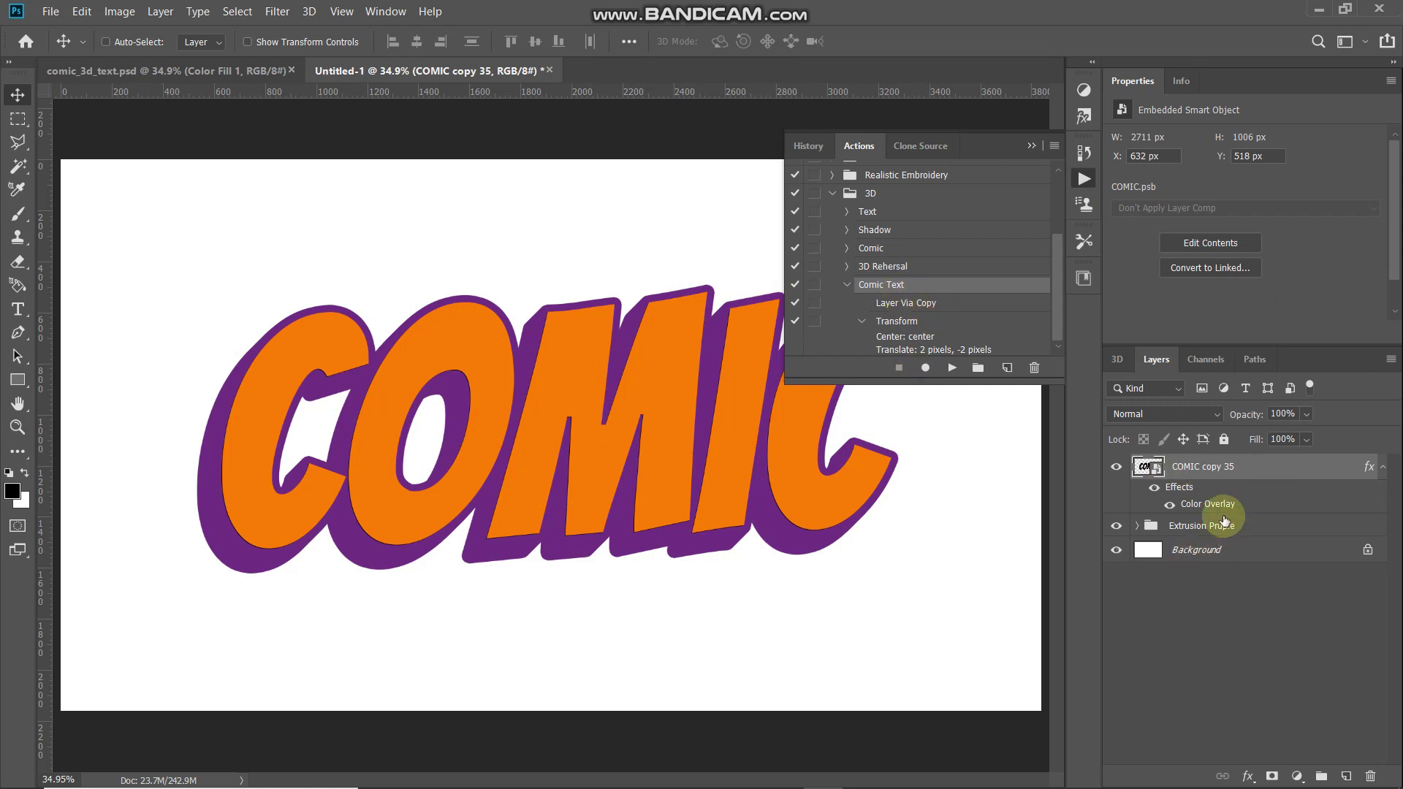
Repeat the Comic Text action up to COMIC copy 50 and group copies 35 to 49 as Extrusion Orange.
click(952, 368)
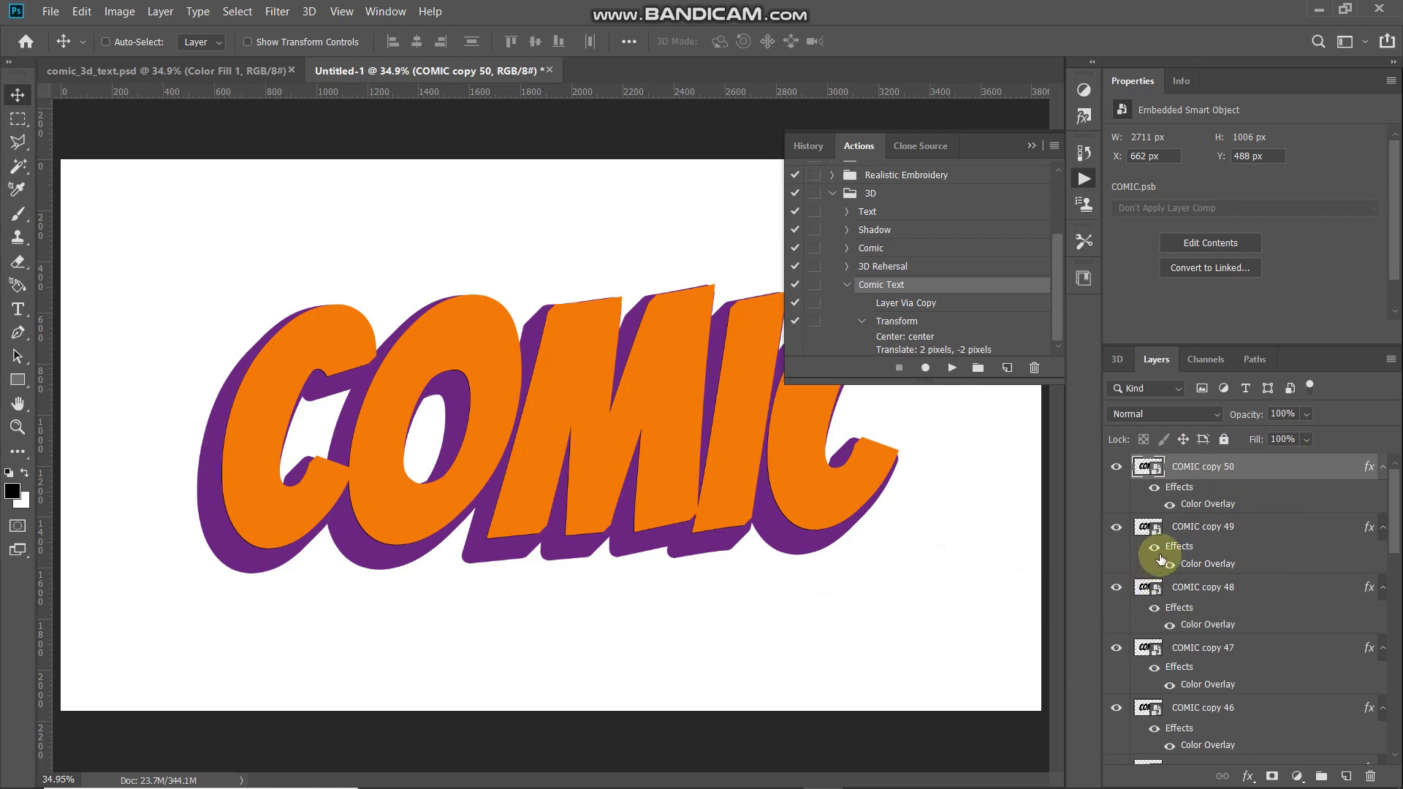
click(1253, 533)
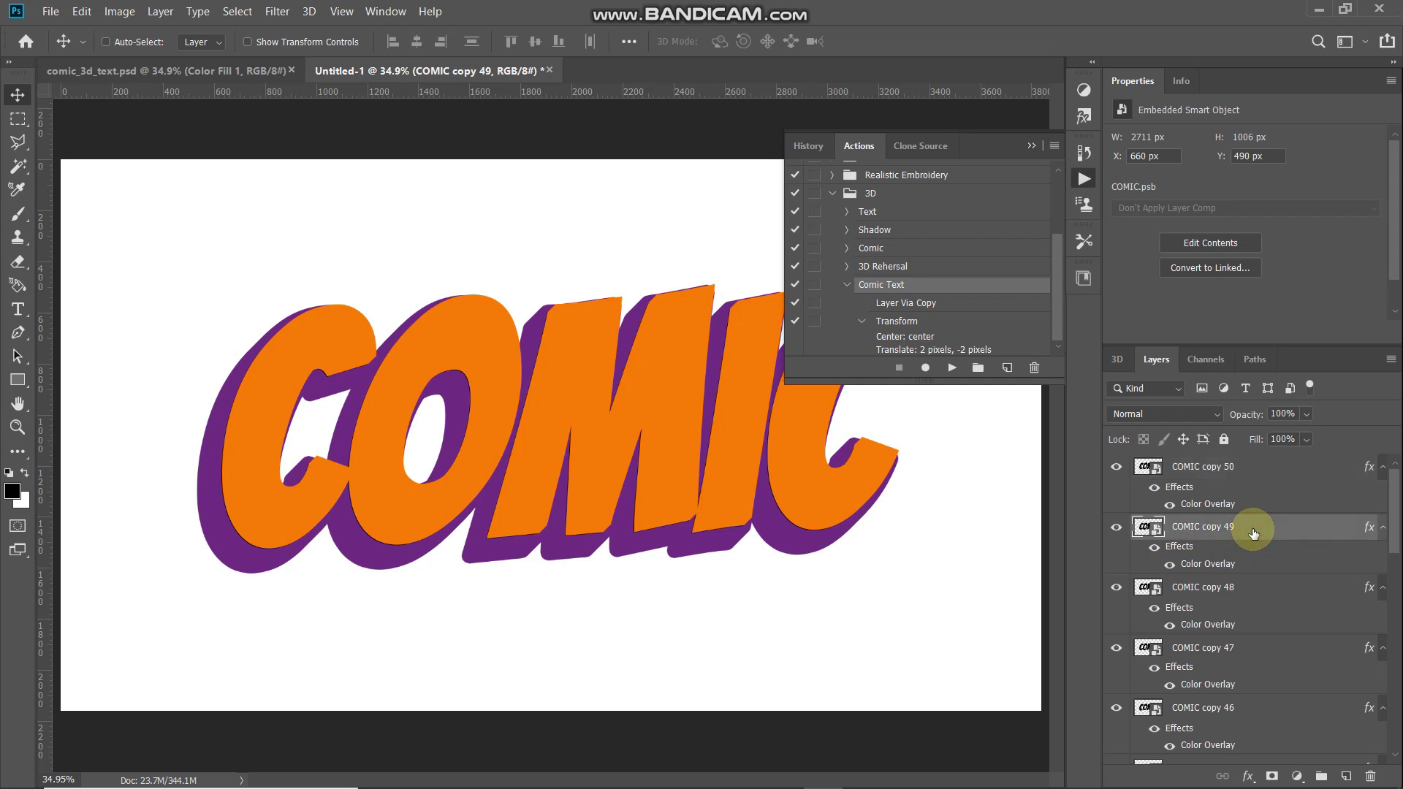
scroll(1251, 533, down, 10)
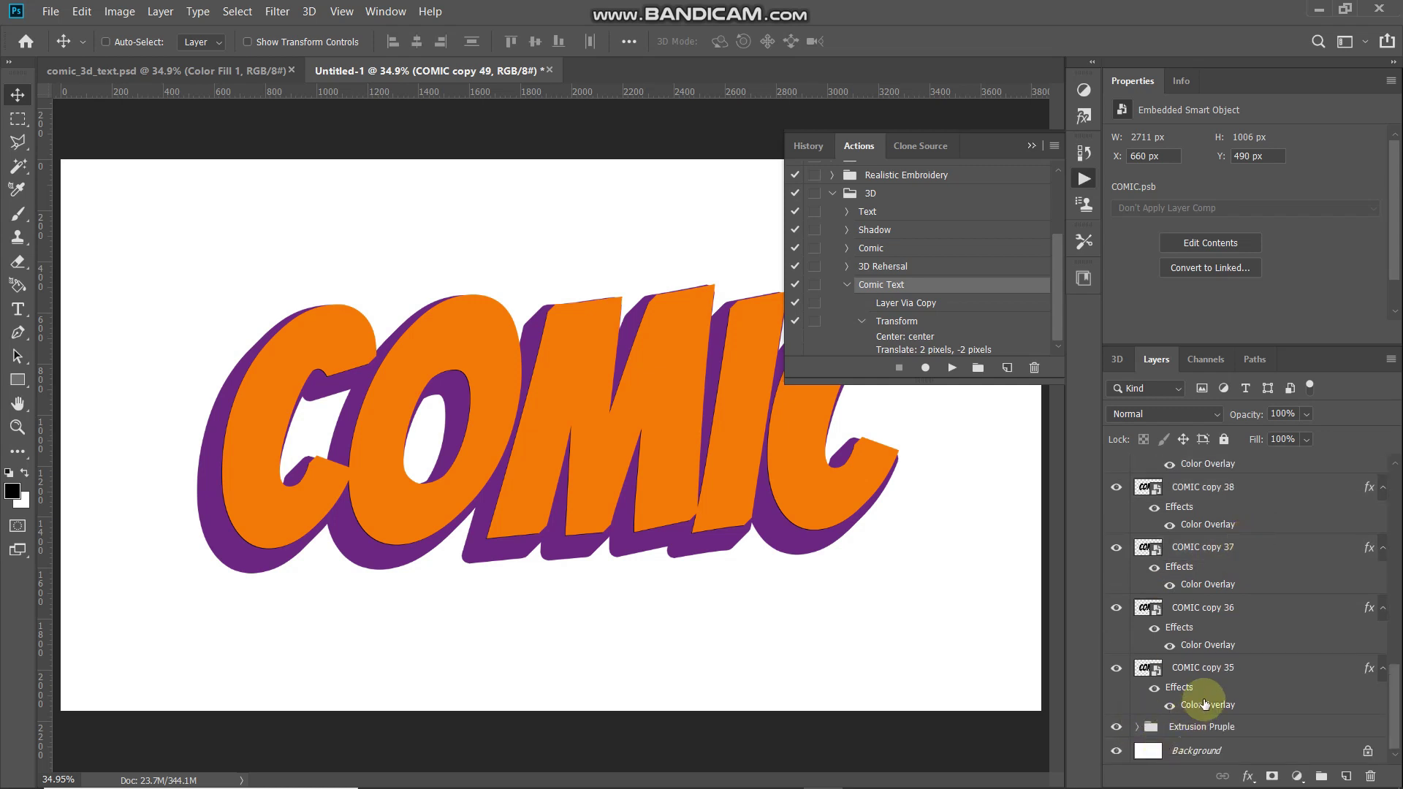
key(ctrl)
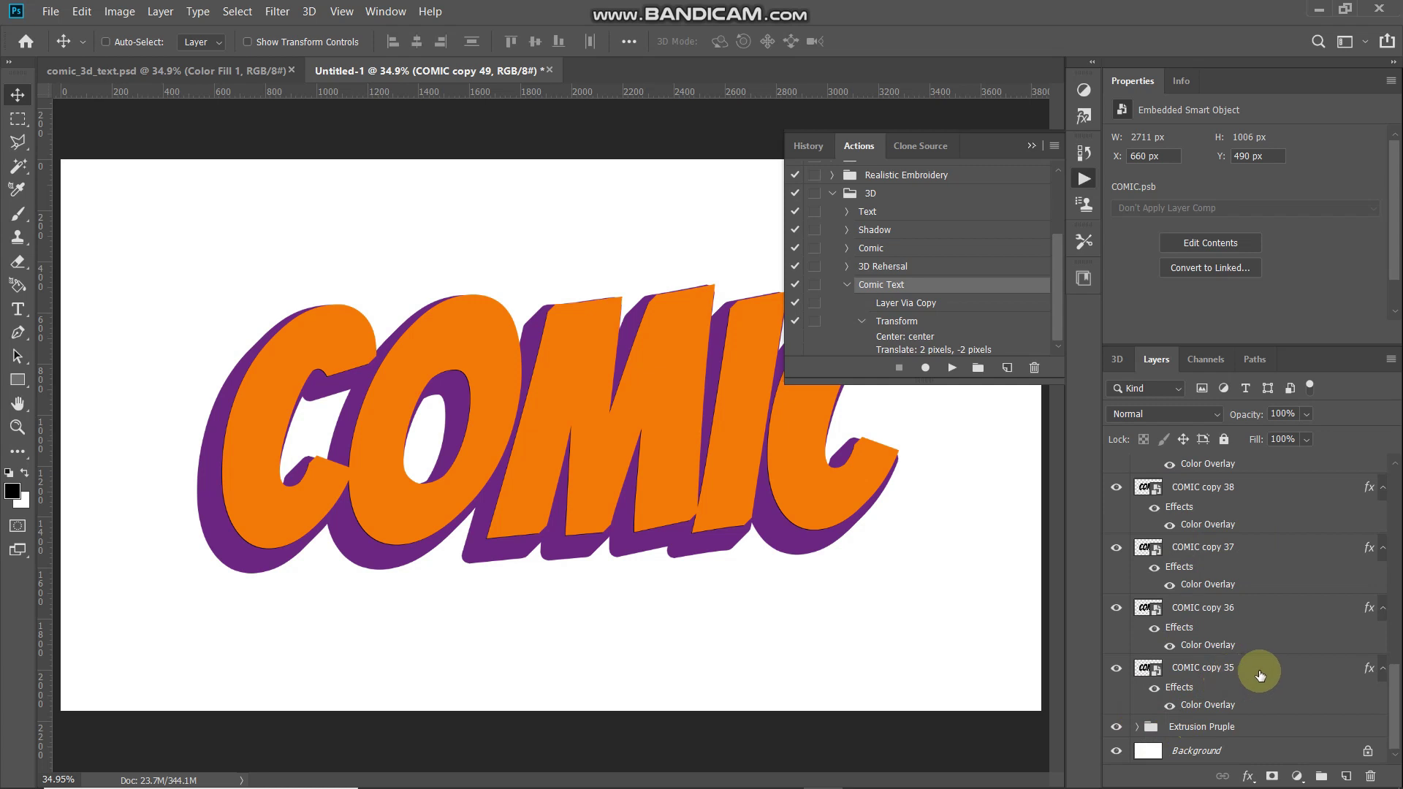
shift+click(1260, 674)
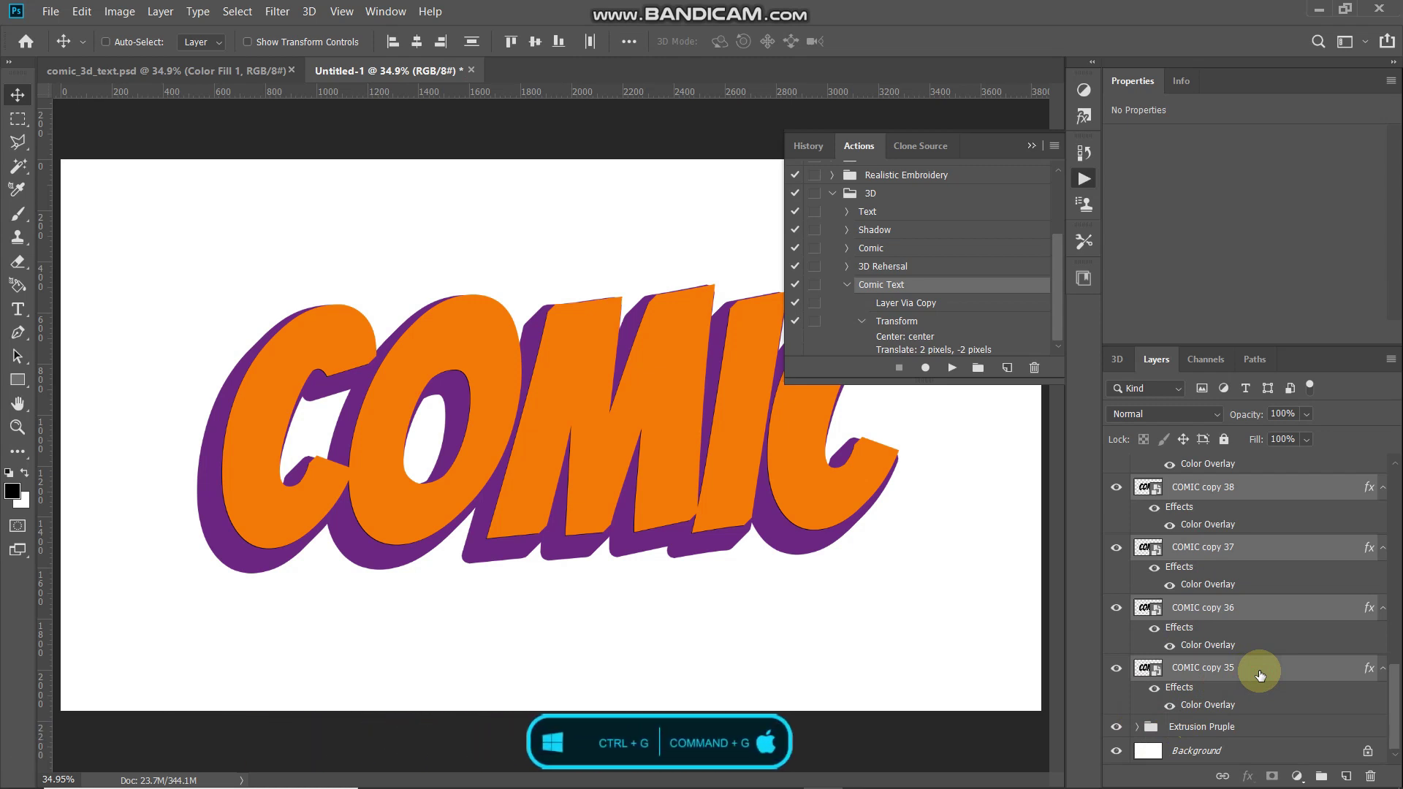
key(ctrl+g)
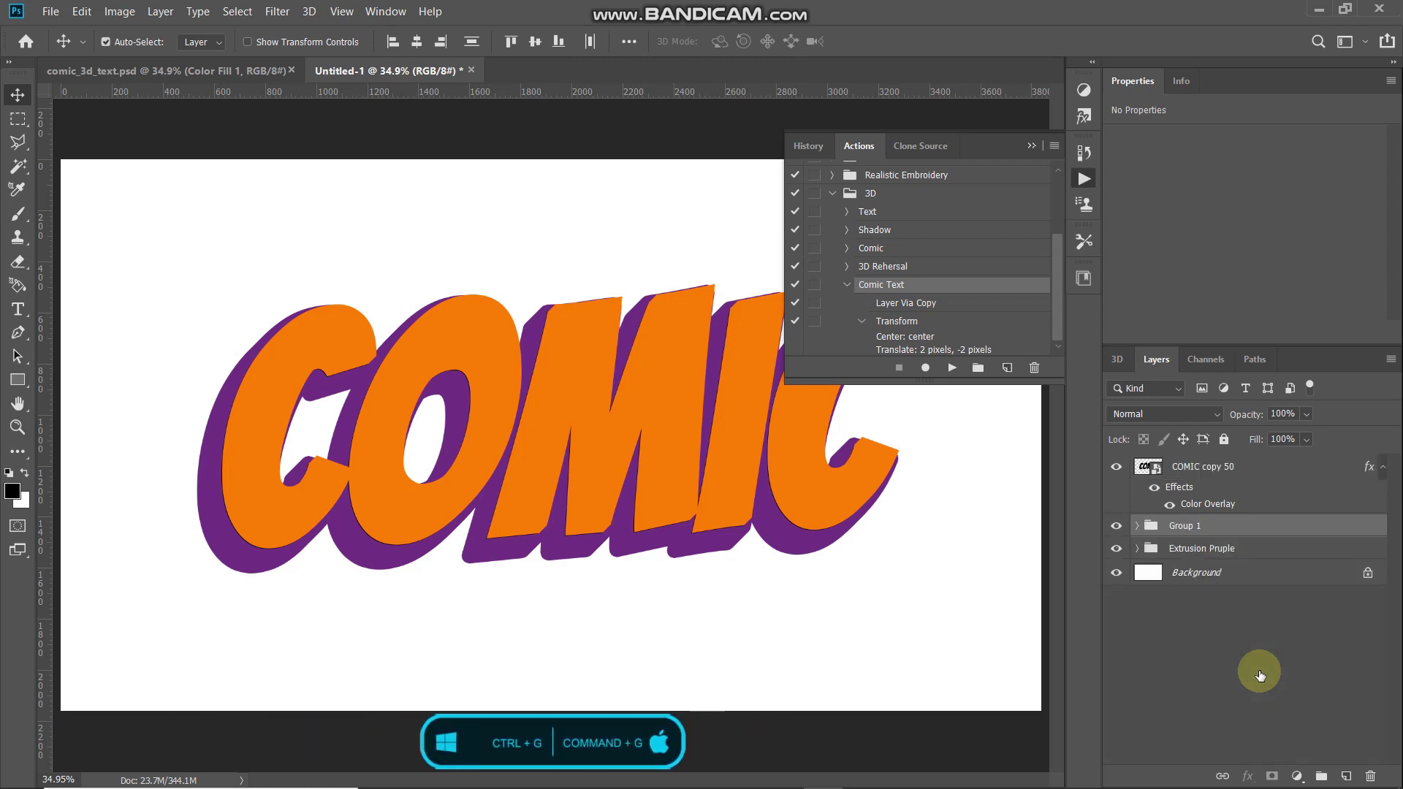
click(1180, 526)
double_click(1180, 526)
text(Extrusion Orange)
key(Return)
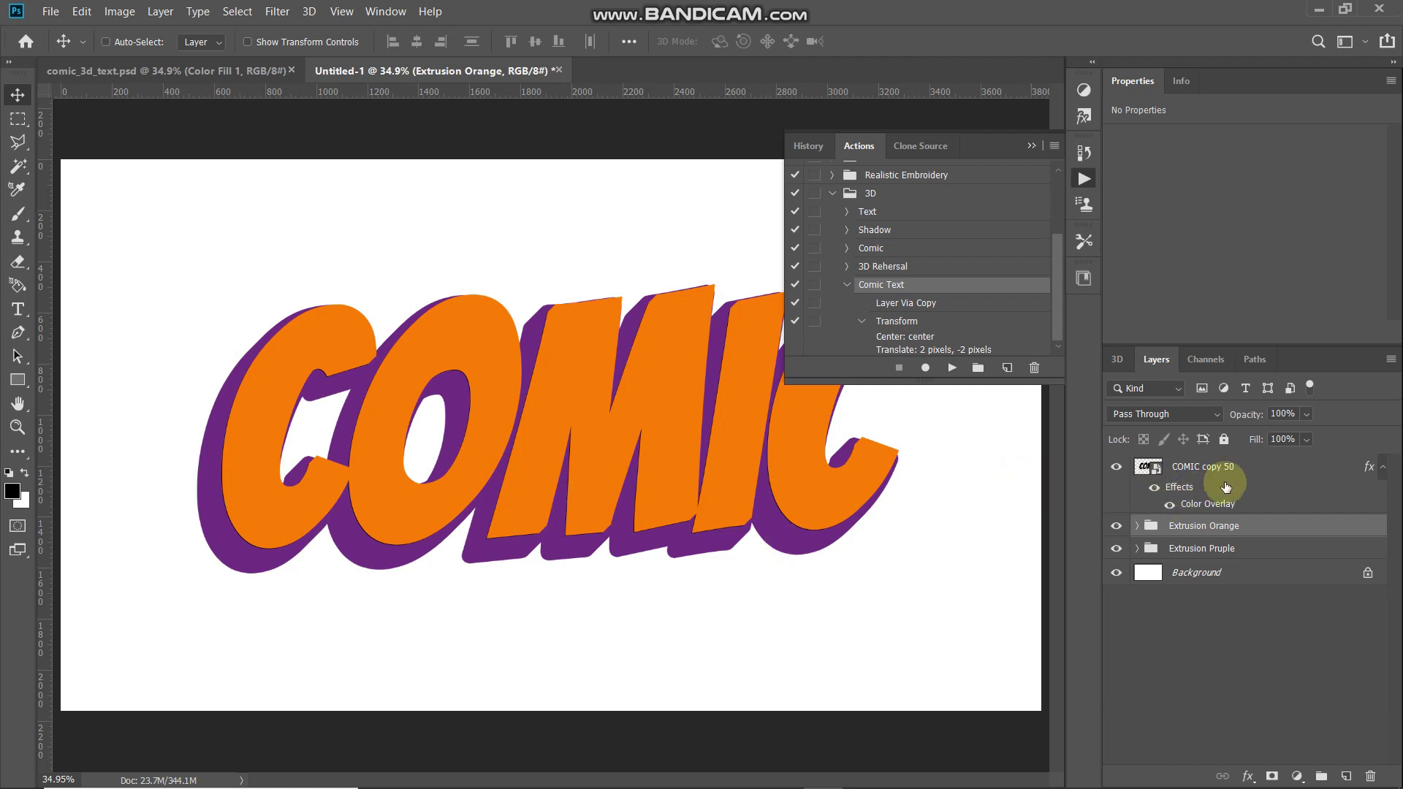
Clear the layer style from the COMIC copy 50 layer.
click(1251, 469)
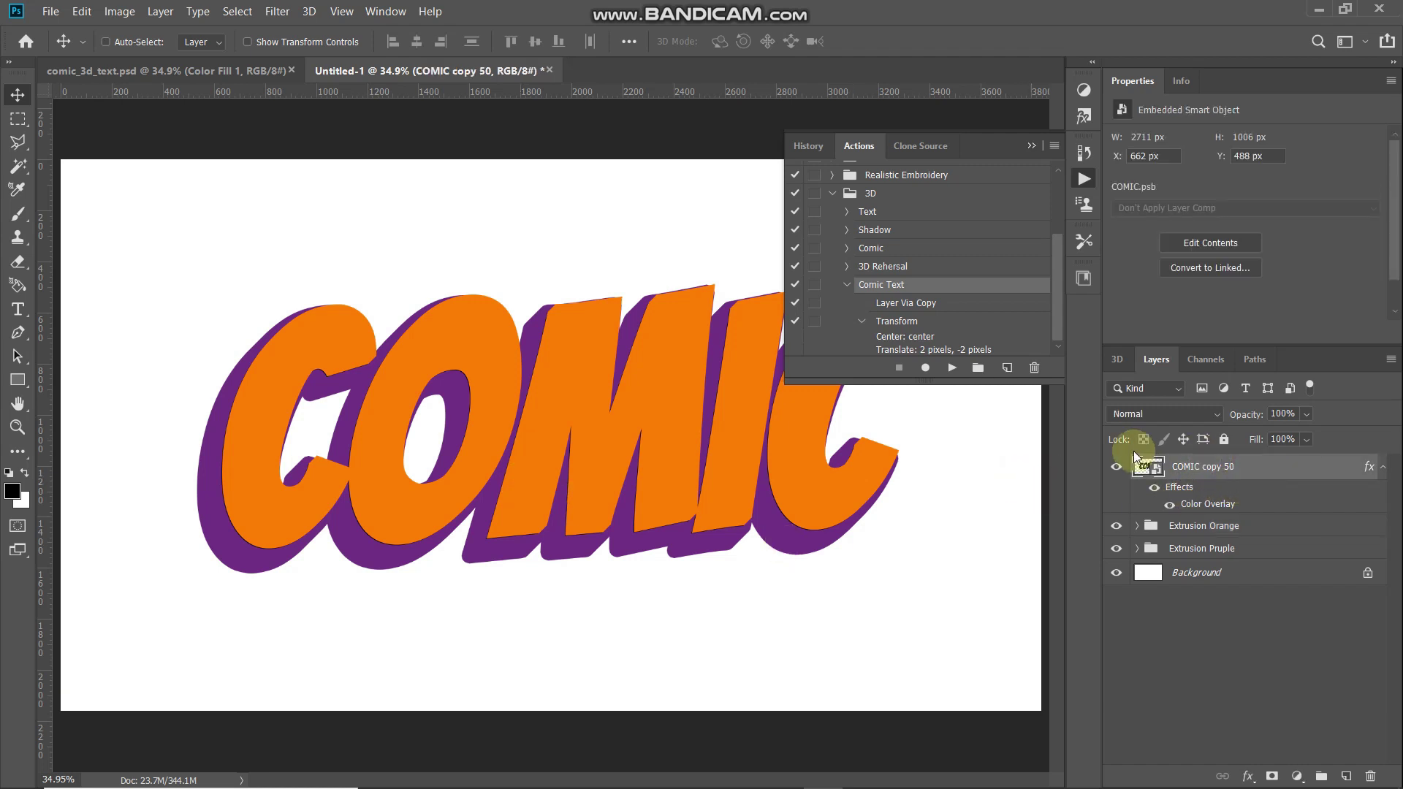
right_click(1261, 466)
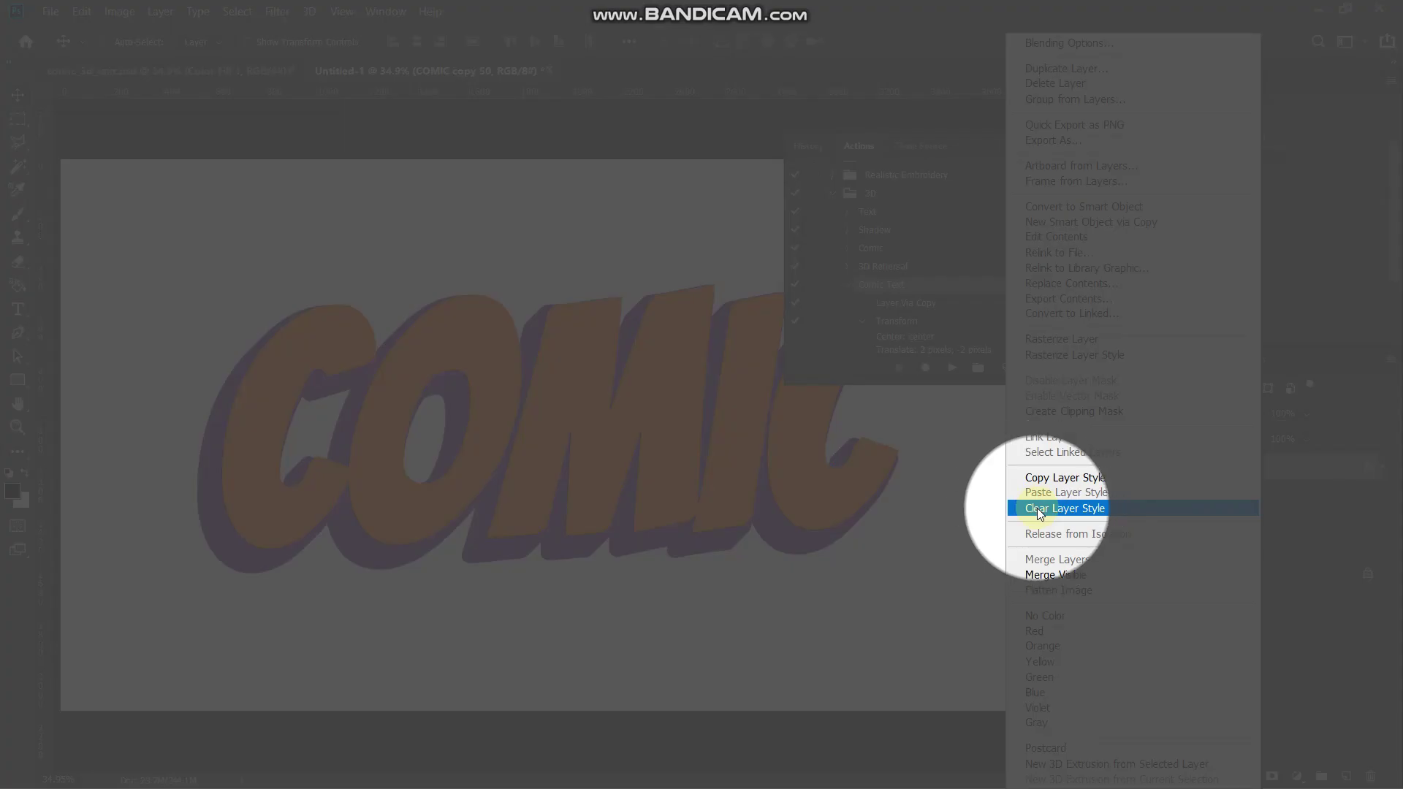
click(1037, 508)
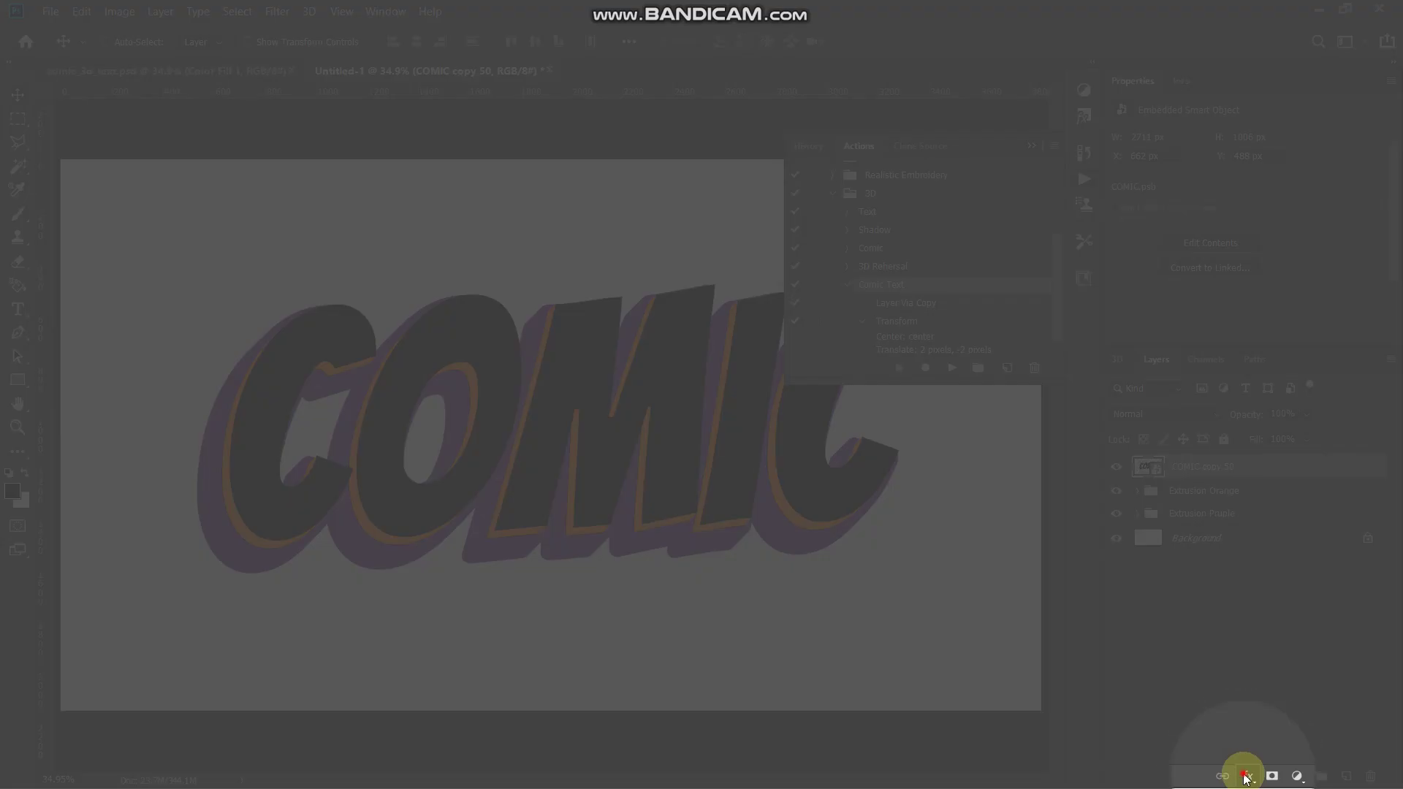
Add a Gradient Overlay to the COMIC copy 50 layer and load the Black, White gradient preset for editing.
click(1248, 776)
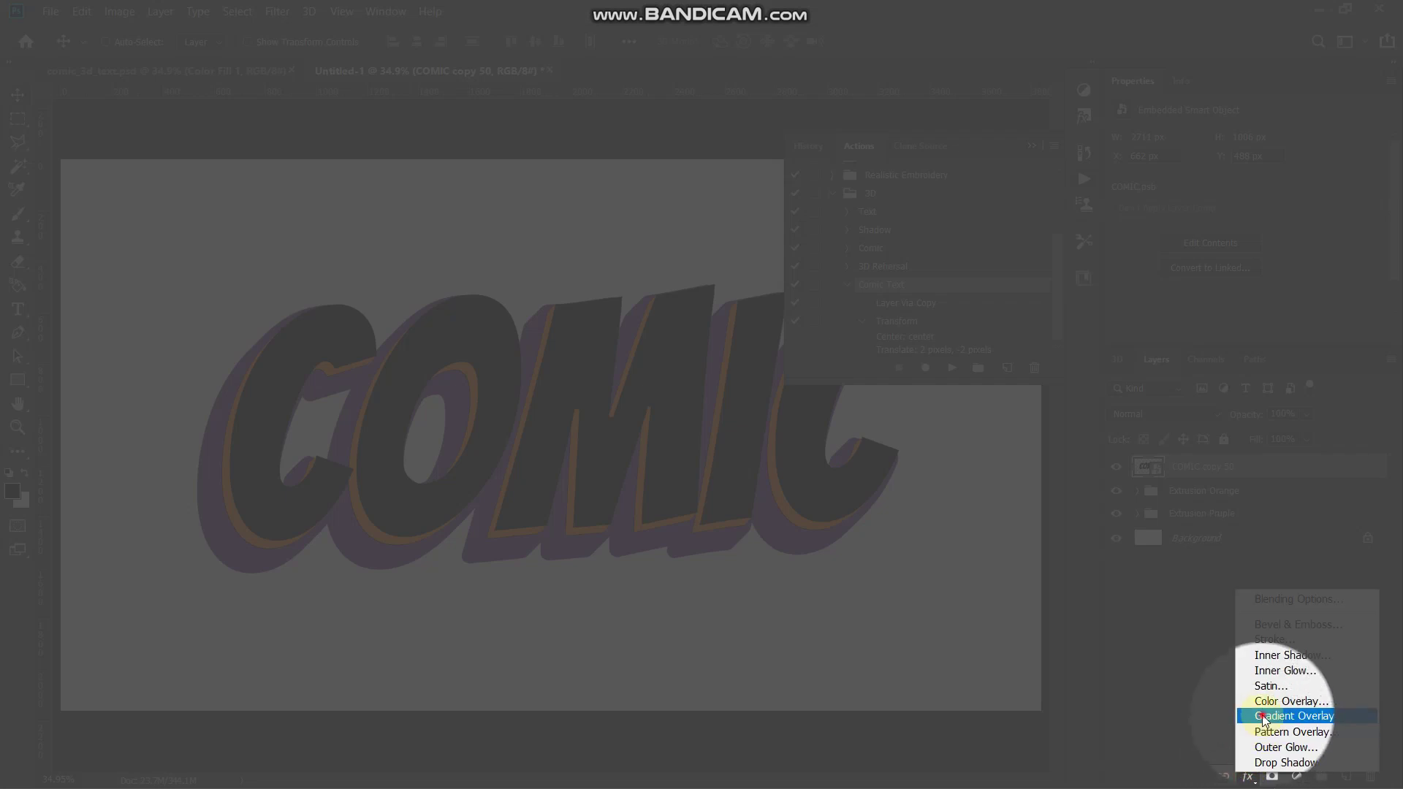
click(1265, 717)
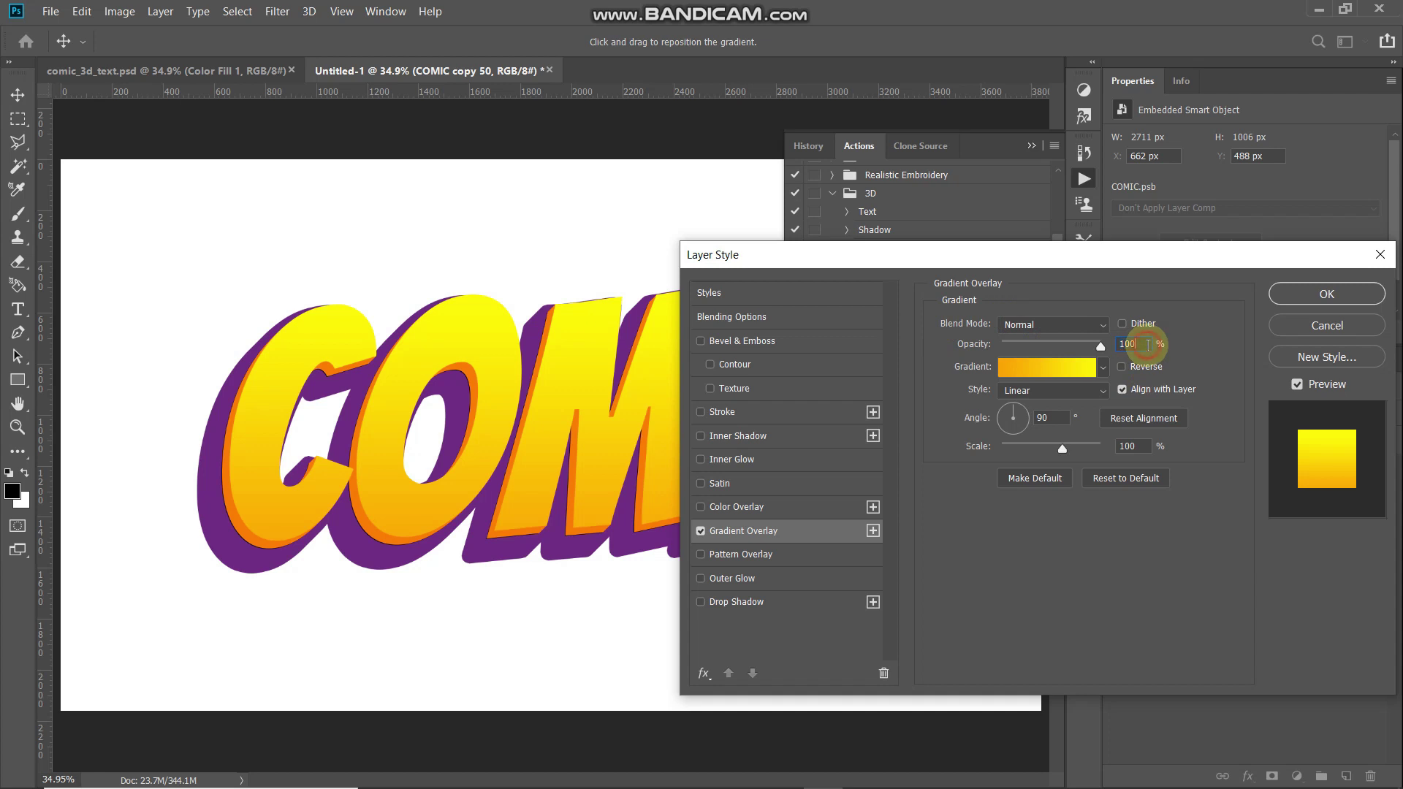
click(1148, 344)
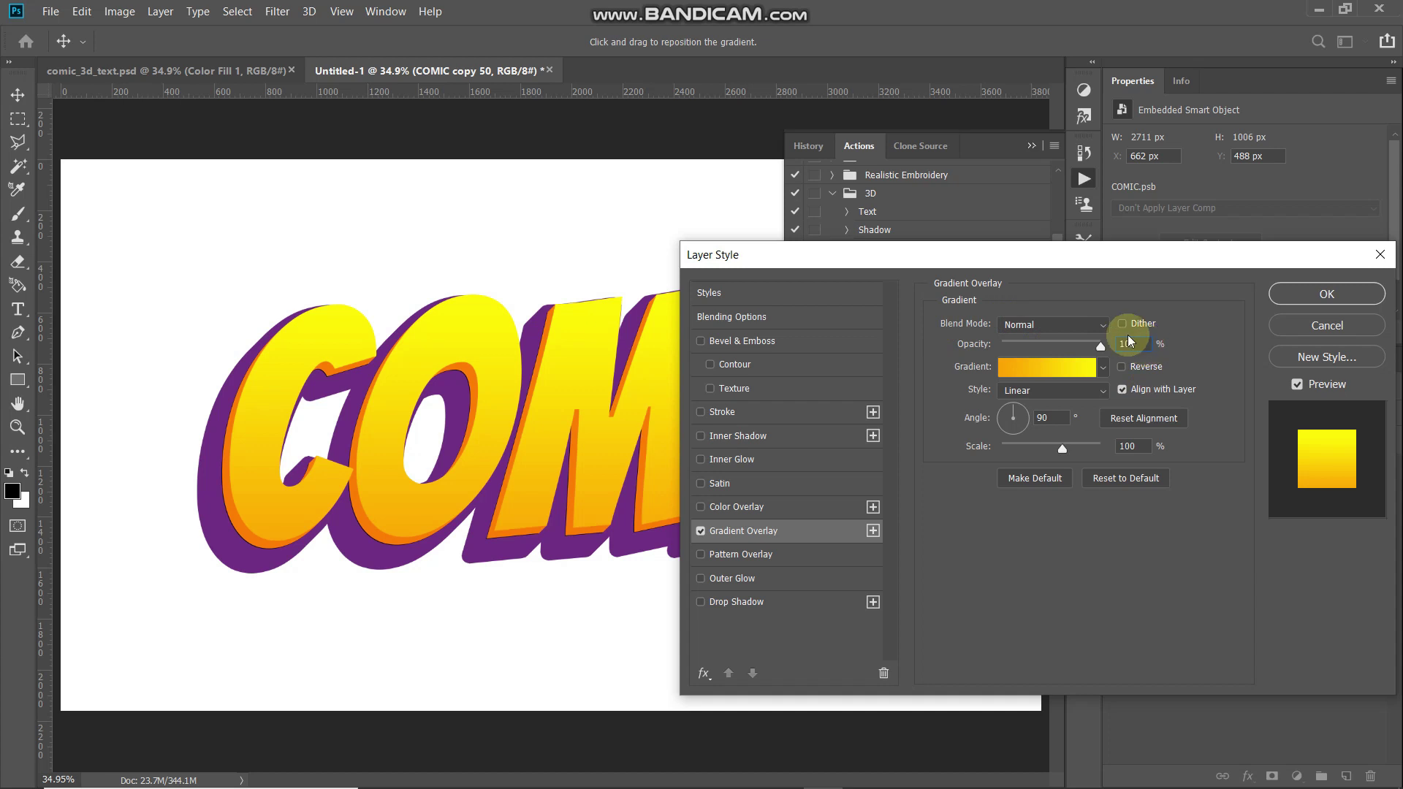
click(1036, 370)
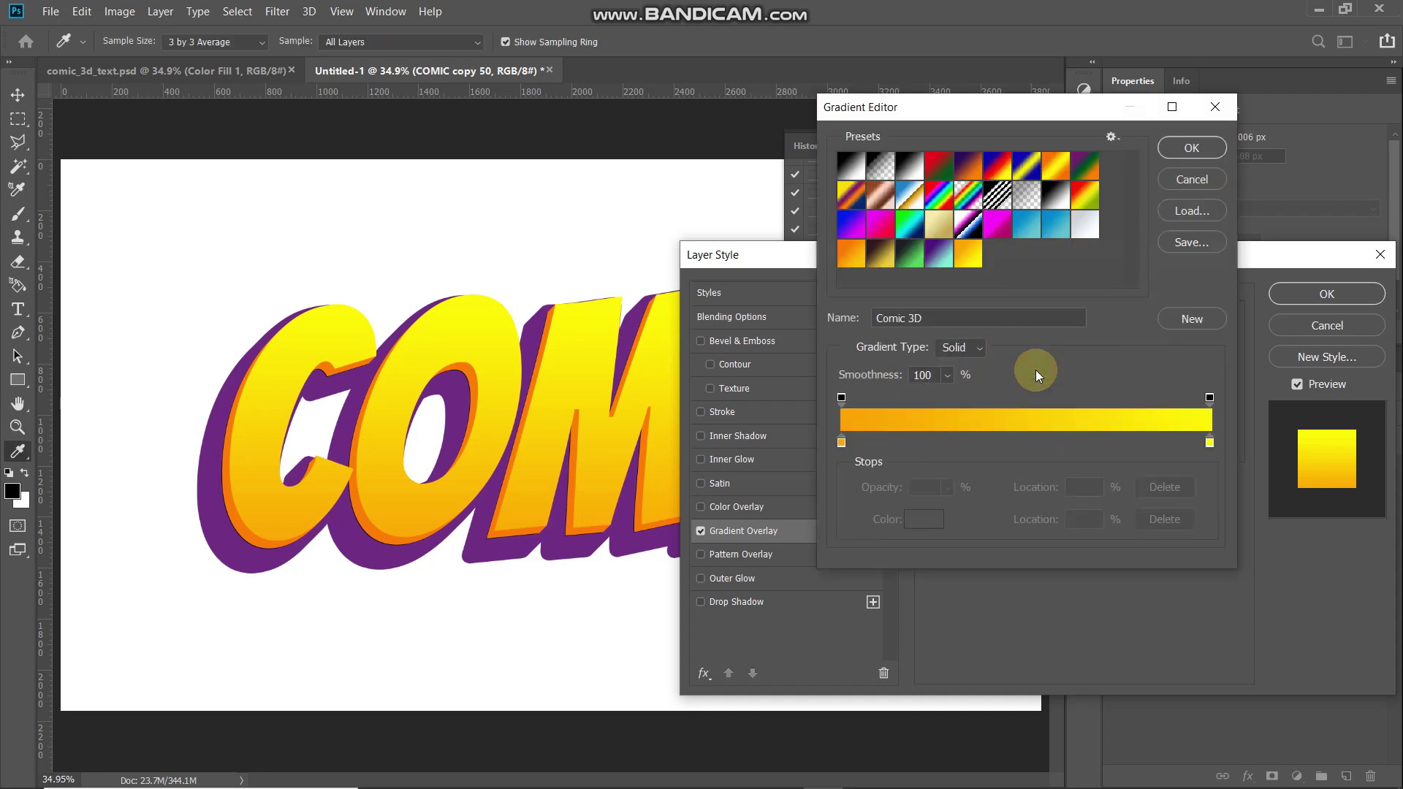
click(909, 168)
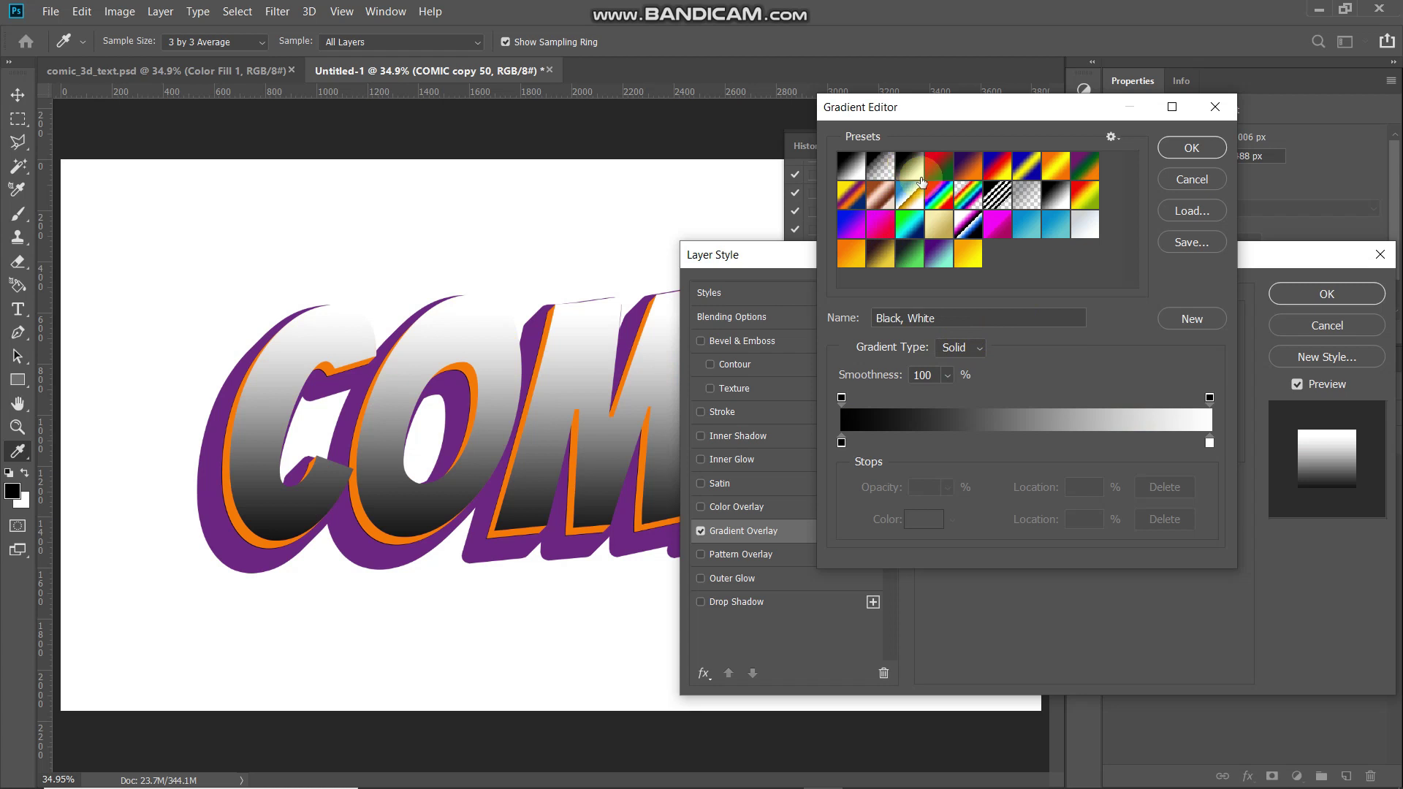
Set the gradient's start color stop, at location 0%, to #ffa200.
click(842, 444)
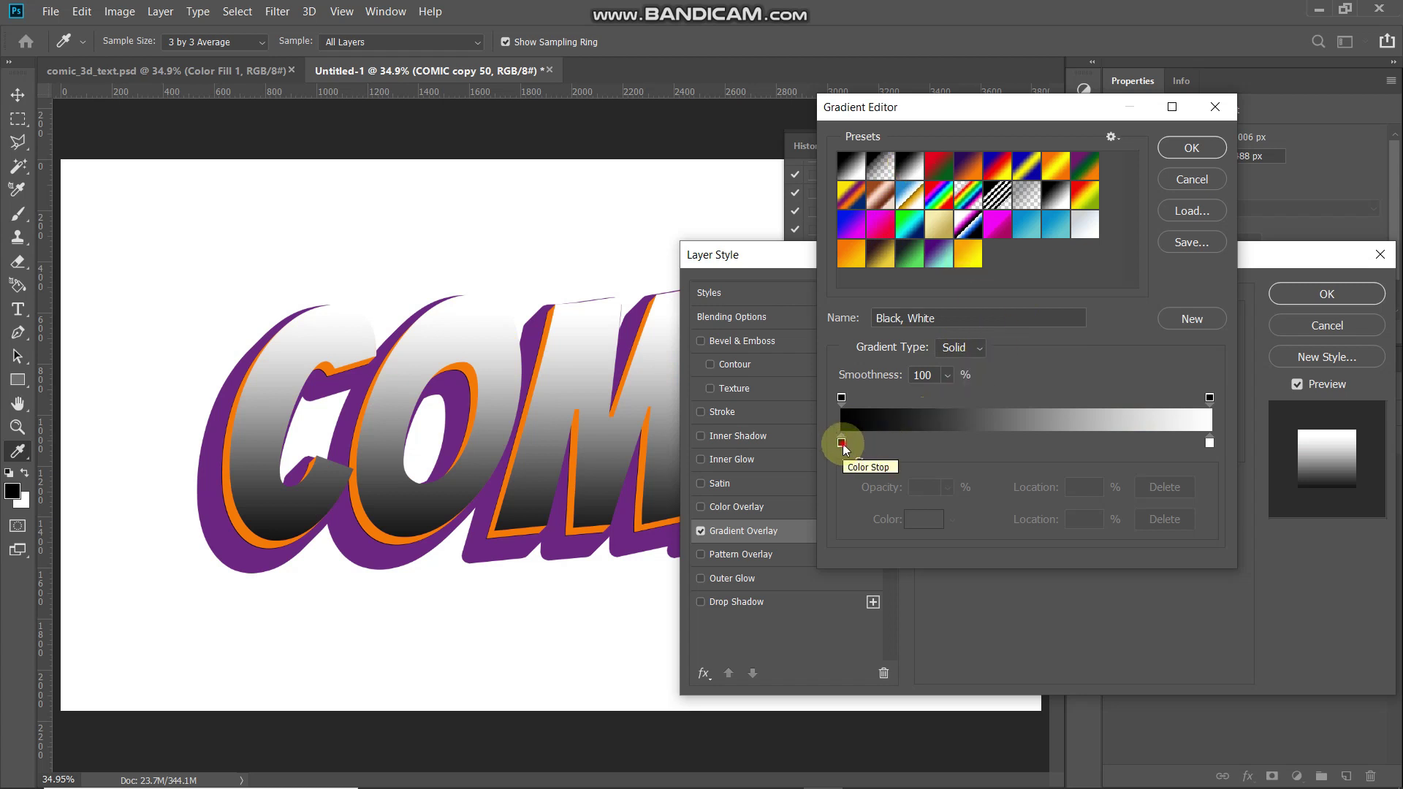
double_click(842, 444)
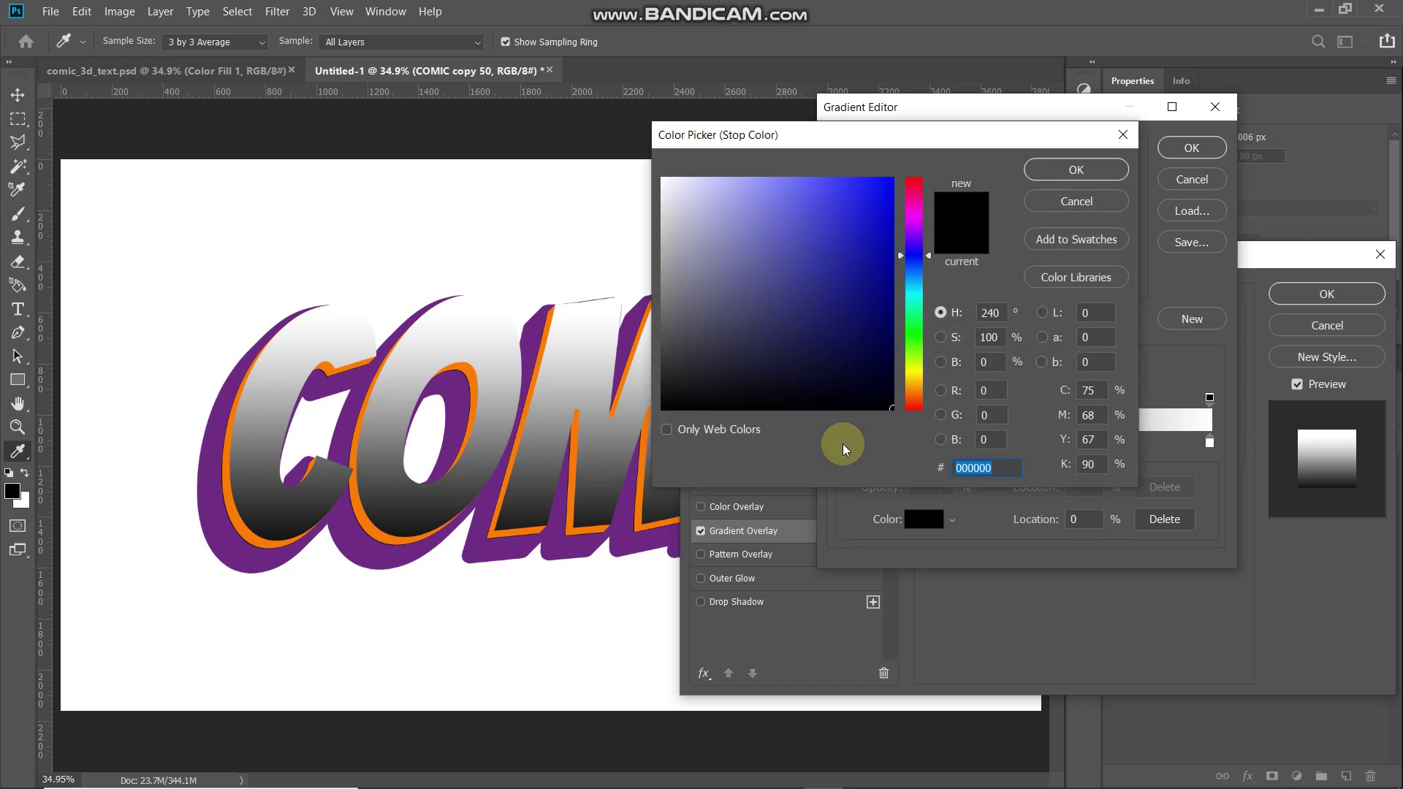
text(ffa2)
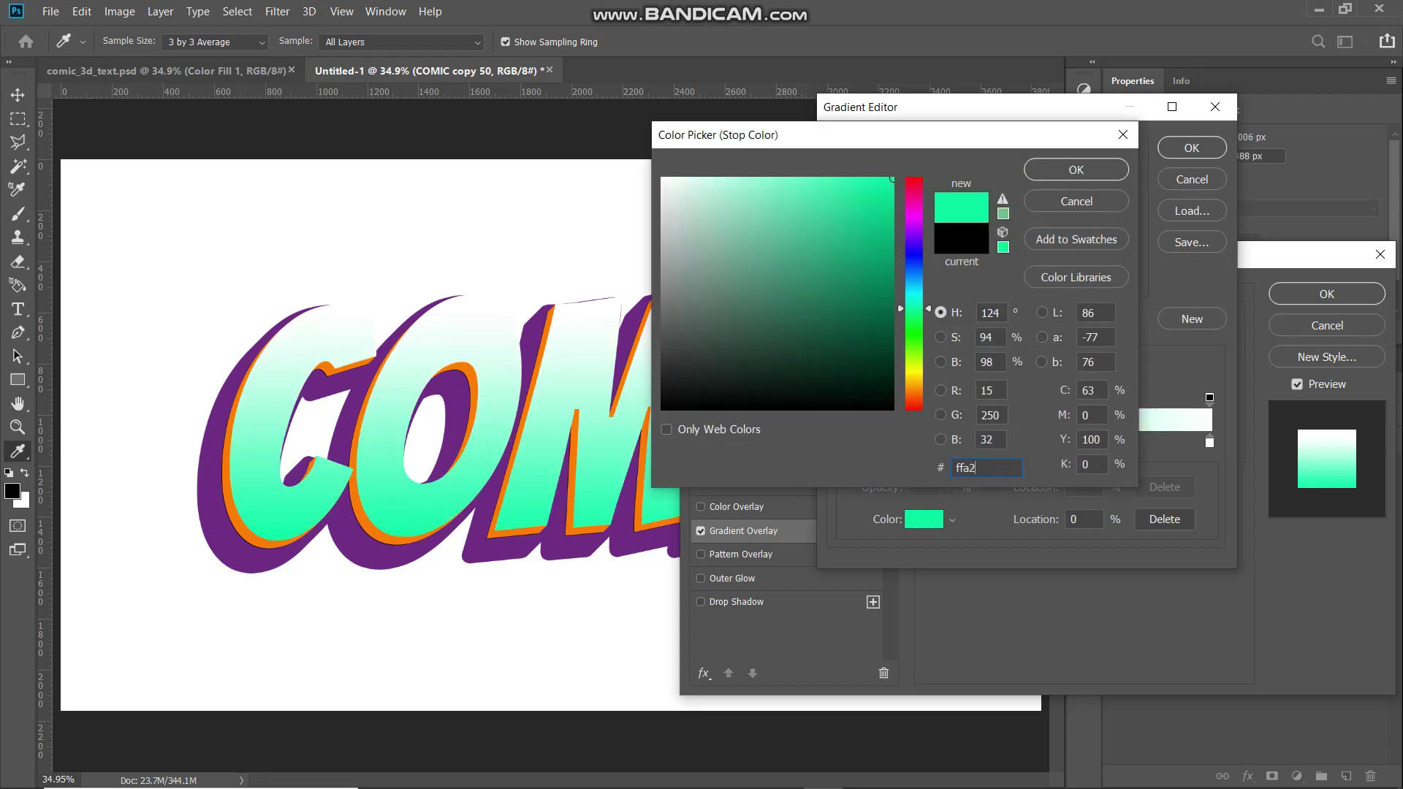
text(00)
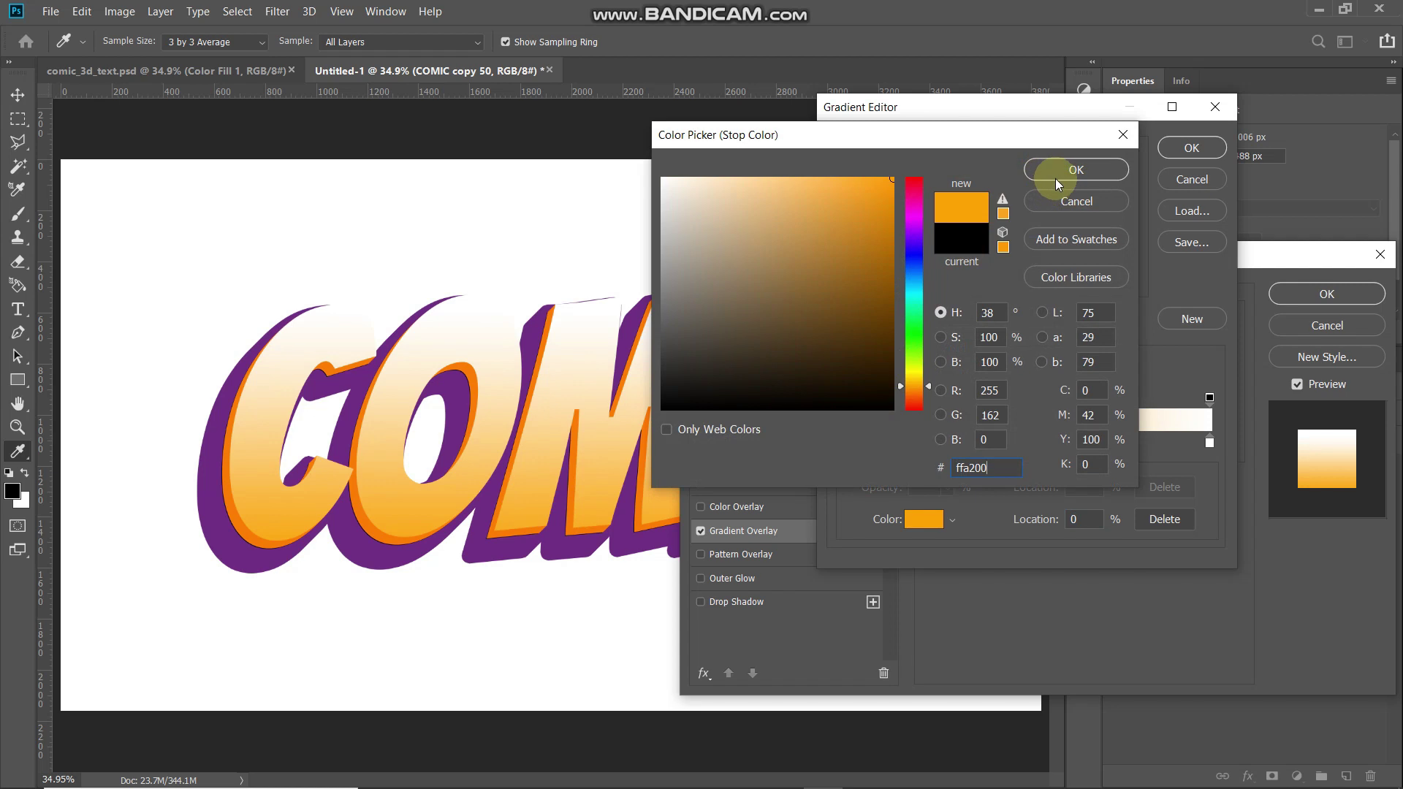
click(1055, 179)
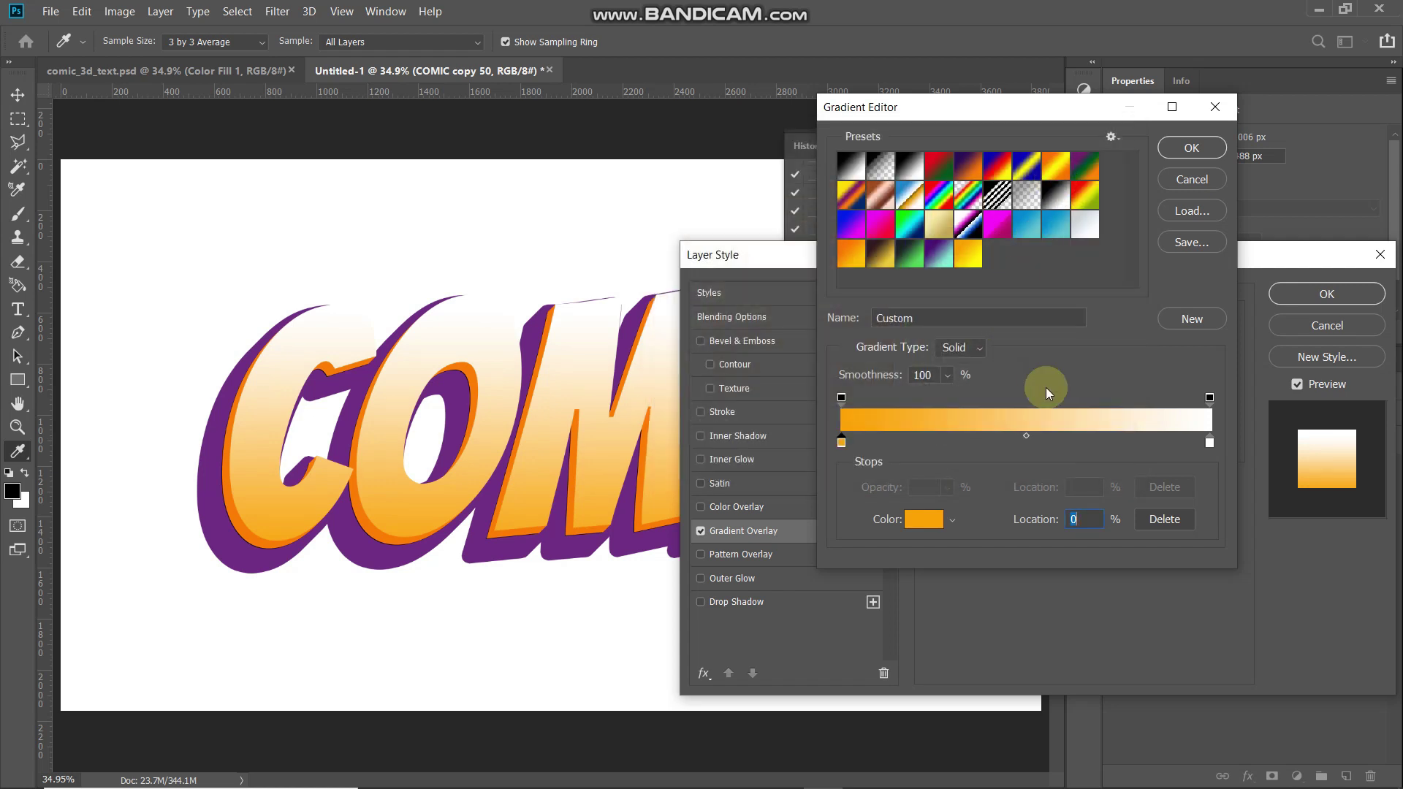
Set the gradient's end color stop, at location 100%, to #fffc00 and accept the edited gradient.
double_click(1209, 442)
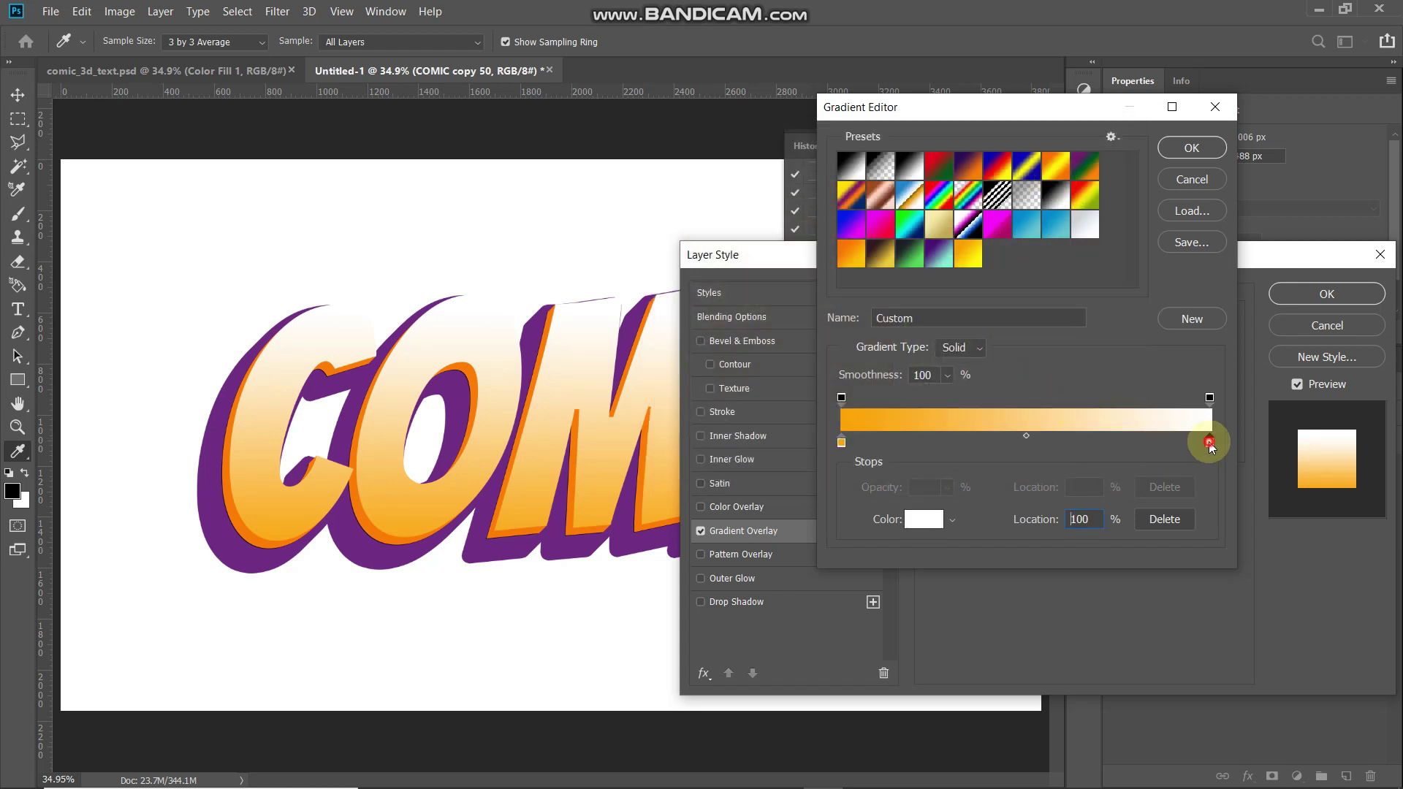
text(ff)
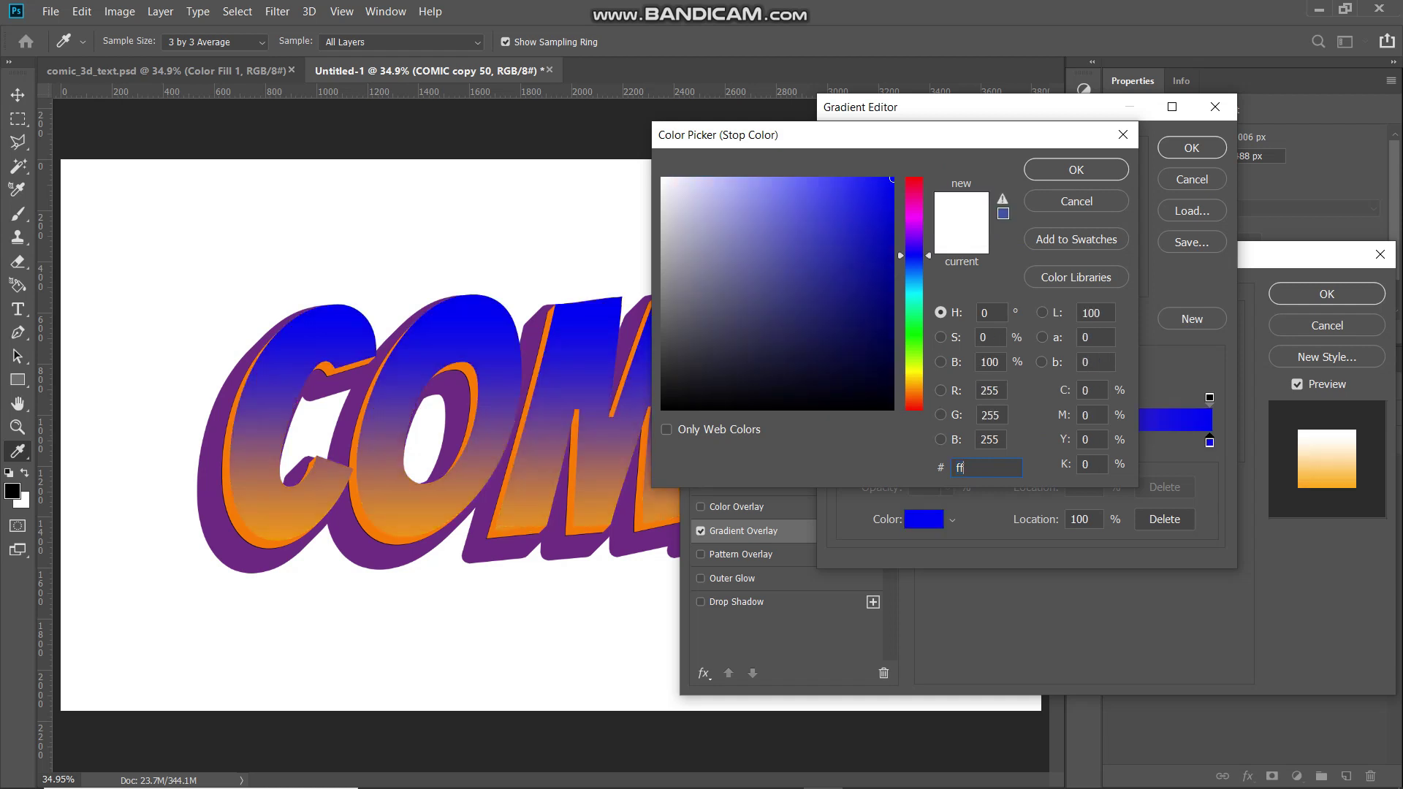
text(fc00)
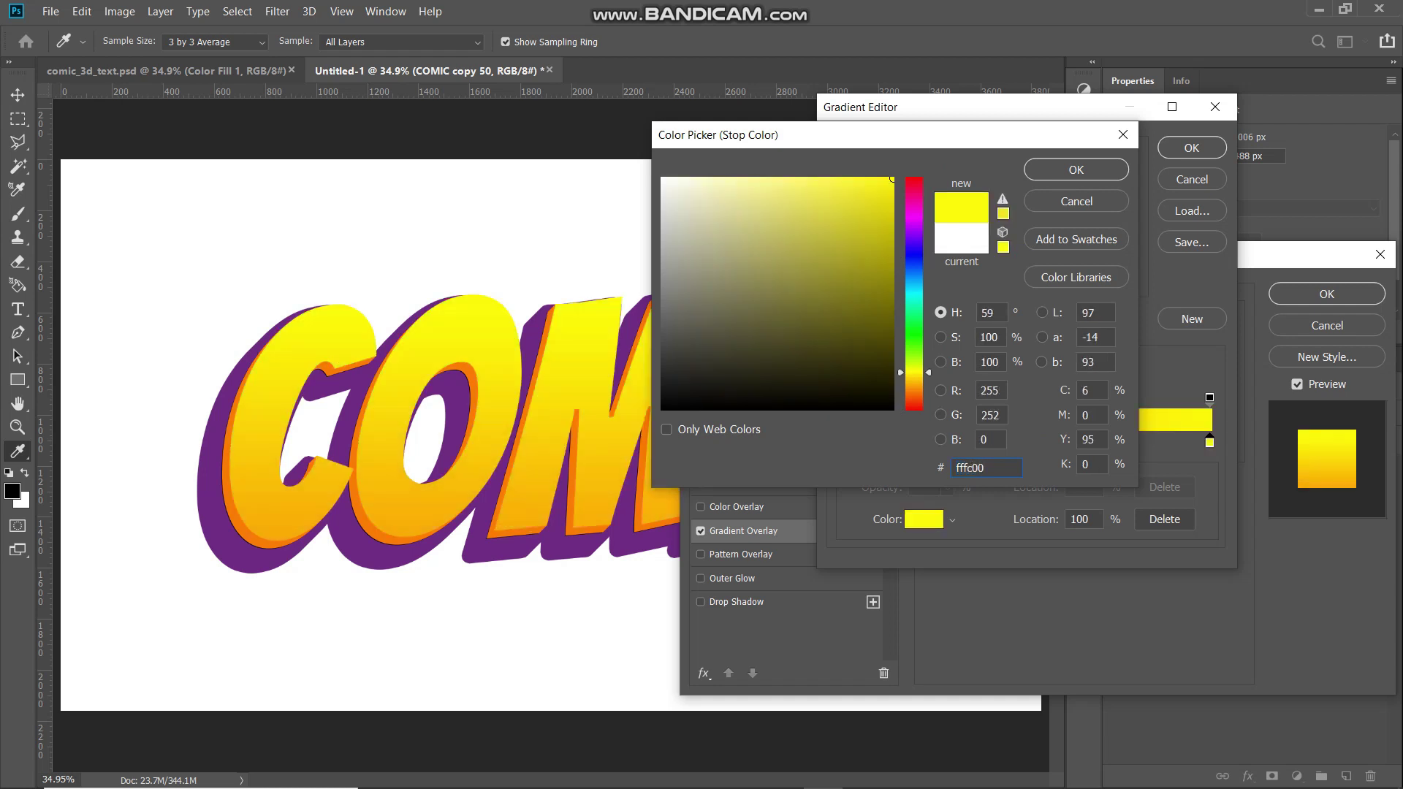
key(Return)
key(Return)
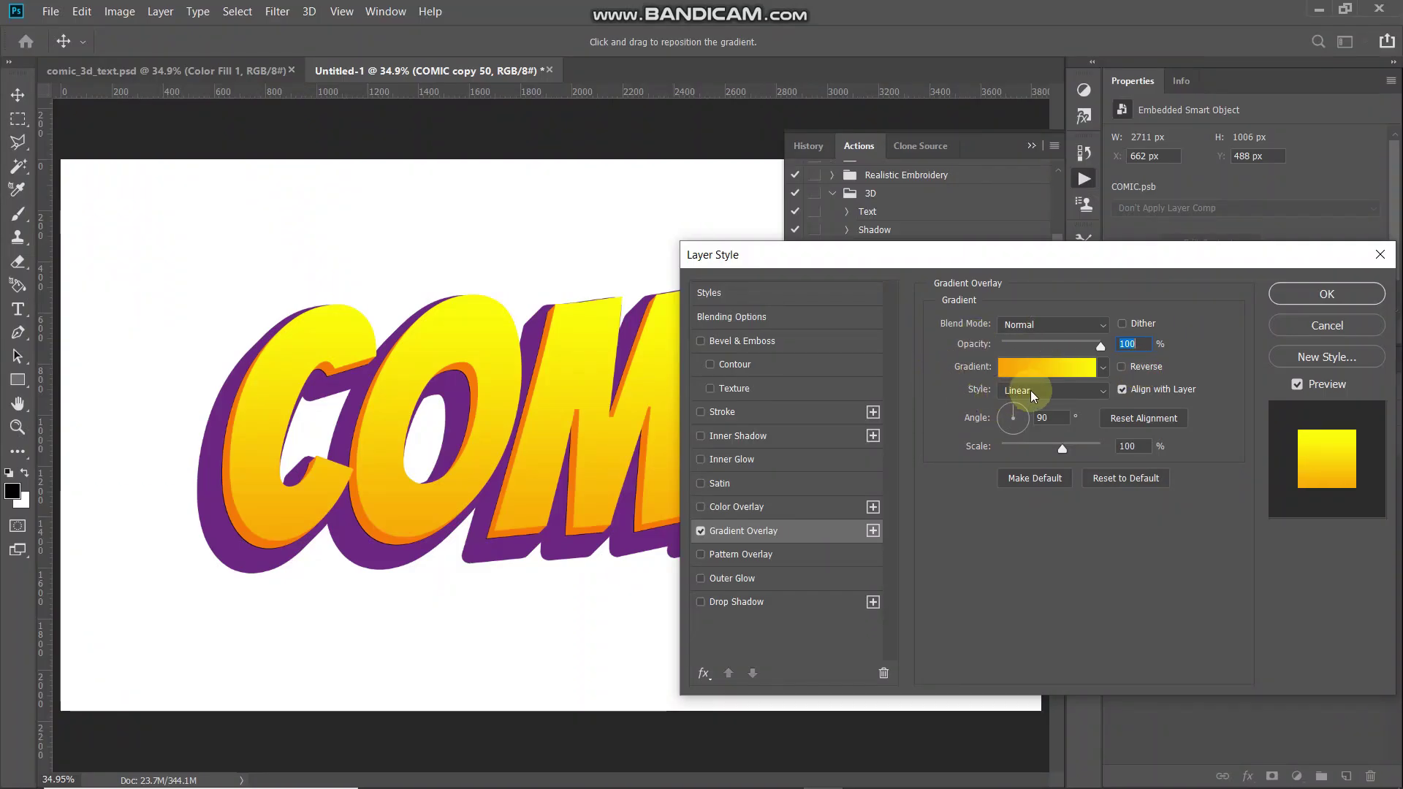
click(1056, 415)
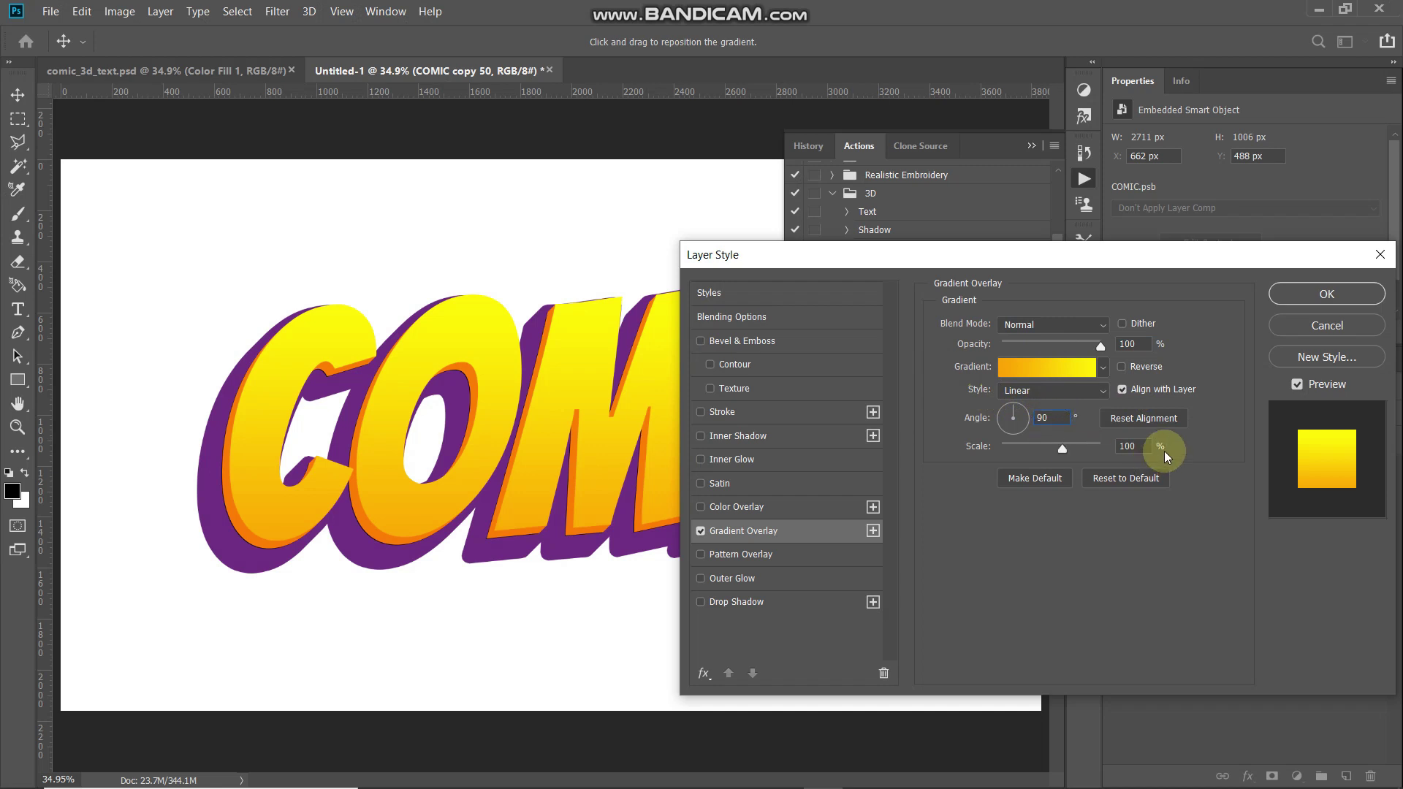
click(1136, 434)
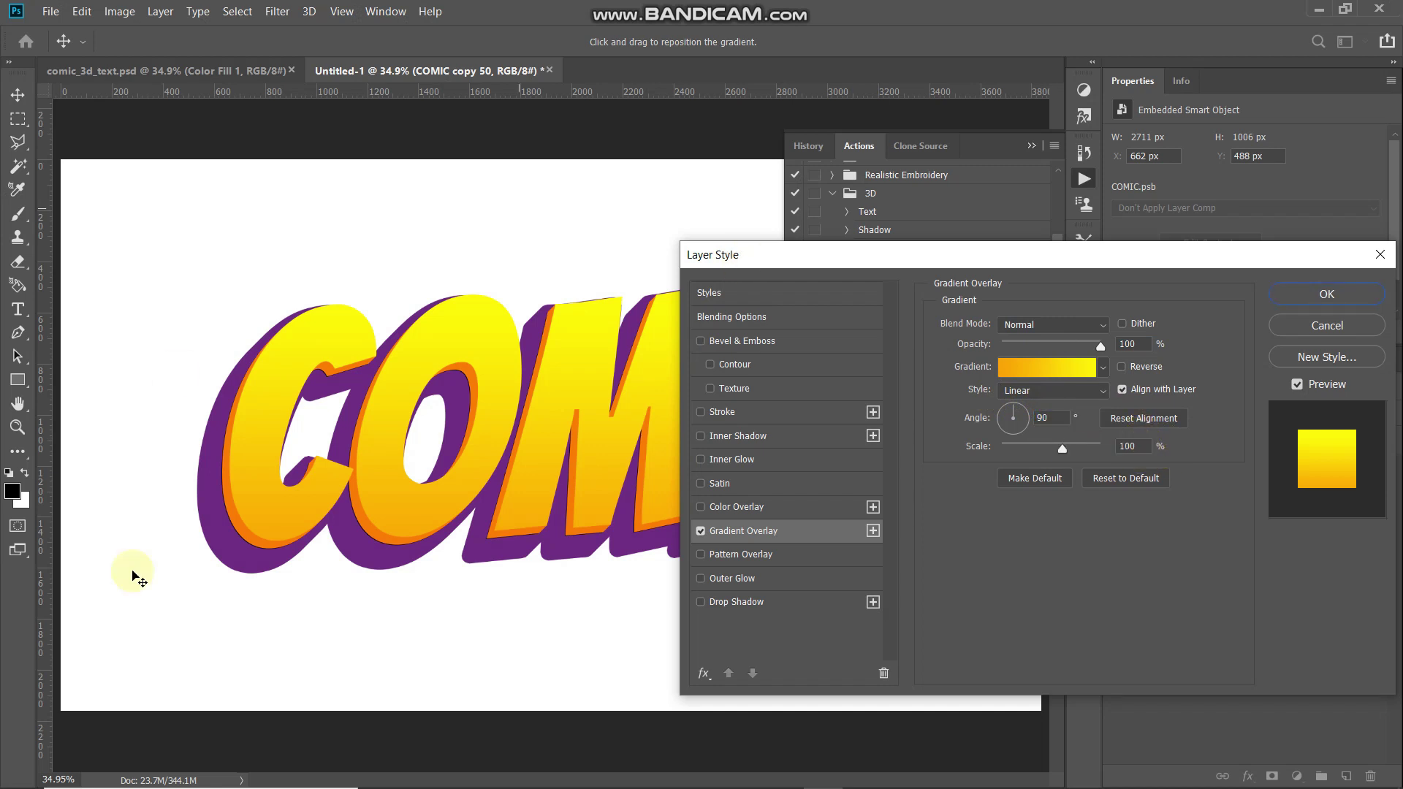
mouse_move(278, 693)
mouse_down()
mouse_move(497, 551)
mouse_move(467, 380)
mouse_move(406, 387)
mouse_up()
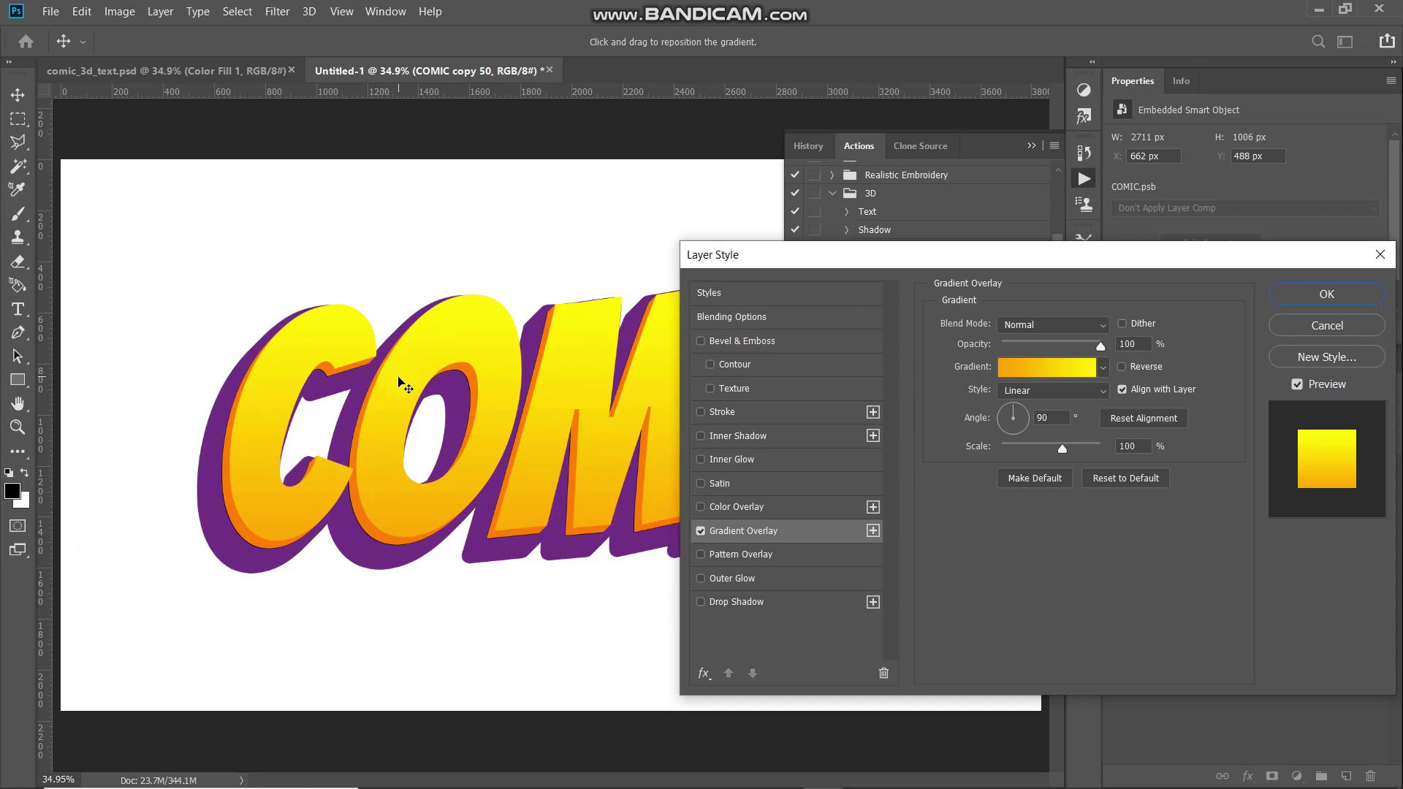
click(511, 511)
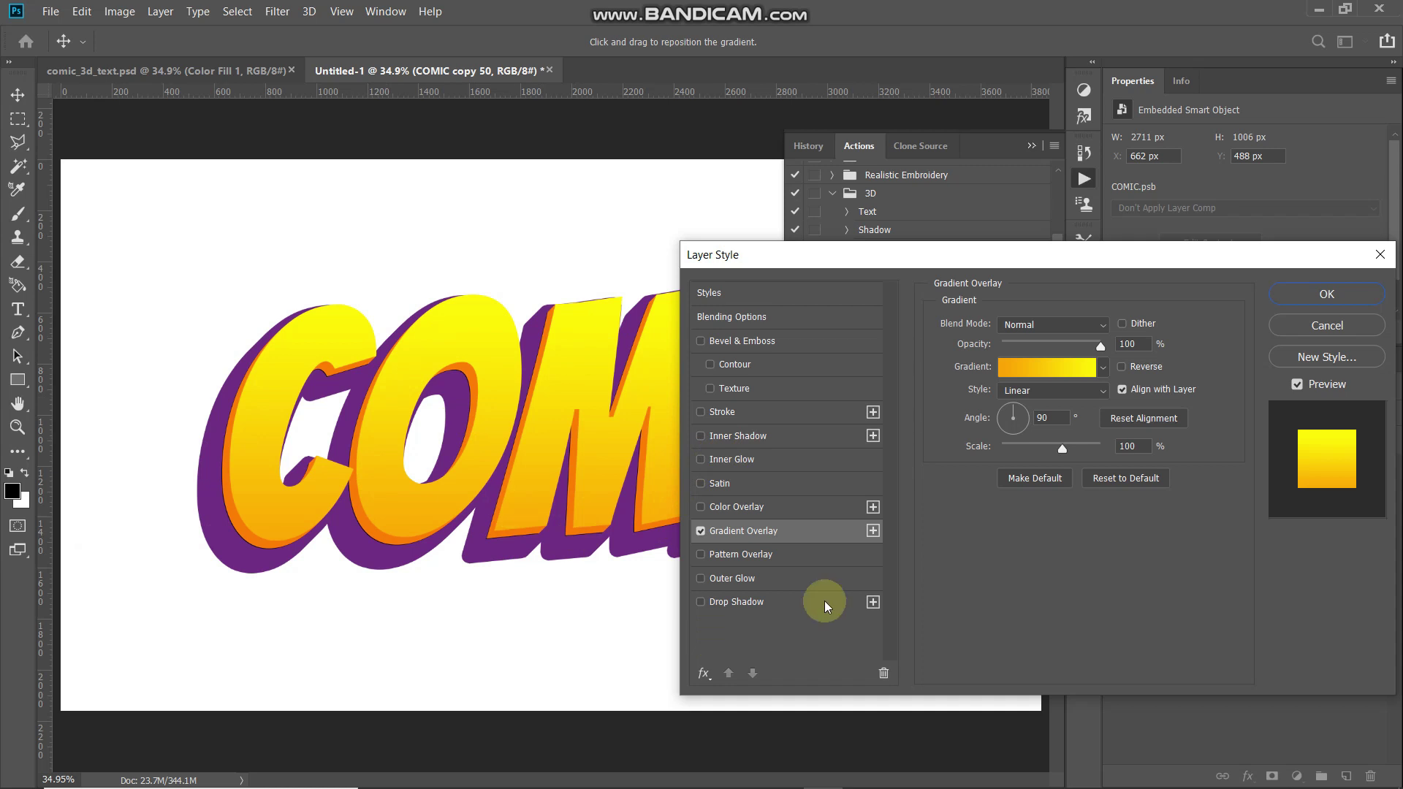
Add an Inner Shadow to the COMIC copy 50 layer with Screen blending, color #ffffff and 75% opacity.
click(749, 439)
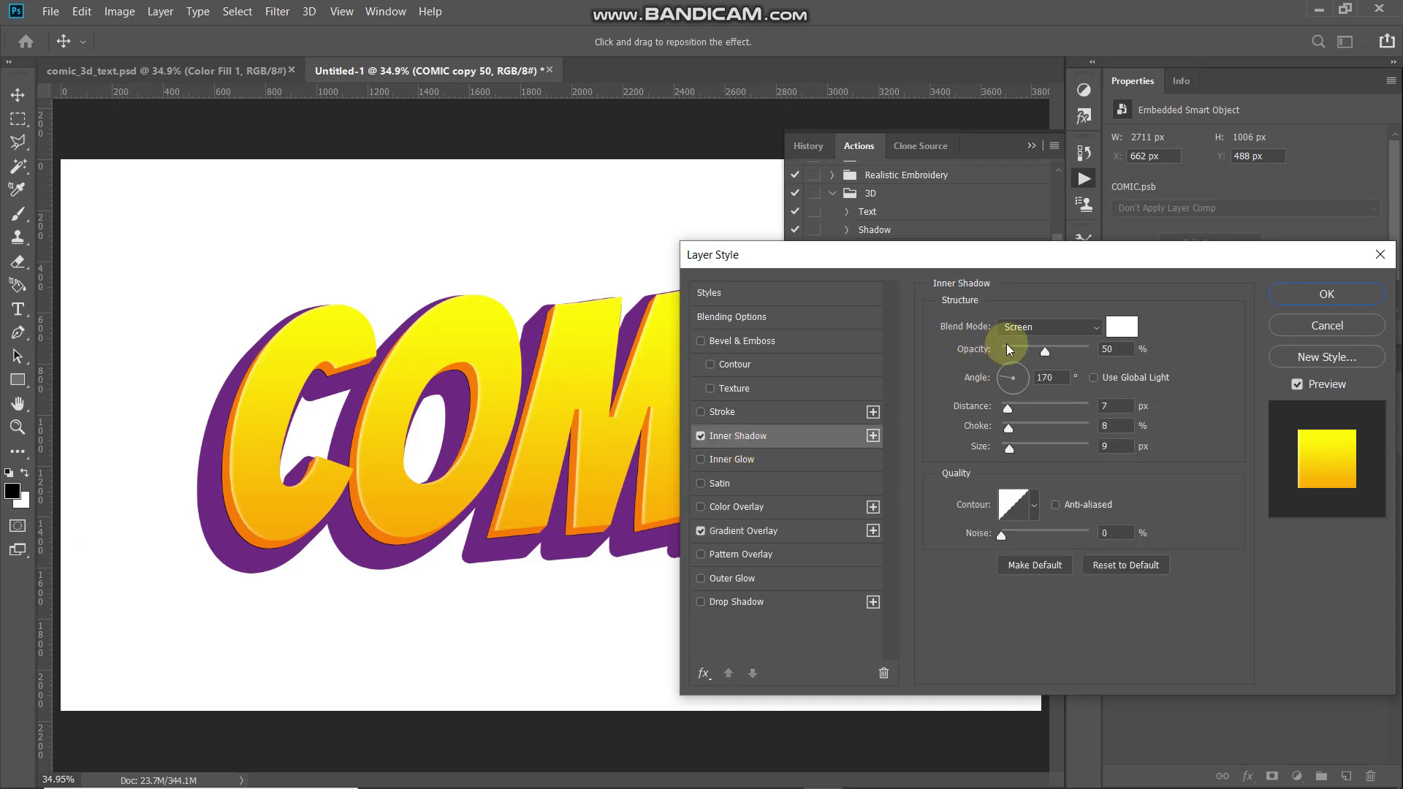
click(1013, 337)
click(1020, 484)
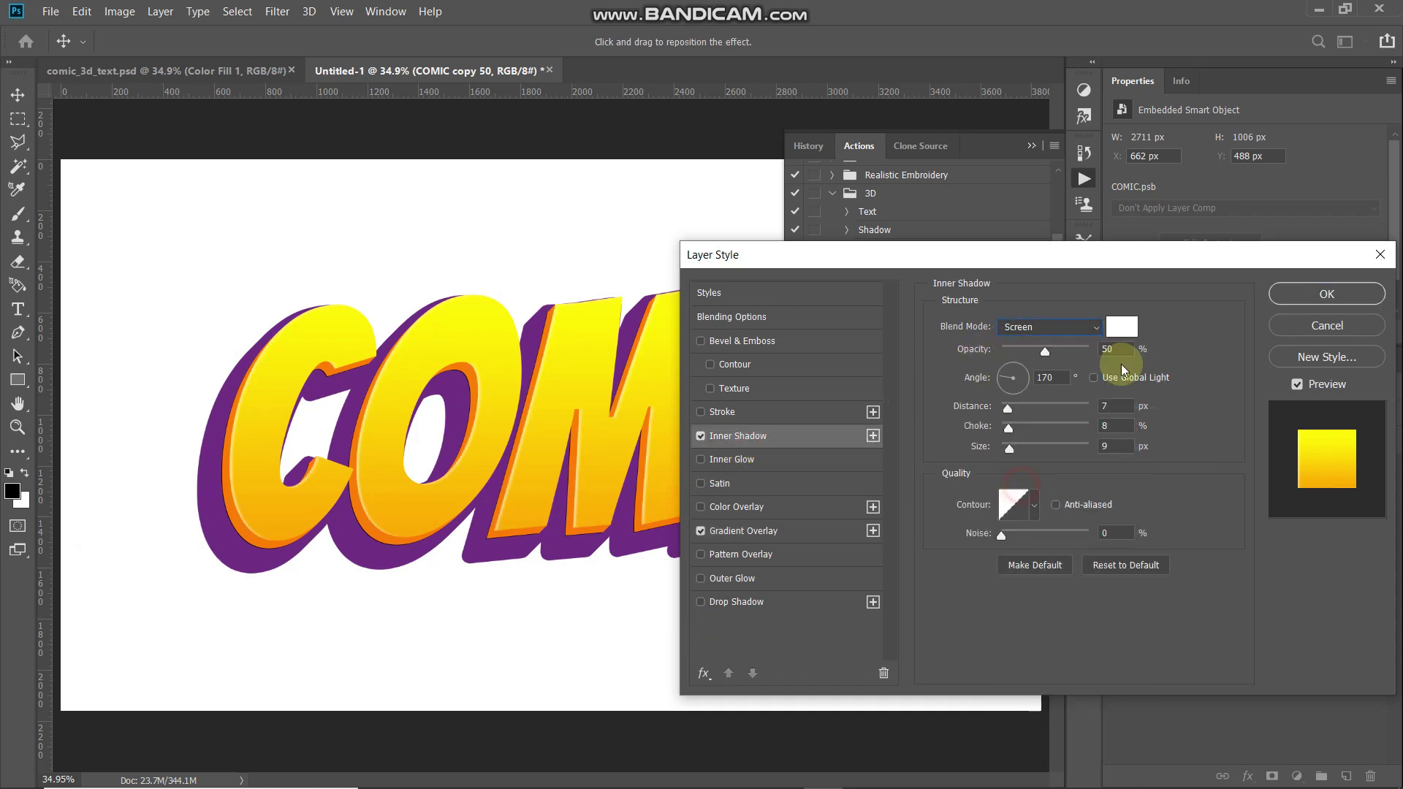
click(1133, 331)
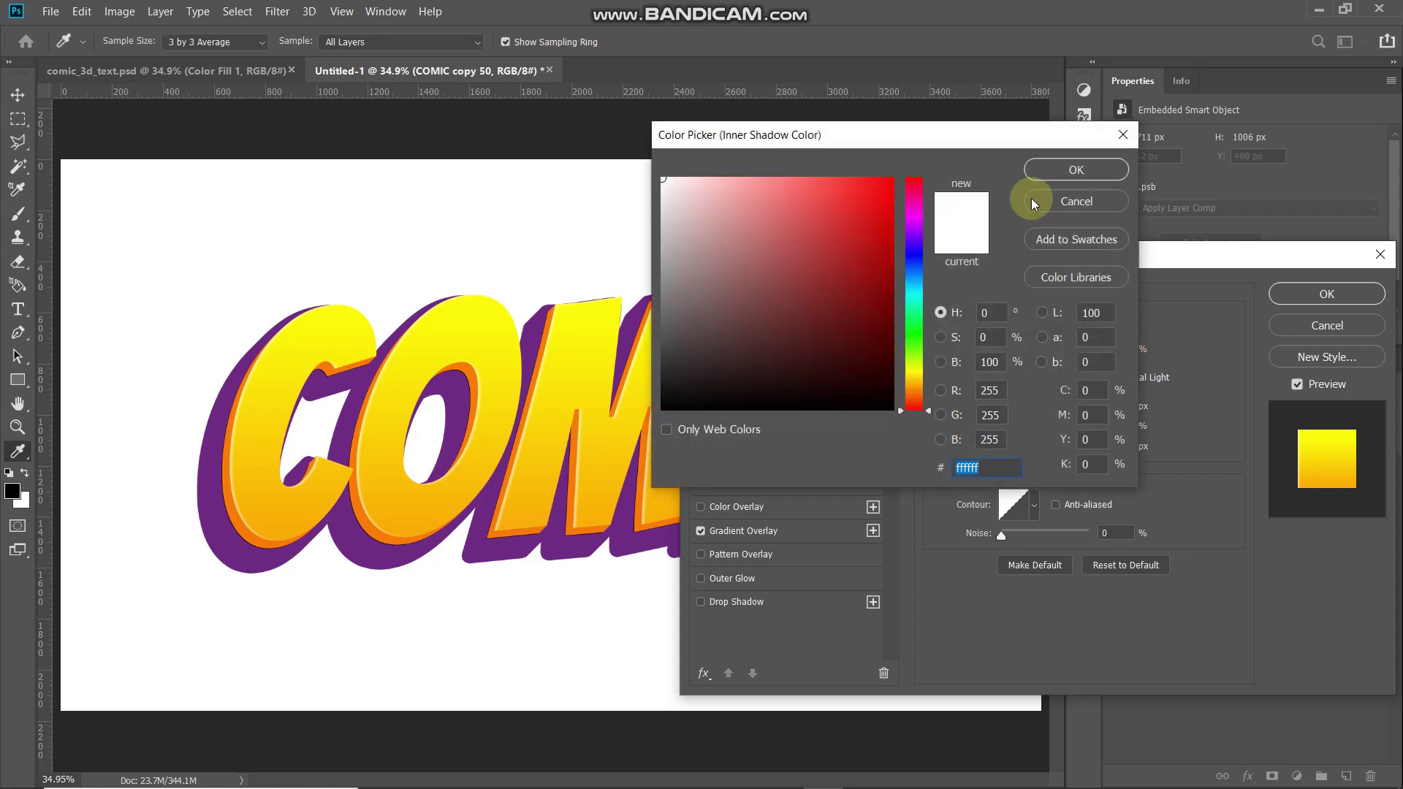
click(1074, 176)
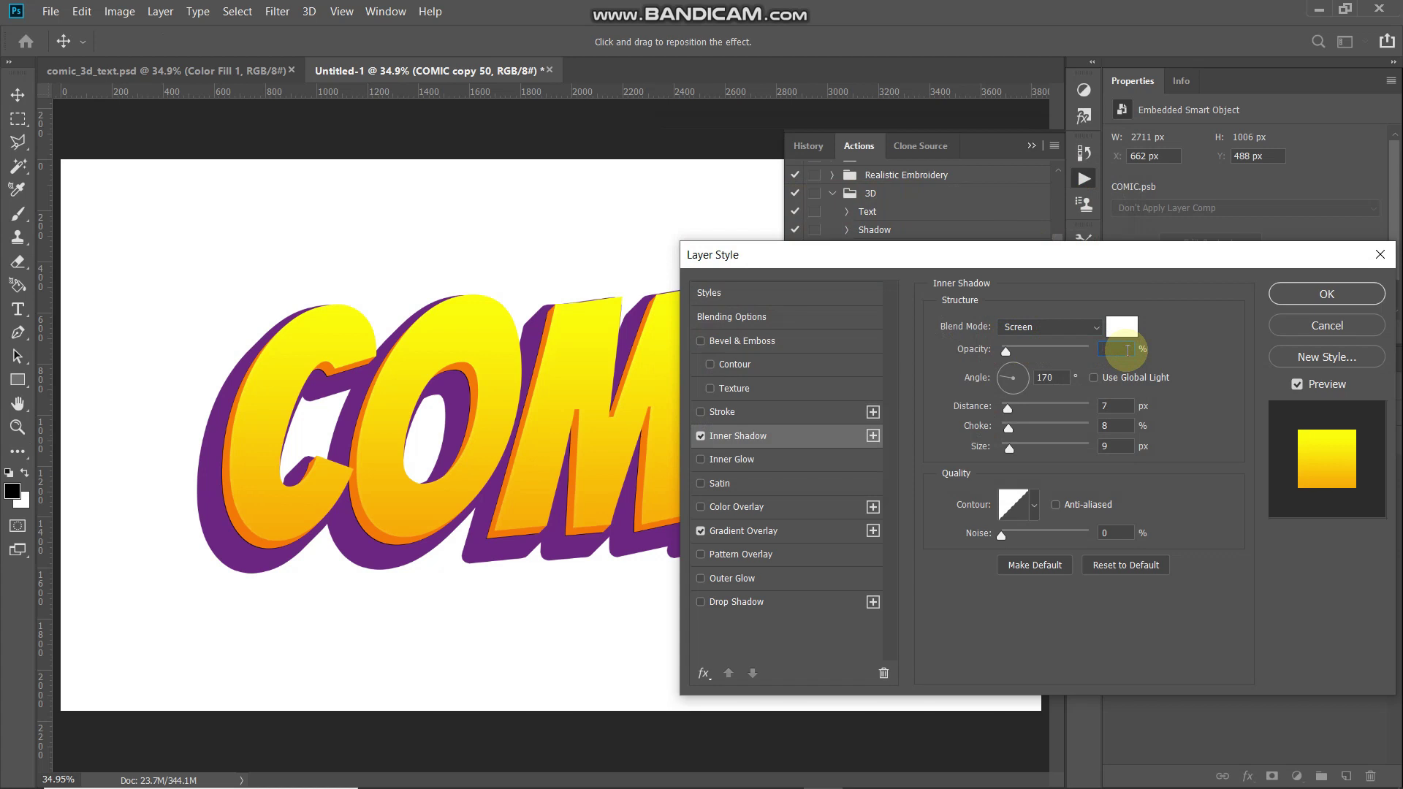
text(75)
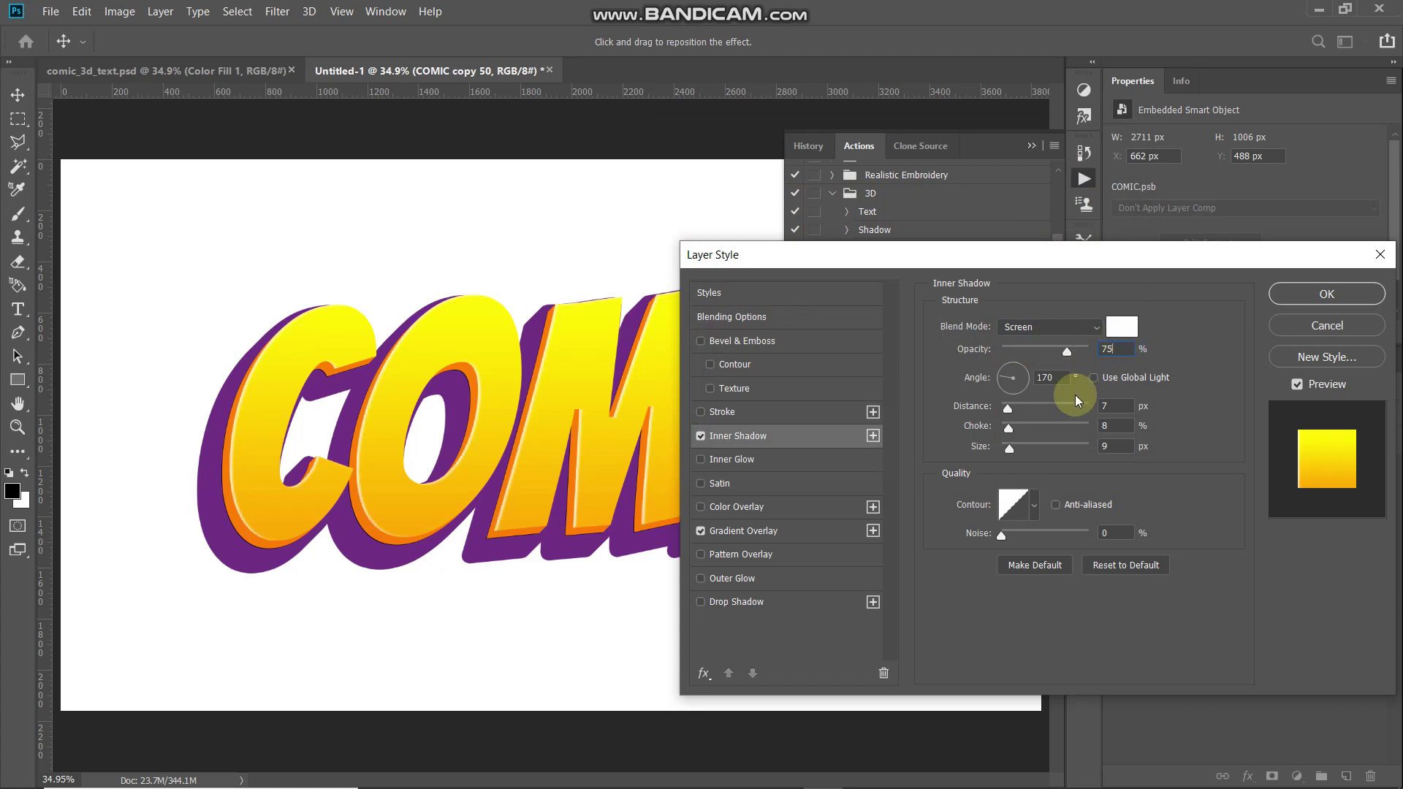
Enable Use Global Light for the Inner Shadow and set its angle to 145°.
click(1093, 381)
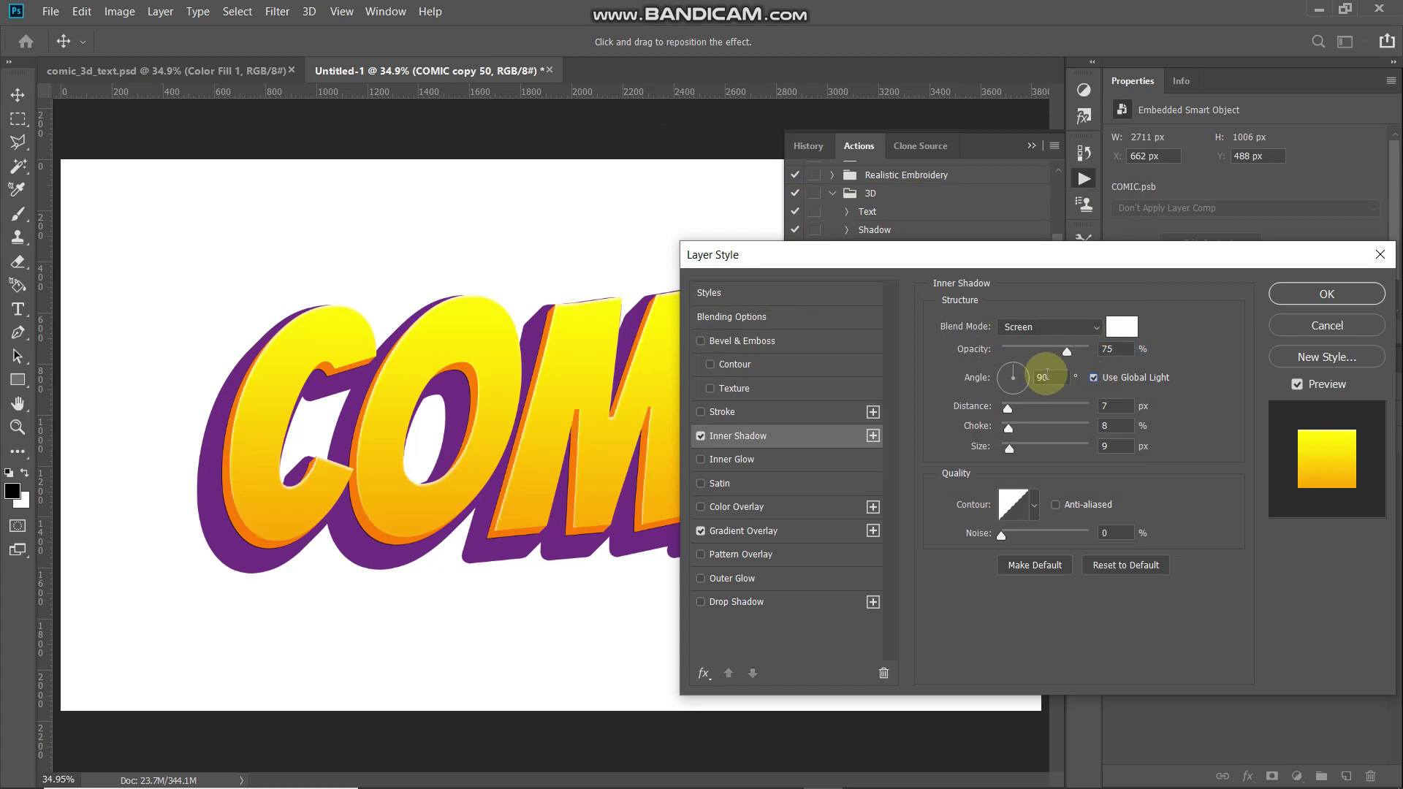
click(1049, 377)
key(BackSpace)
key(BackSpace)
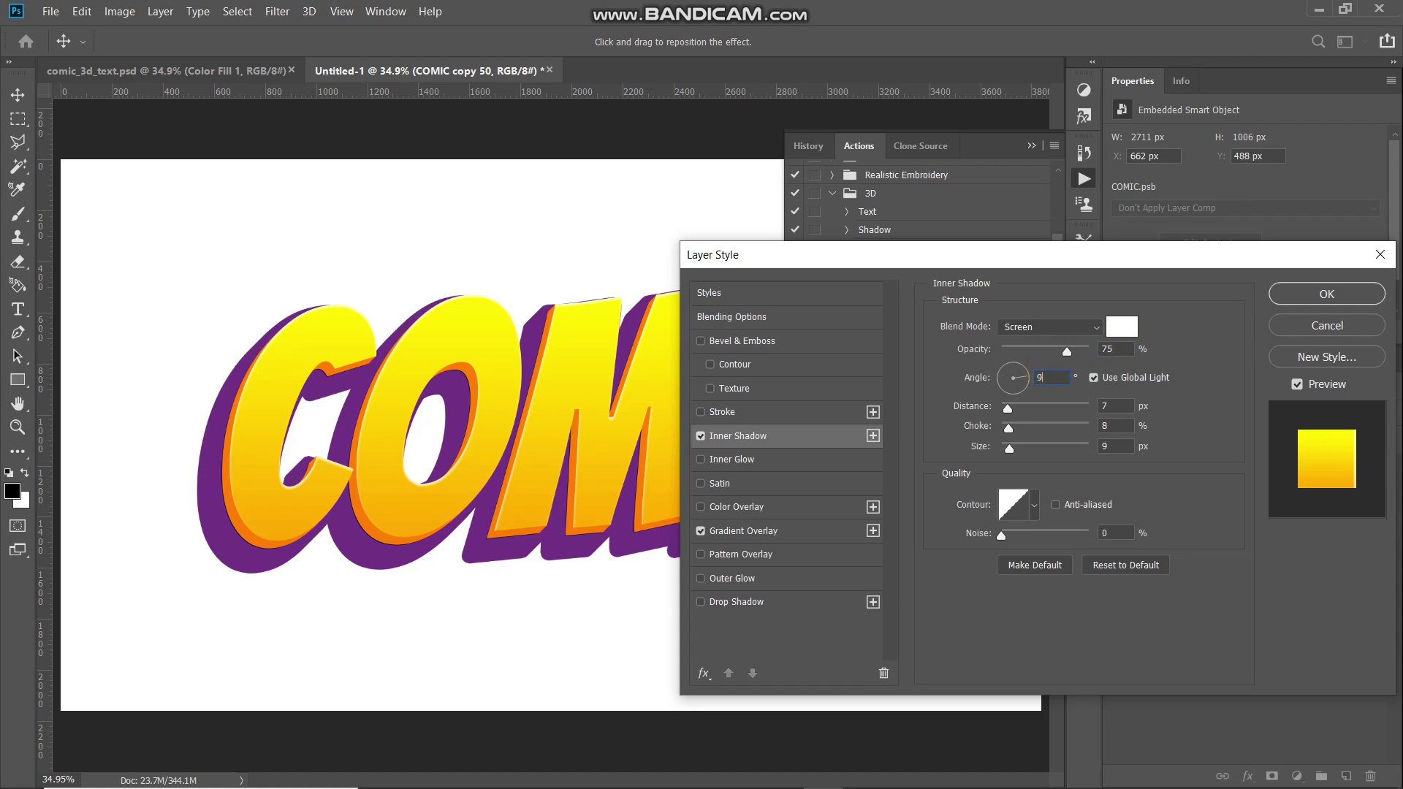
text(145)
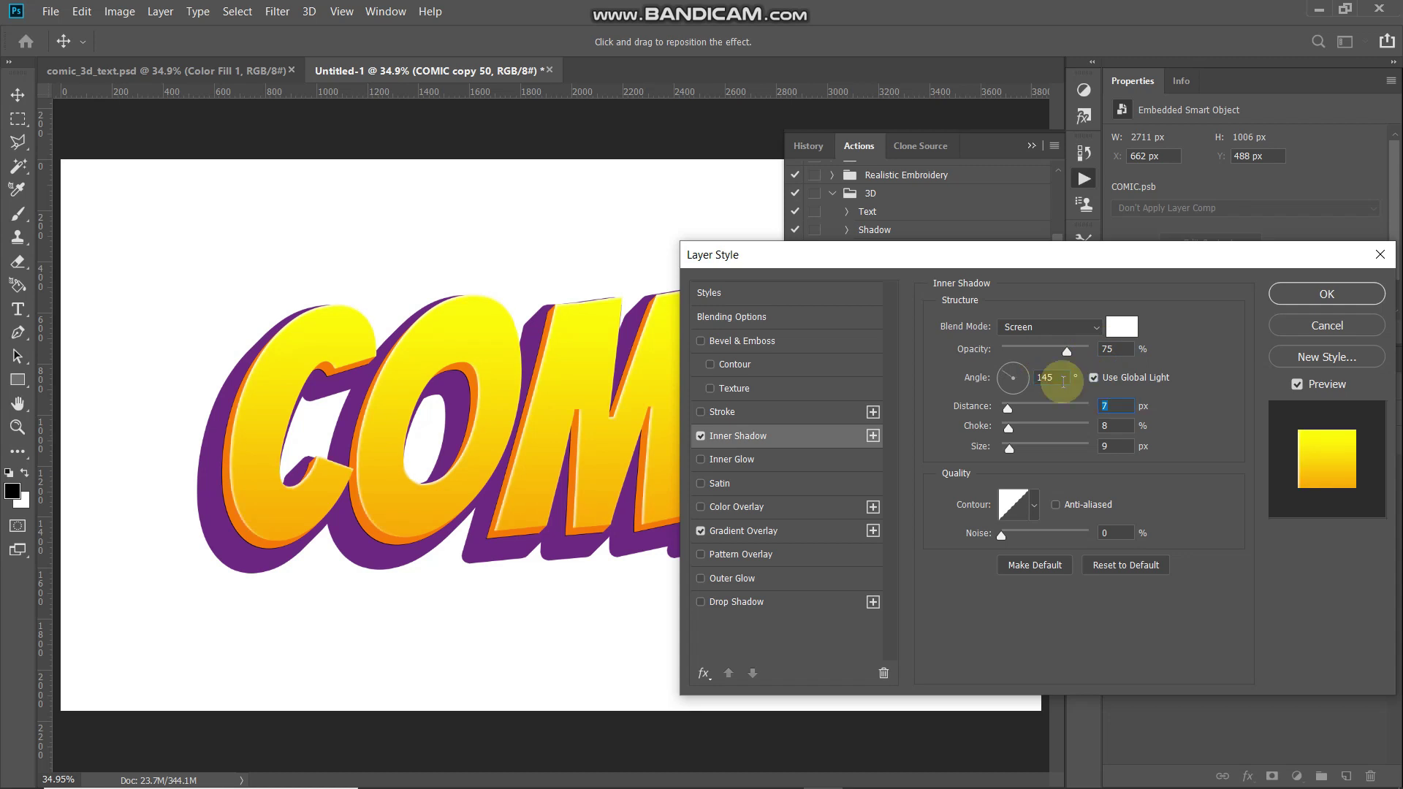
Set the Inner Shadow to 15 px distance, 0% choke and 1 px size, and compare the text with and without it.
text(15)
key(Tab)
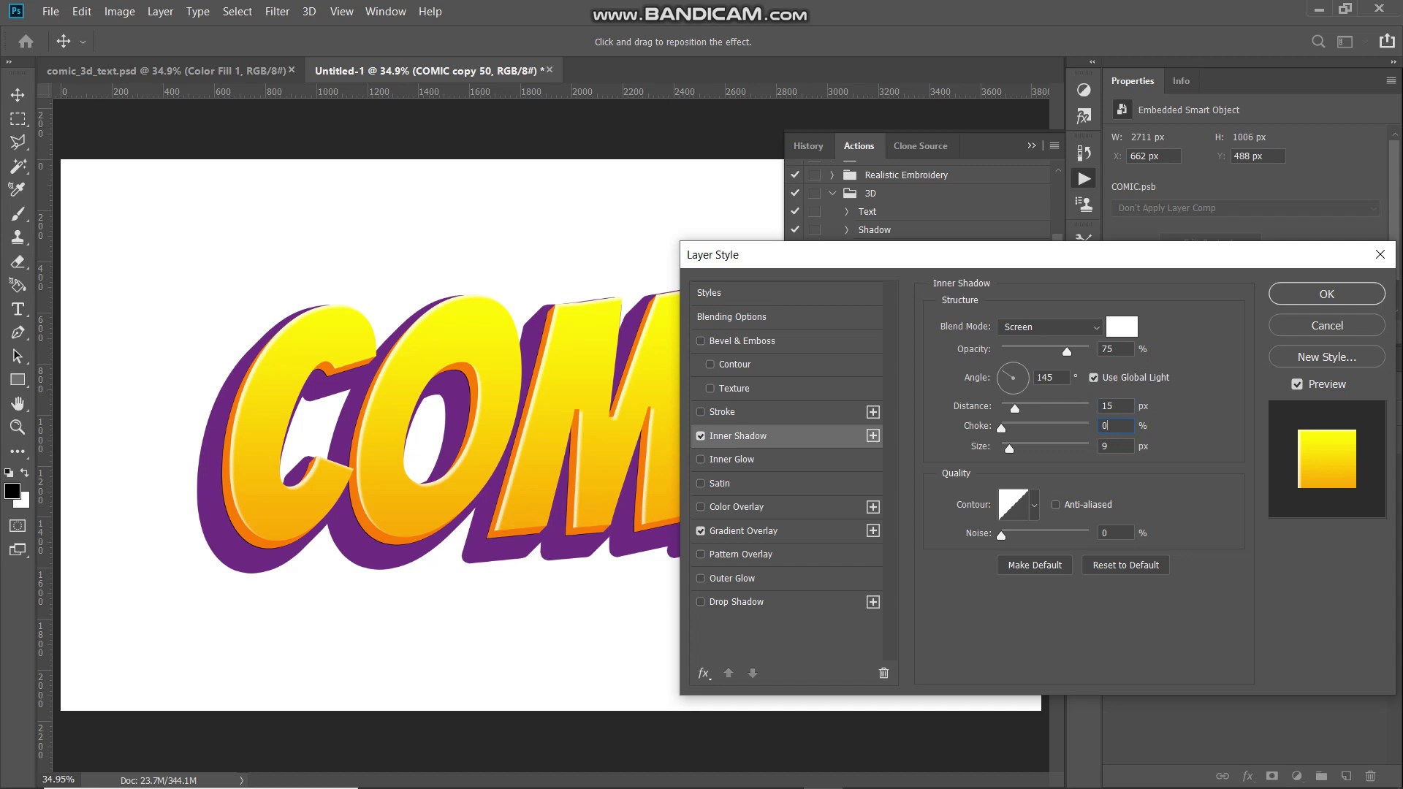
text(0)
key(Tab)
text(1)
click(700, 436)
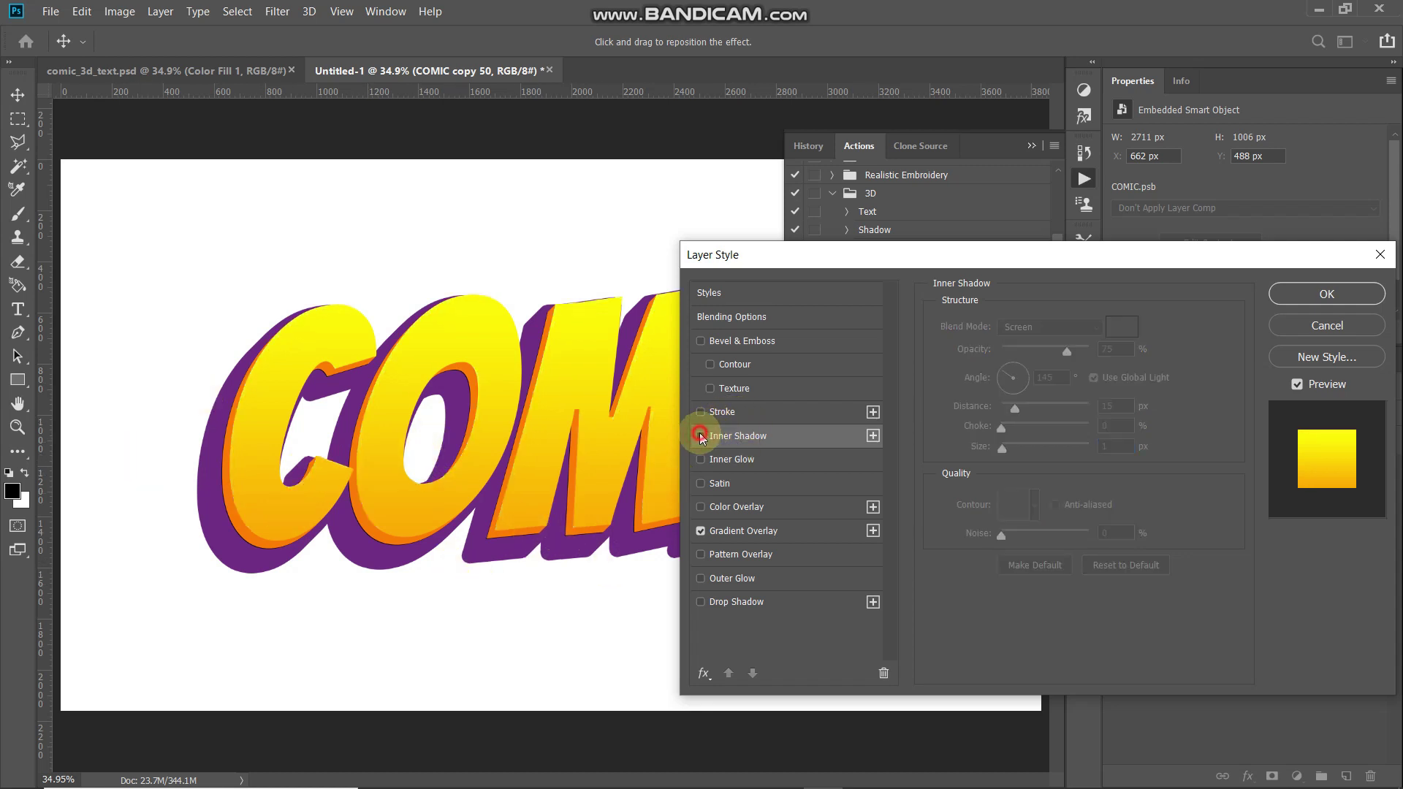
click(700, 436)
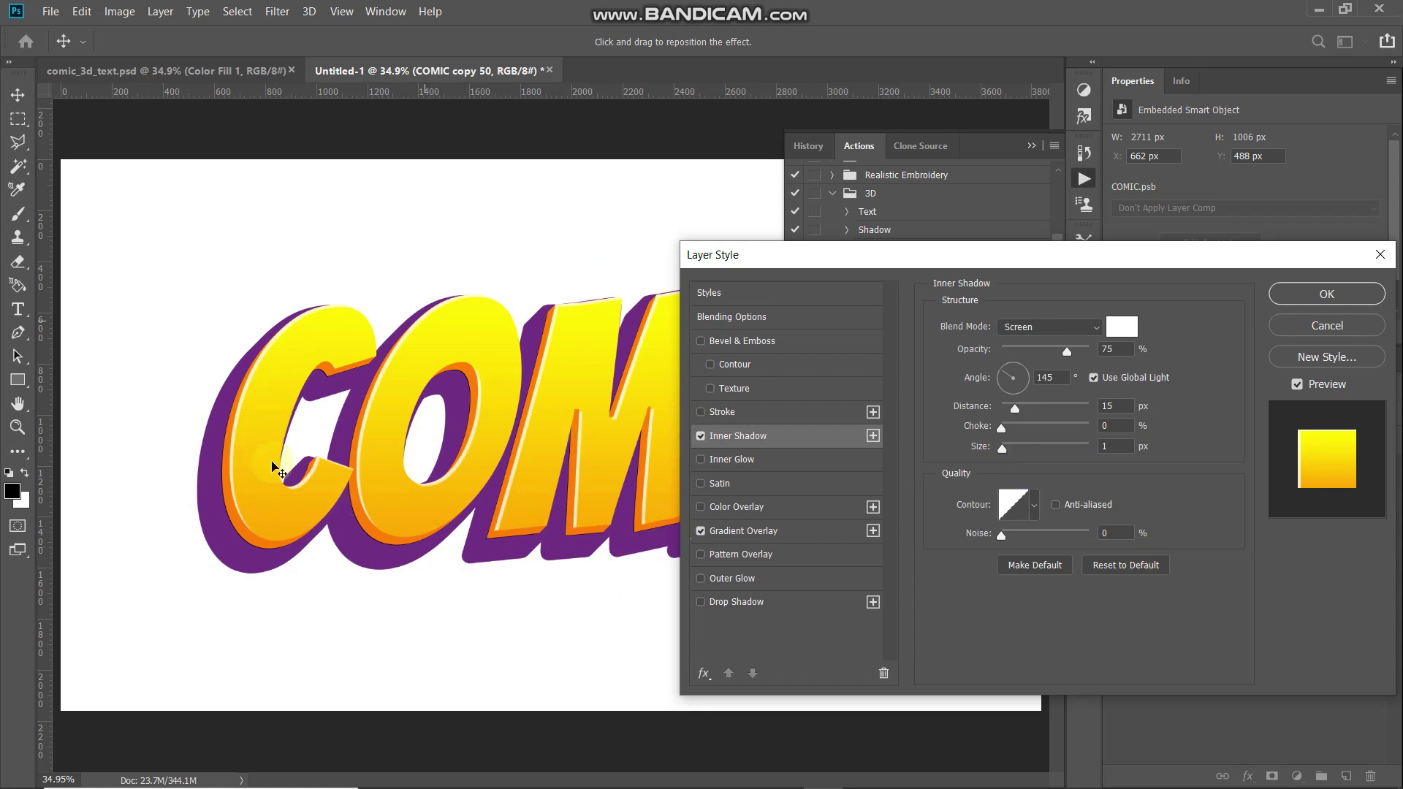
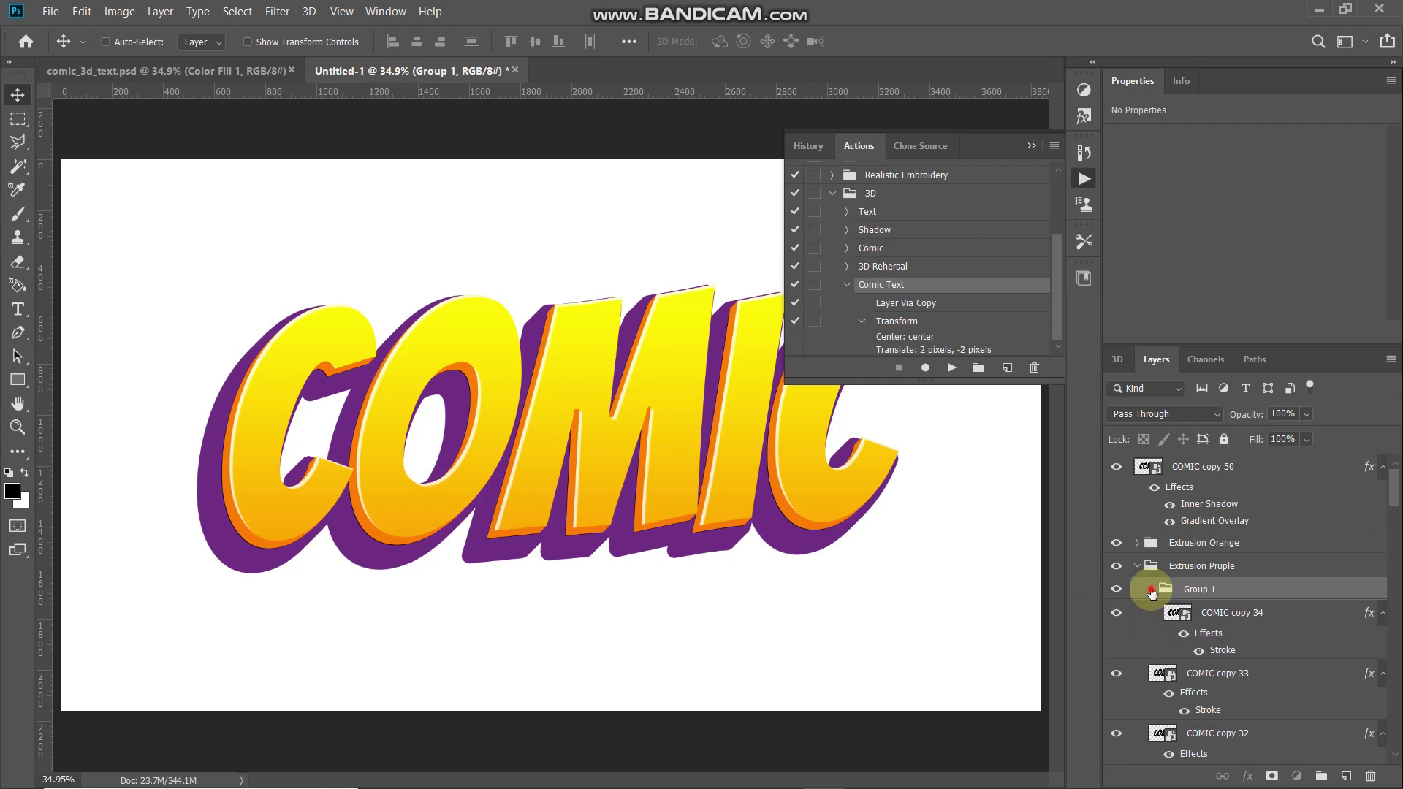
Collapse Group 1 inside the purple extrusion group and rename it Highlights.
click(1152, 590)
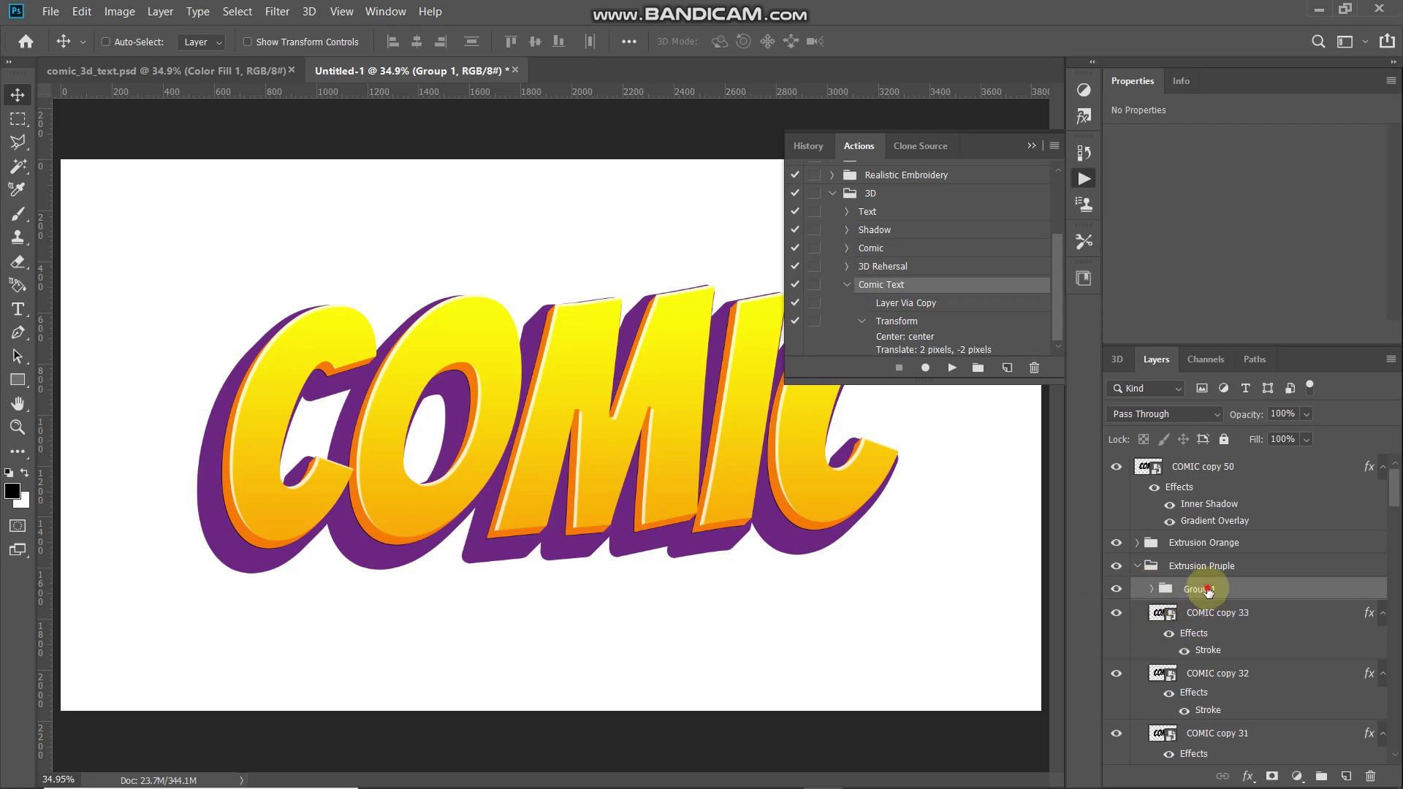
double_click(1208, 591)
text(Highlights)
key(Return)
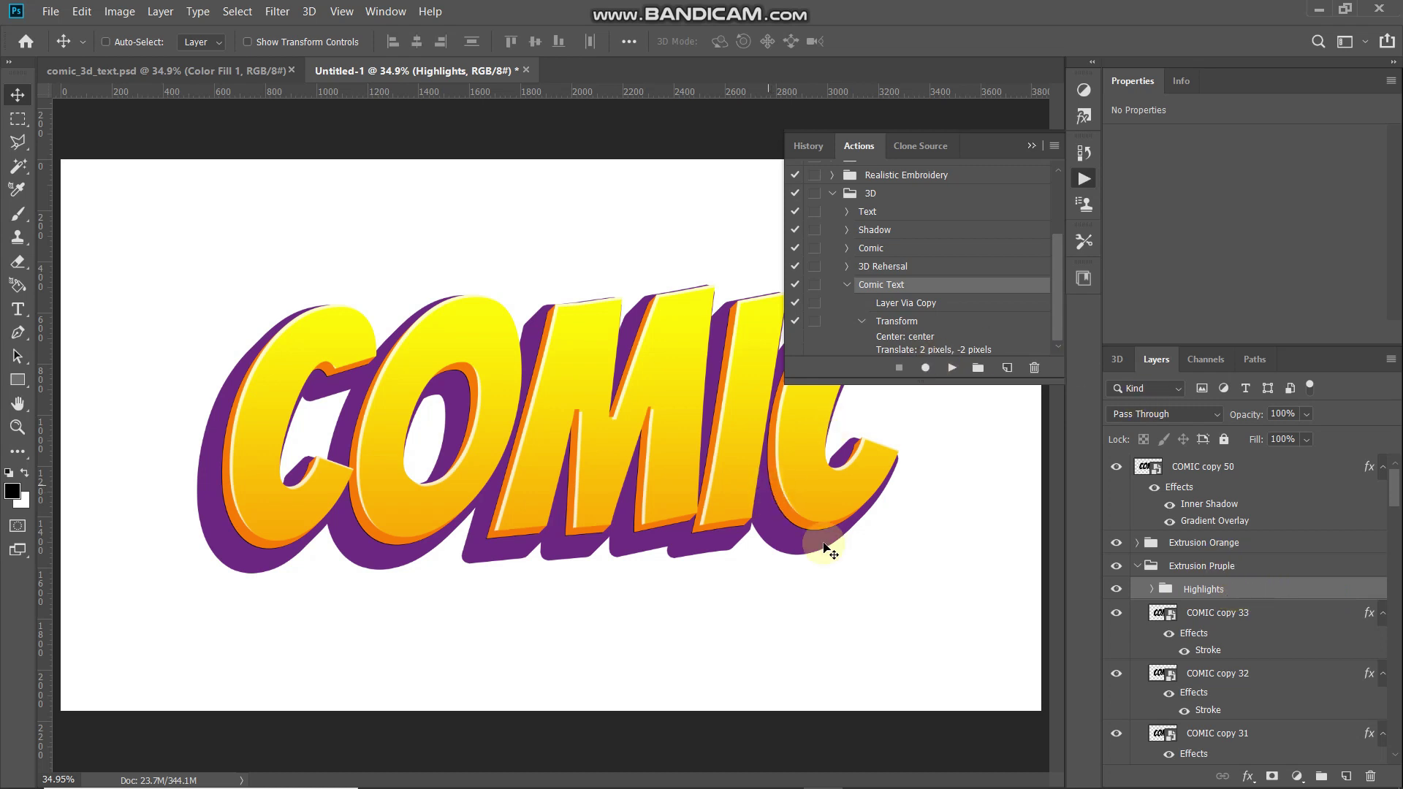
Add a white Screen Inner Shadow to the Highlights group with 50% opacity, Use Global Light off and a 170° angle.
click(1254, 777)
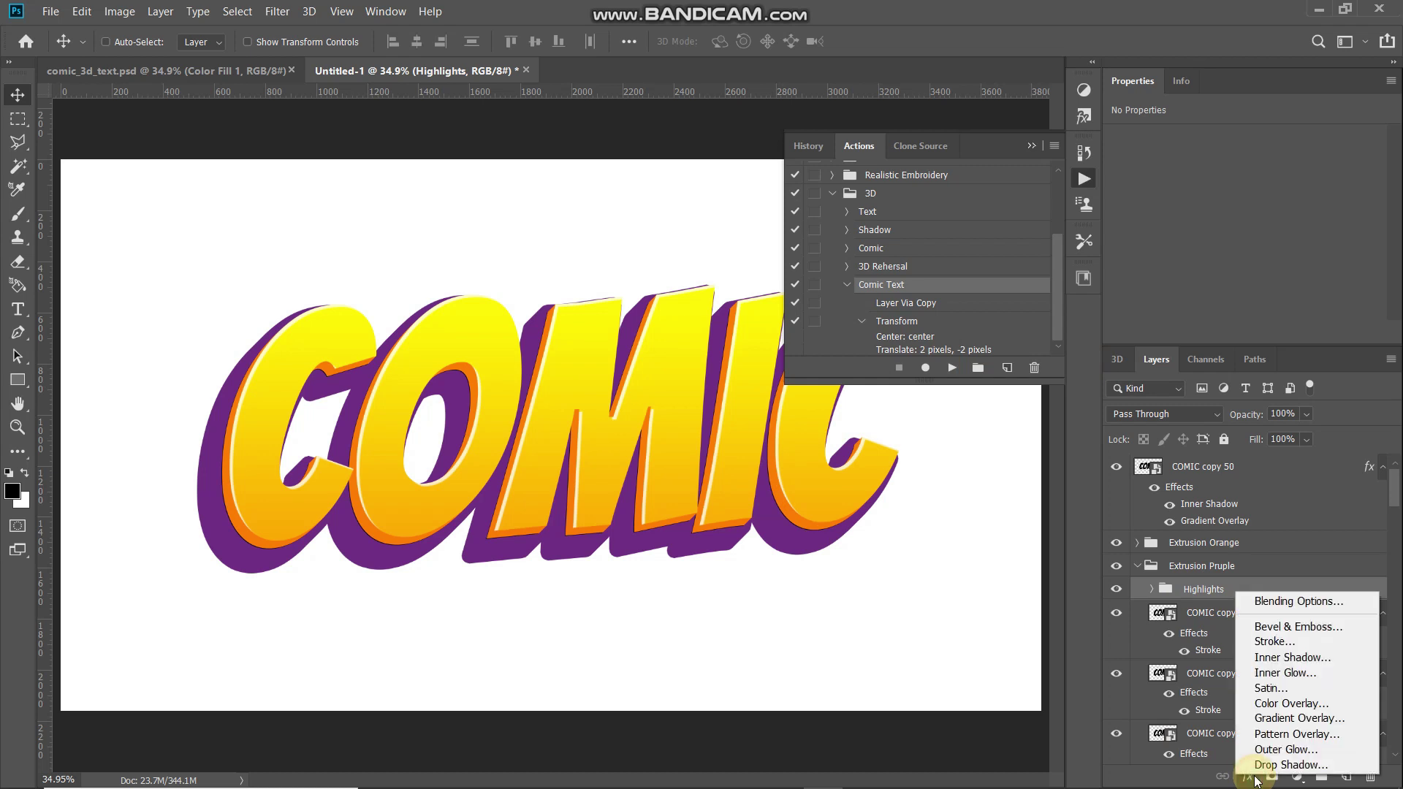
click(1267, 660)
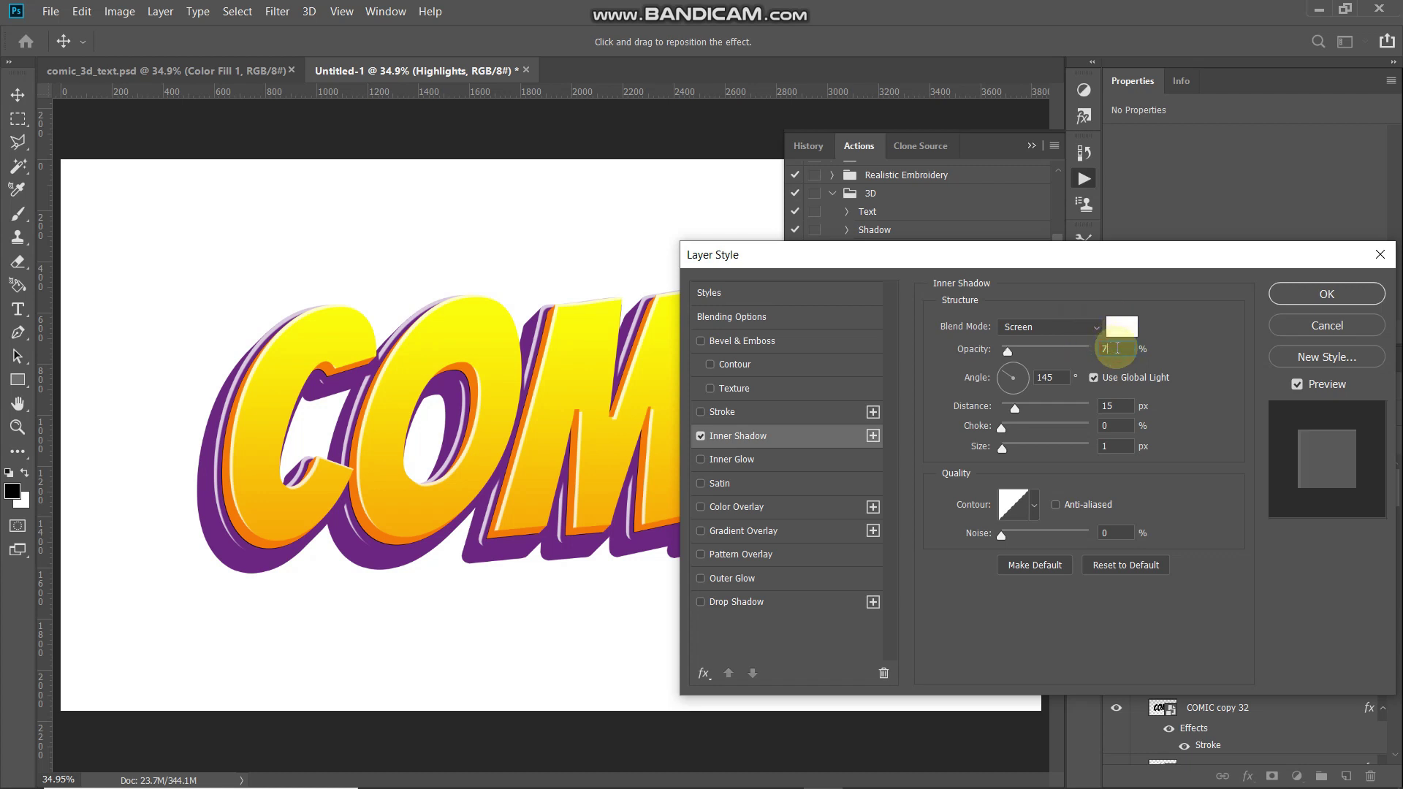
key(BackSpace)
text(50)
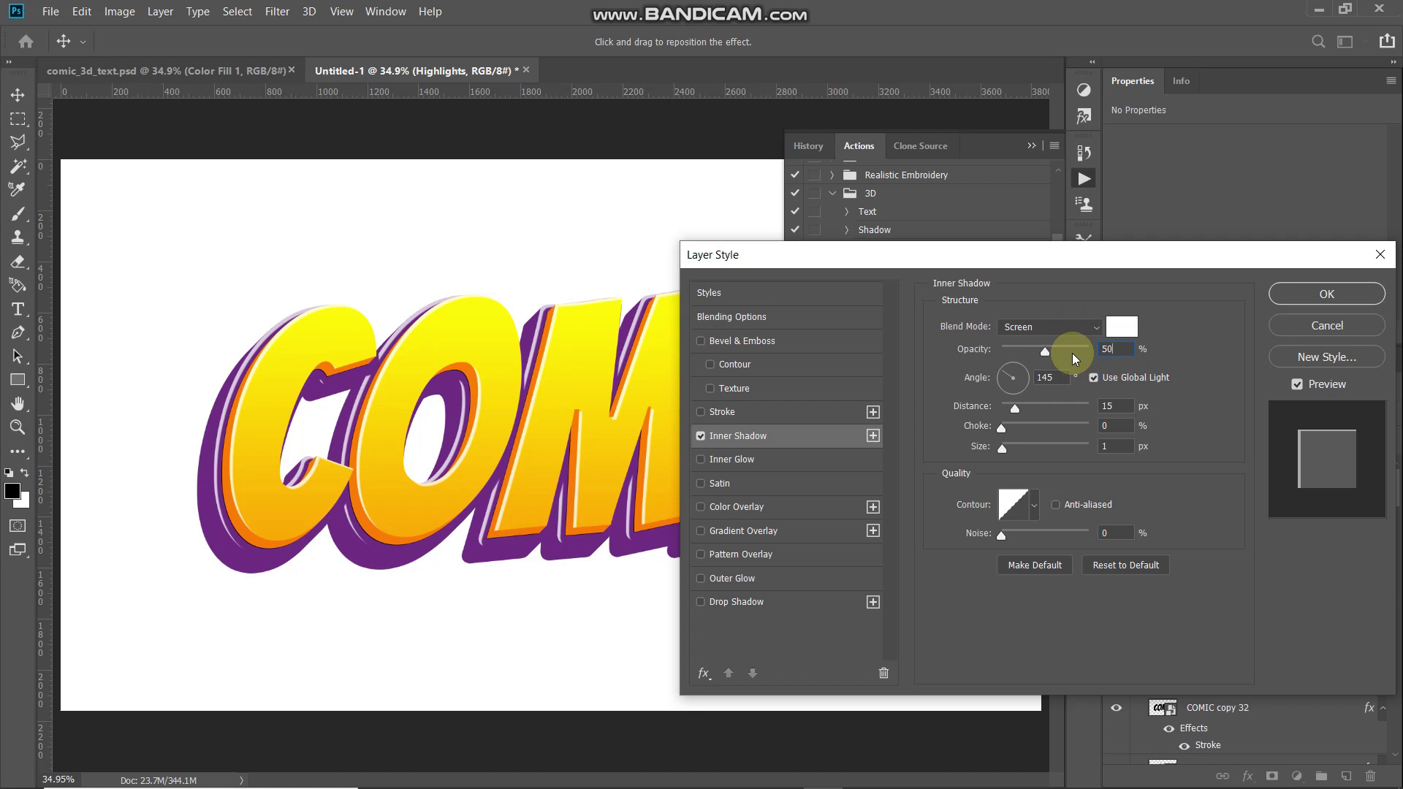
click(1093, 378)
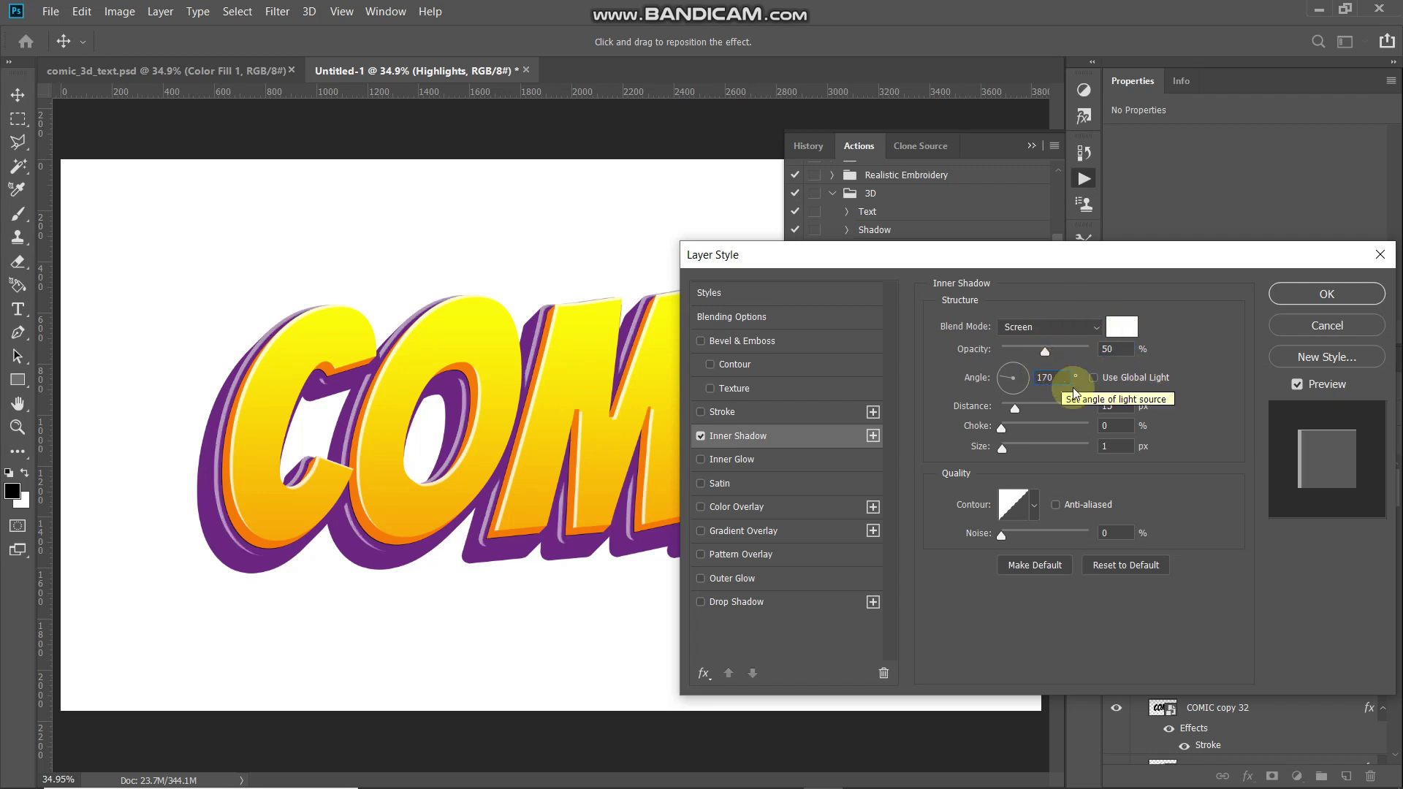
Set the Highlights Inner Shadow to 7 px distance, 8% choke and 9 px size, and compare the text with and without it.
click(1111, 406)
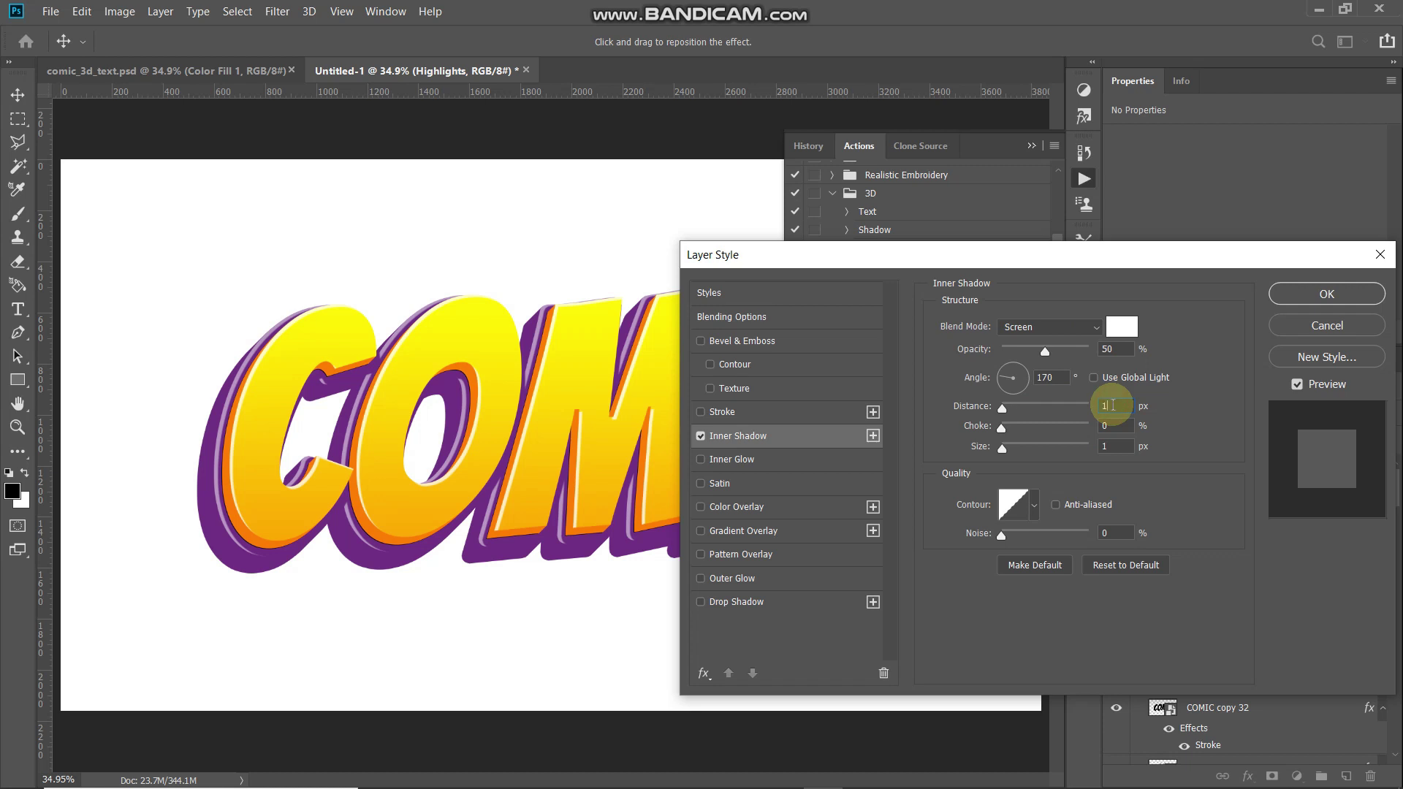
key(BackSpace)
text(7)
key(Tab)
text(8)
key(Tab)
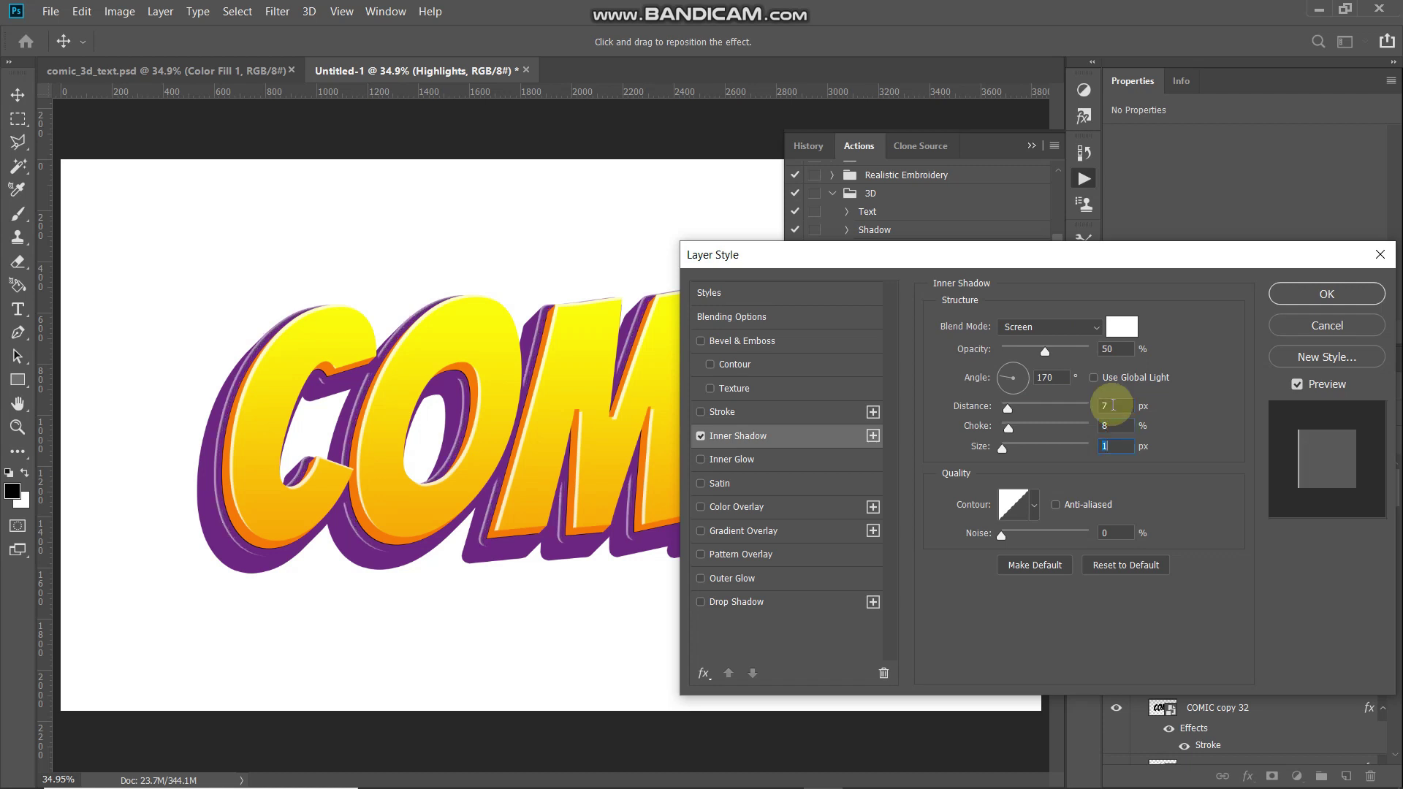
text(9)
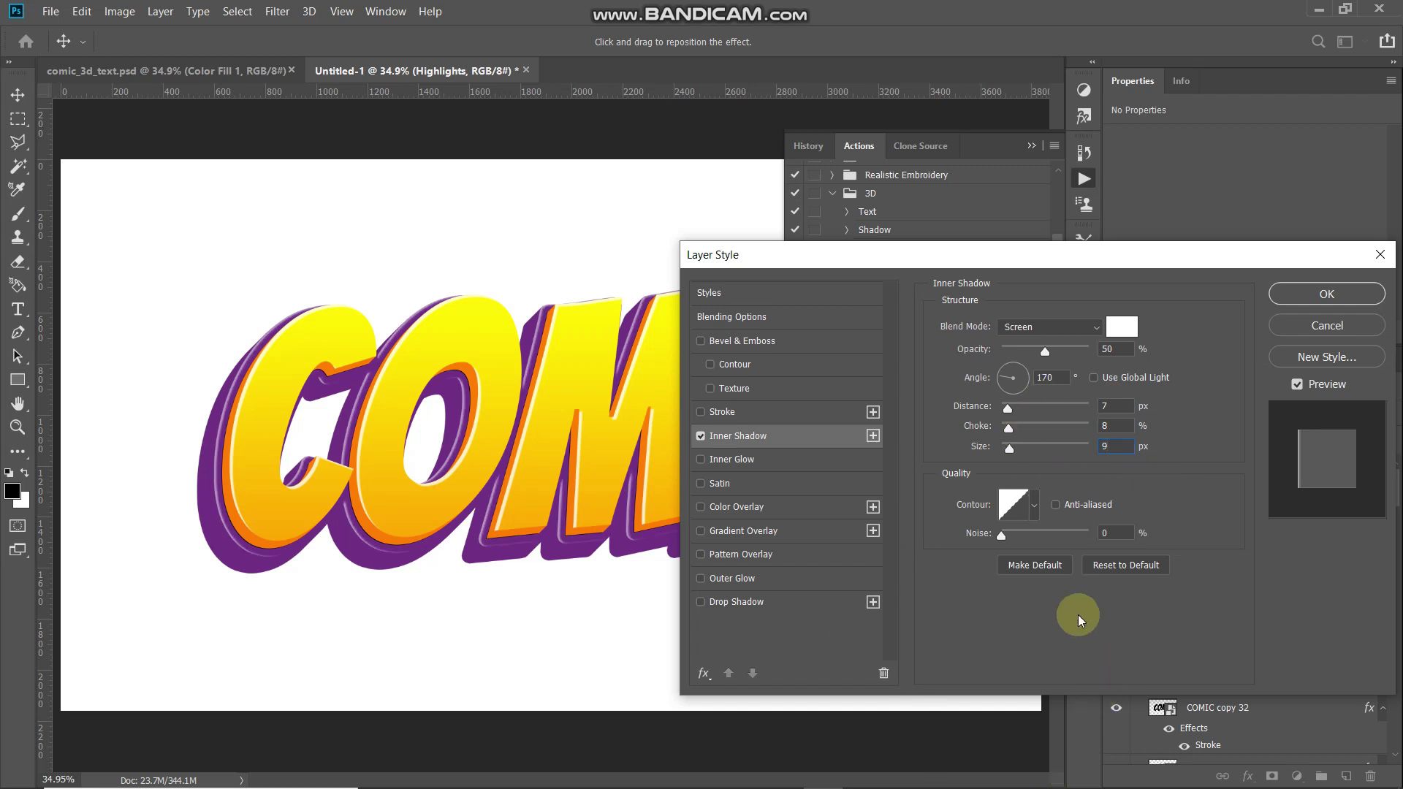
click(1062, 572)
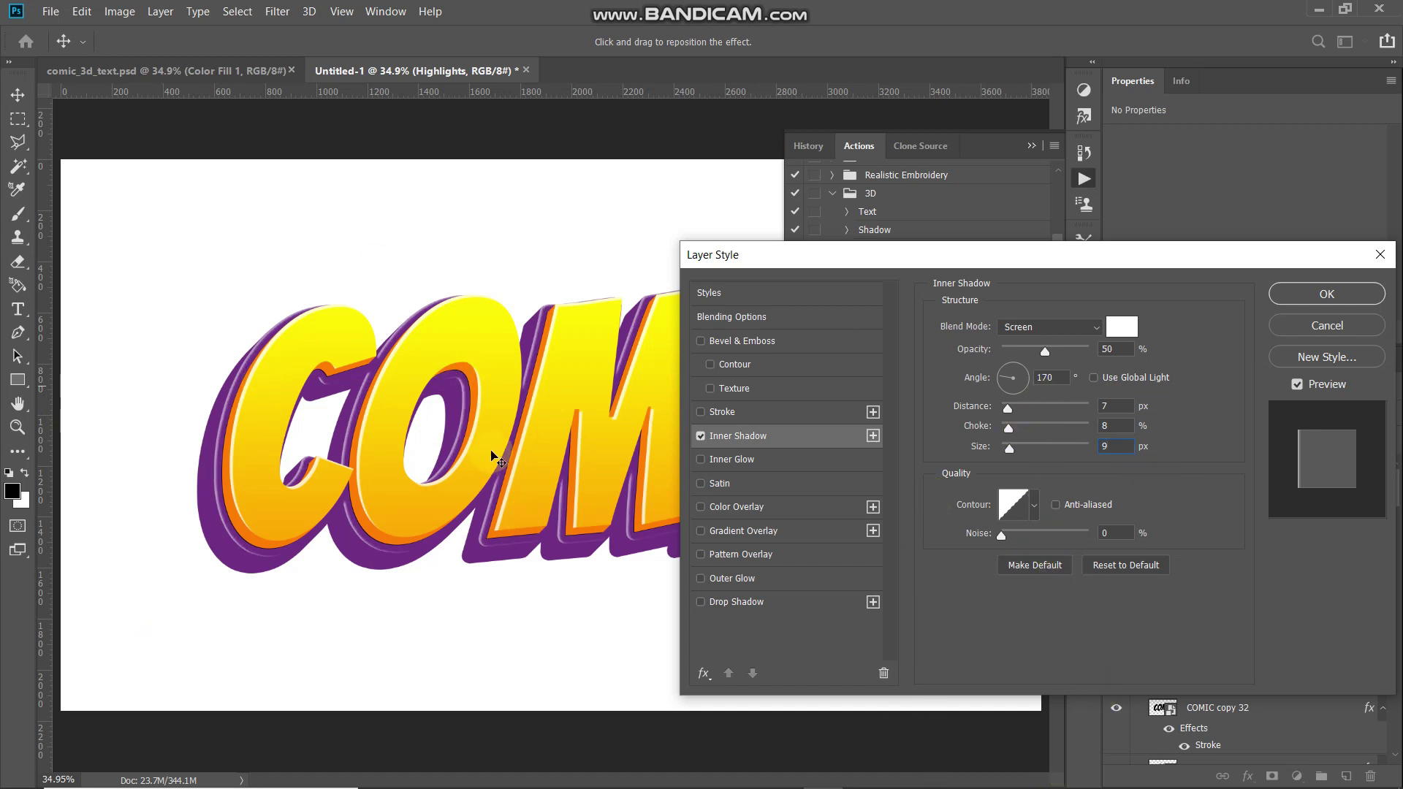
click(700, 437)
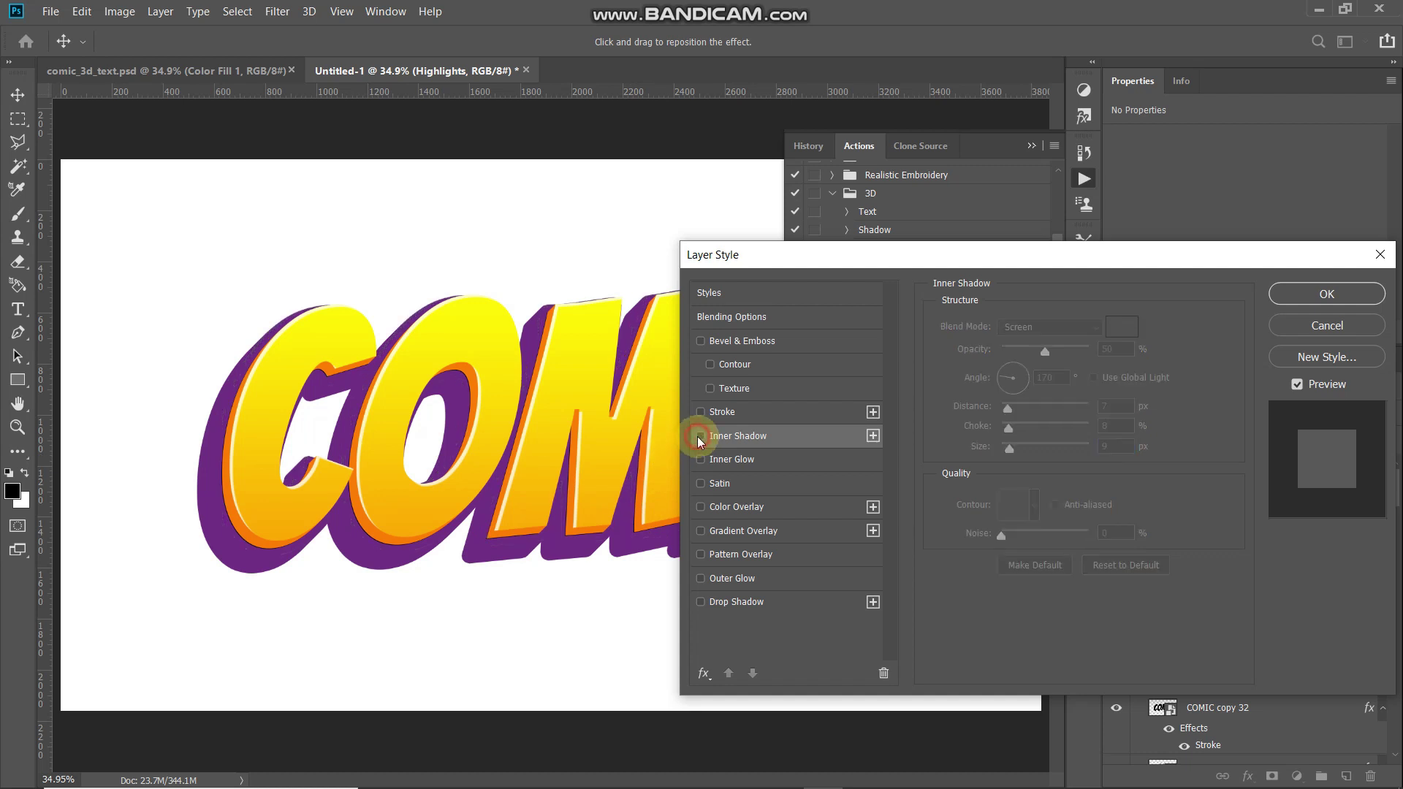
click(700, 436)
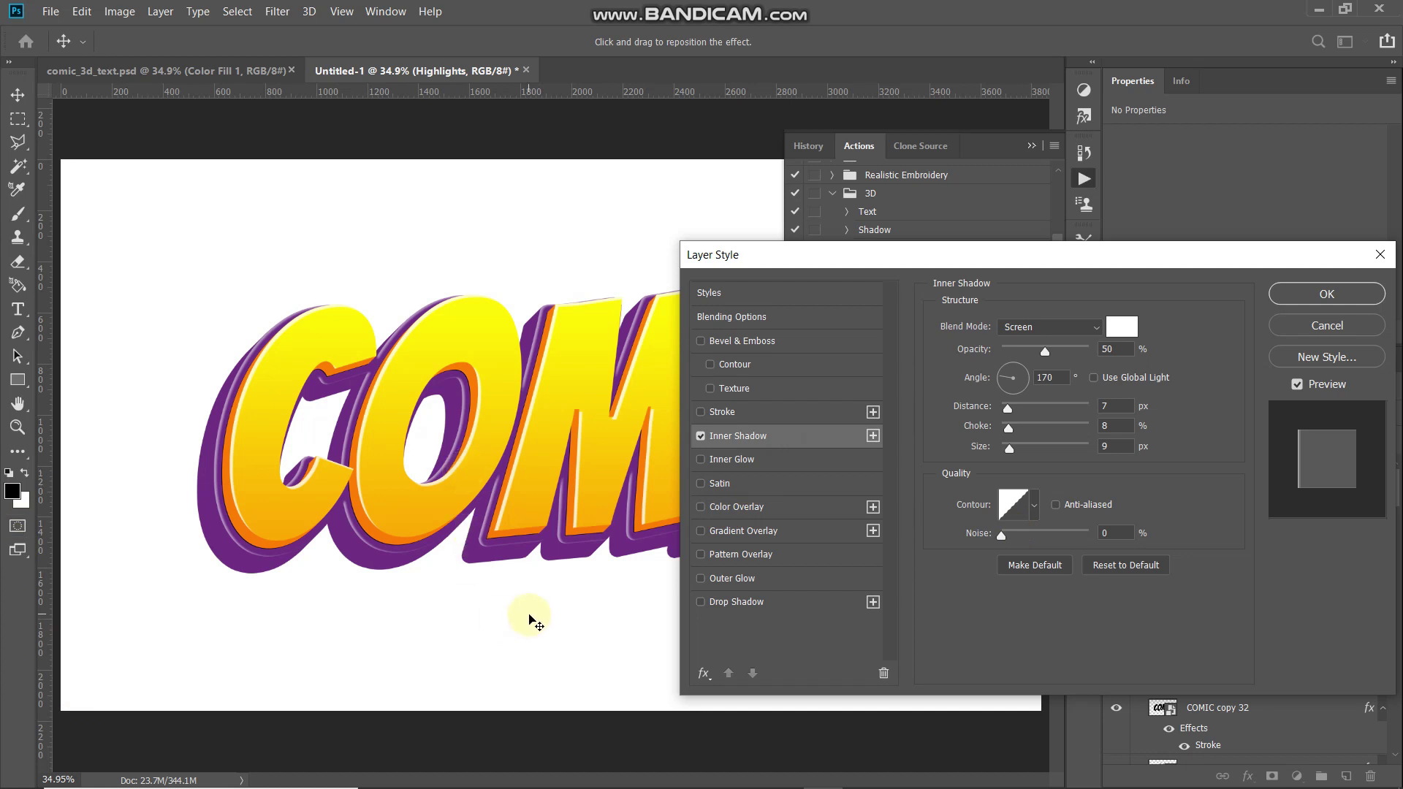
Add a Normal Color Overlay of #911cbc to the Highlights group, compare it on and off, and apply the layer style.
click(739, 509)
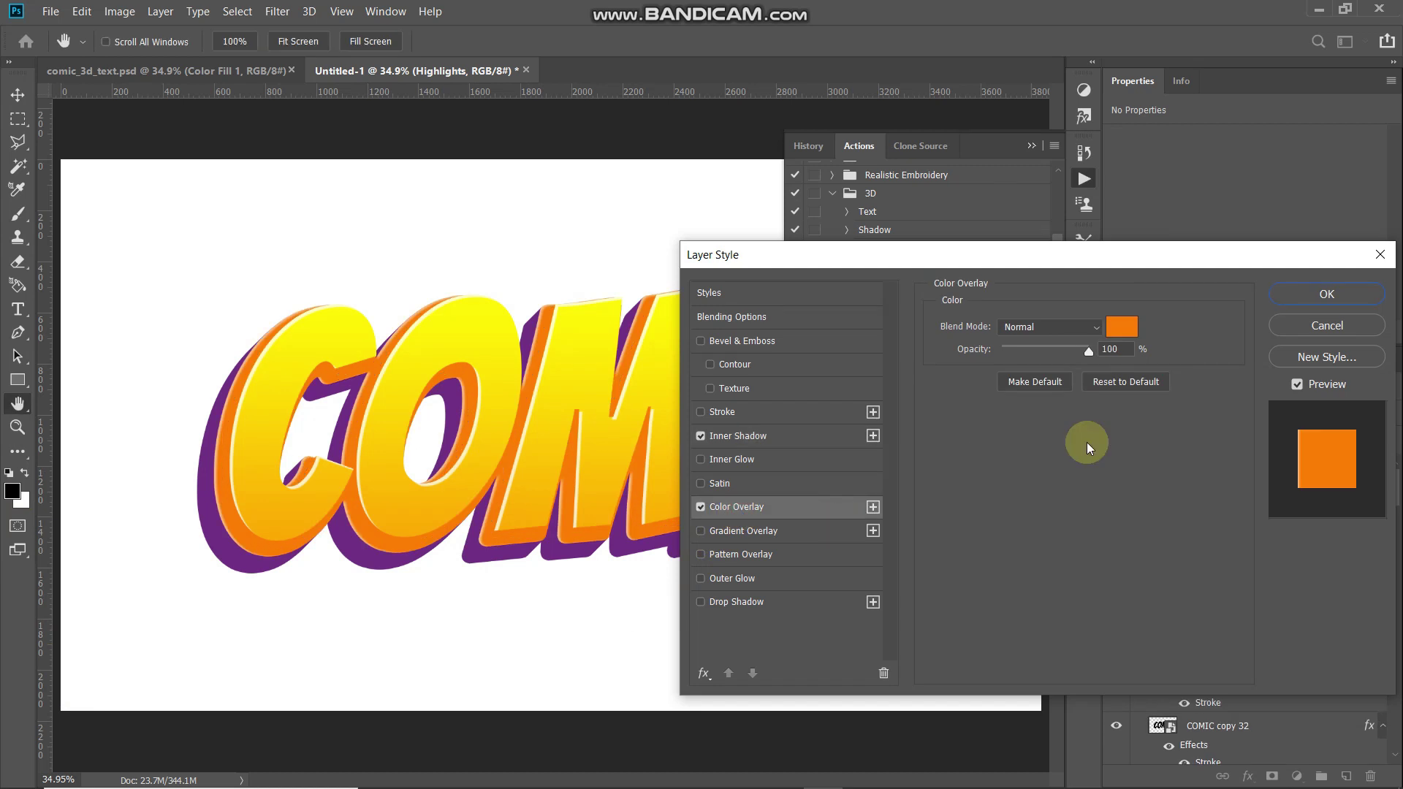
click(1119, 329)
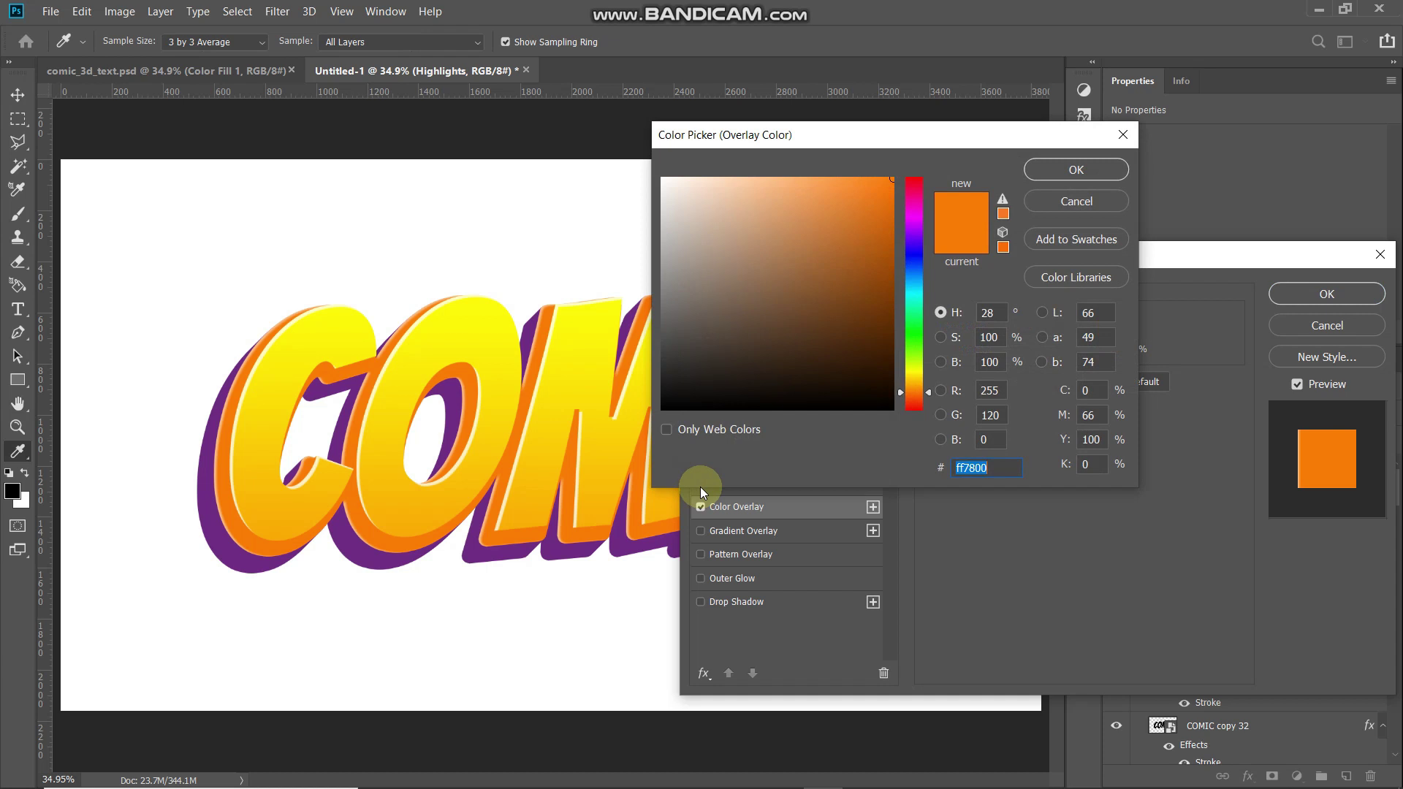
text(911c)
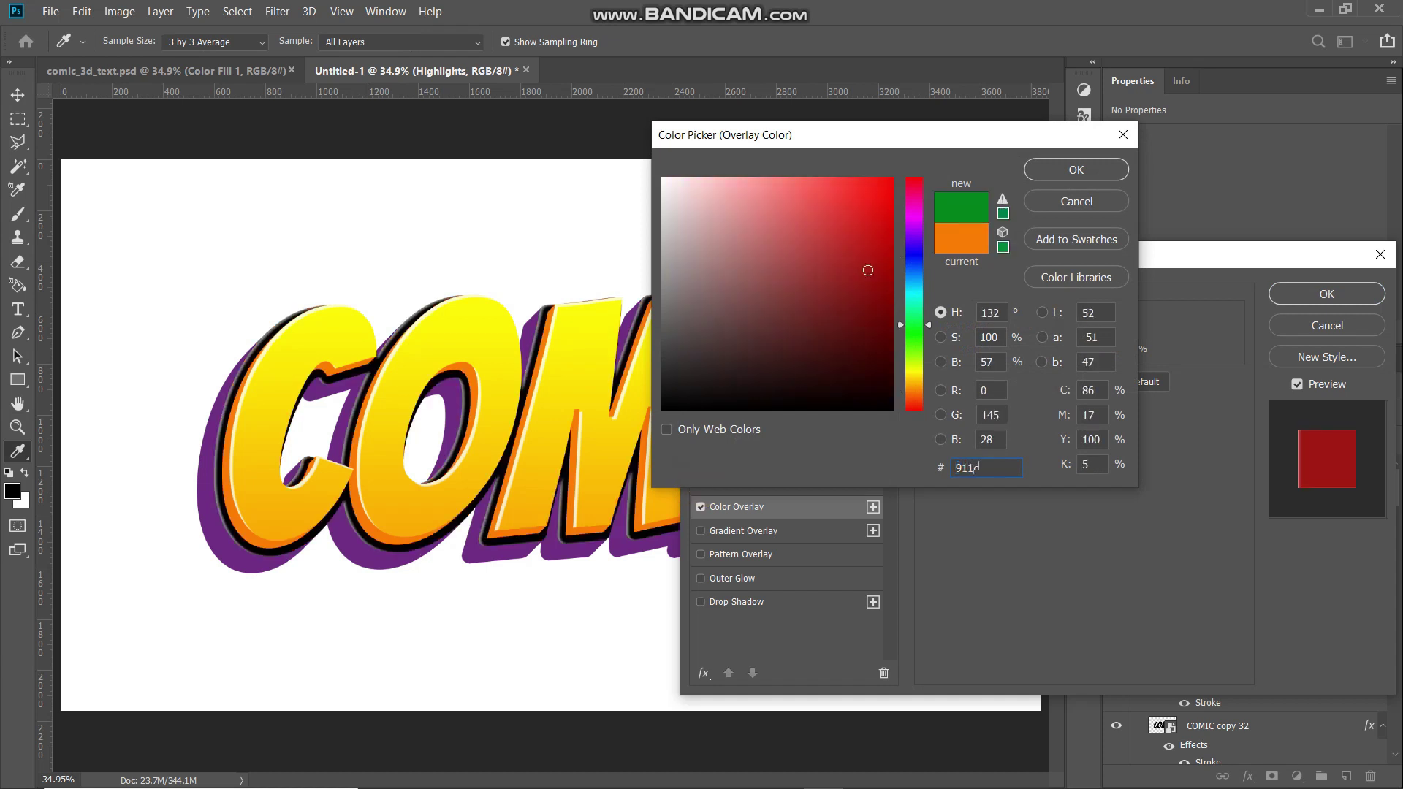
text(bc)
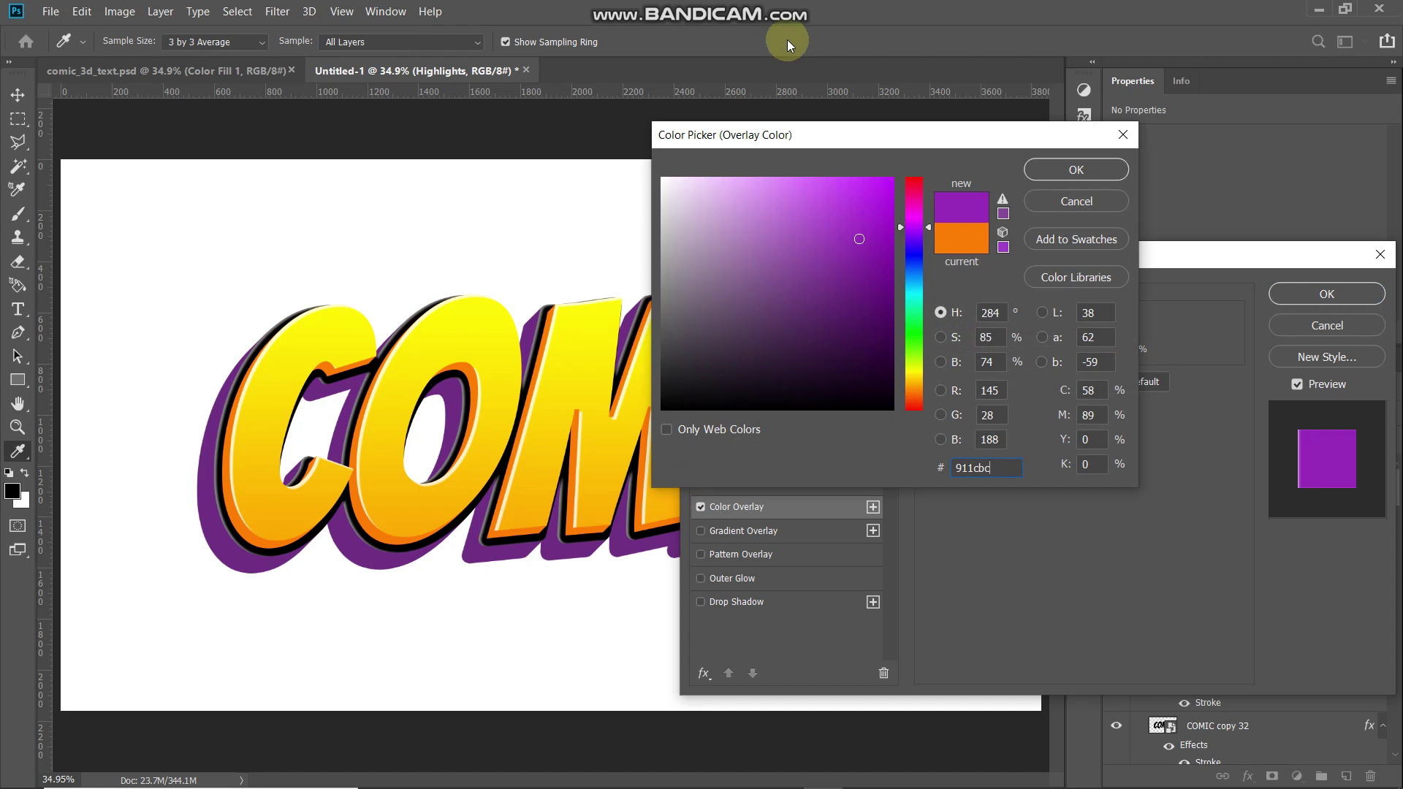
click(1037, 169)
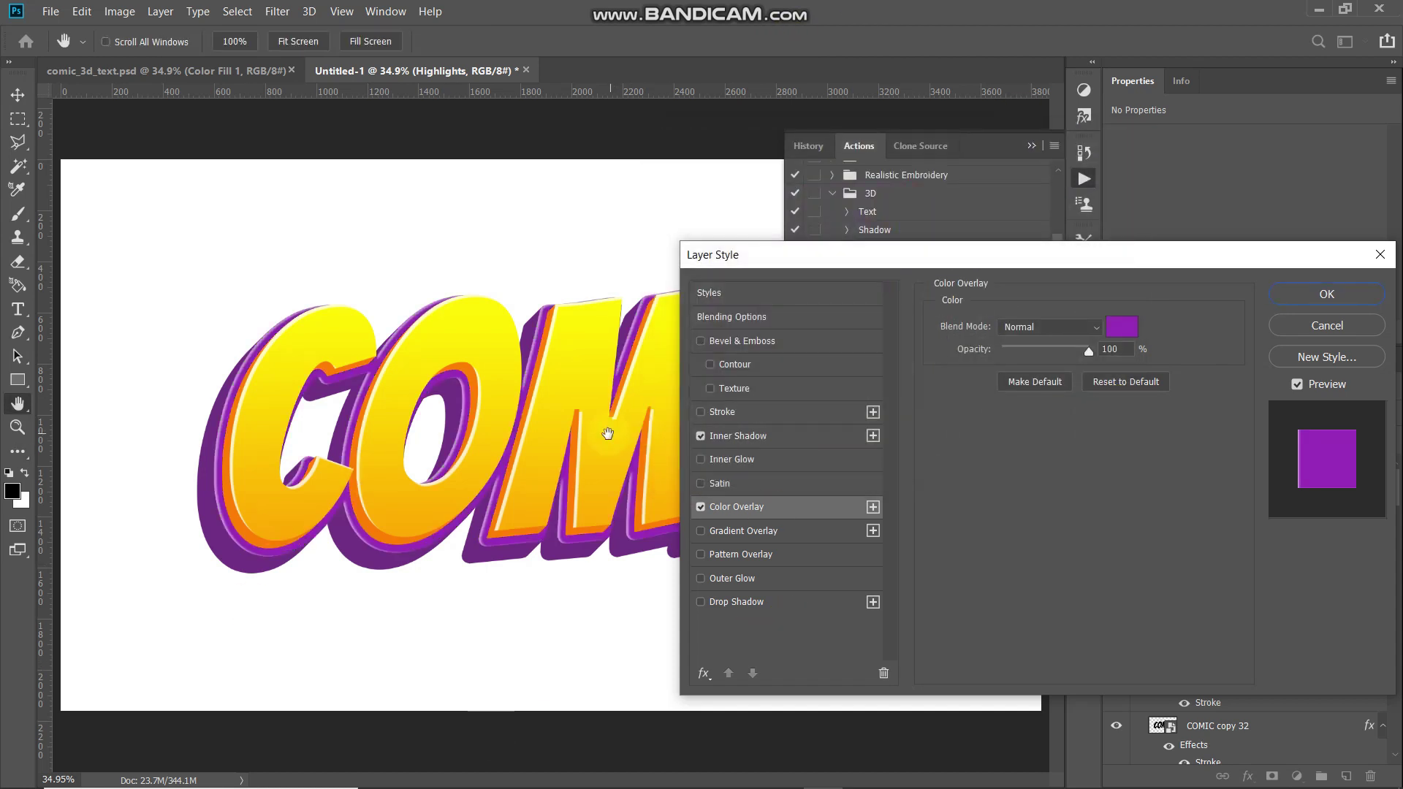
click(700, 507)
click(700, 507)
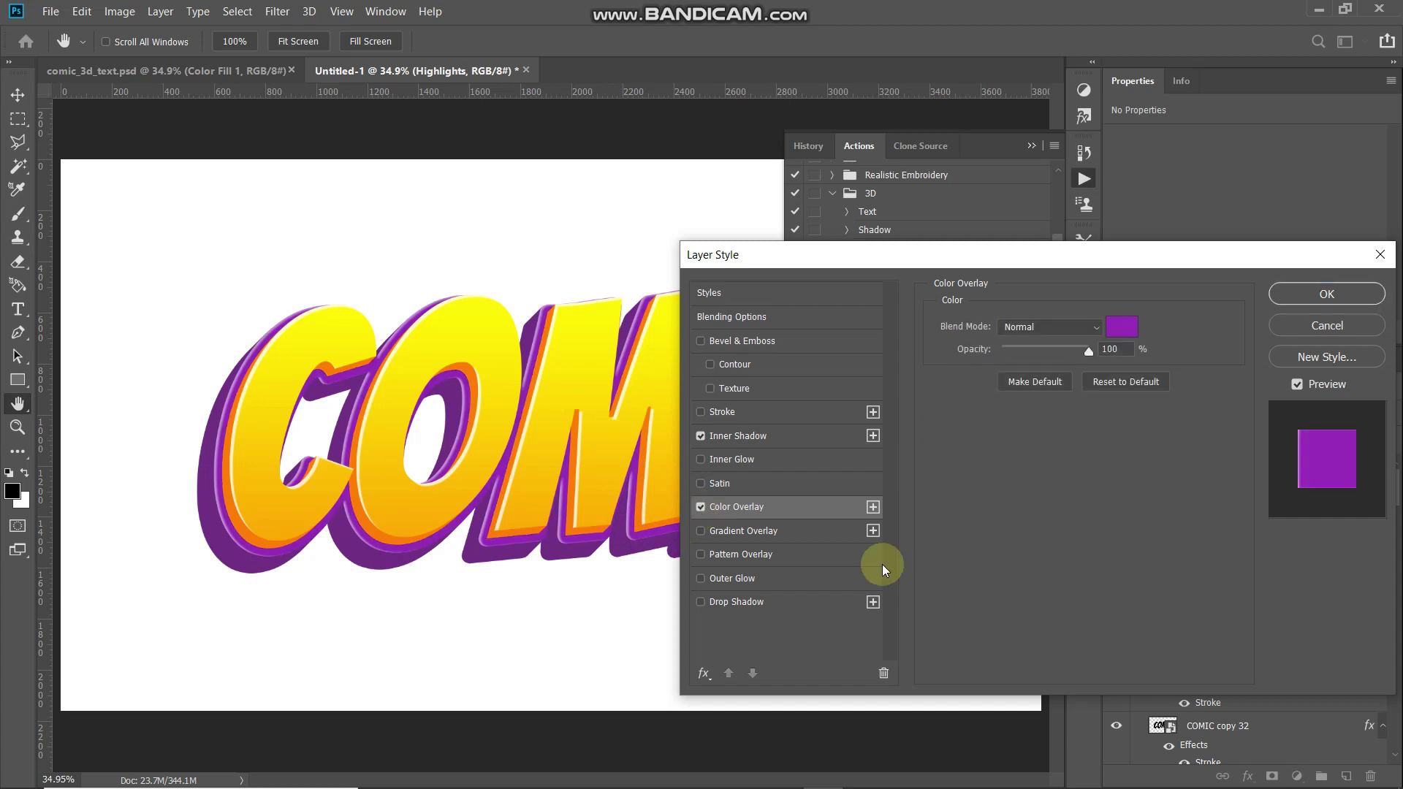
click(1327, 299)
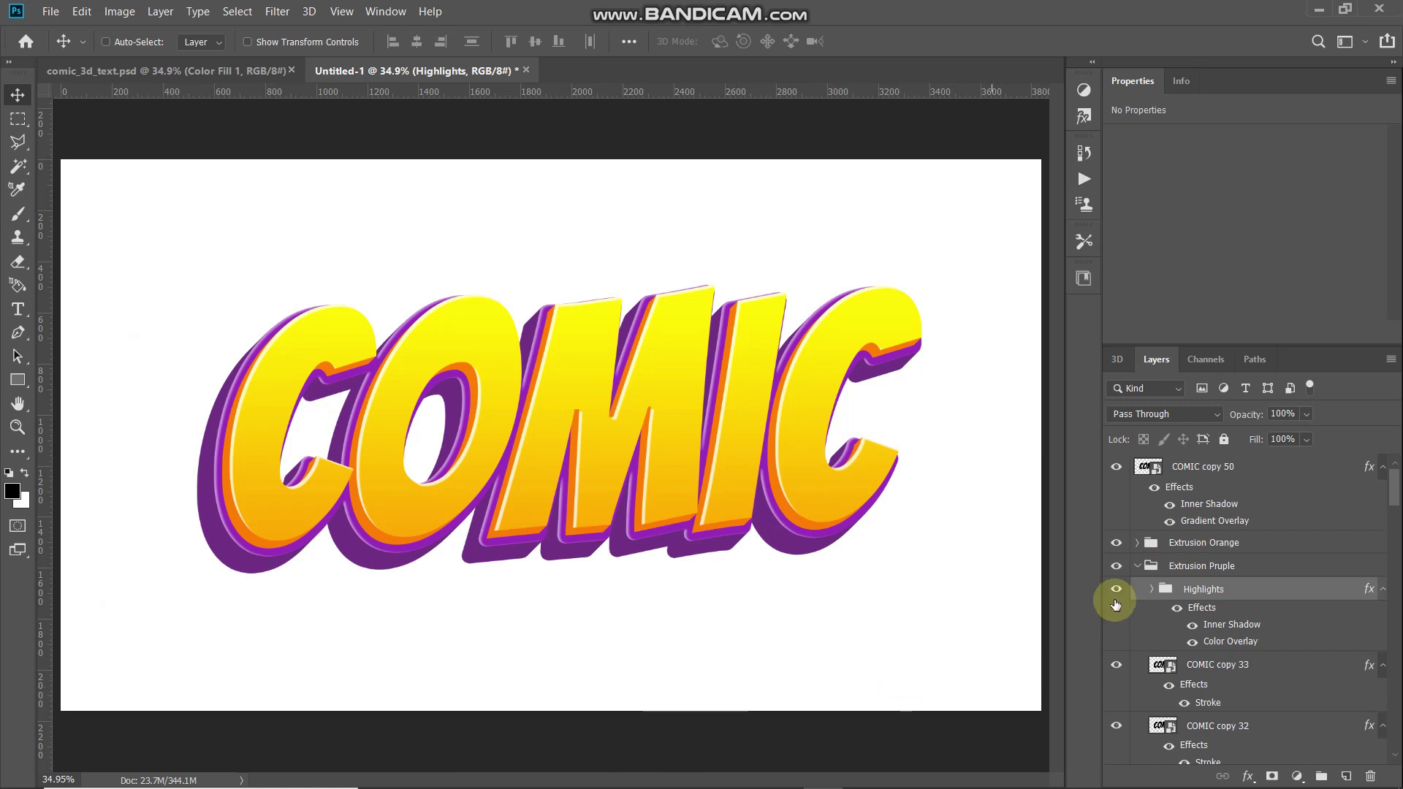
Add a Pattern fill layer above COMIC copy 50 using the halftone-by-PhotoshopSupply.com pattern.
click(1245, 469)
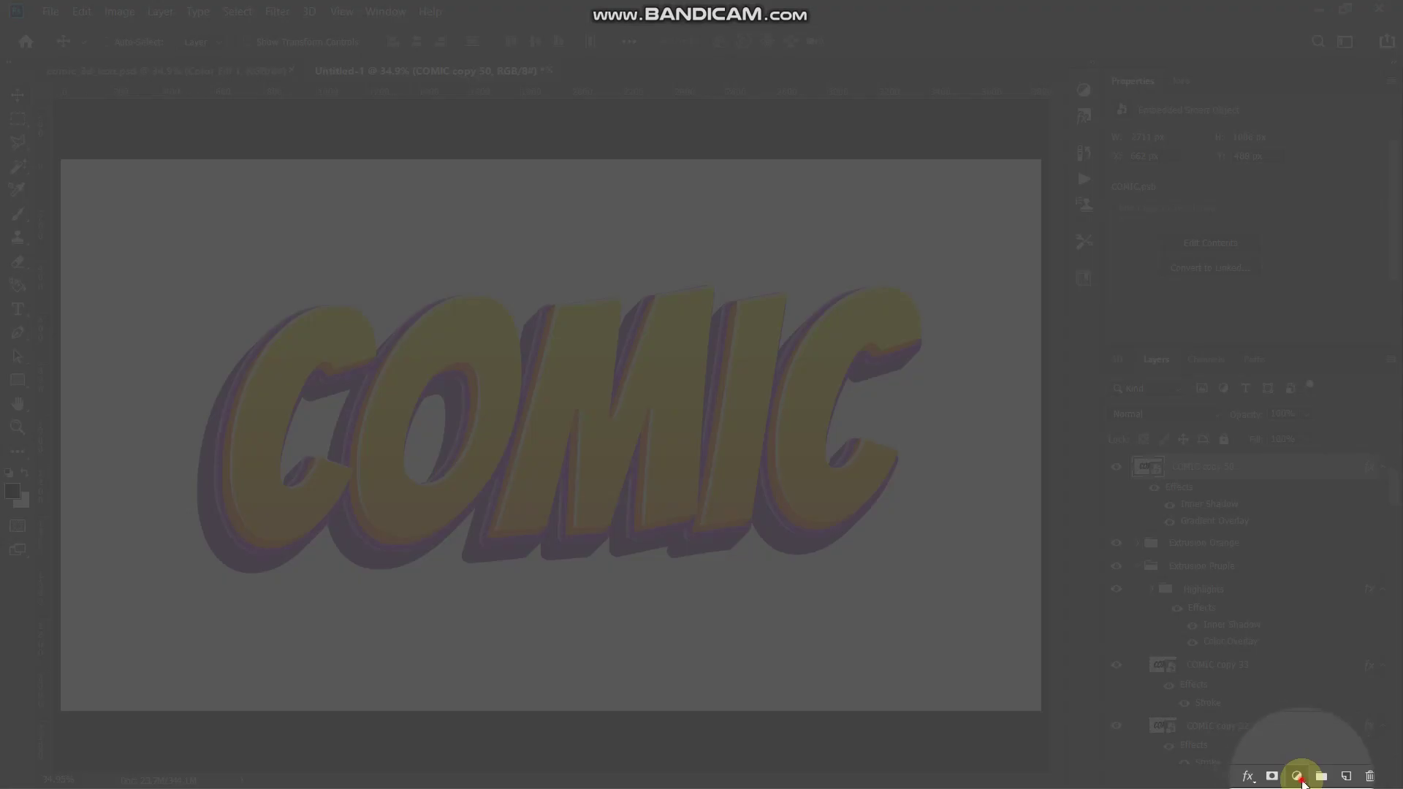
click(1298, 778)
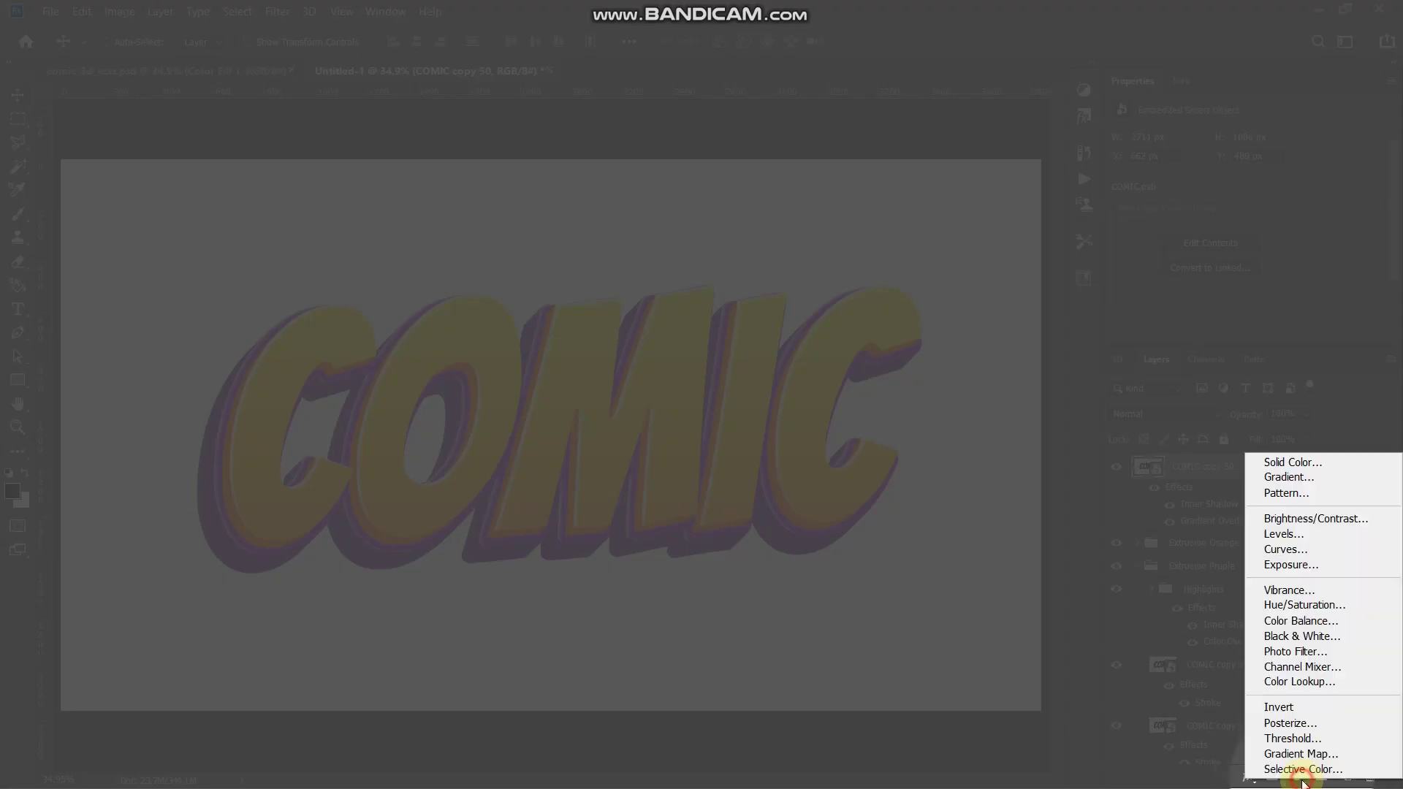
click(1286, 494)
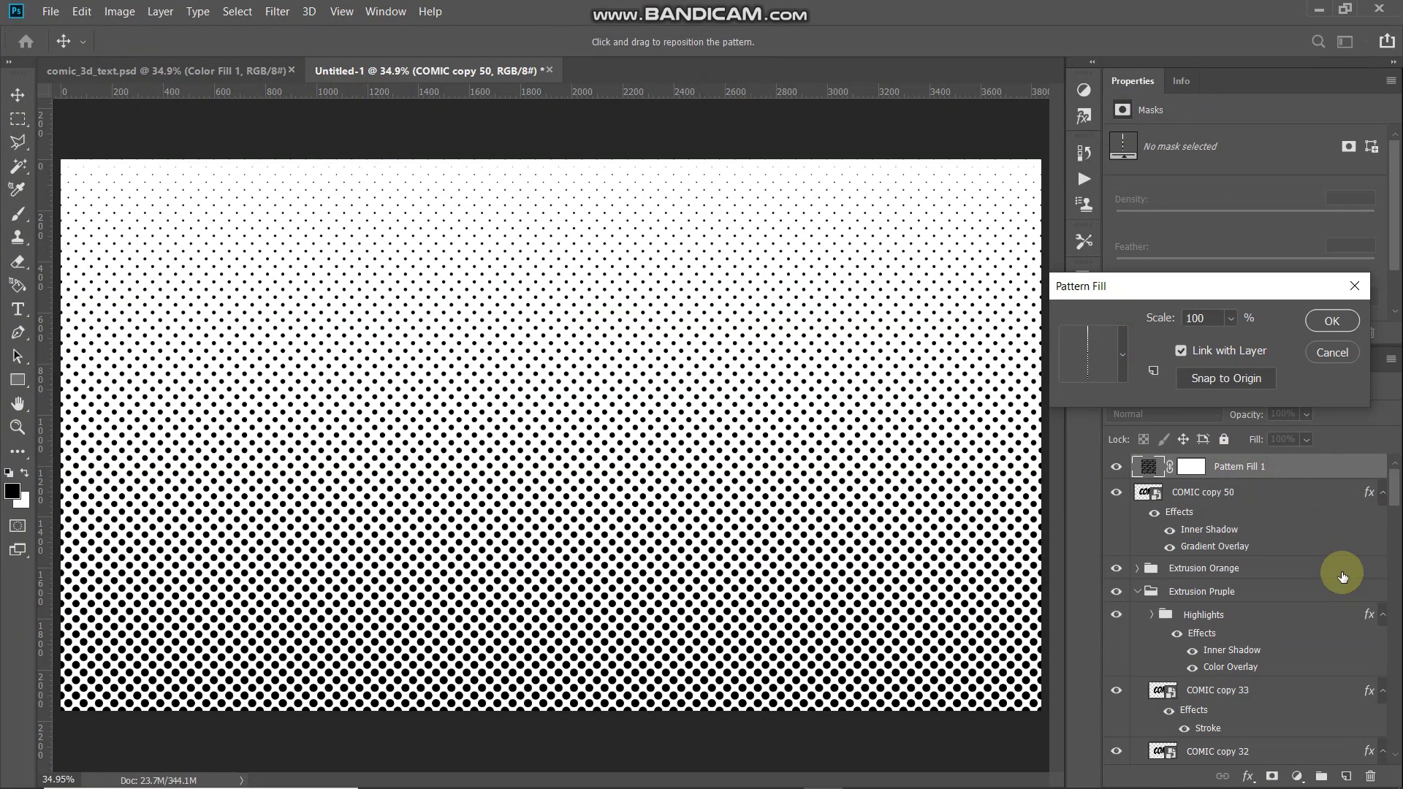
click(1124, 345)
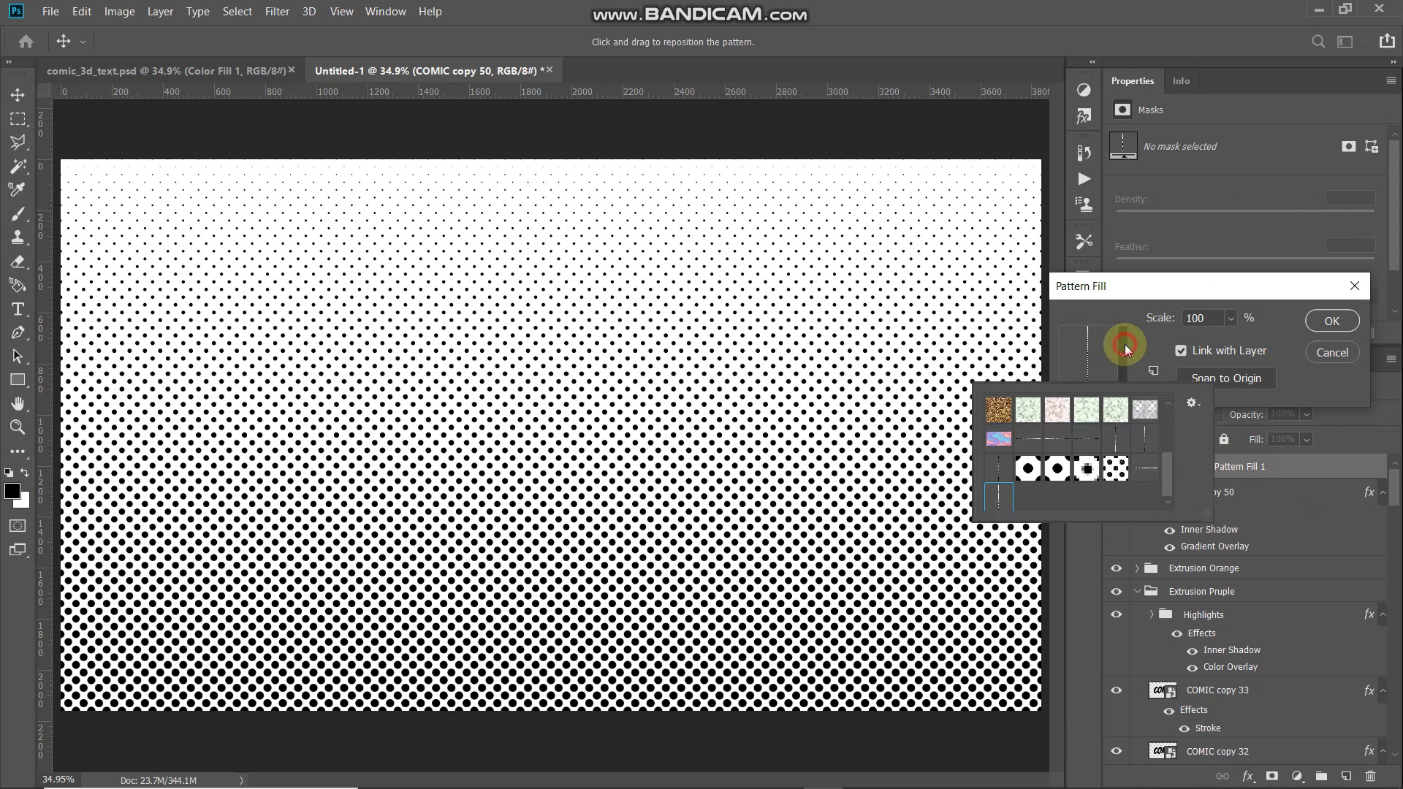
click(999, 497)
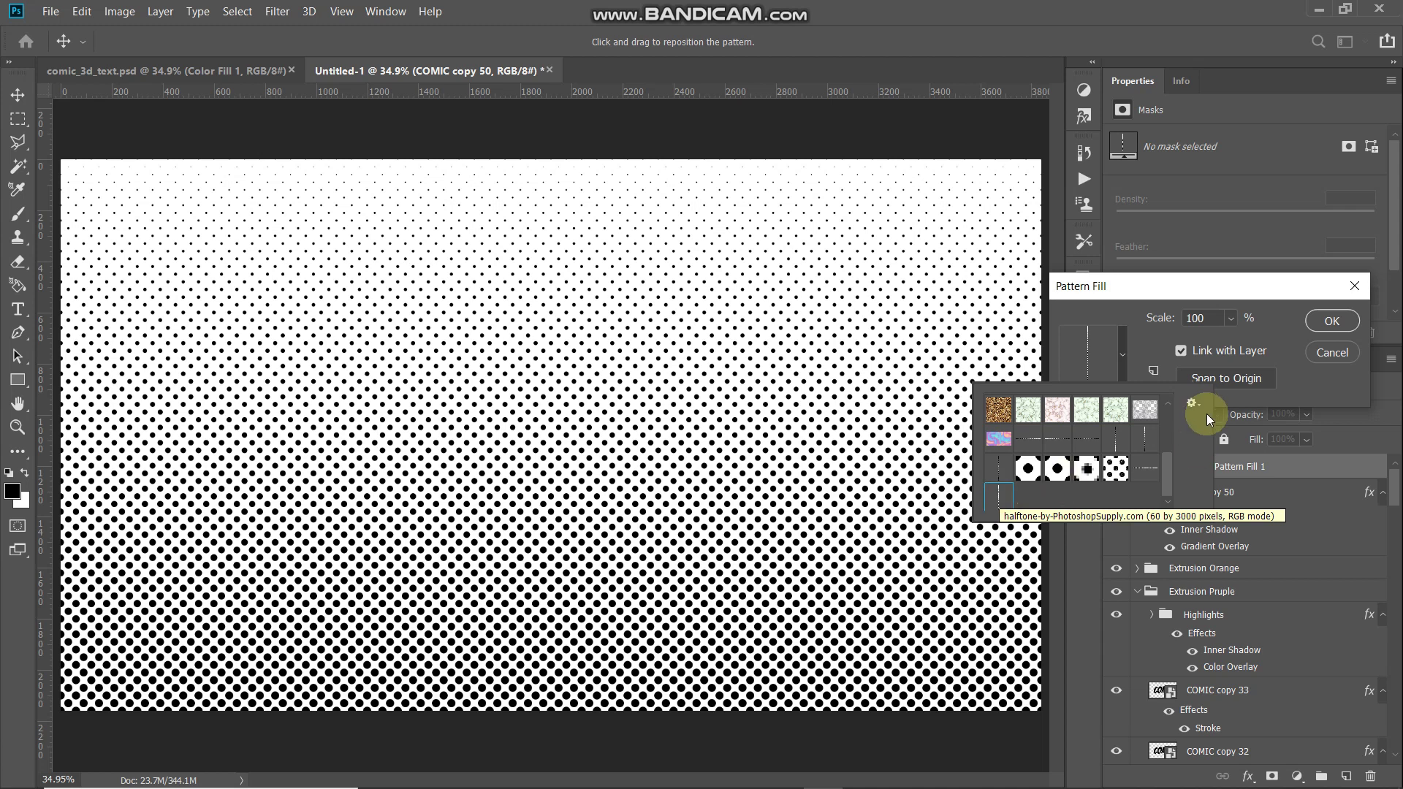
Set the halftone pattern's scale to 60% and apply the fill.
click(1206, 314)
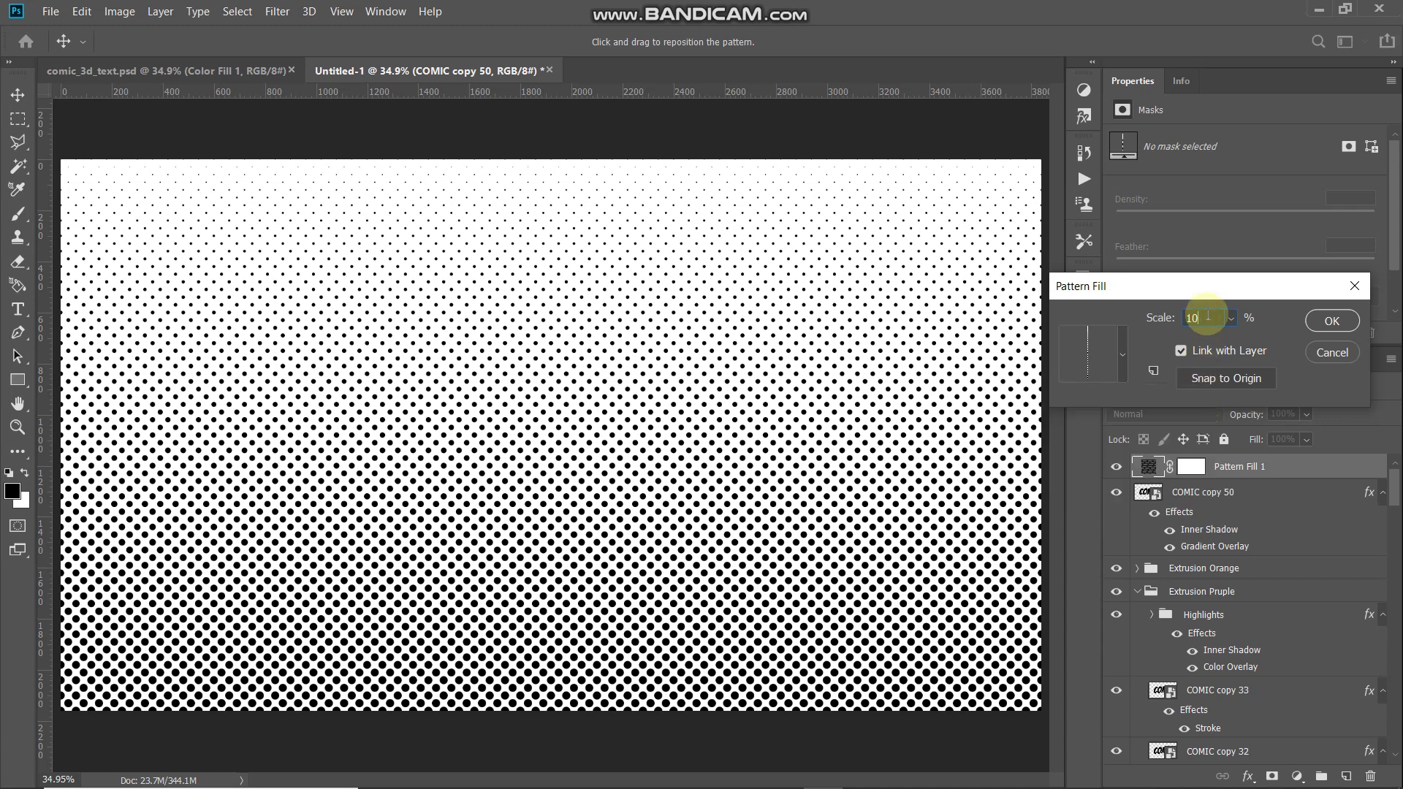
key(BackSpace)
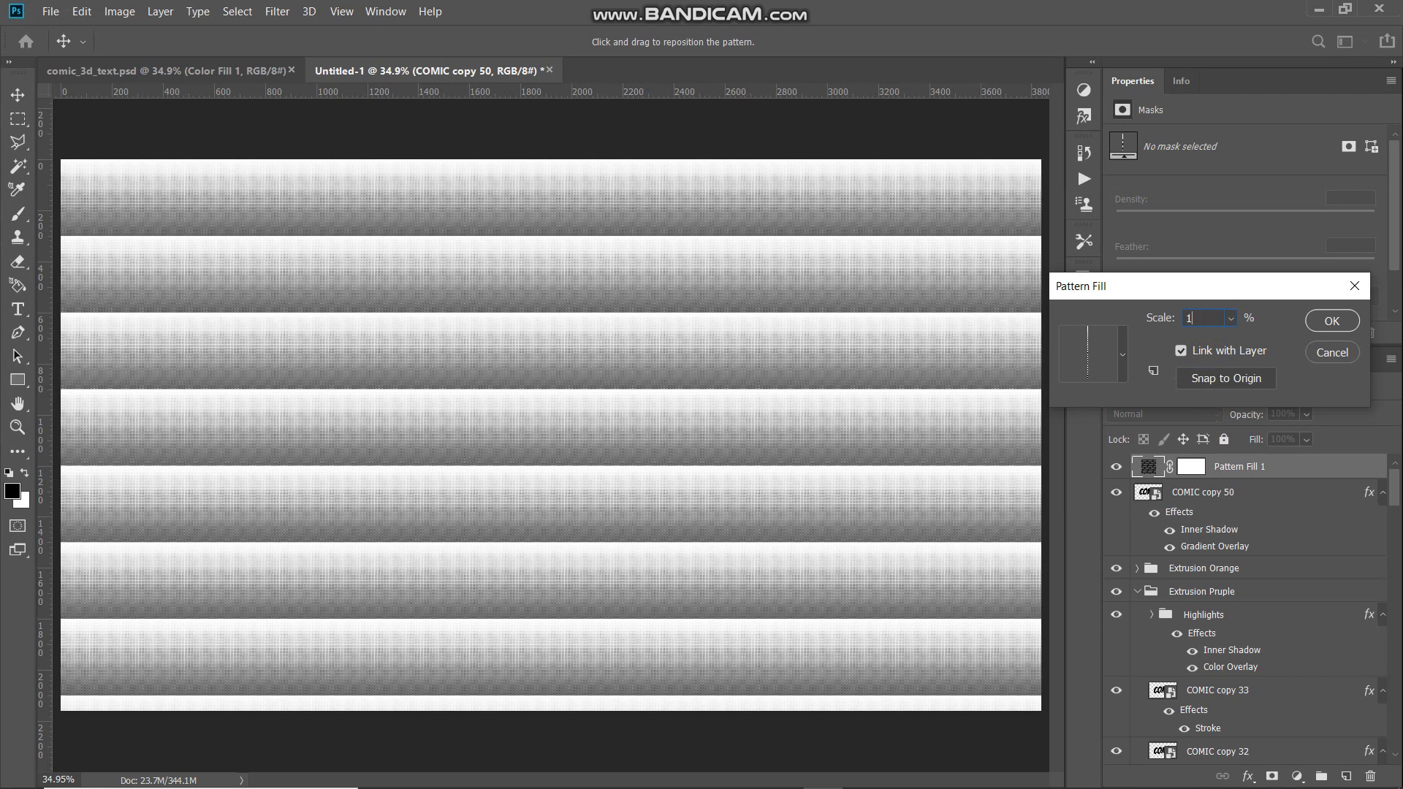
key(BackSpace)
text(60)
click(1333, 320)
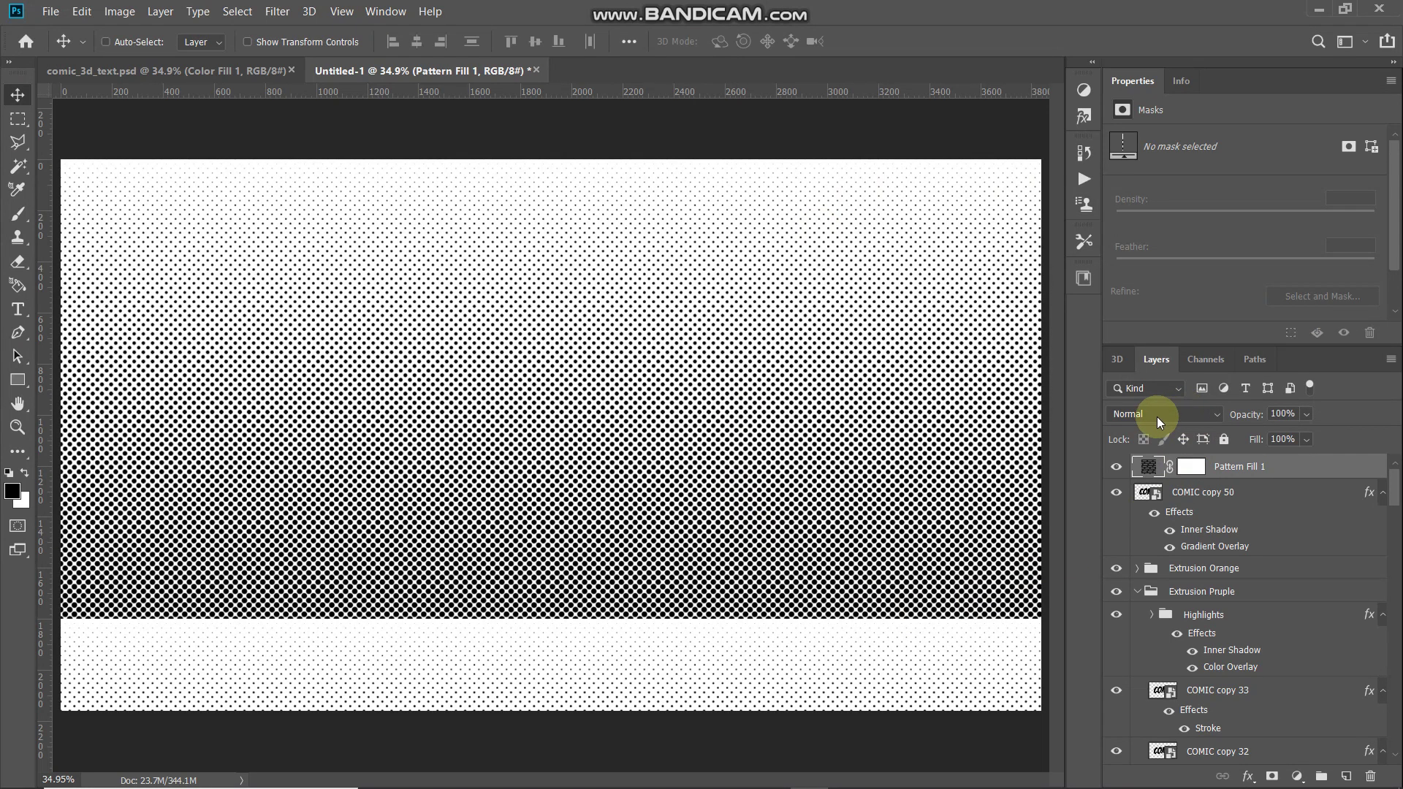
Set the Pattern Fill 1 layer's blend mode to Color Burn and shift the halftone down so its dots fade toward the letters' tops.
click(1156, 417)
click(1133, 412)
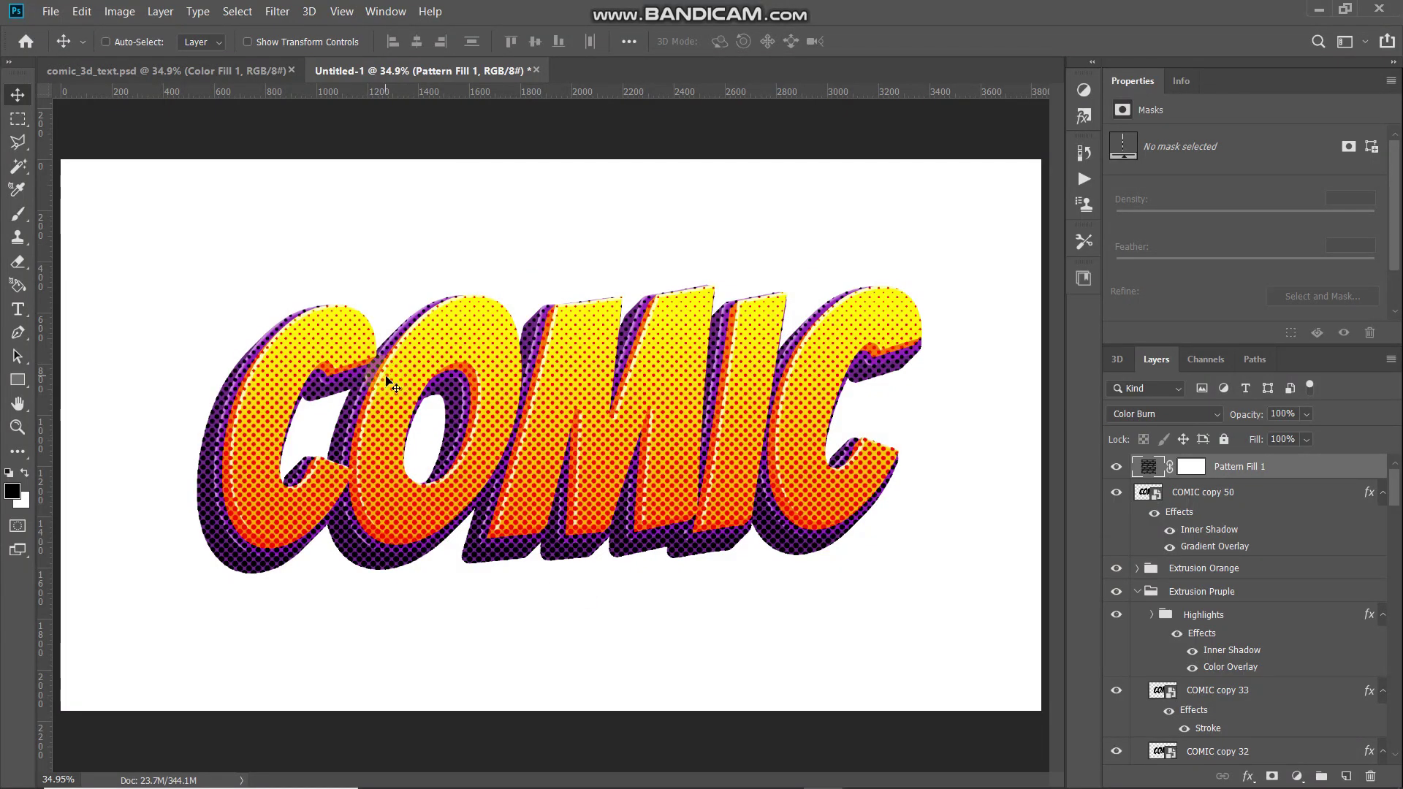
drag(386, 375, 390, 431)
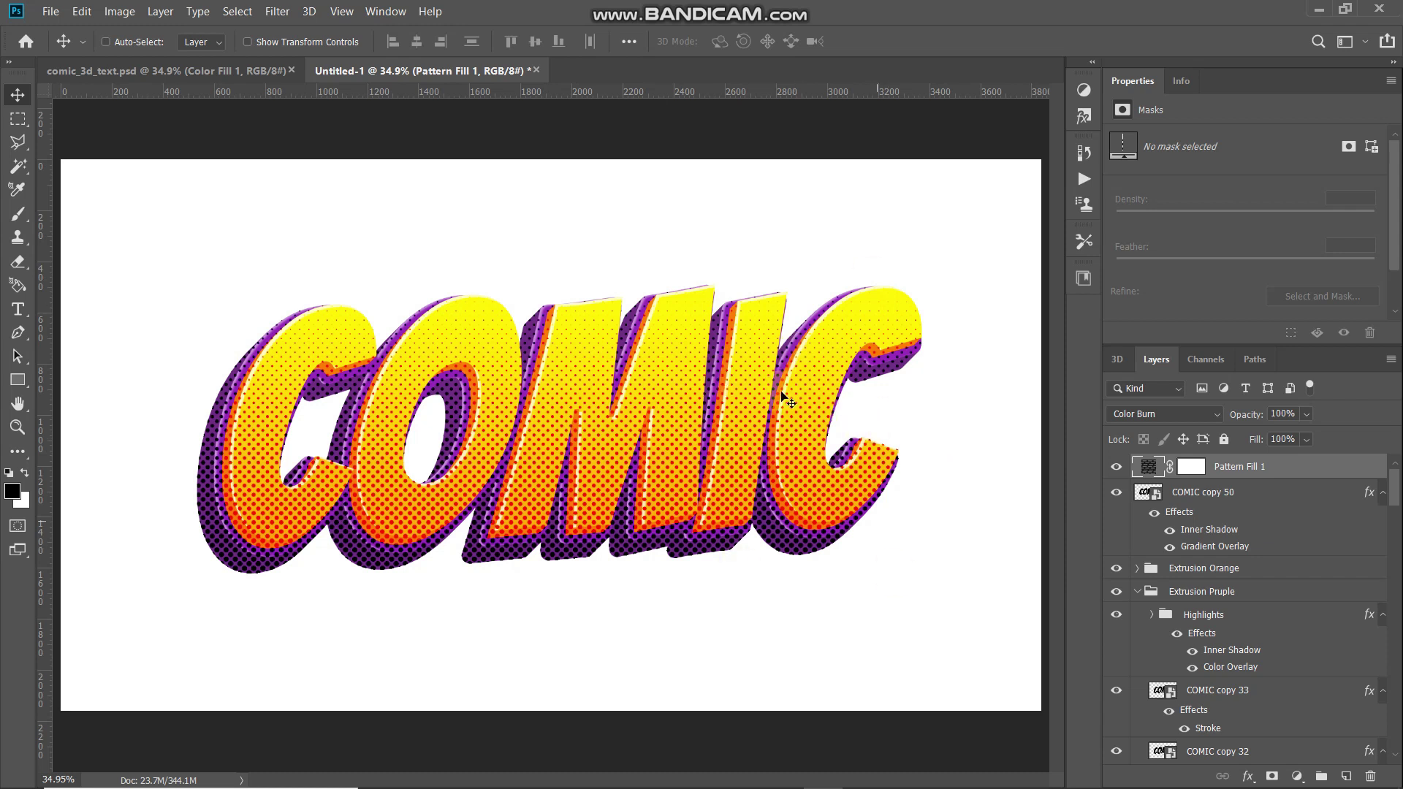
click(1046, 497)
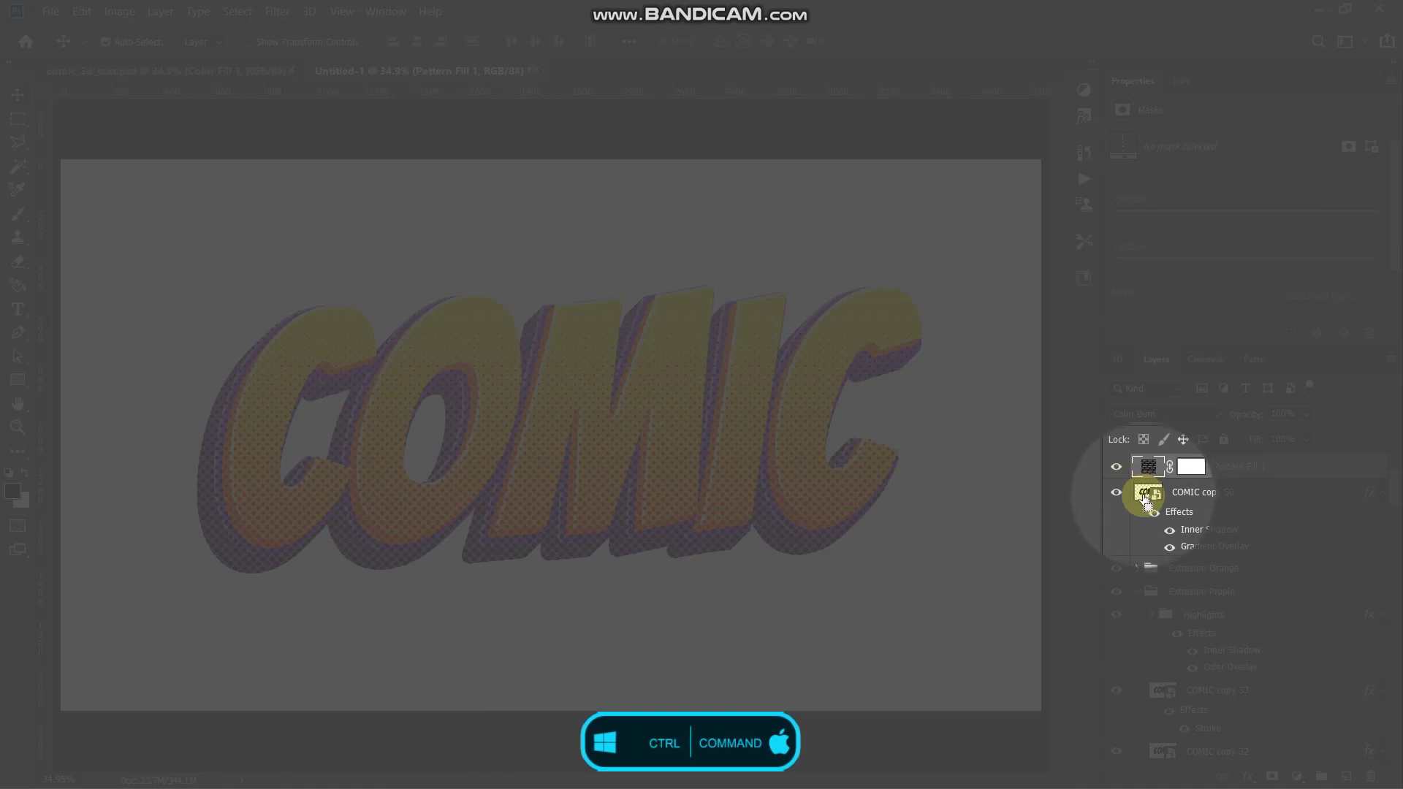
Load the COMIC copy 50 outline as a selection and fill it with Black on the Pattern Fill 1 layer mask.
ctrl+click(1148, 496)
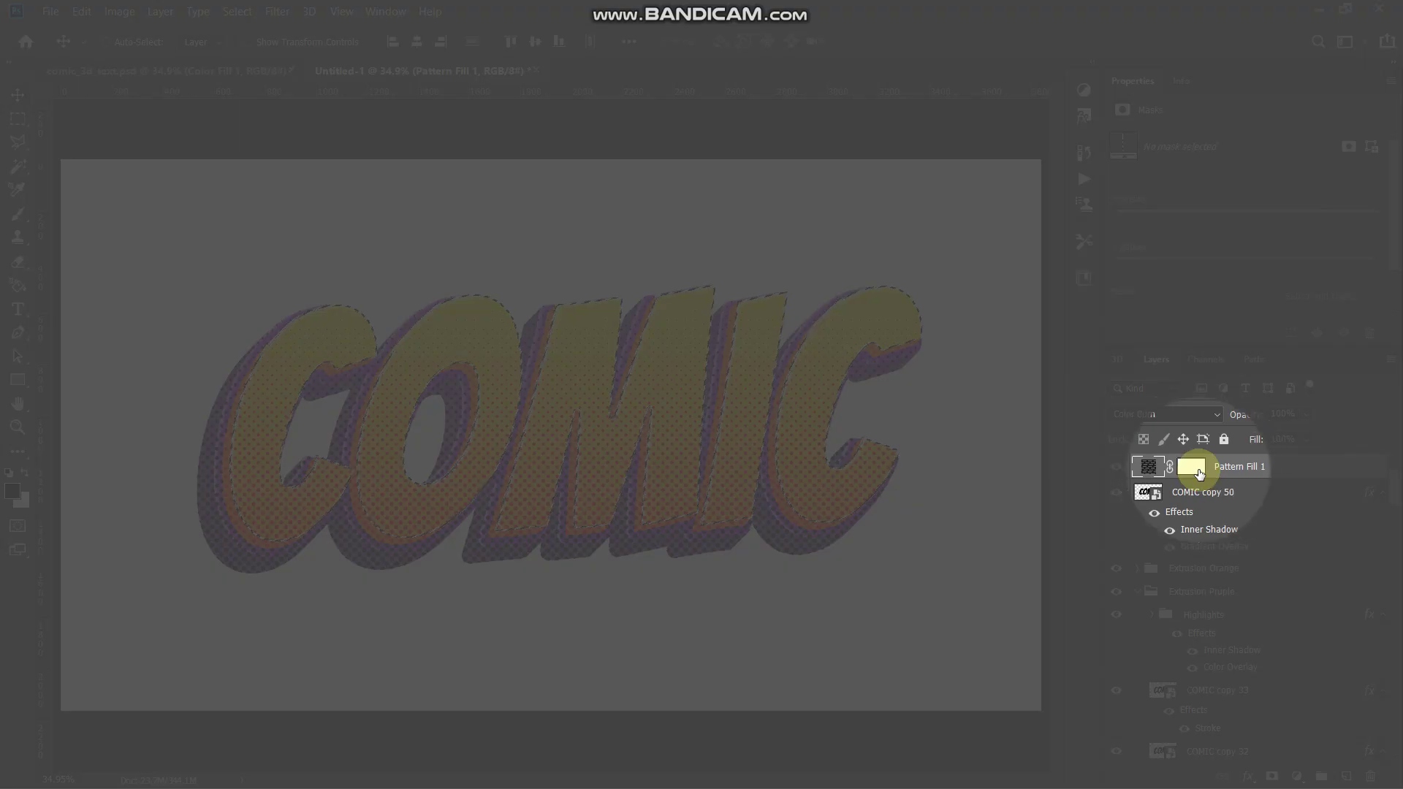
click(1198, 473)
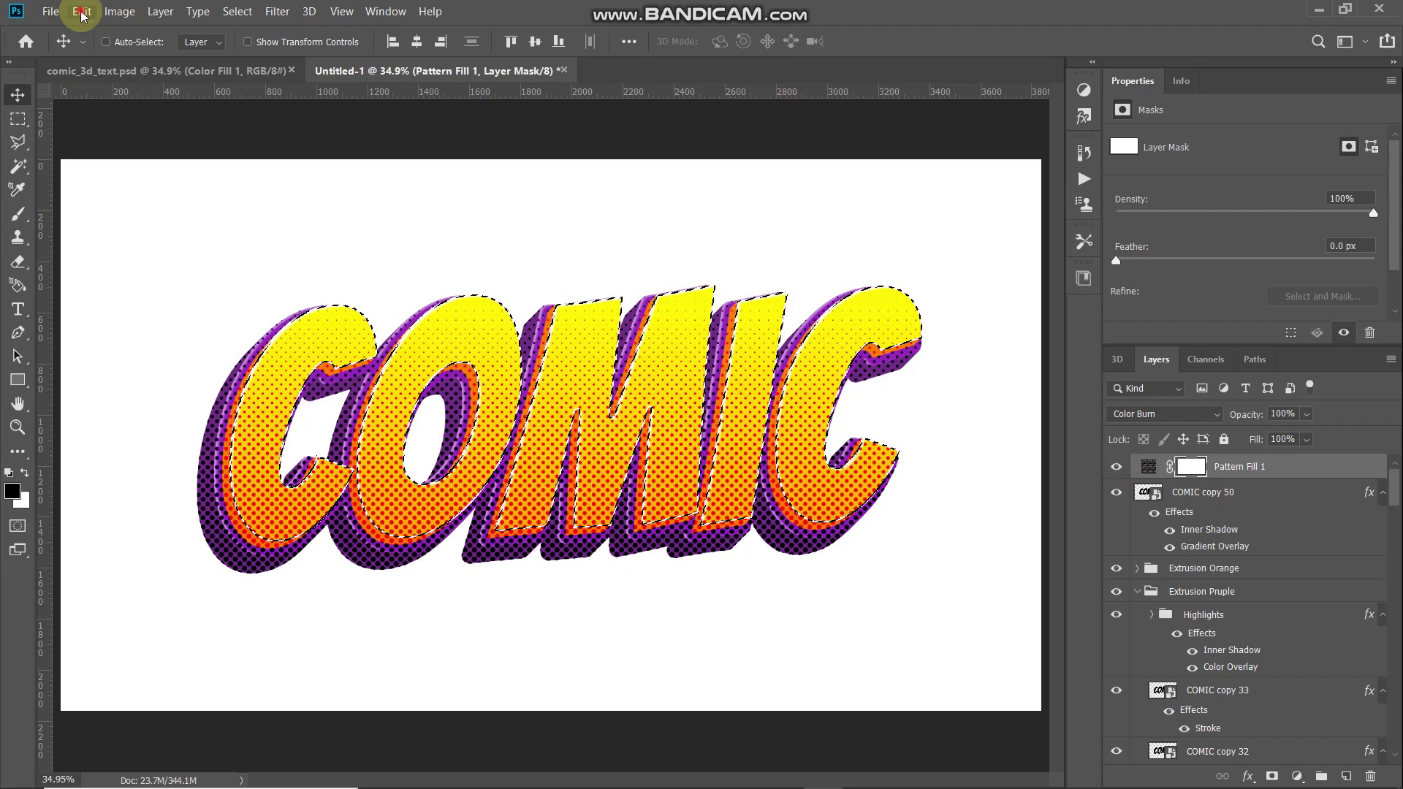
click(81, 11)
click(89, 280)
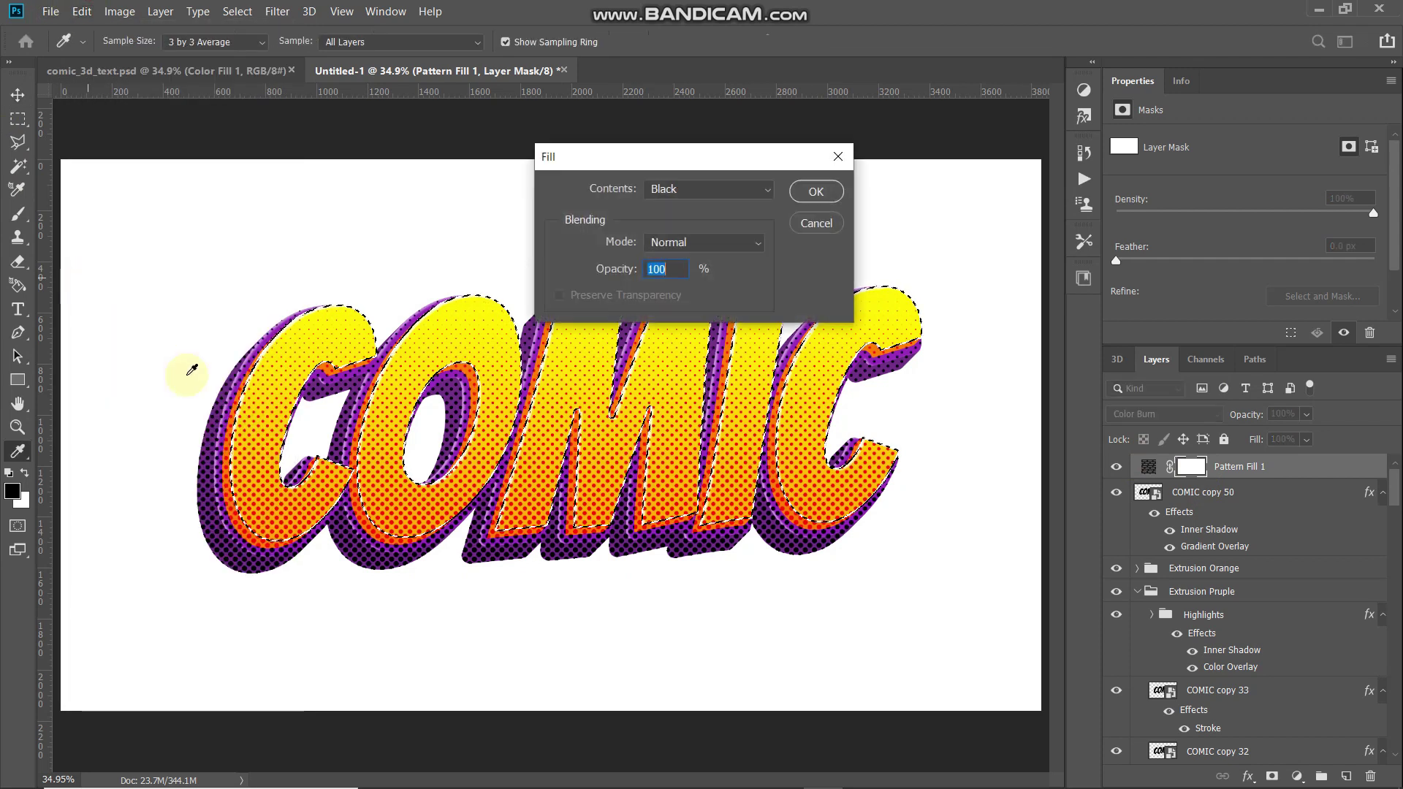
click(698, 188)
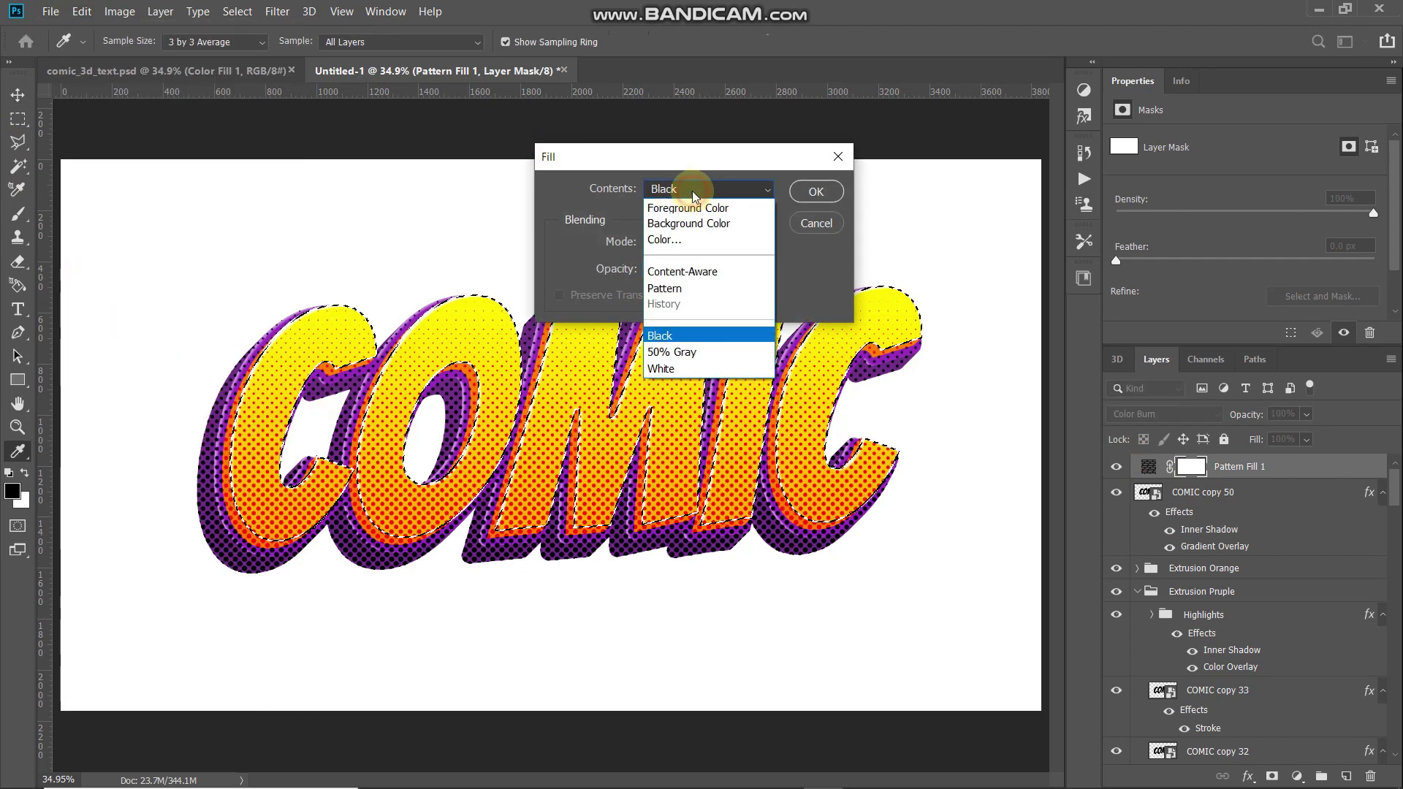
click(677, 329)
click(813, 190)
Deselect the text outline and invert the Pattern Fill 1 layer mask to confine the halftone to the front letters.
key(ctrl+d)
key(v)
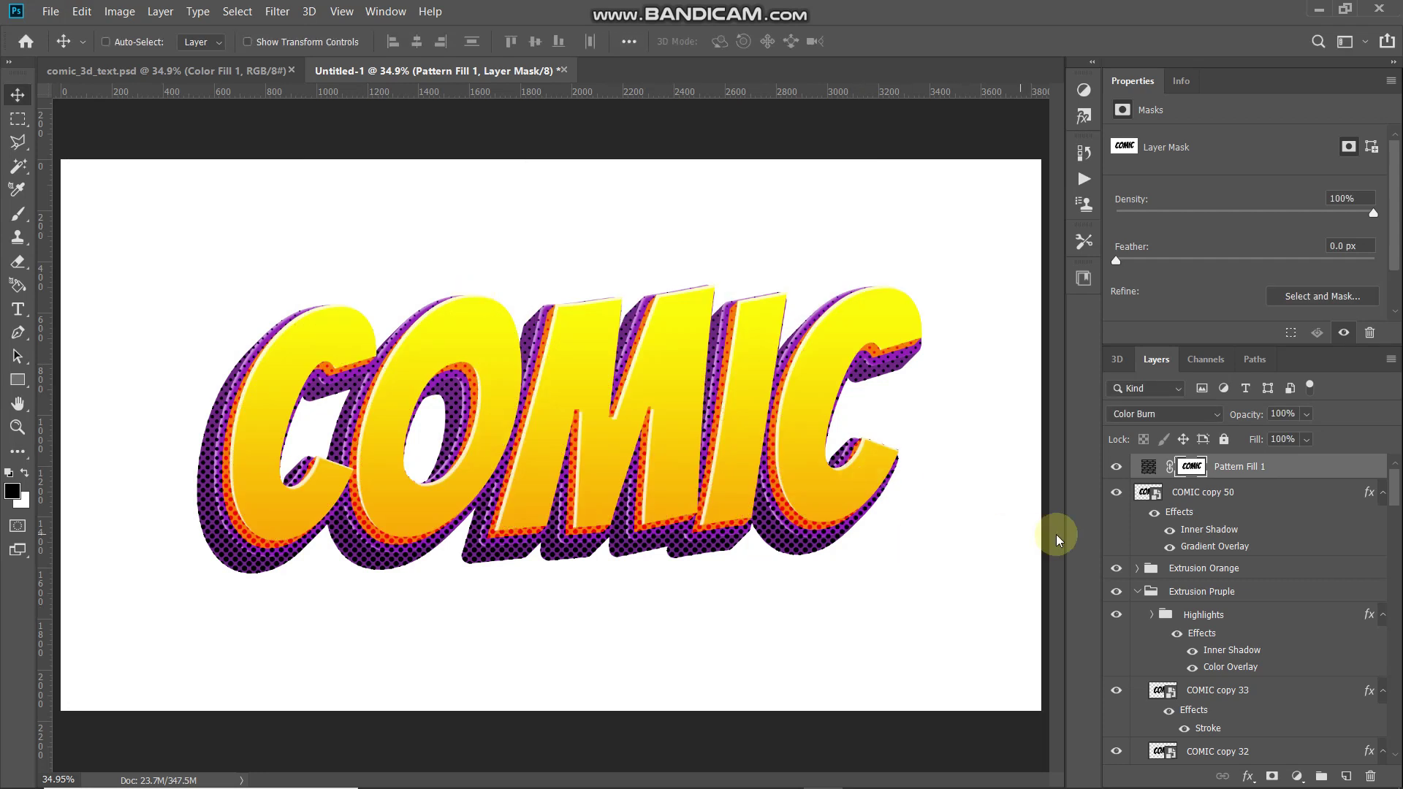
key(ctrl)
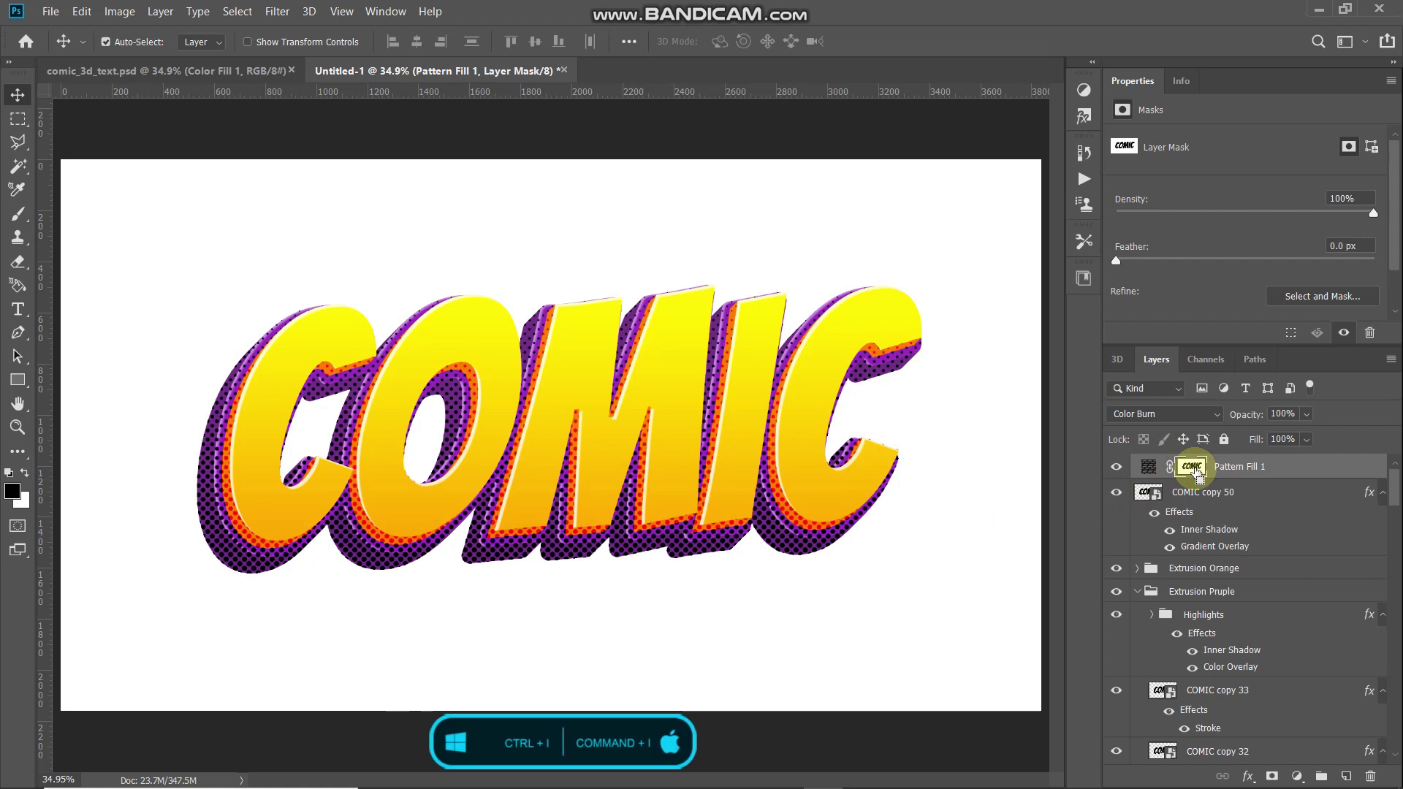
key(ctrl+i)
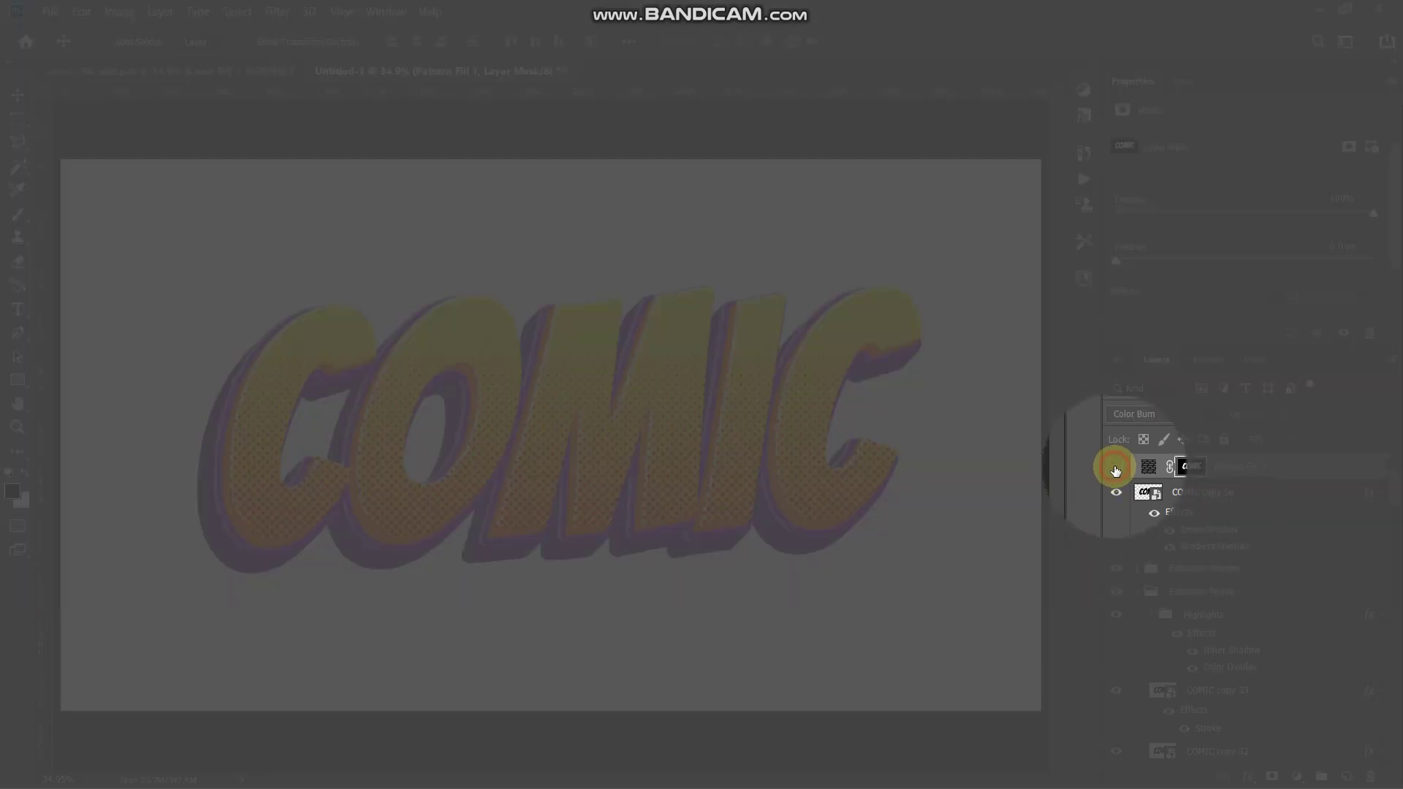
Hide the Pattern Fill 1 layer and select the letters' pale cream highlights with Color Range, using Sampled Colors at fuzziness 156.
click(1115, 467)
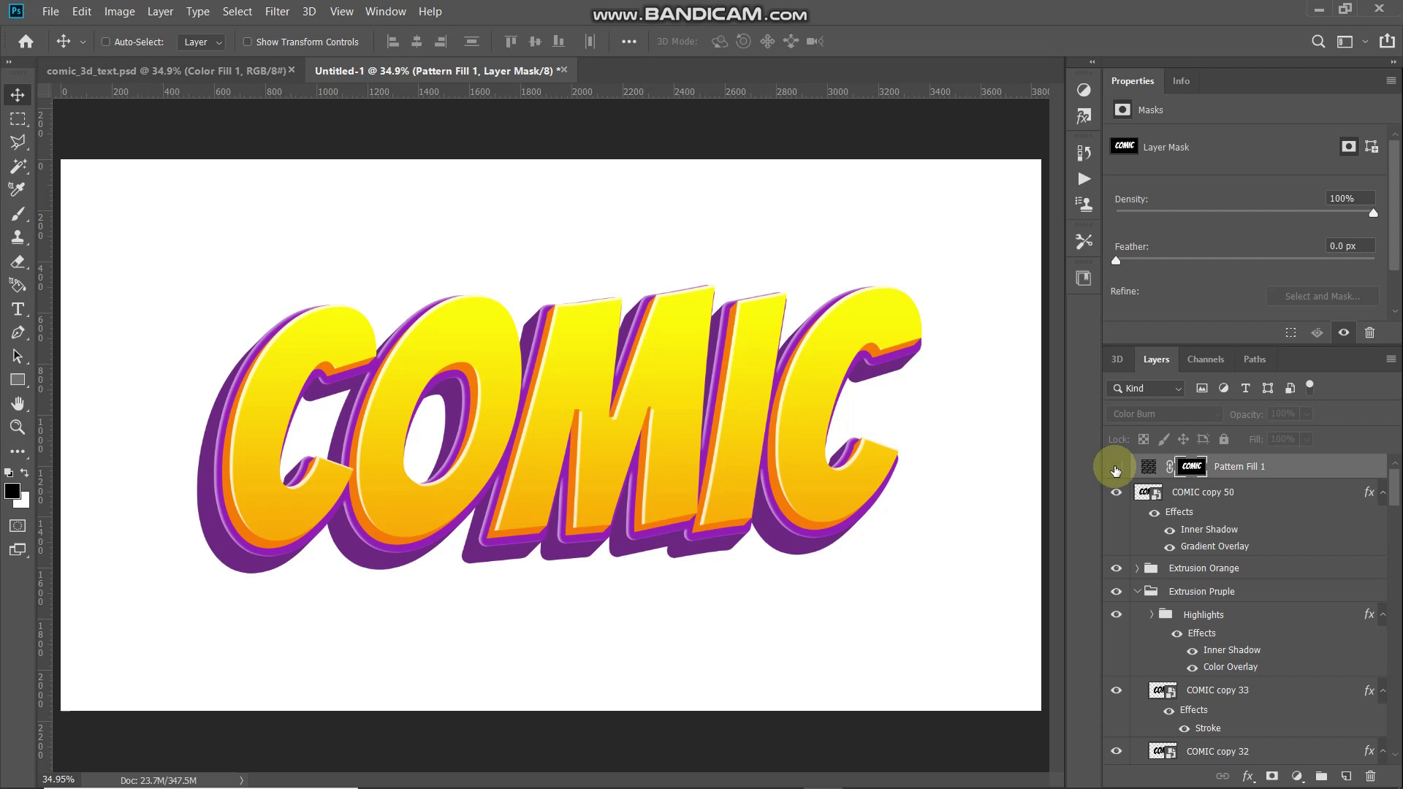
click(1205, 500)
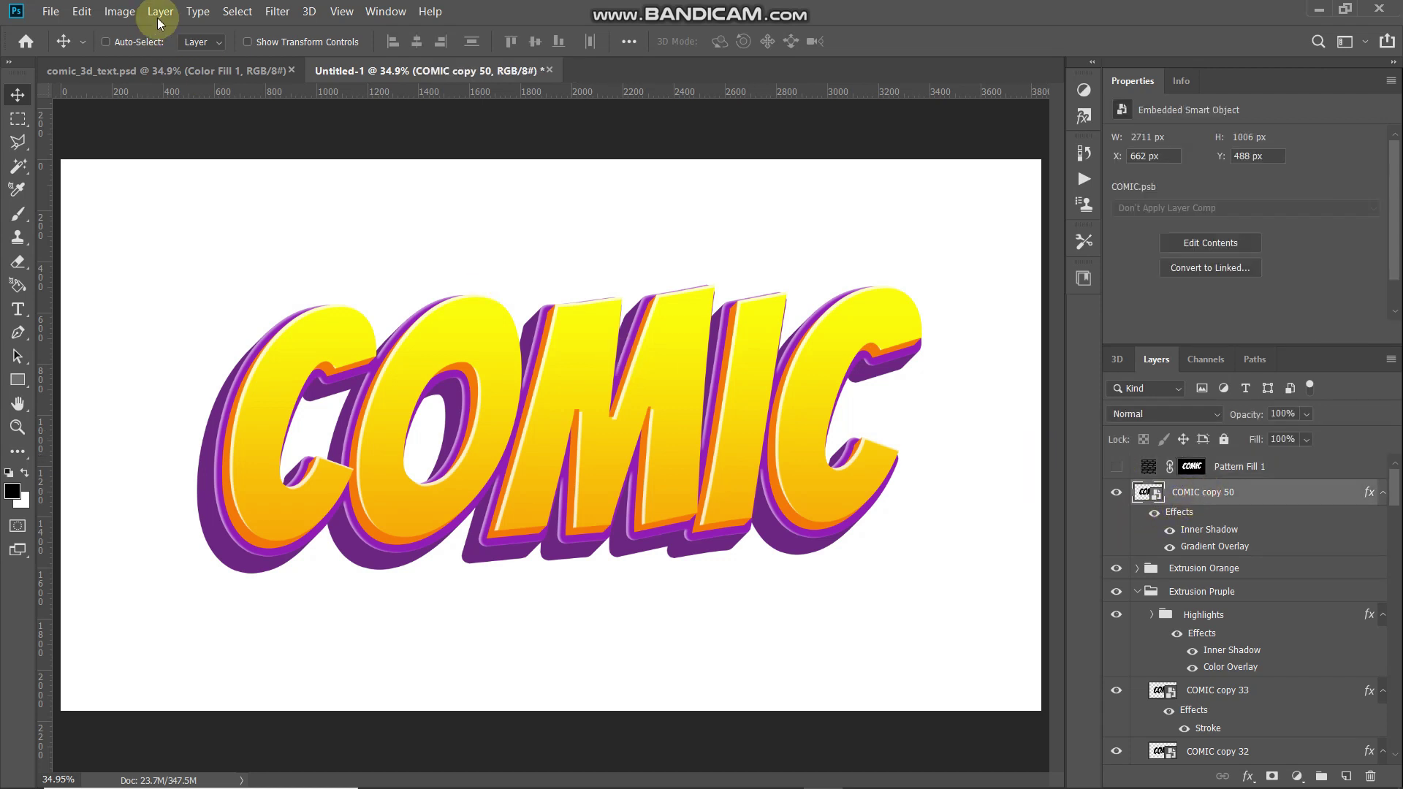
click(238, 20)
click(244, 180)
click(1037, 135)
click(1018, 154)
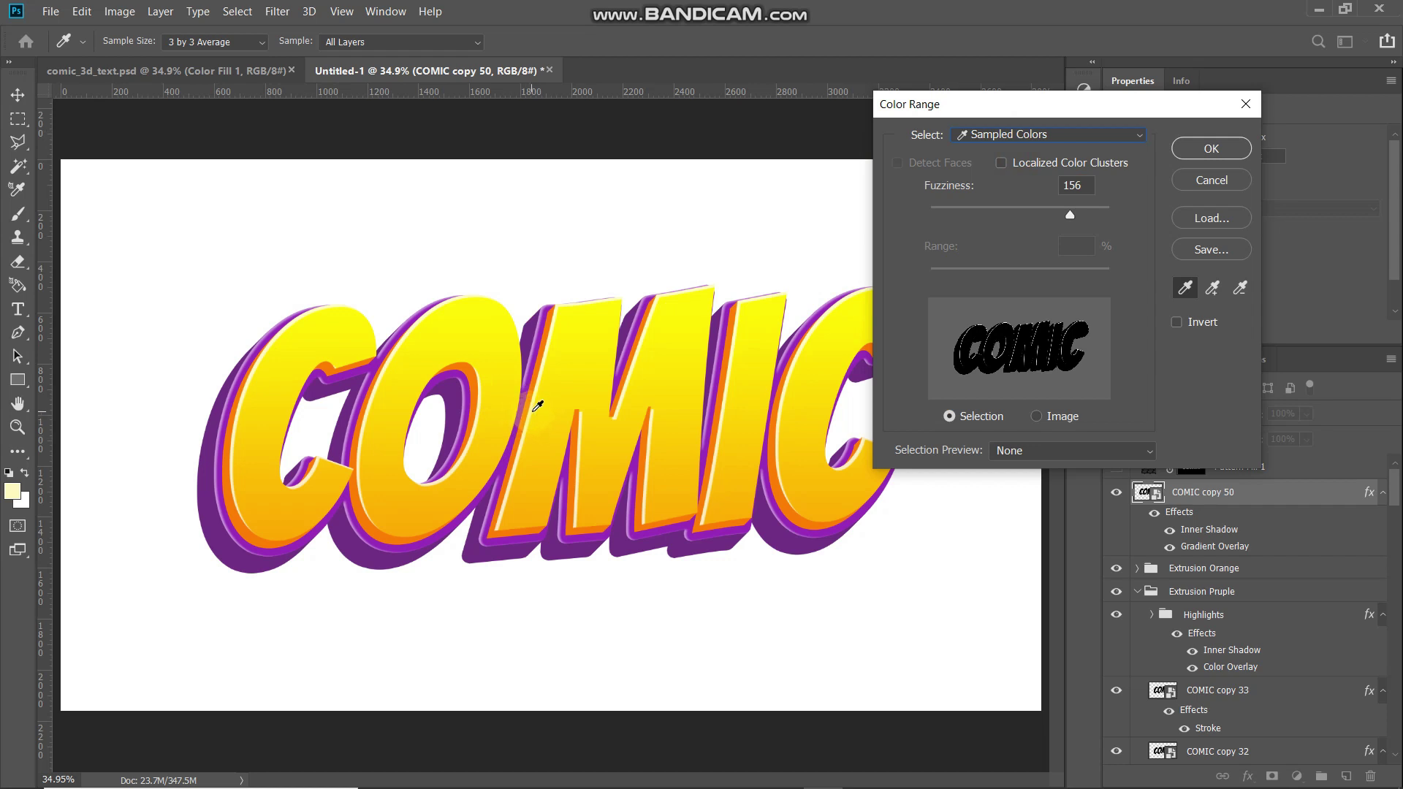
key(ctrl)
scroll(537, 406, up, 4)
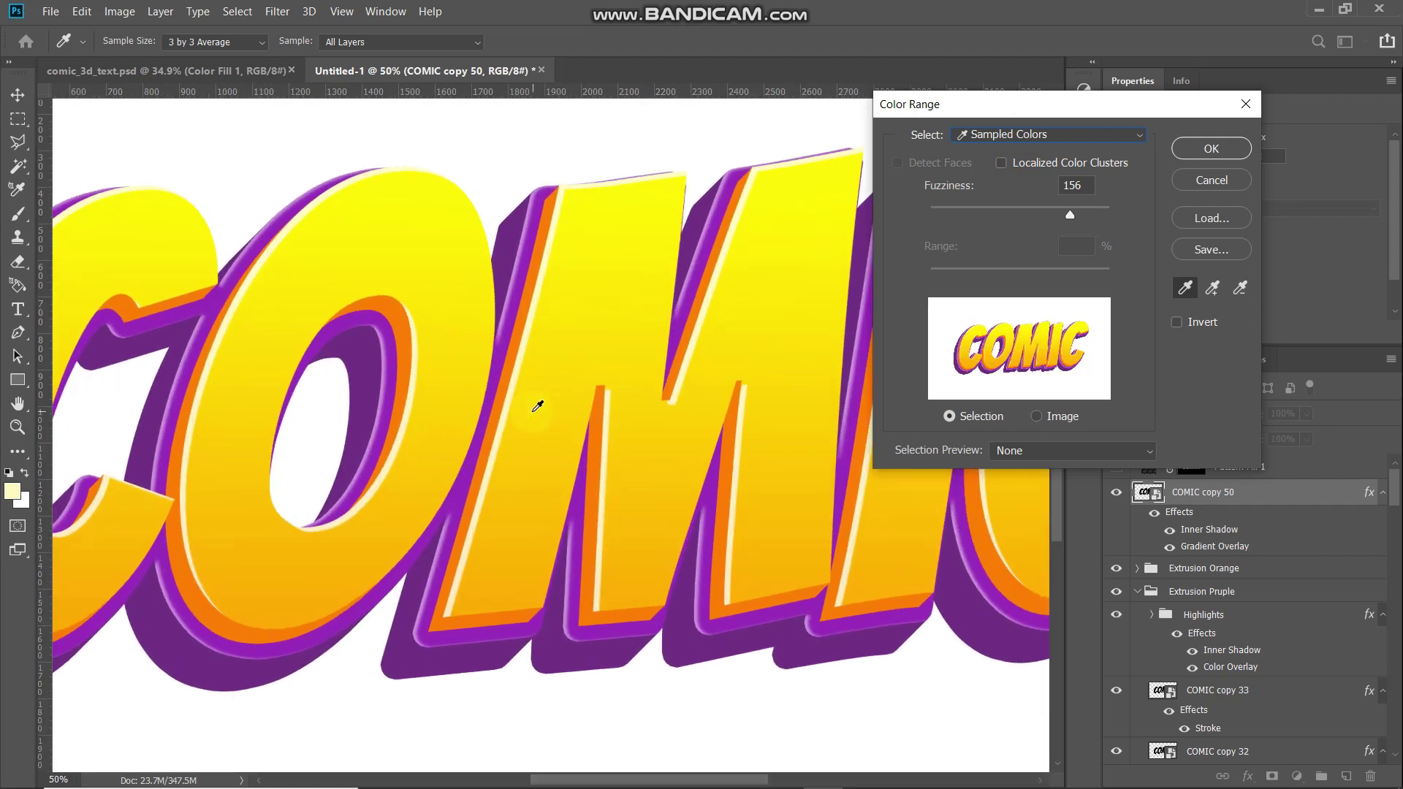
click(495, 352)
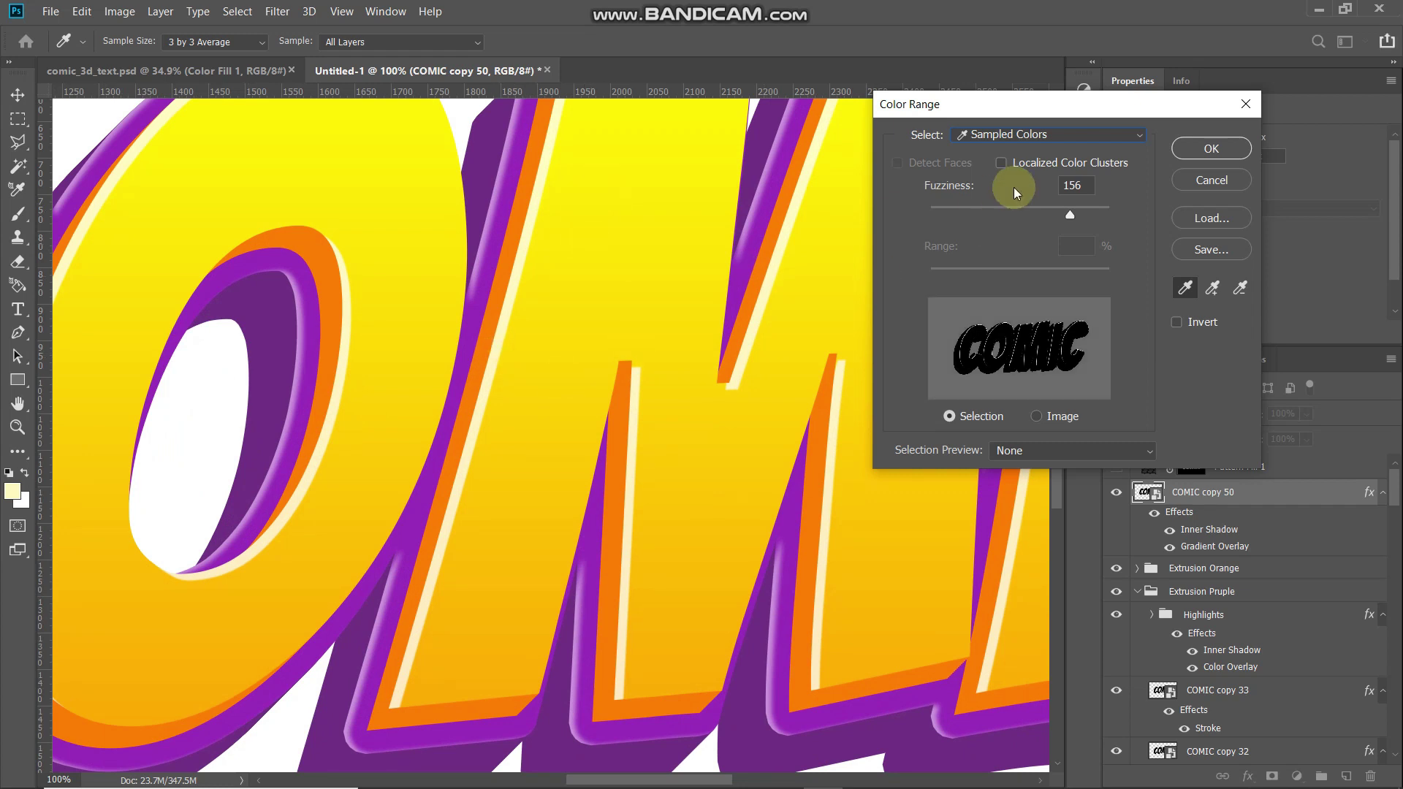
click(1091, 184)
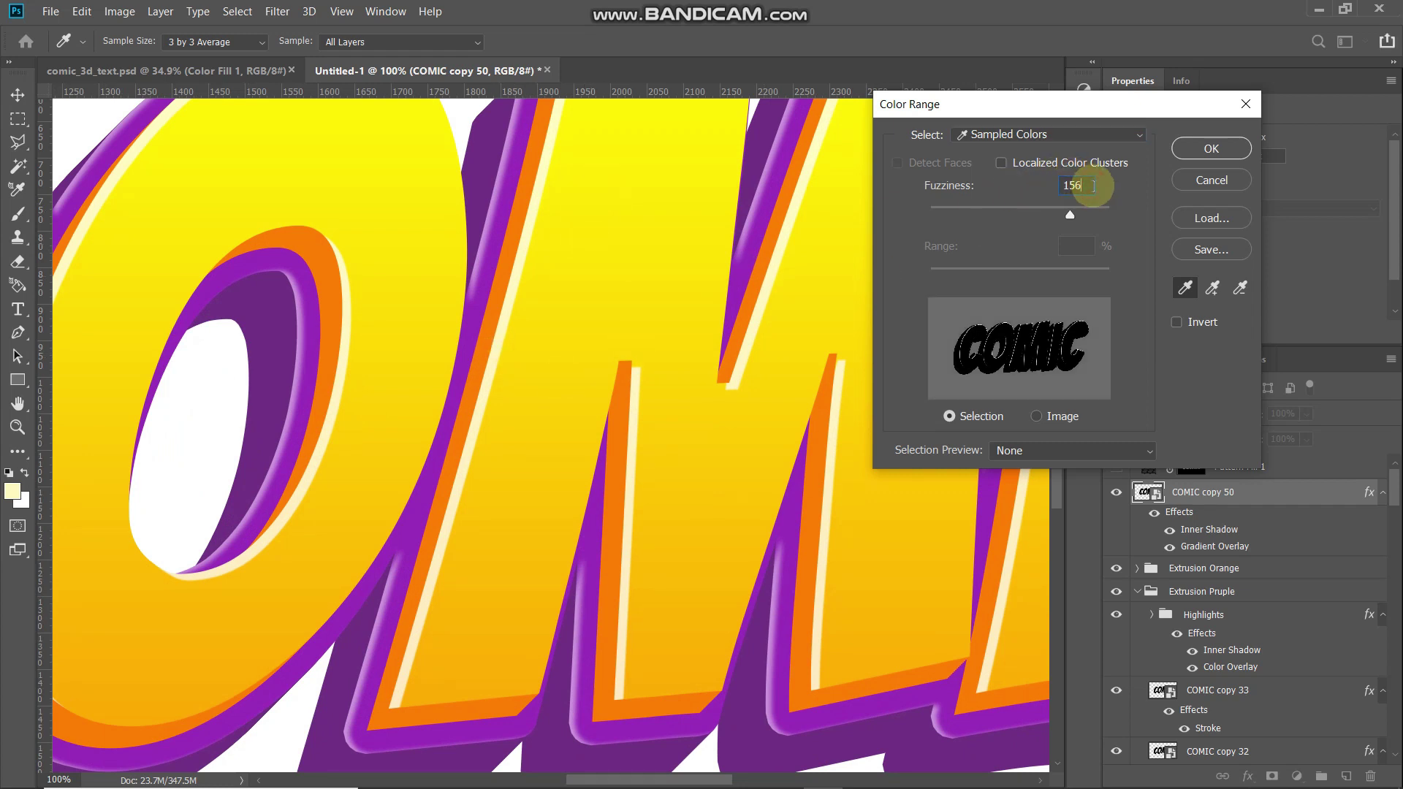
click(1211, 148)
key(ctrl+minus)
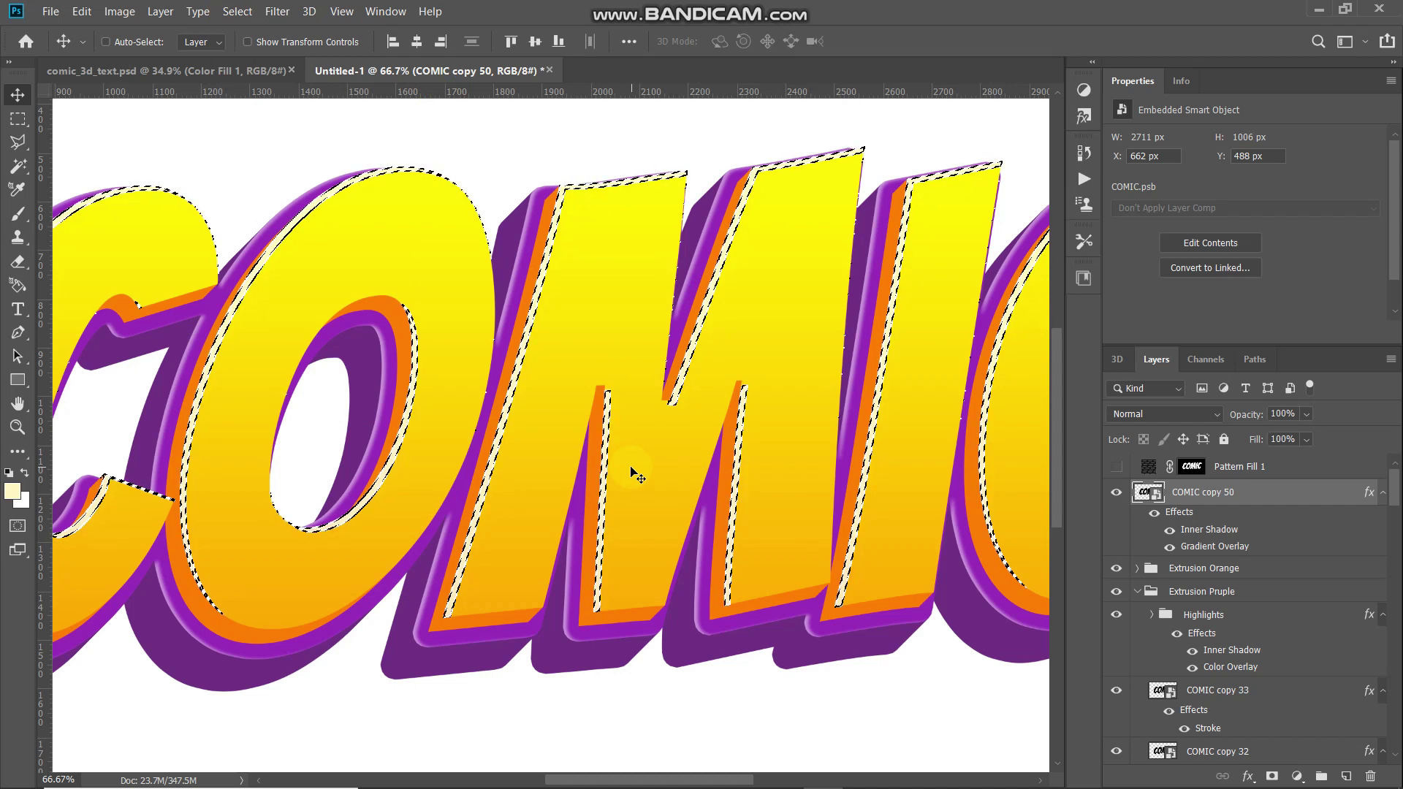
Expand the highlight selection by 1 pixel.
click(239, 12)
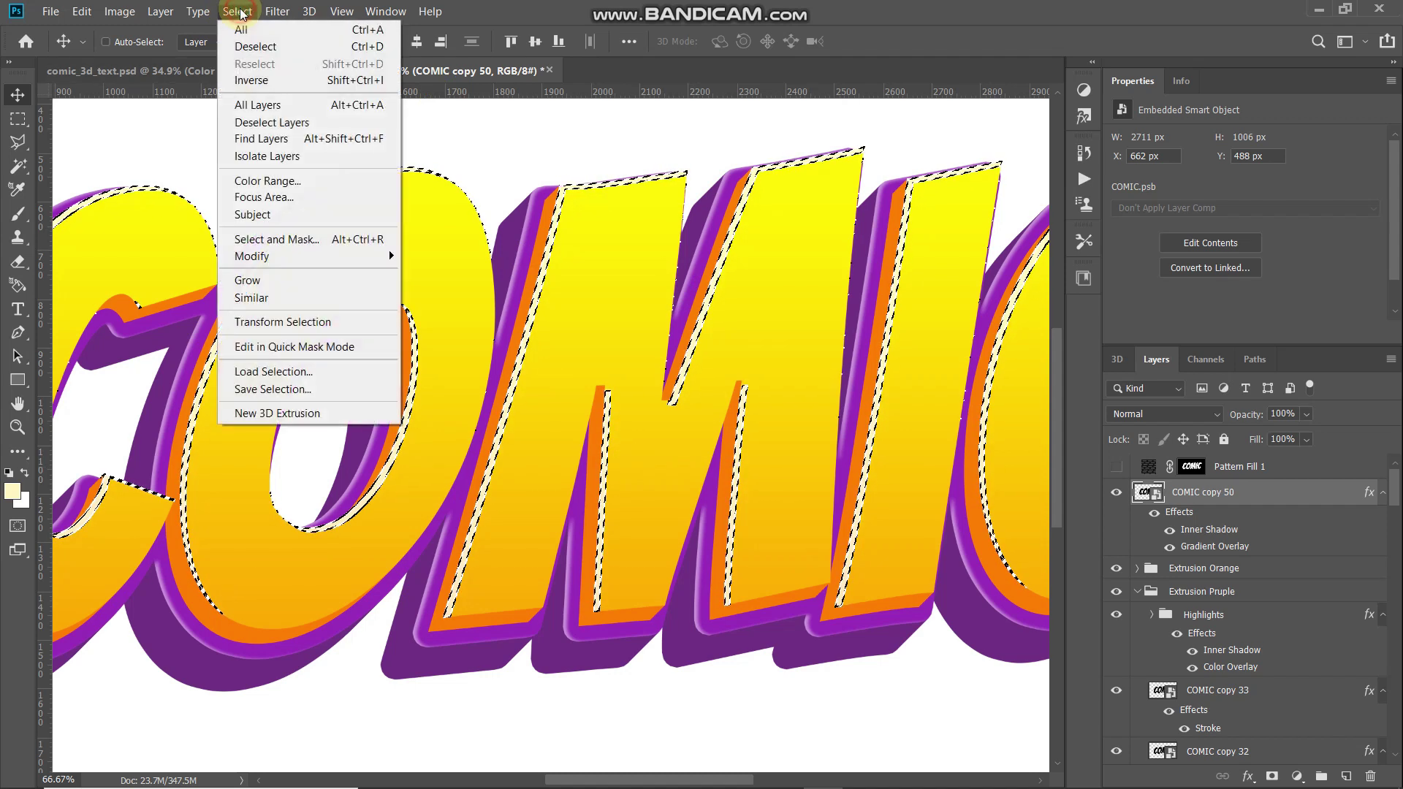
mouse_move(387, 255)
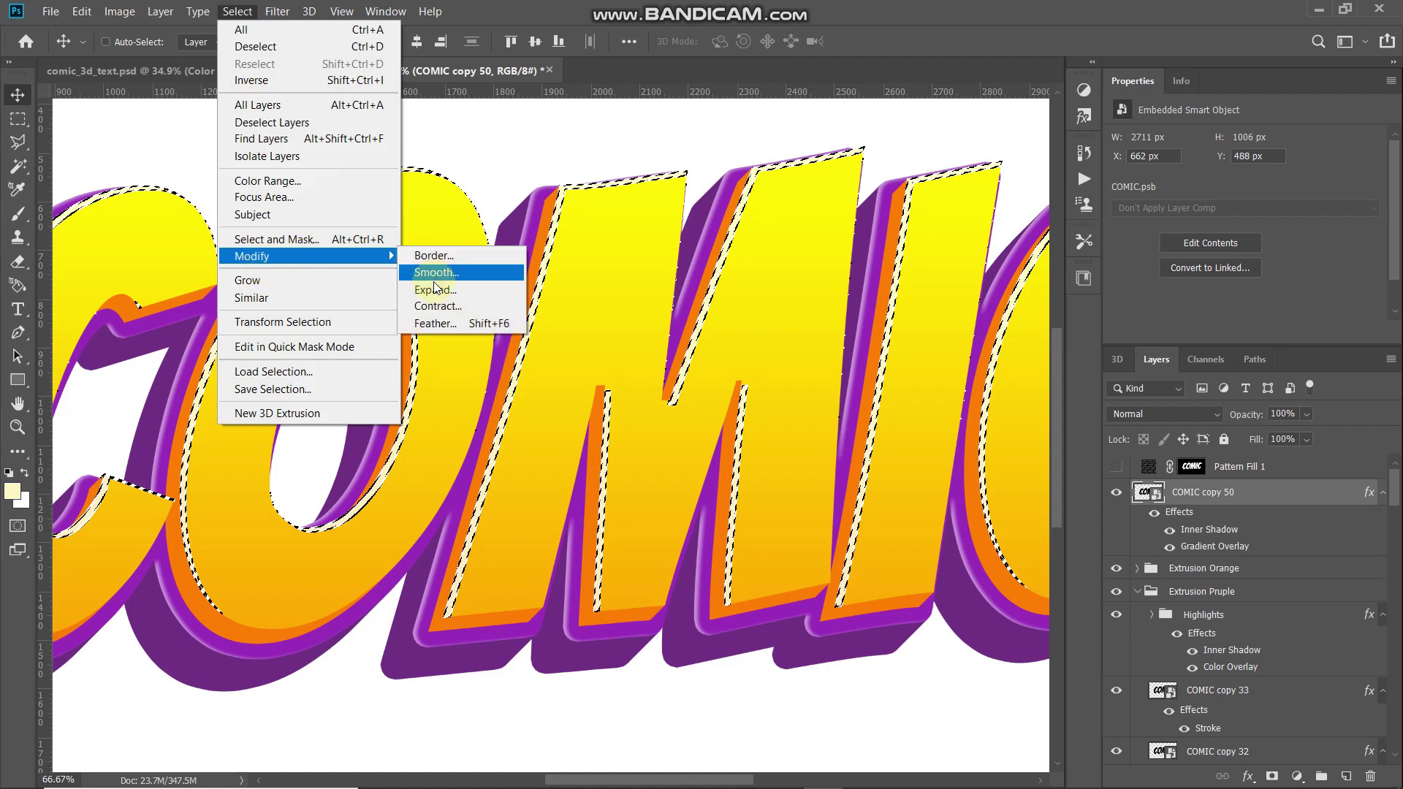
click(434, 291)
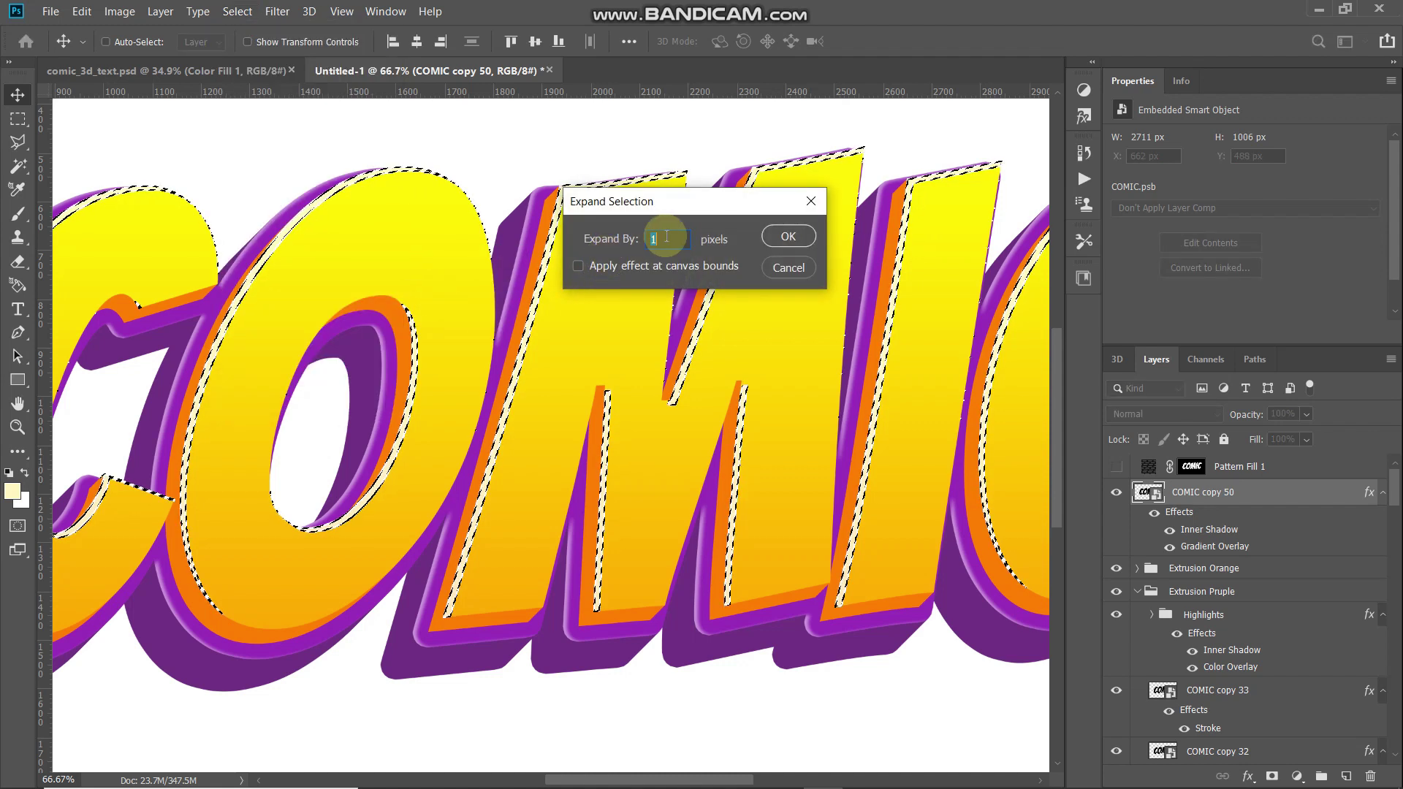
click(787, 239)
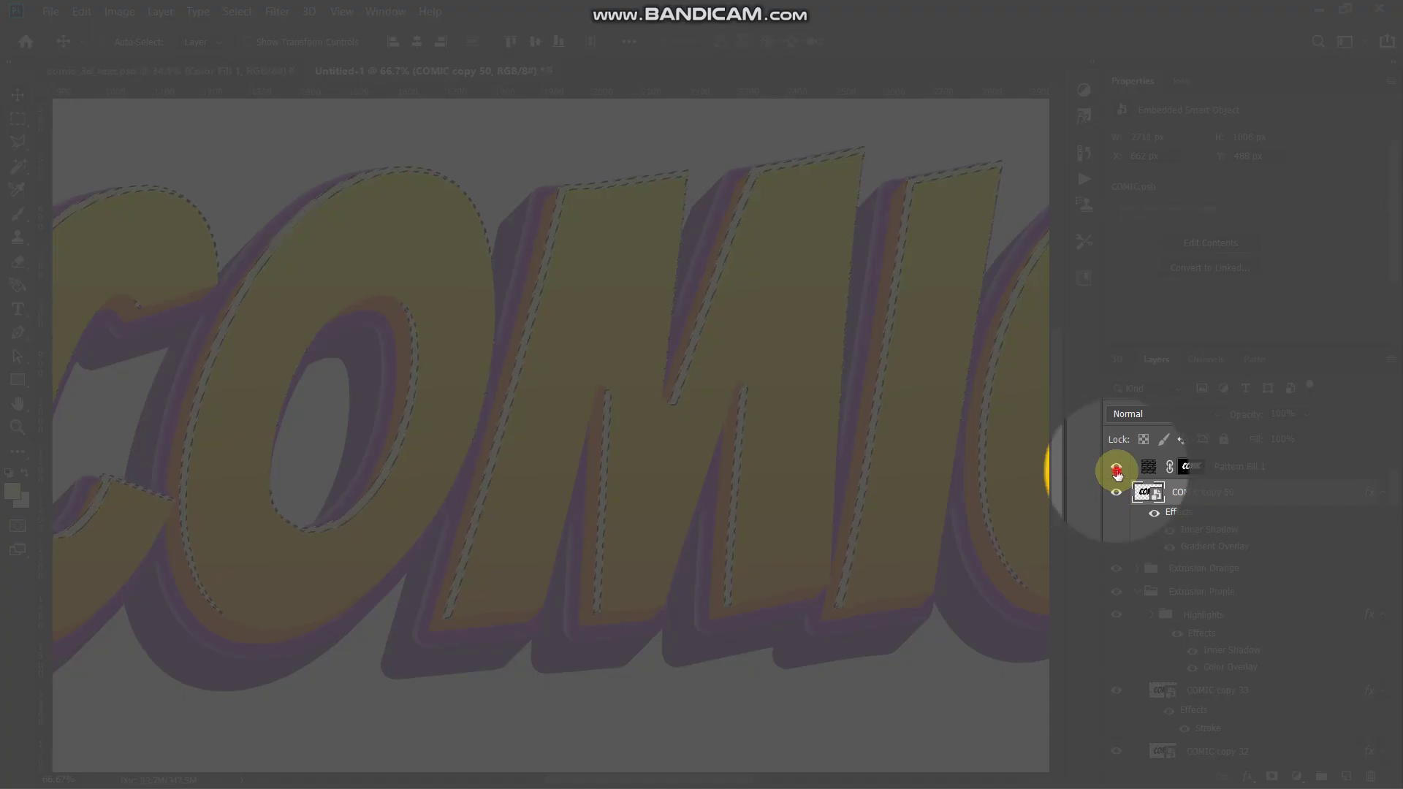
Show the Pattern Fill 1 layer, fill the highlight selection with Black at 100% opacity on its layer mask, and deselect.
click(1116, 469)
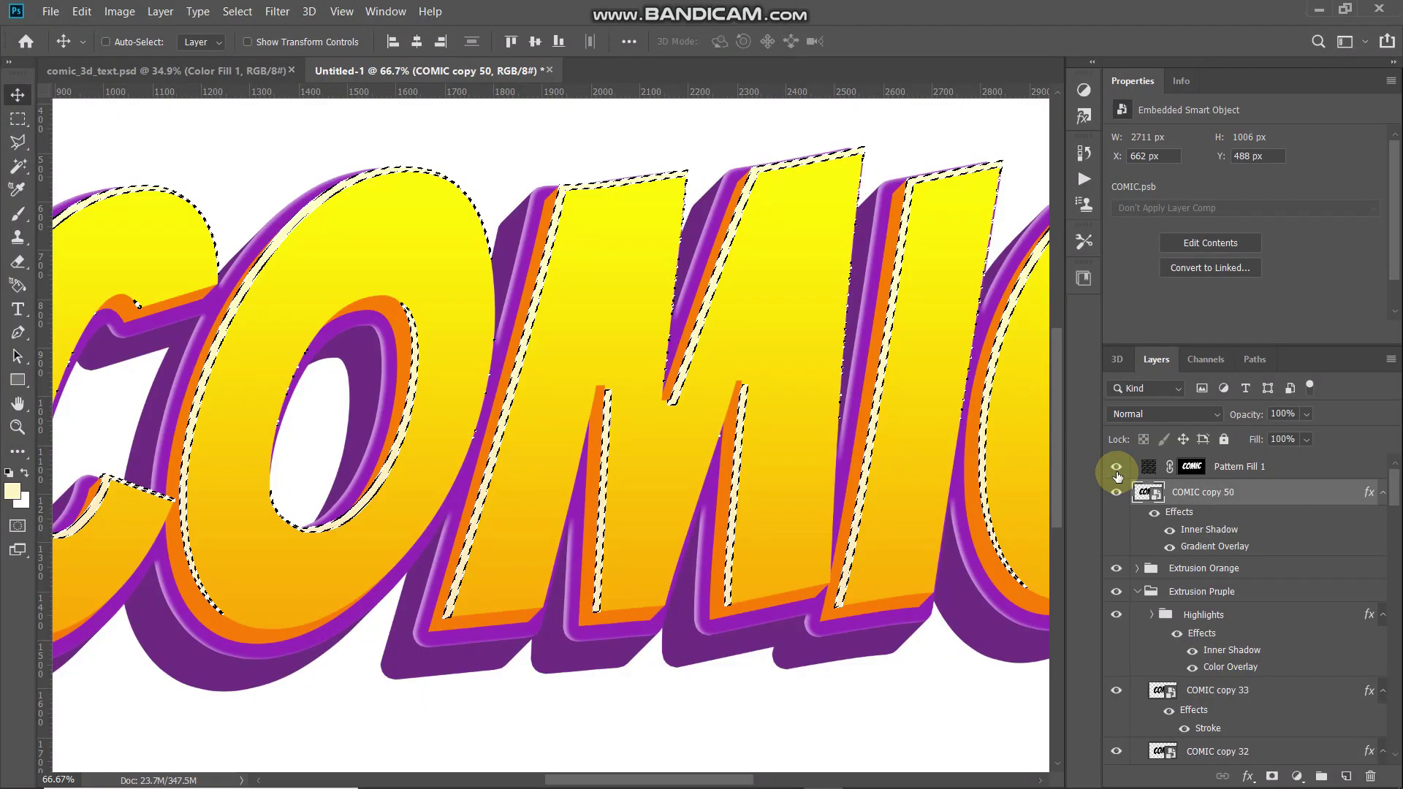
key(ctrl+BackSpace)
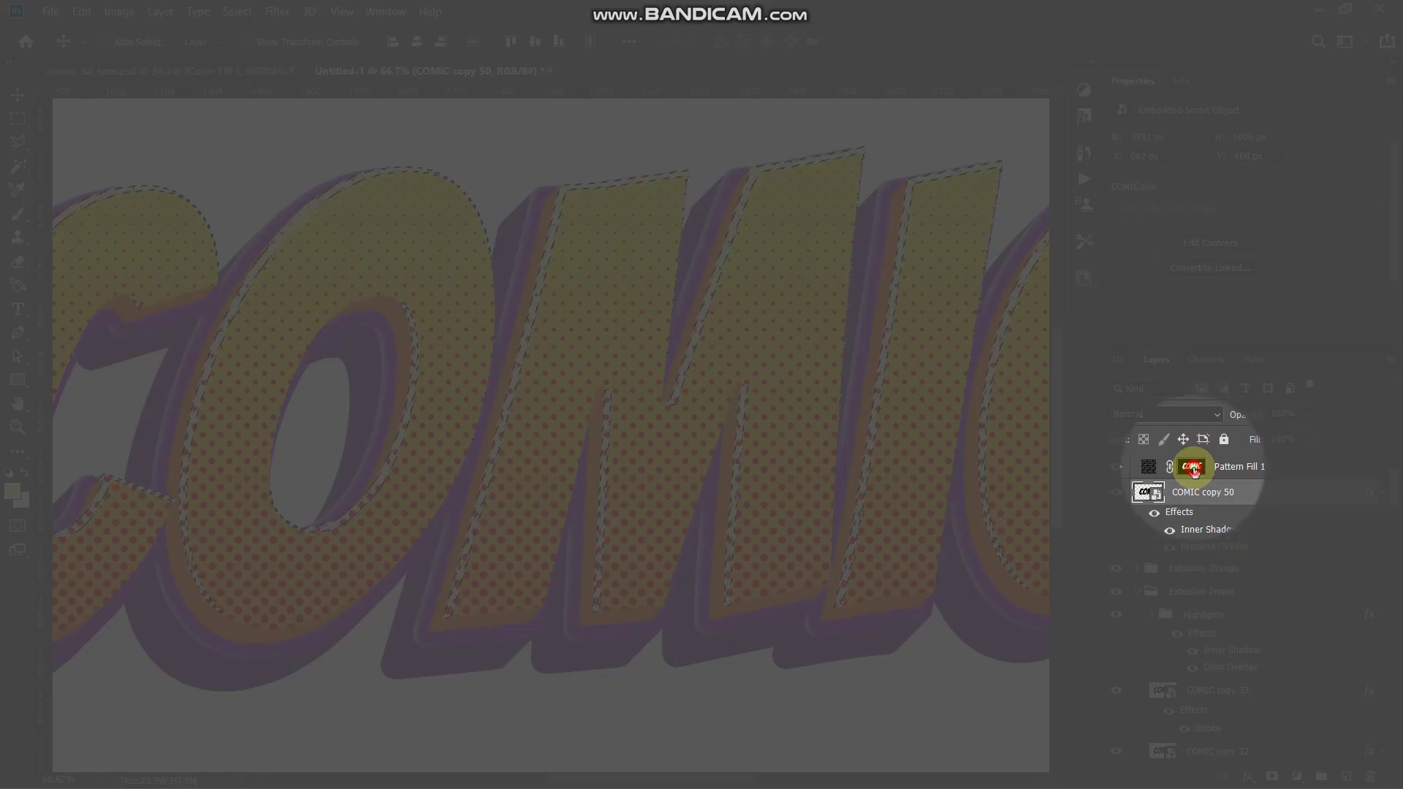
click(1192, 469)
click(81, 11)
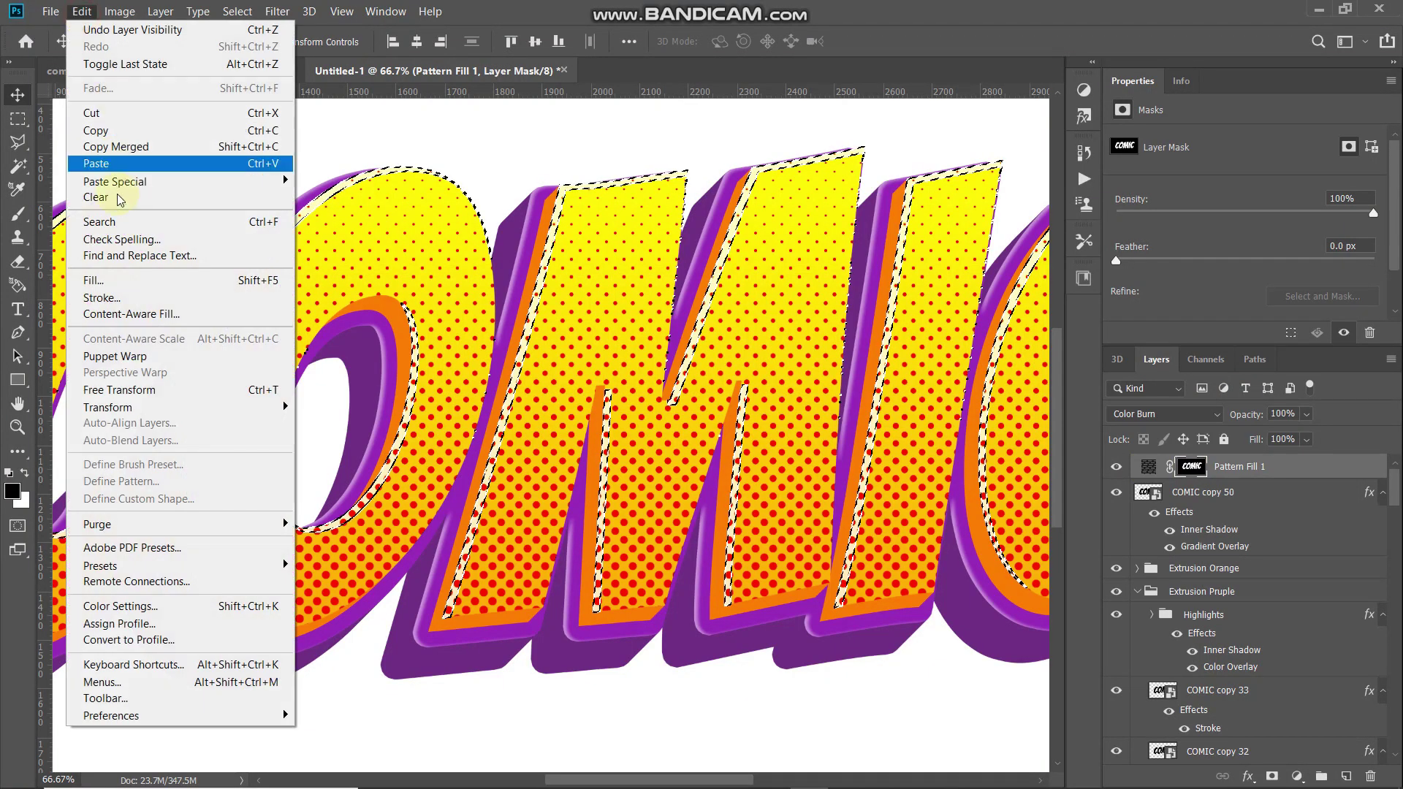
click(93, 281)
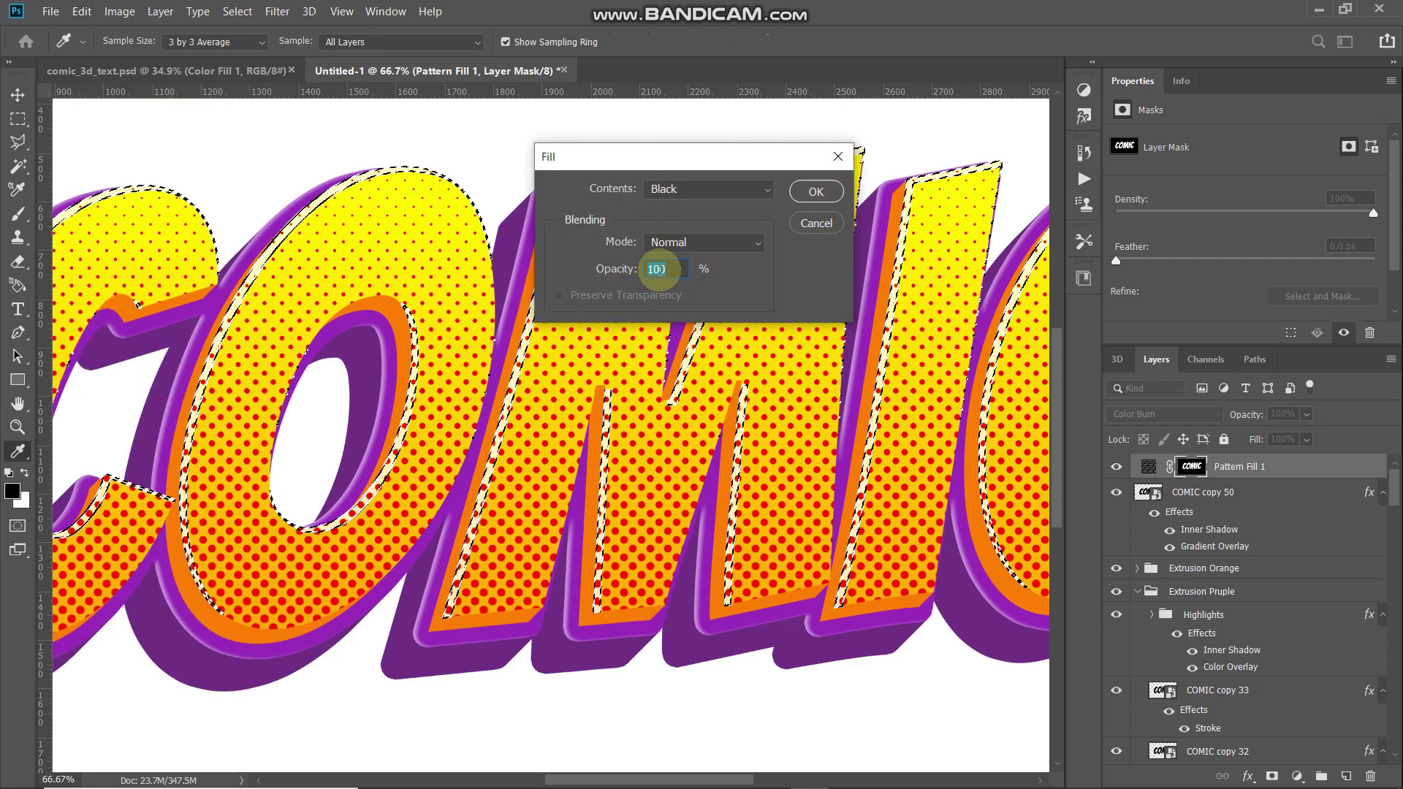
click(802, 192)
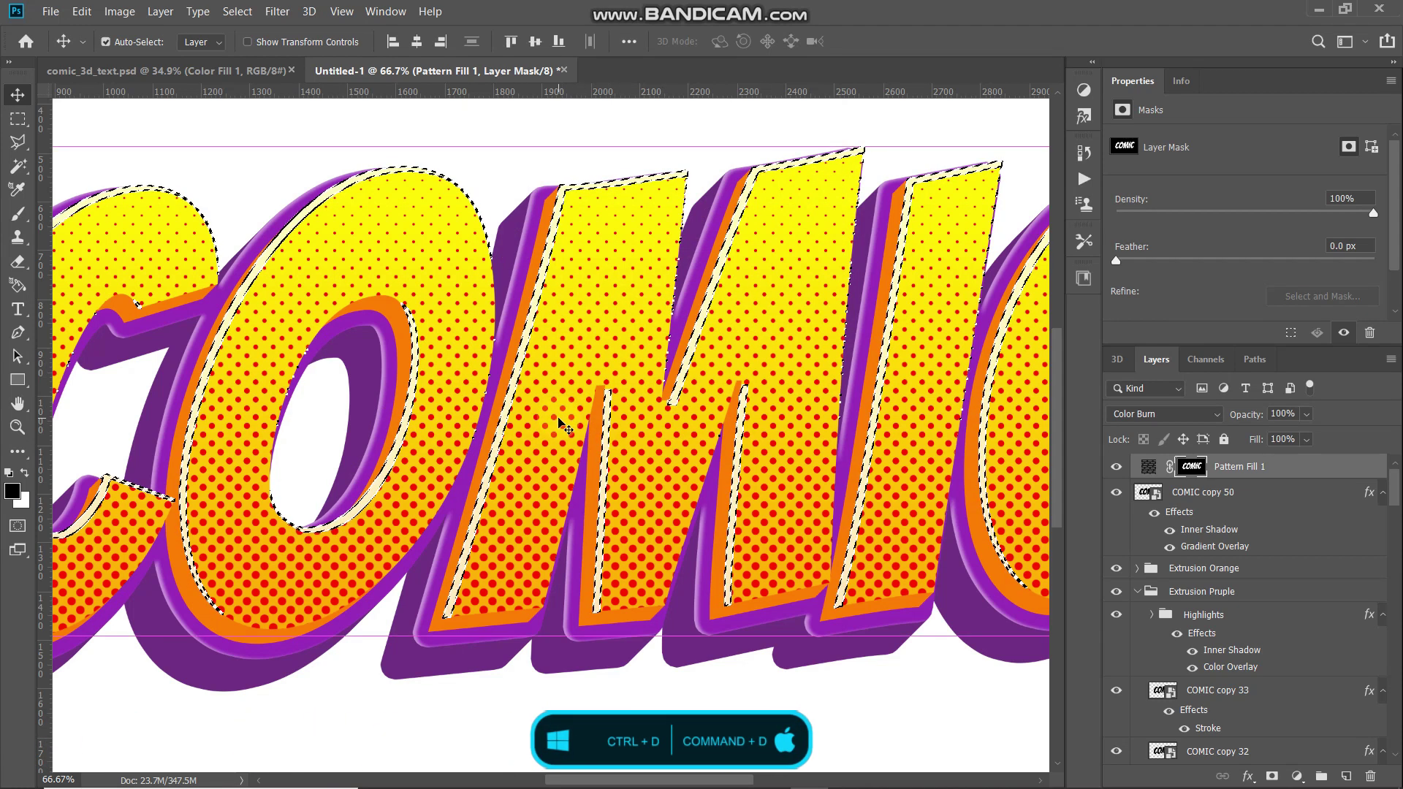
key(ctrl+d)
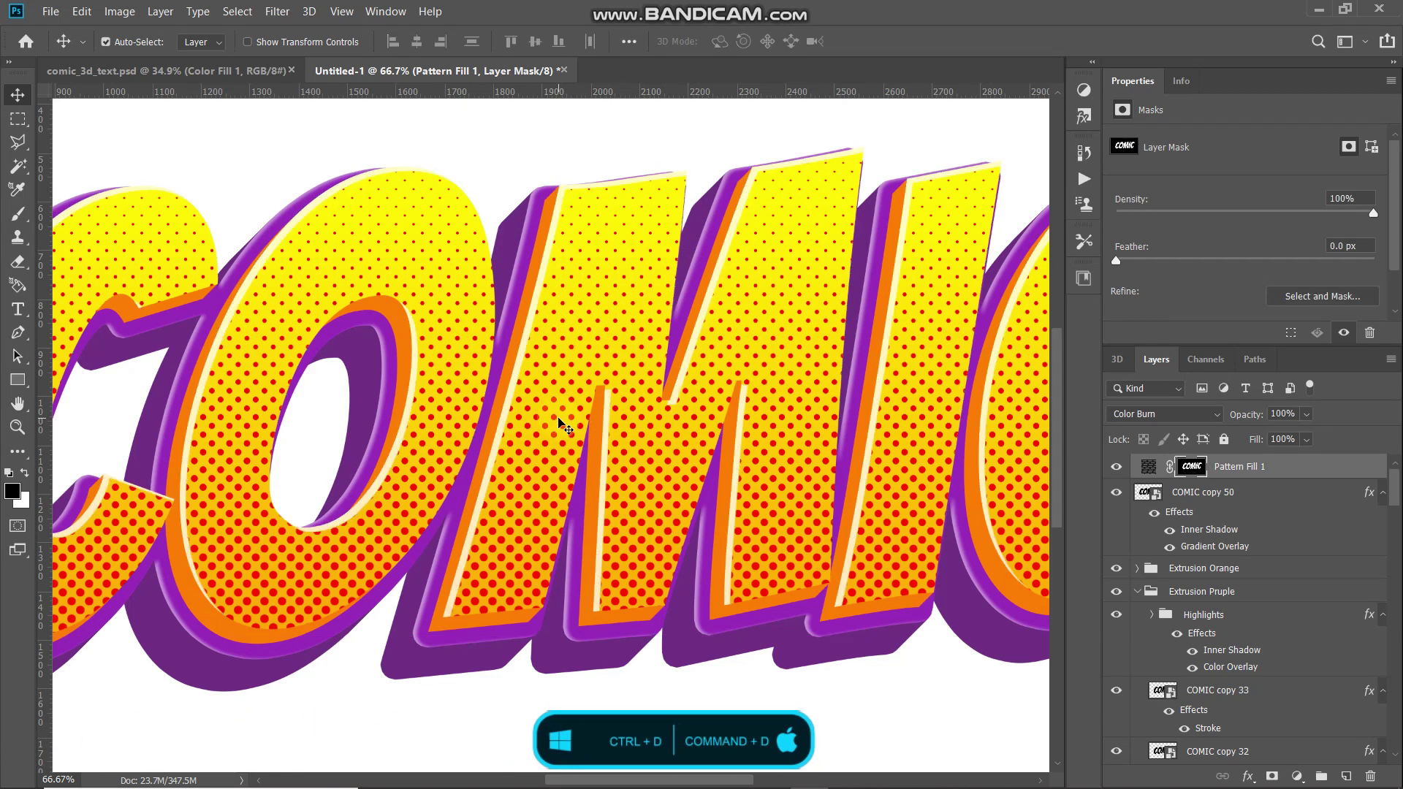
key(ctrl+0)
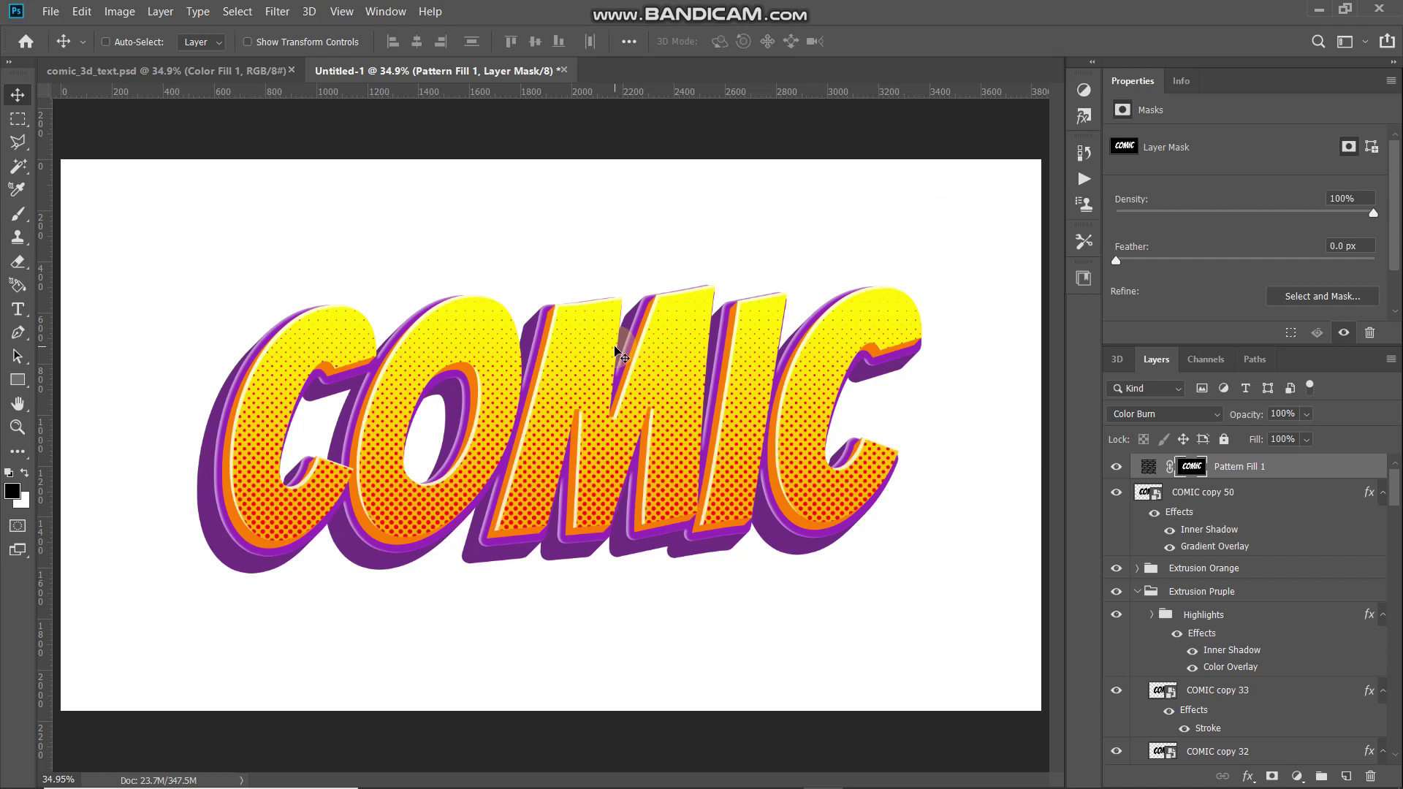
Collapse the Extrusion Pruple group and place the 1354 image as an embedded object directly above the Background layer.
click(1136, 593)
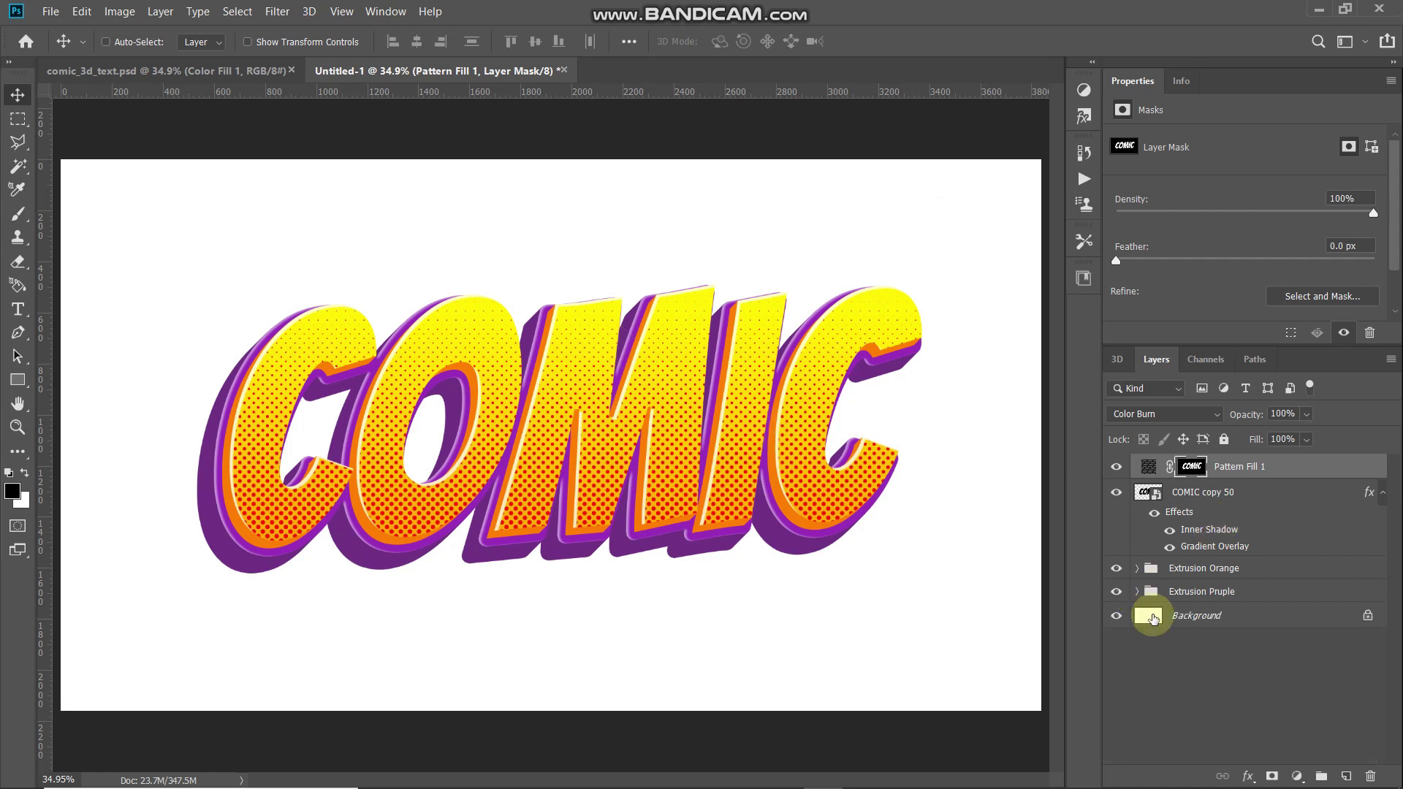
click(1282, 616)
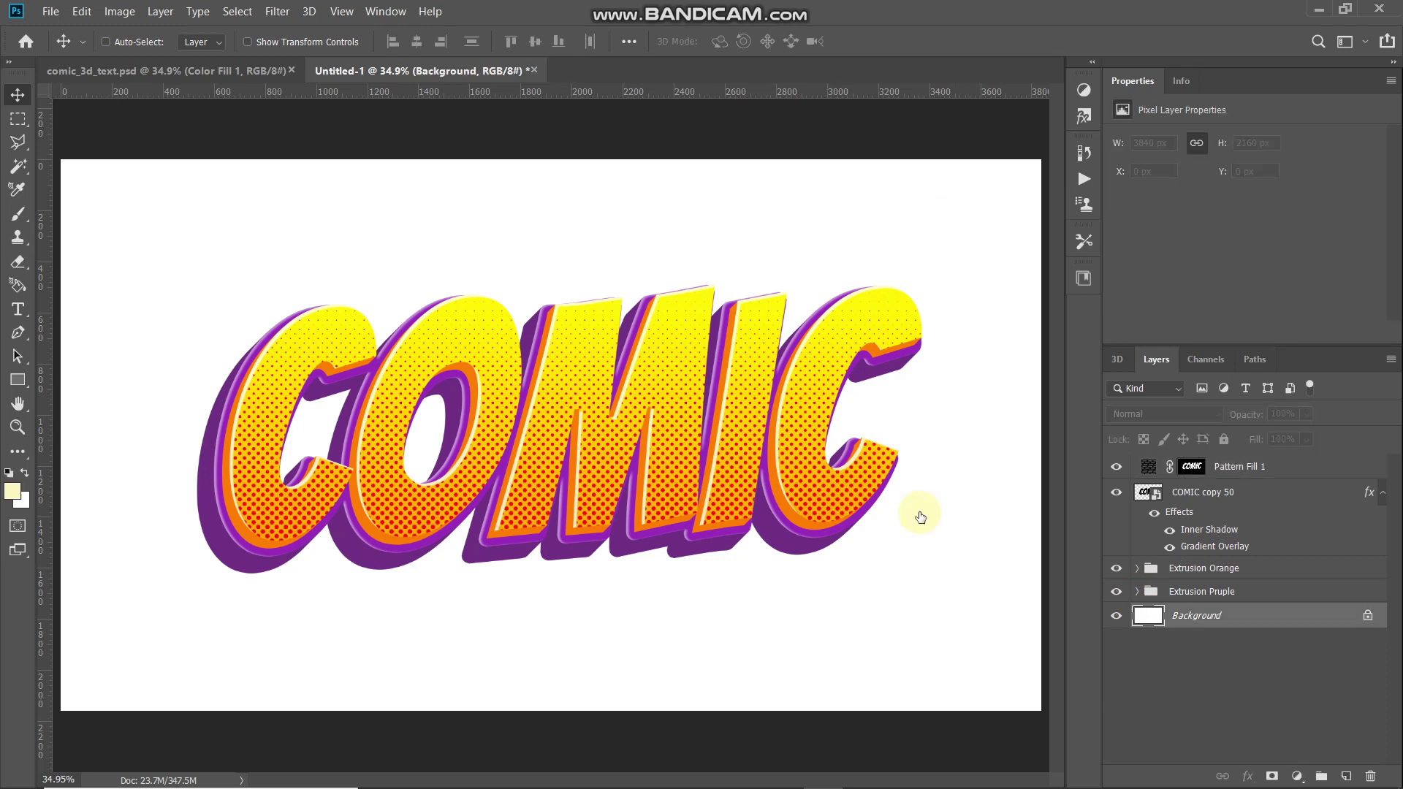
click(50, 12)
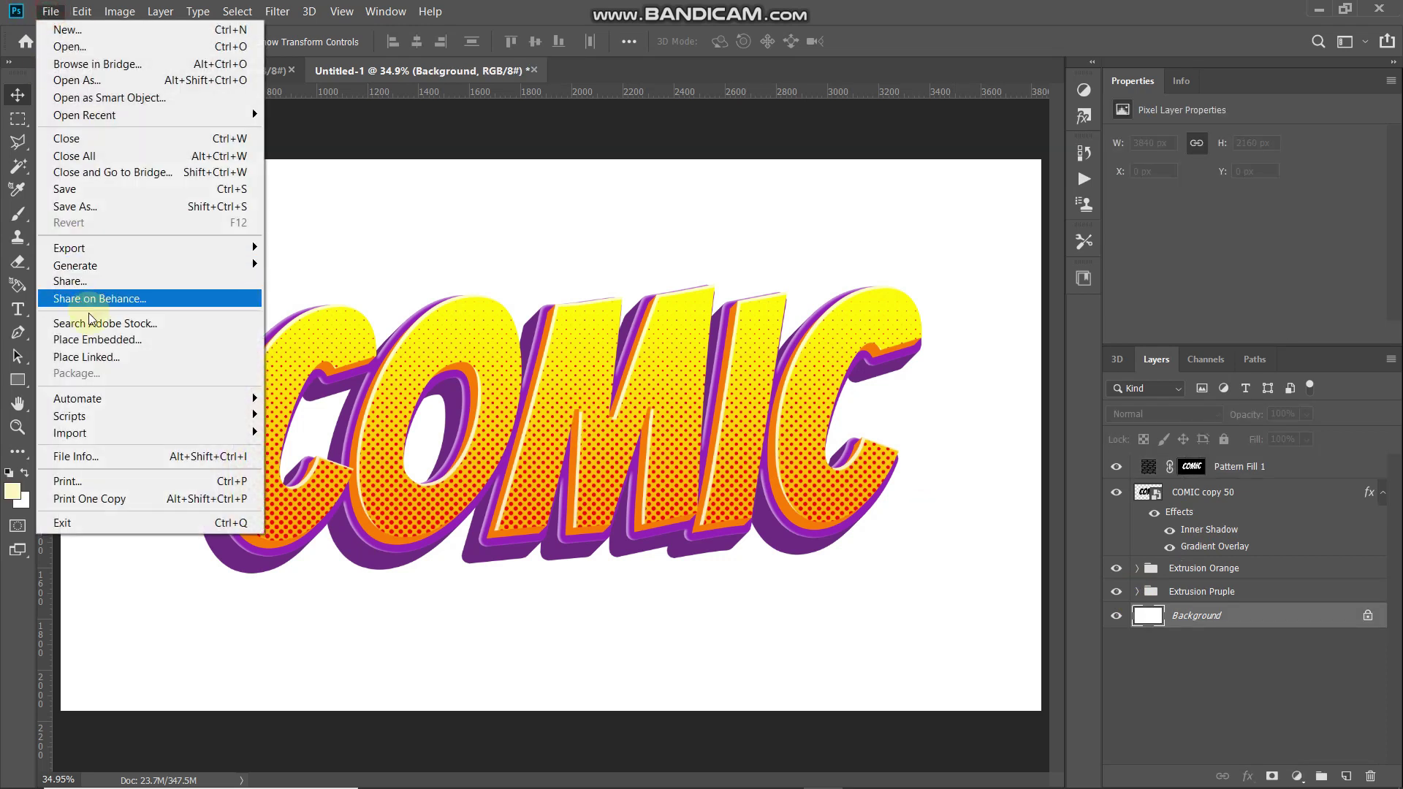
click(89, 339)
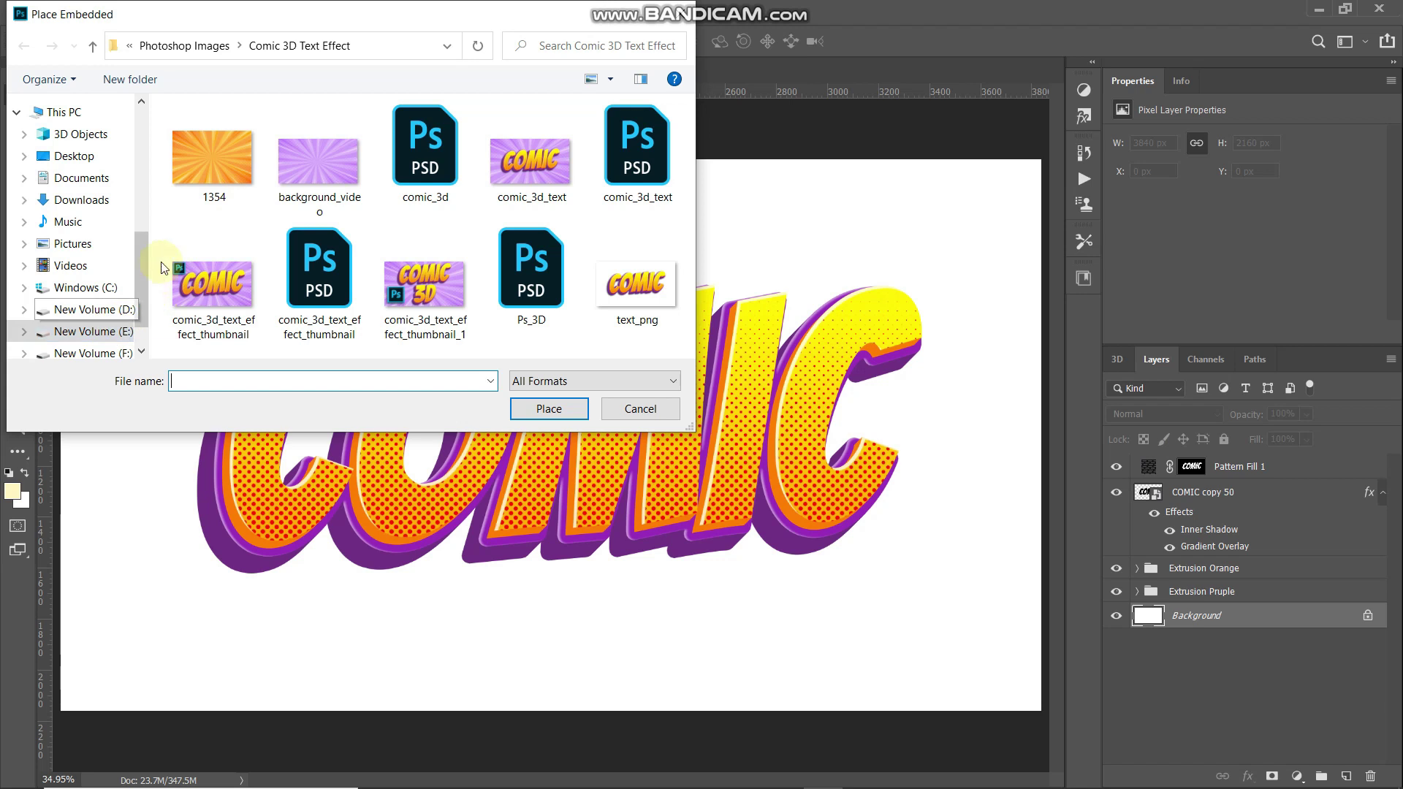
click(206, 180)
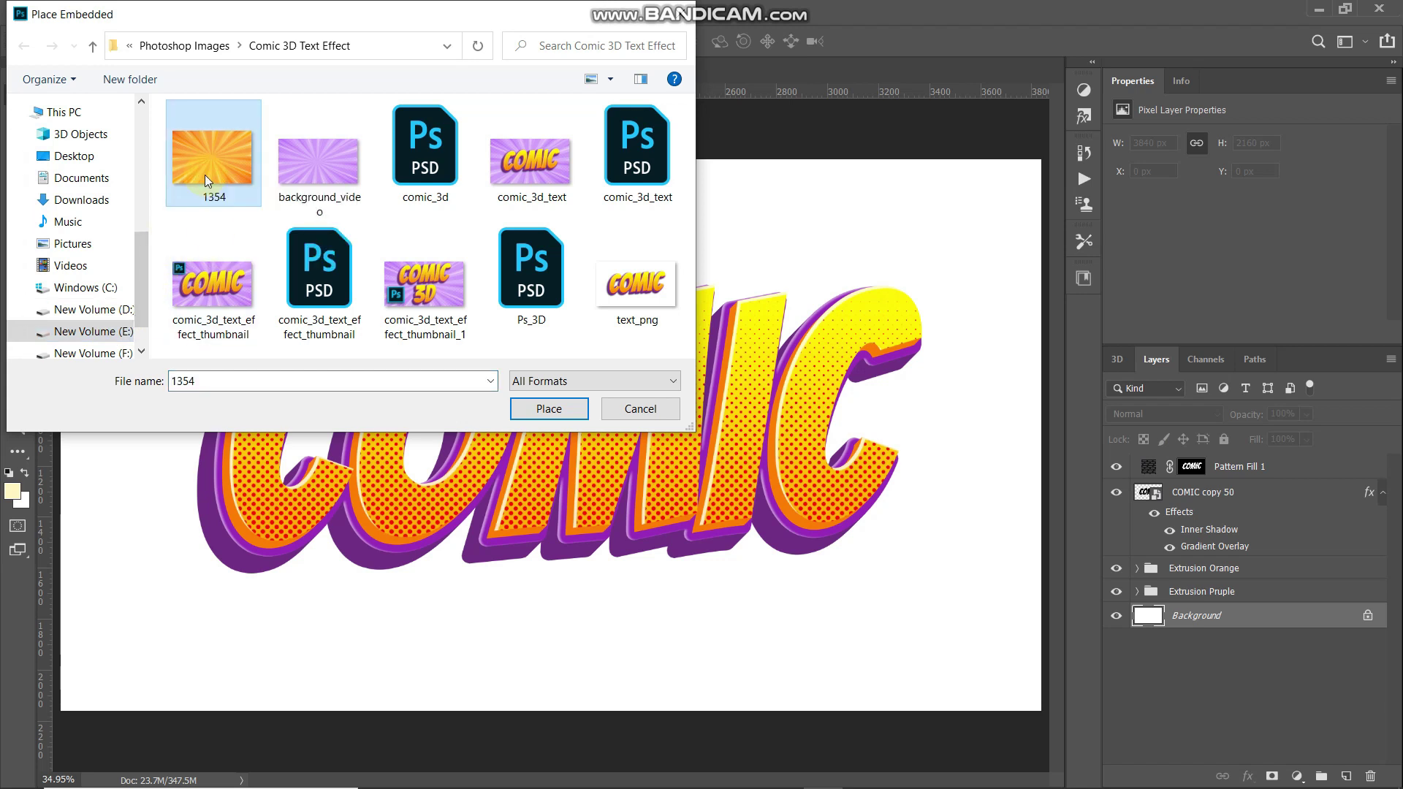
click(528, 409)
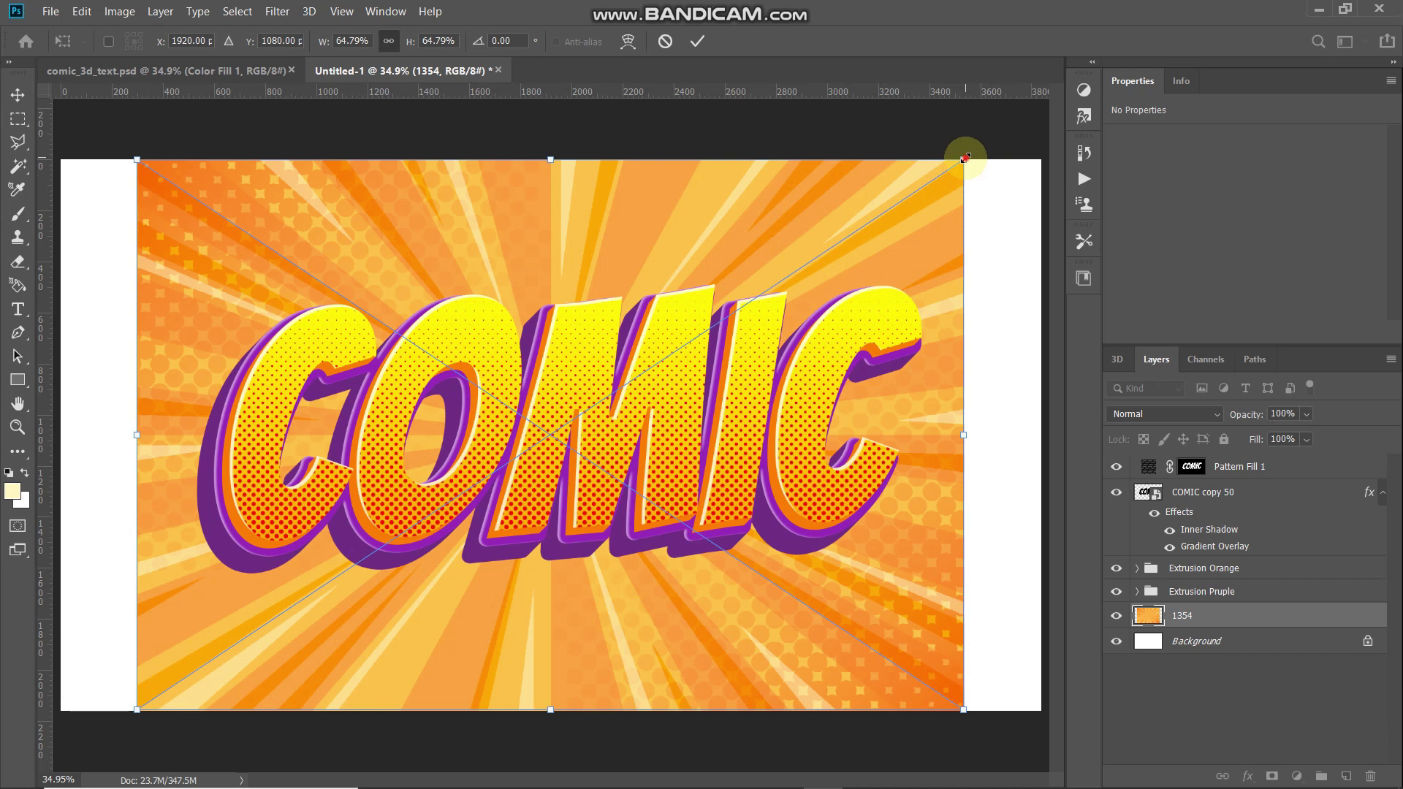
Enlarge the placed 1354 image to about 3884 × 2590 px so it covers the whole canvas.
drag(965, 157, 1050, 101)
drag(136, 710, 47, 764)
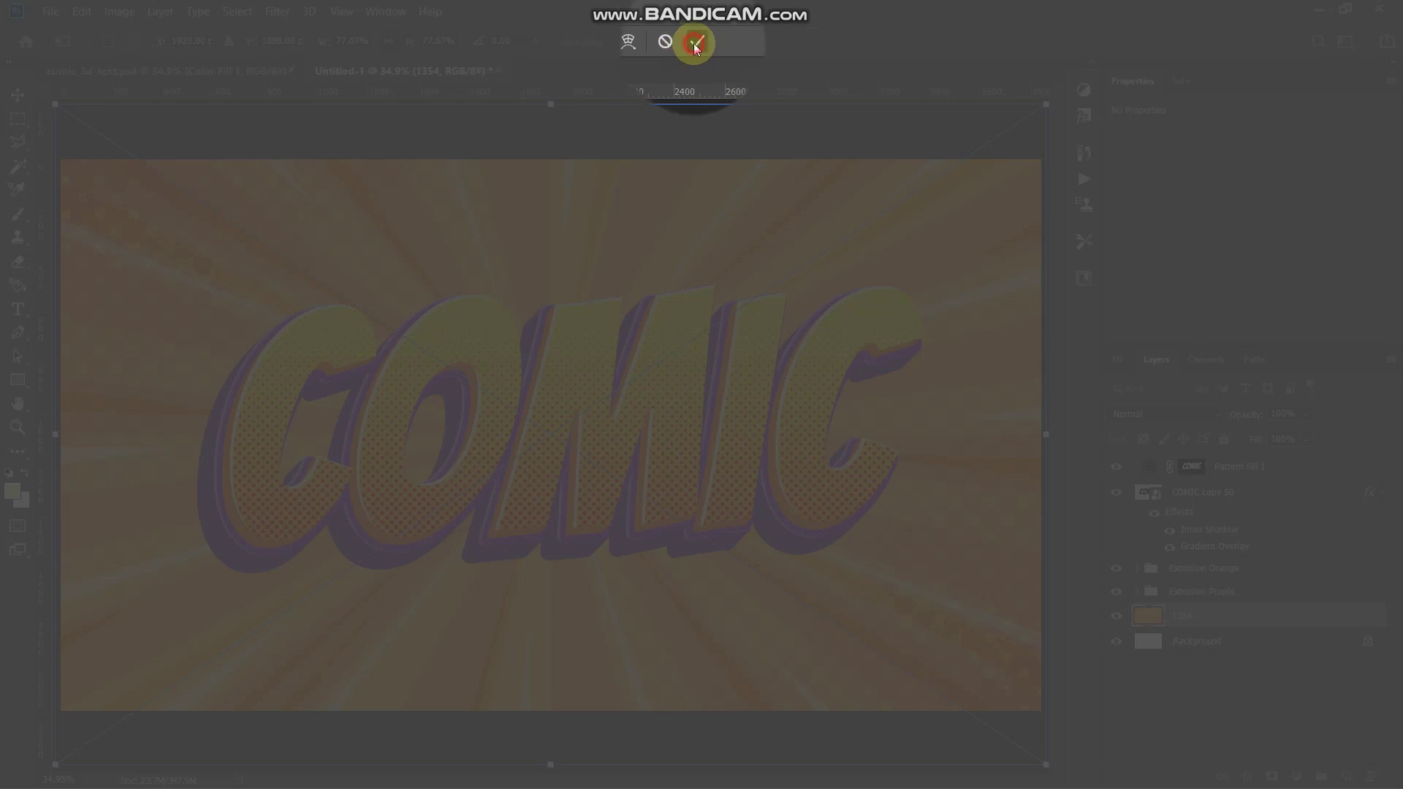
click(694, 42)
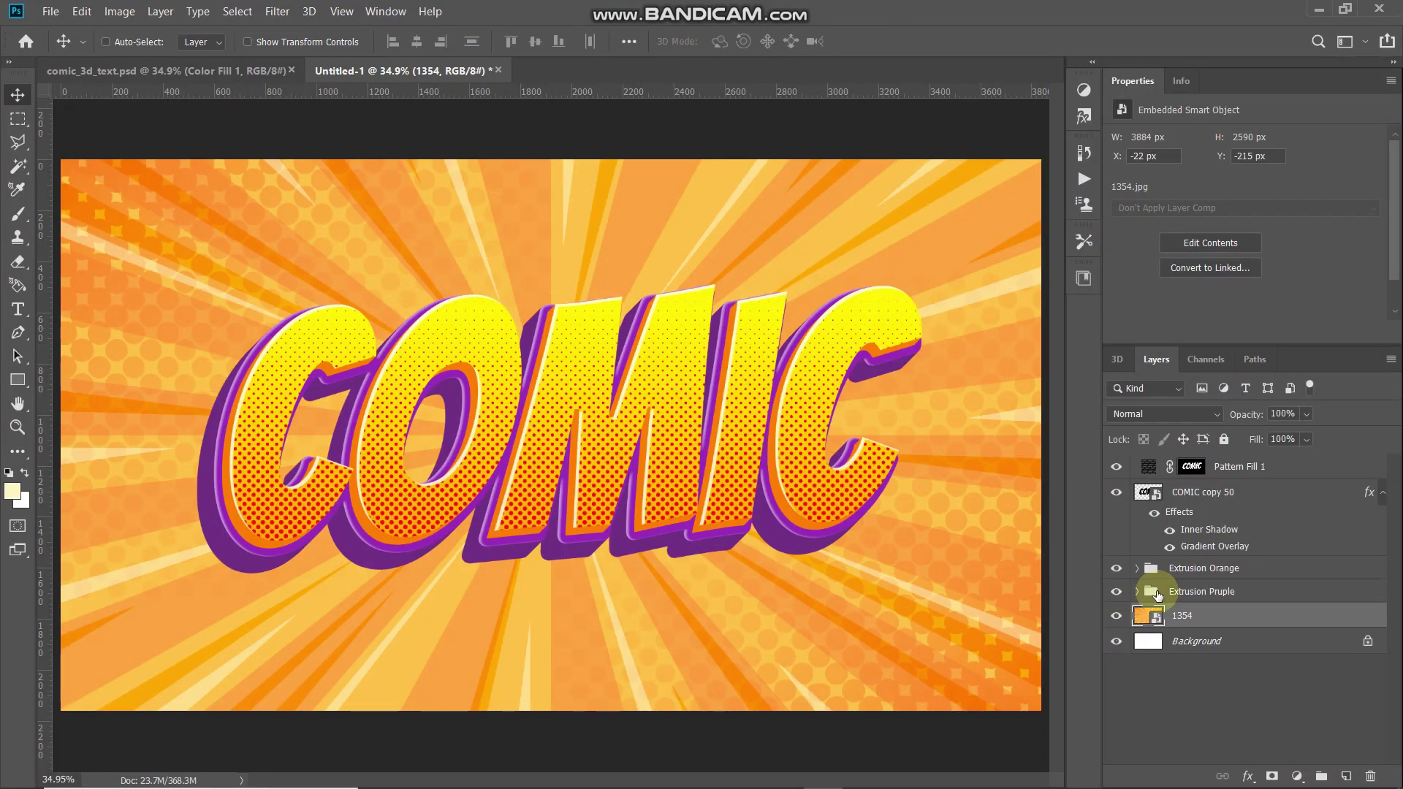
Add a Solid Color fill layer in #5b00a9 above the 1354 image and set its blend mode to Color.
click(1298, 773)
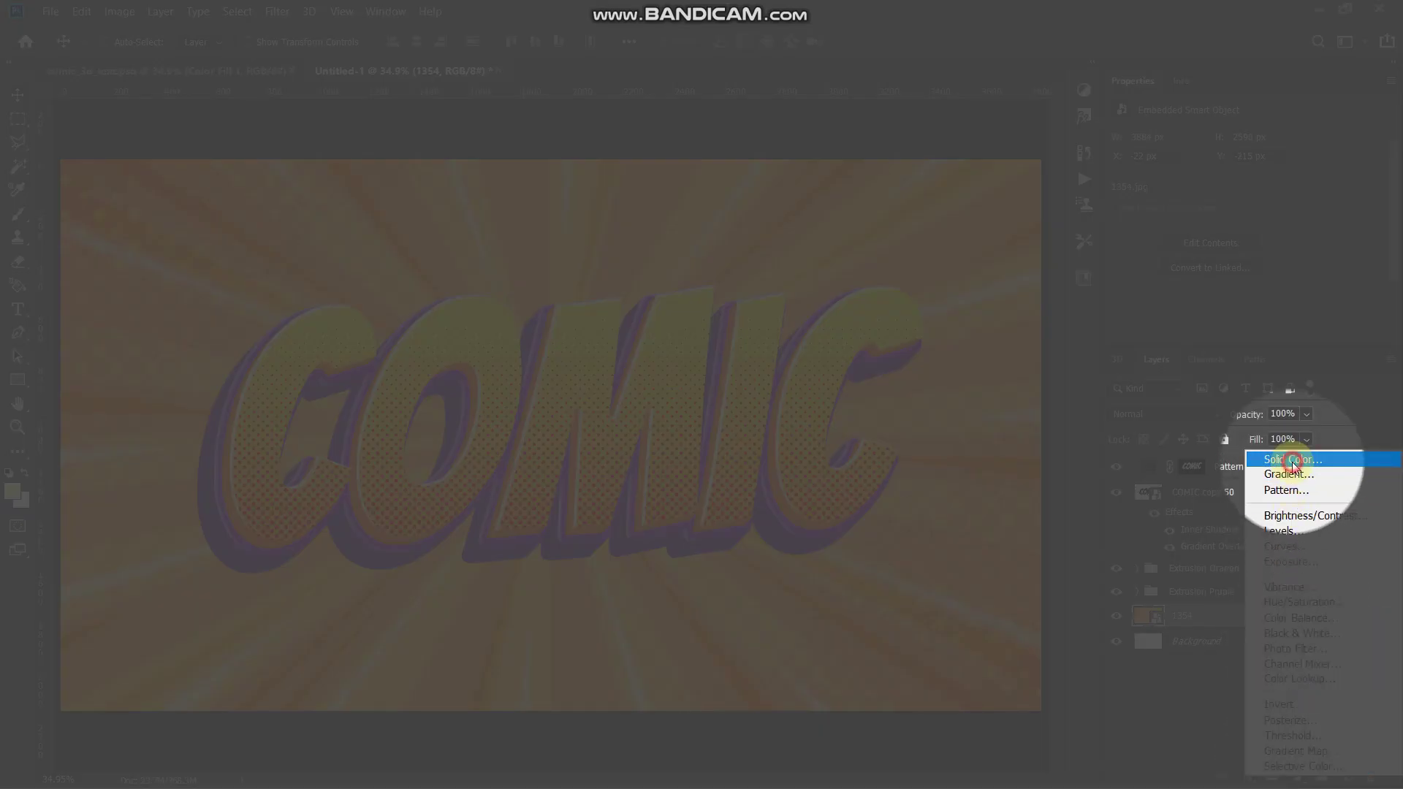
click(1292, 462)
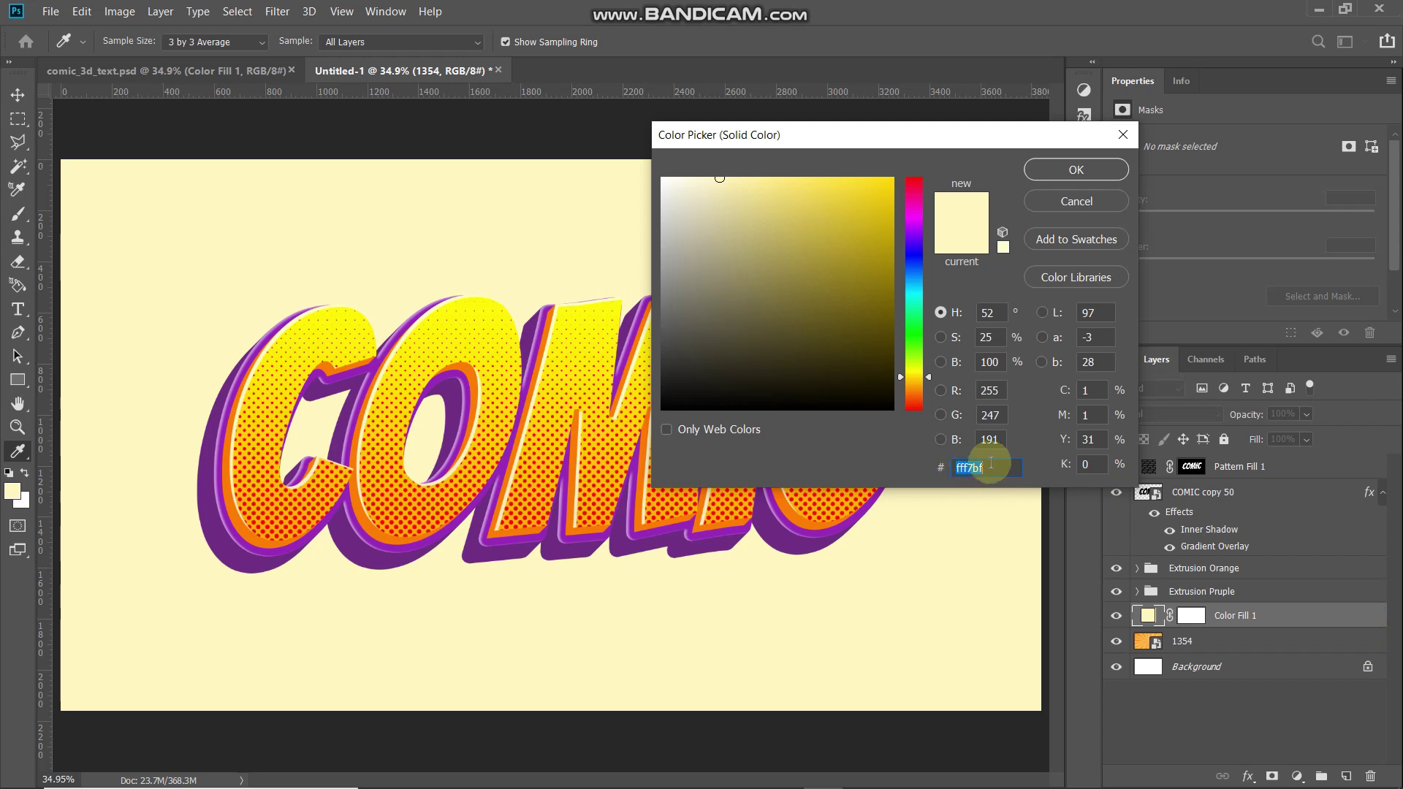
text(5b)
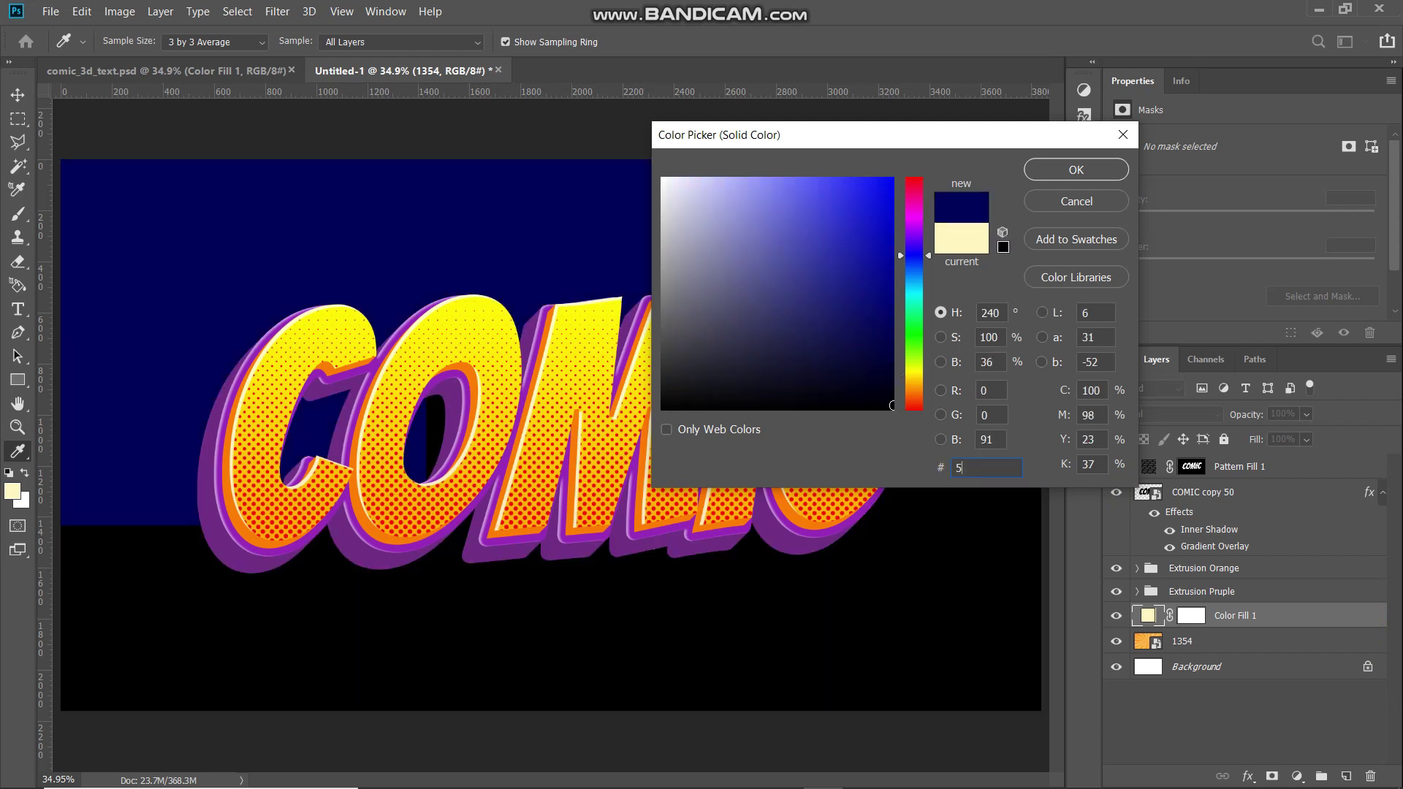
text(00a9)
click(1053, 170)
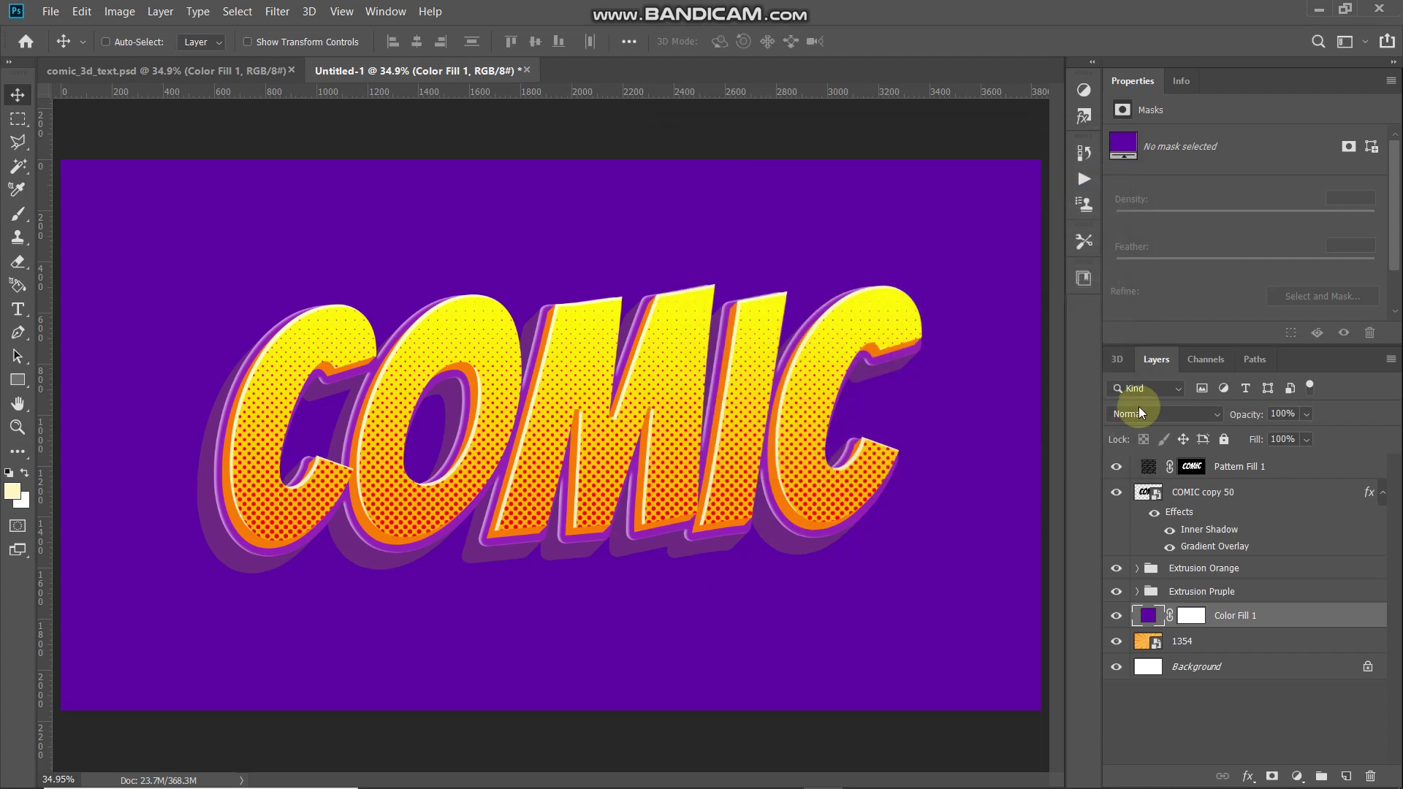
click(1139, 413)
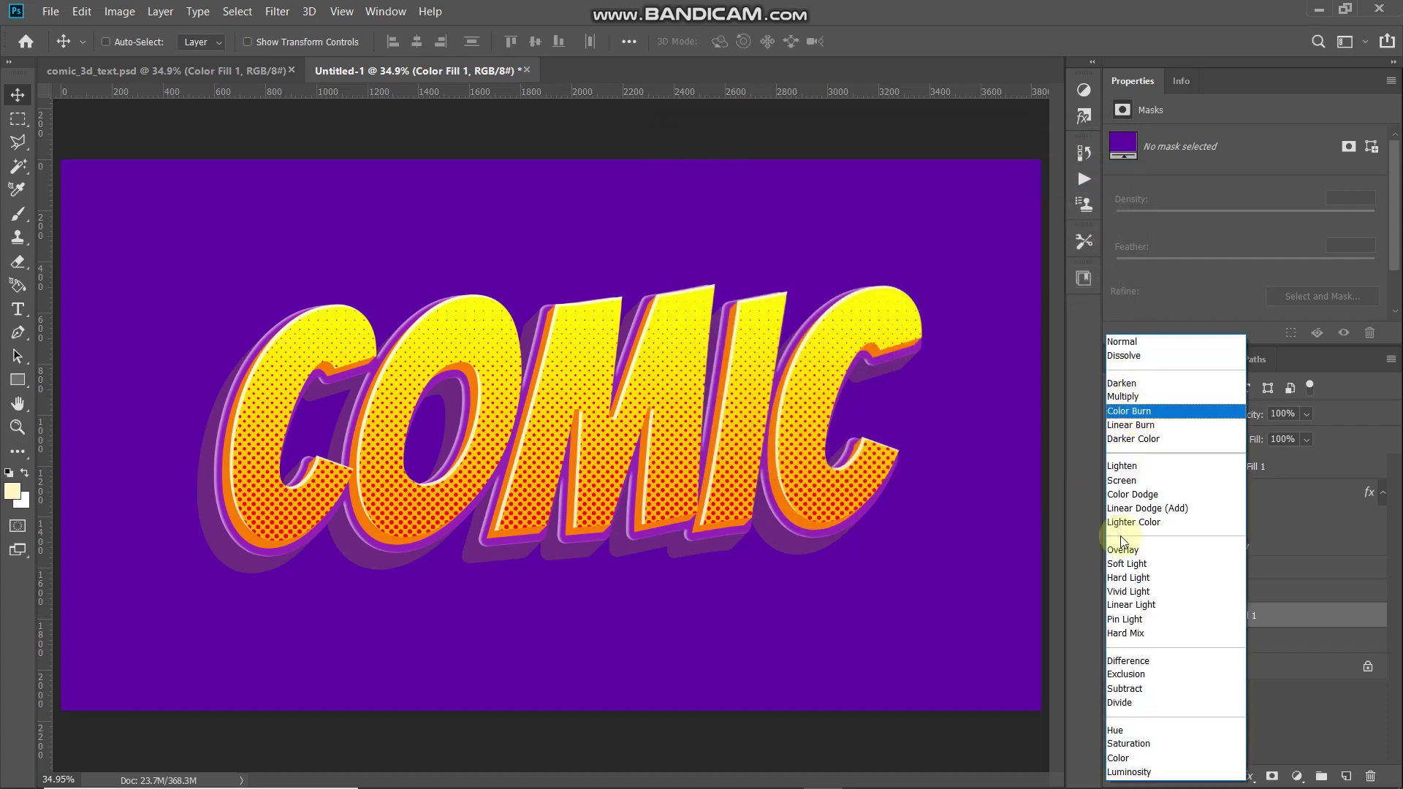
click(1133, 751)
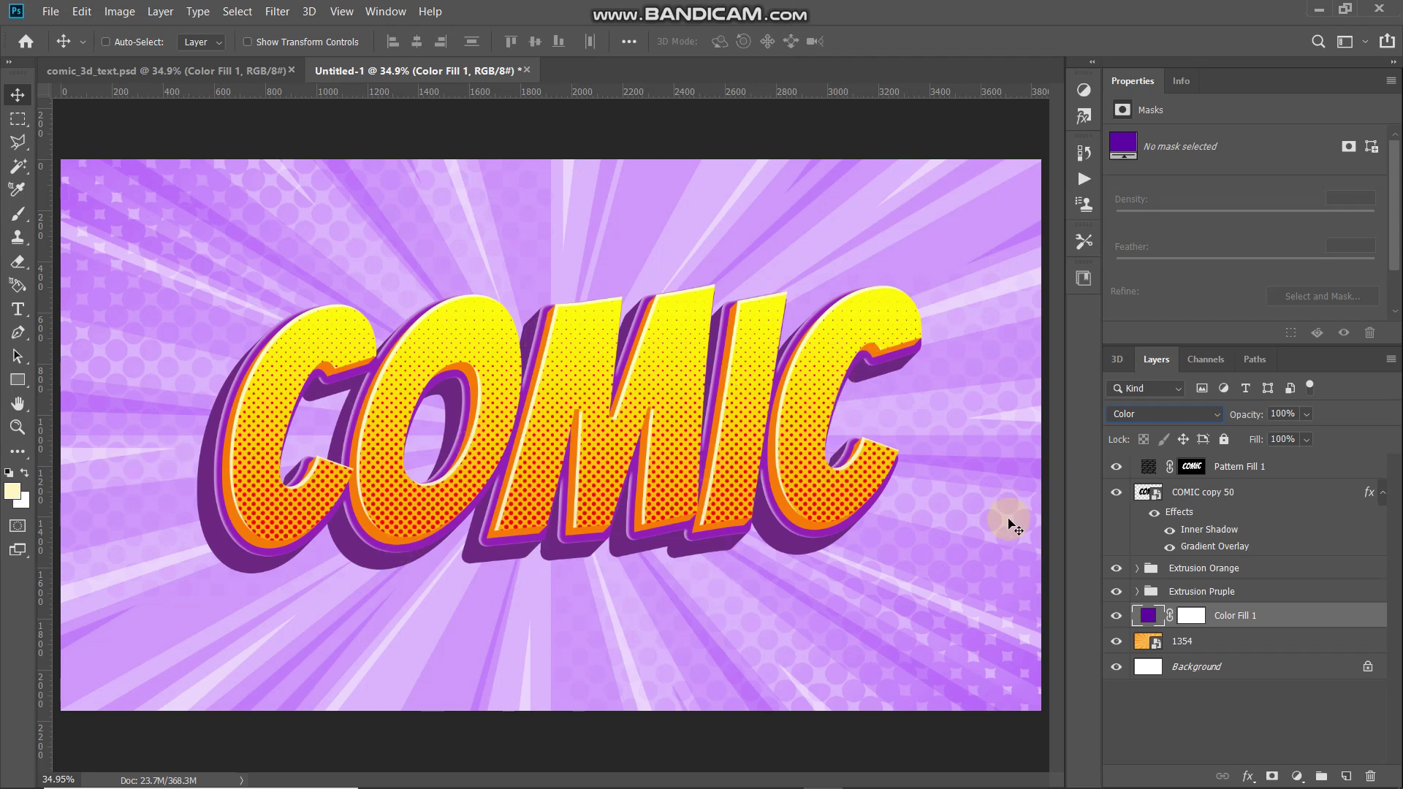
Add a Drop Shadow to the Extrusion Orange group with 50% opacity, 15 px distance and 10 px size.
click(1226, 574)
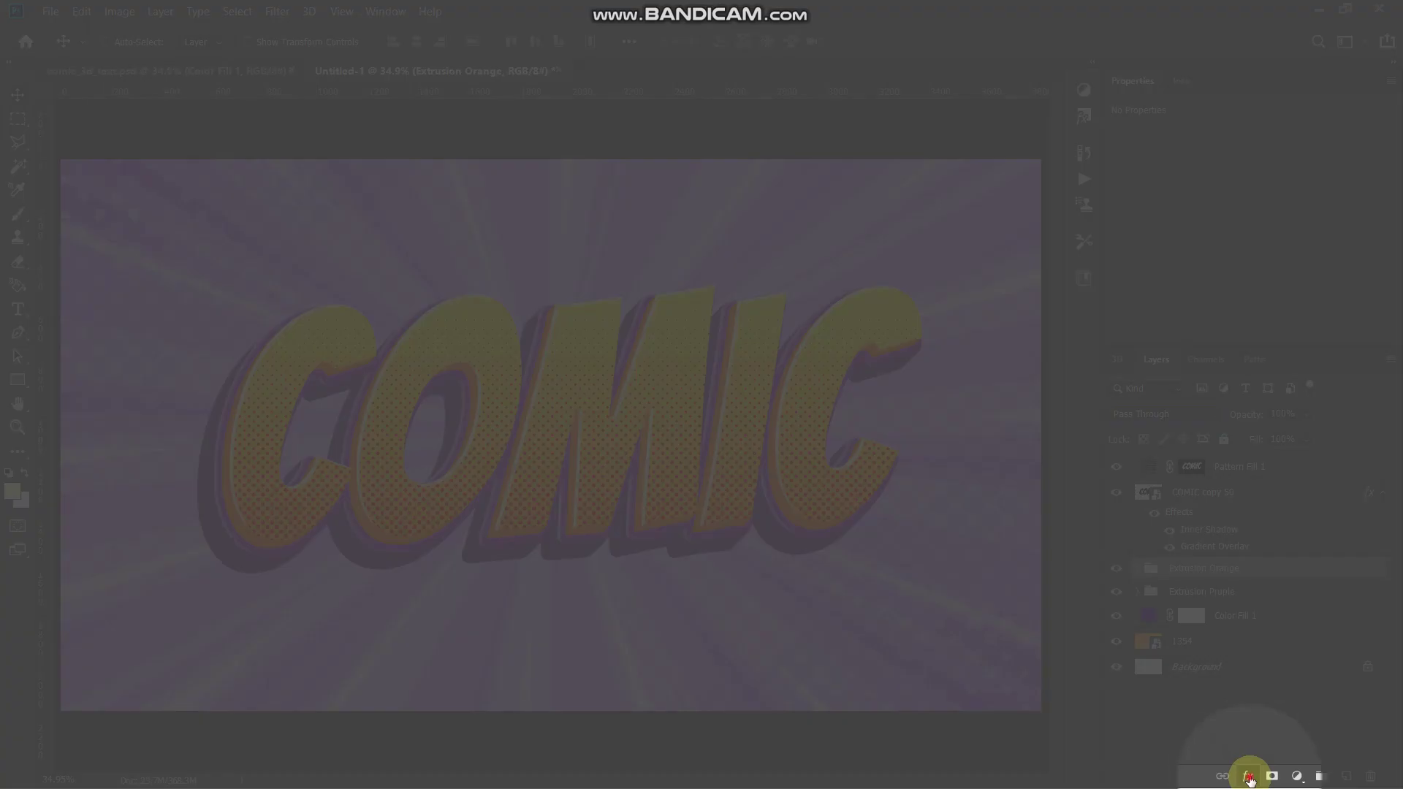
click(1250, 778)
click(1252, 767)
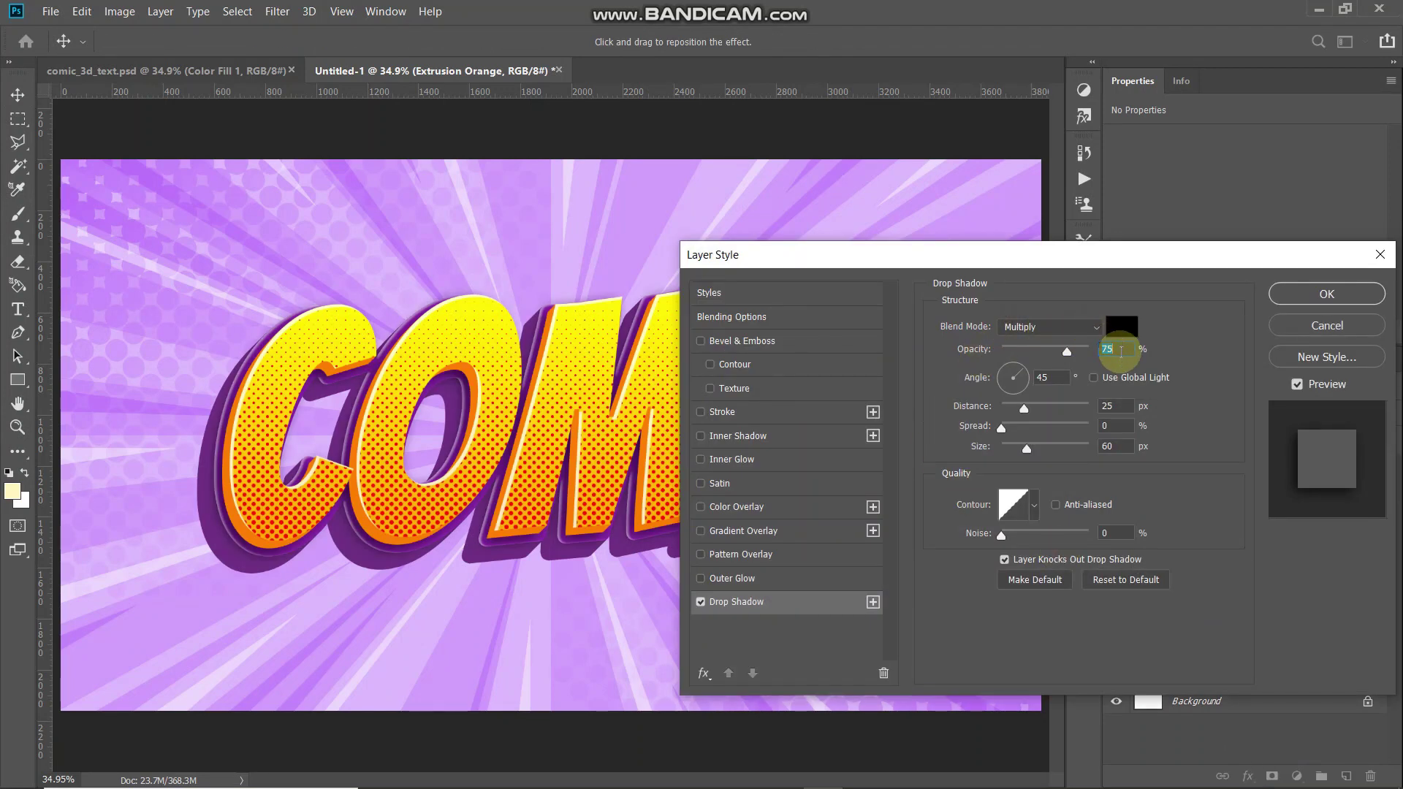
text(50)
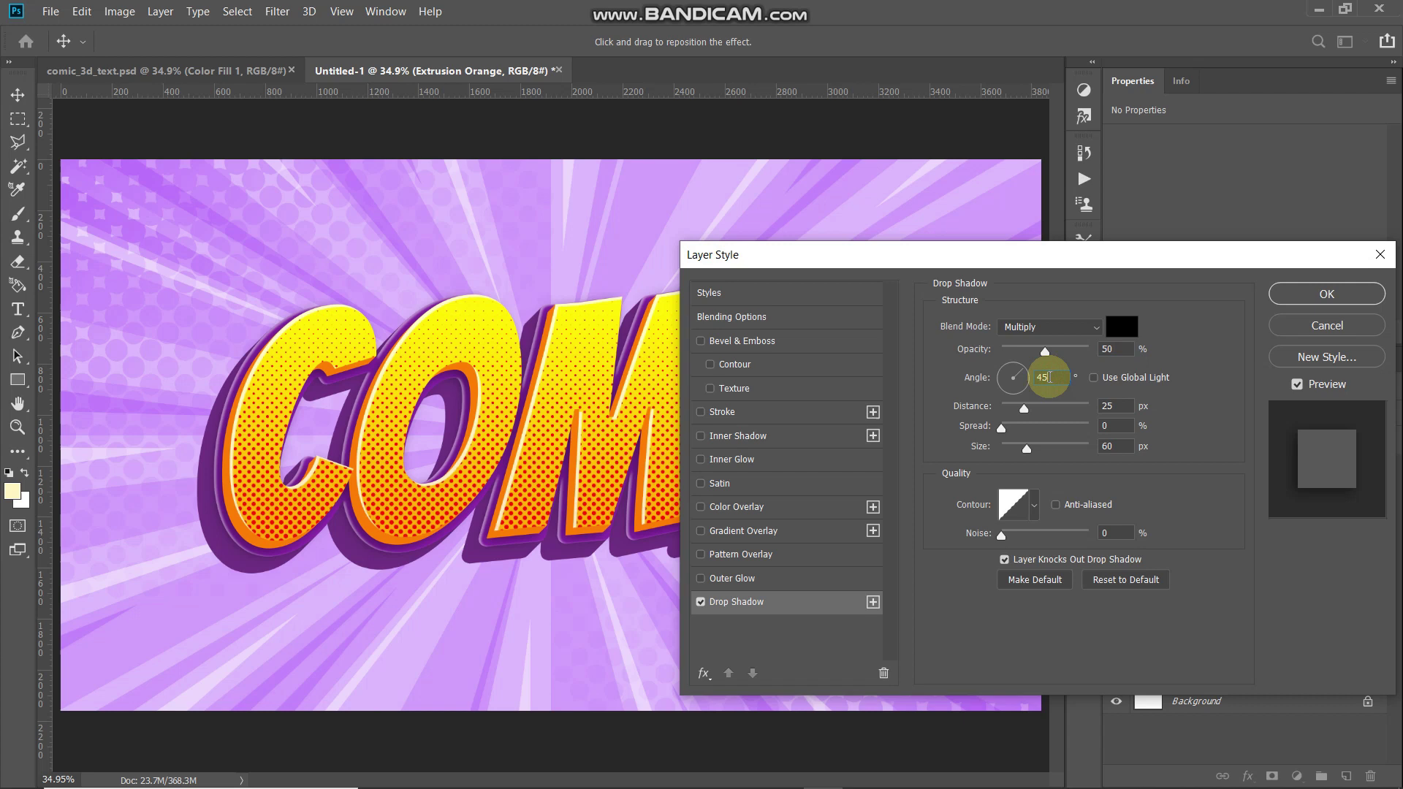
click(1094, 407)
text(1)
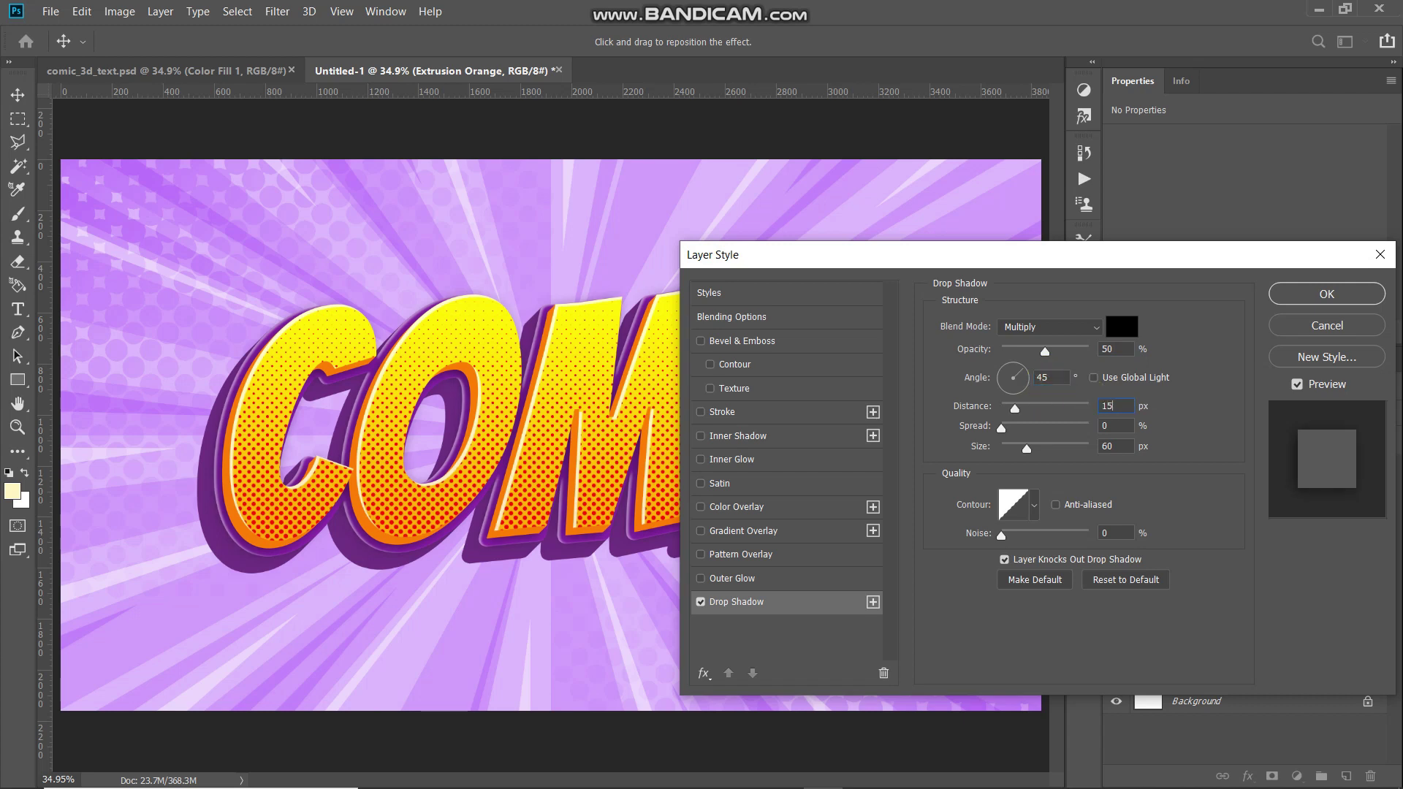
key(Tab)
key(Tab)
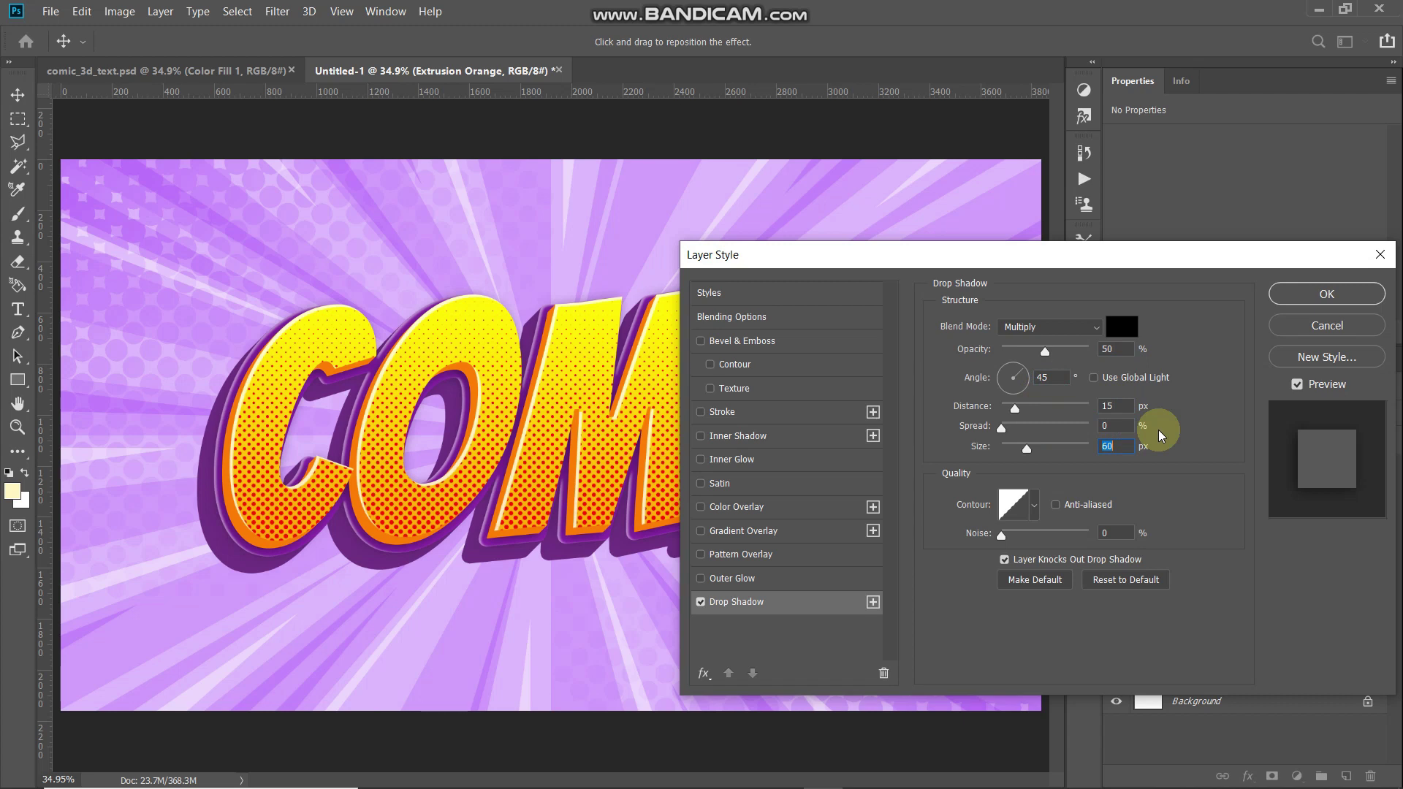
text(10)
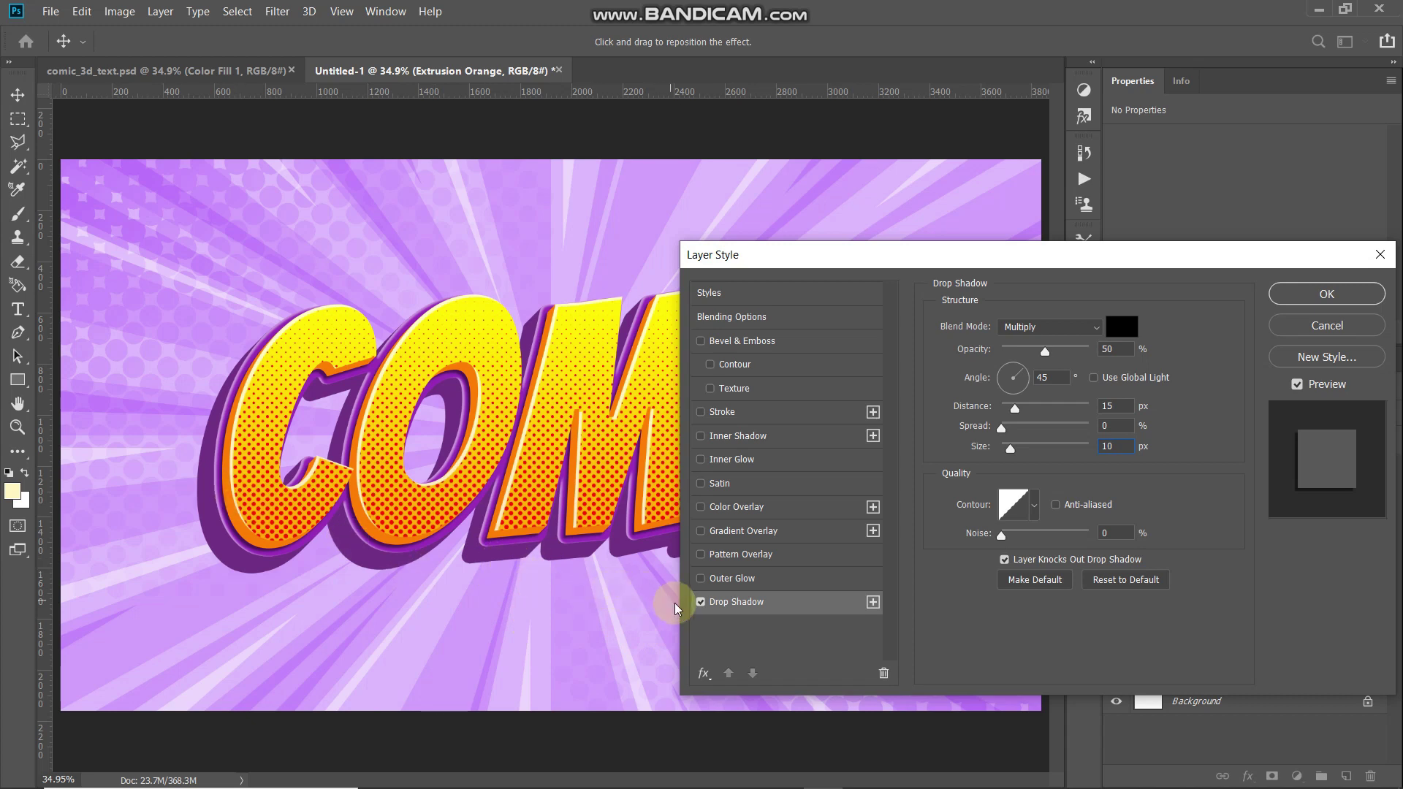
click(699, 602)
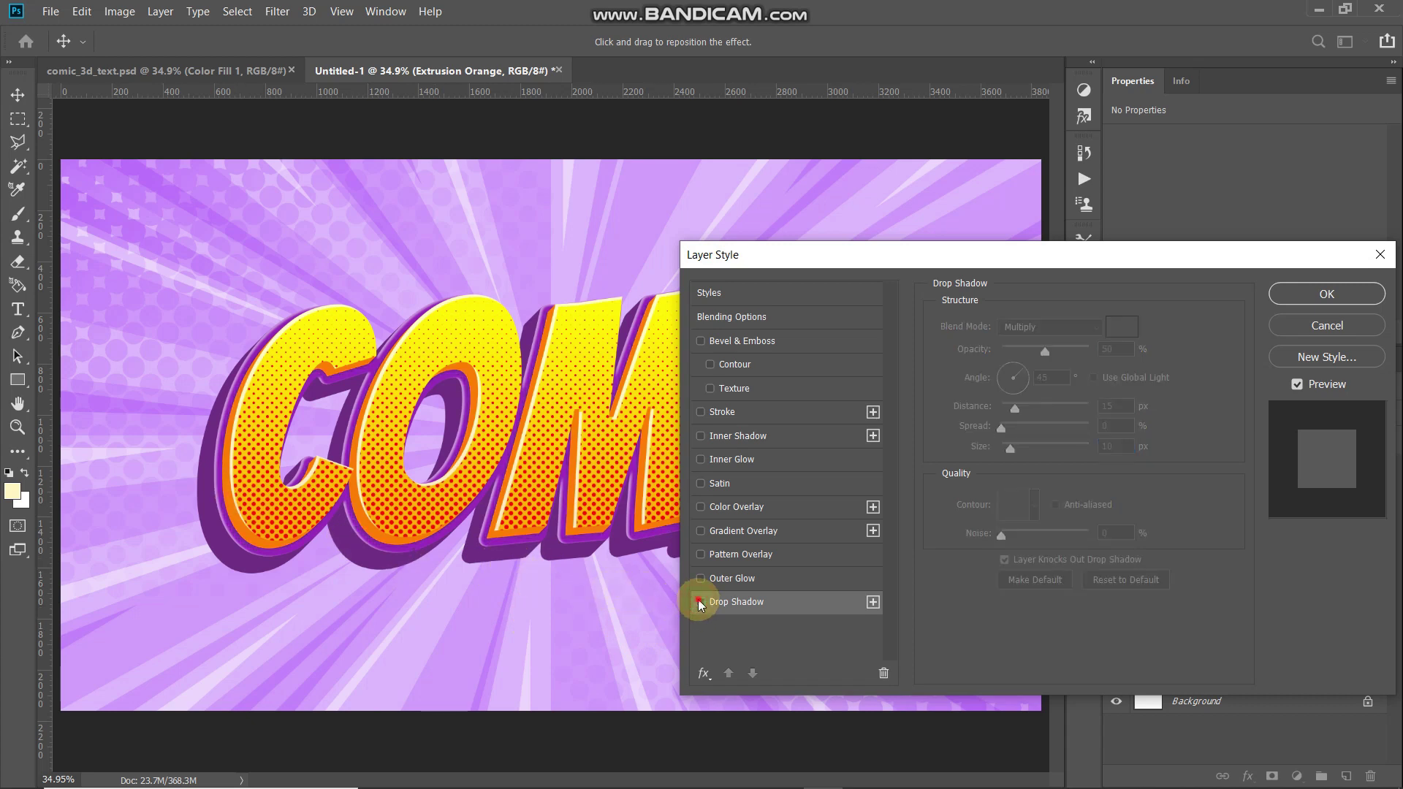
click(699, 603)
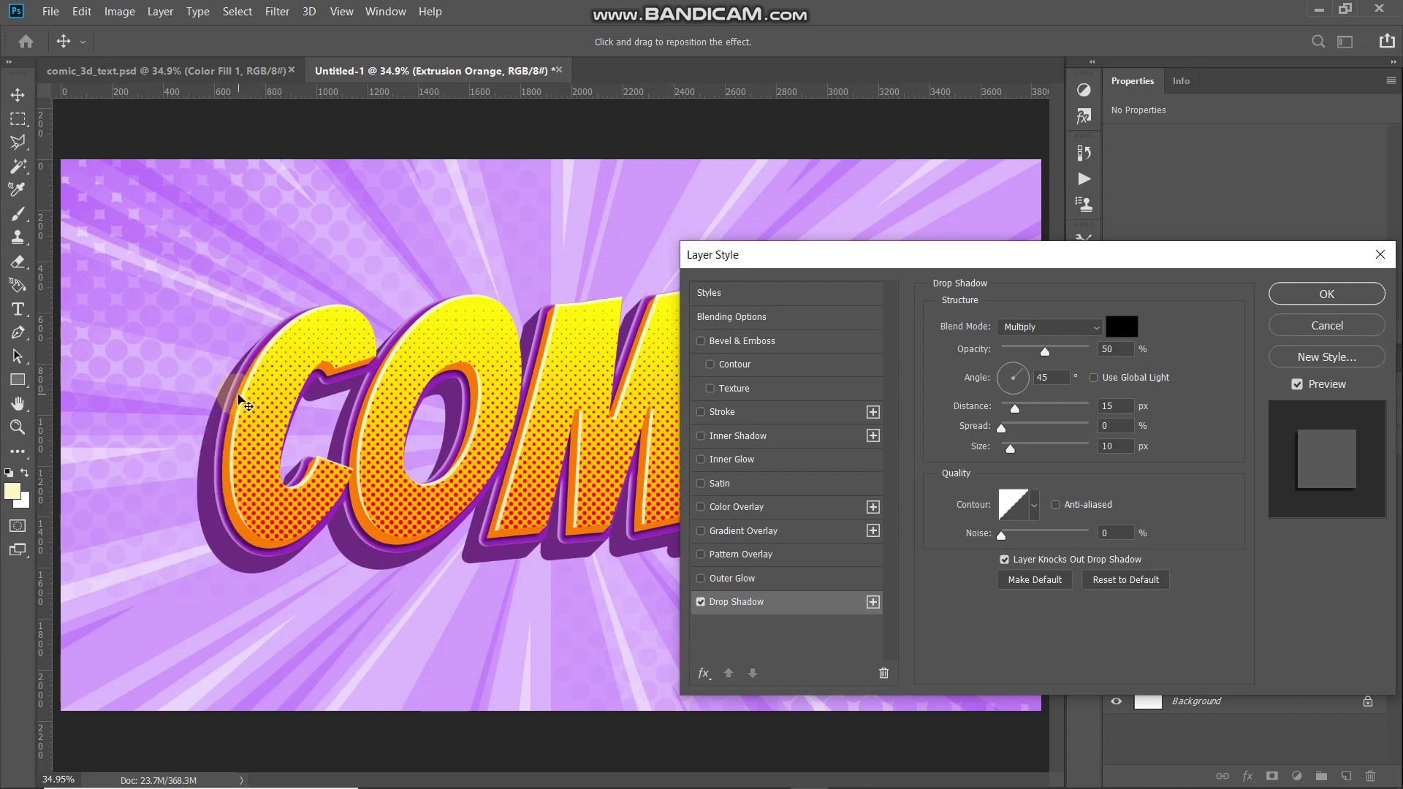
click(1286, 292)
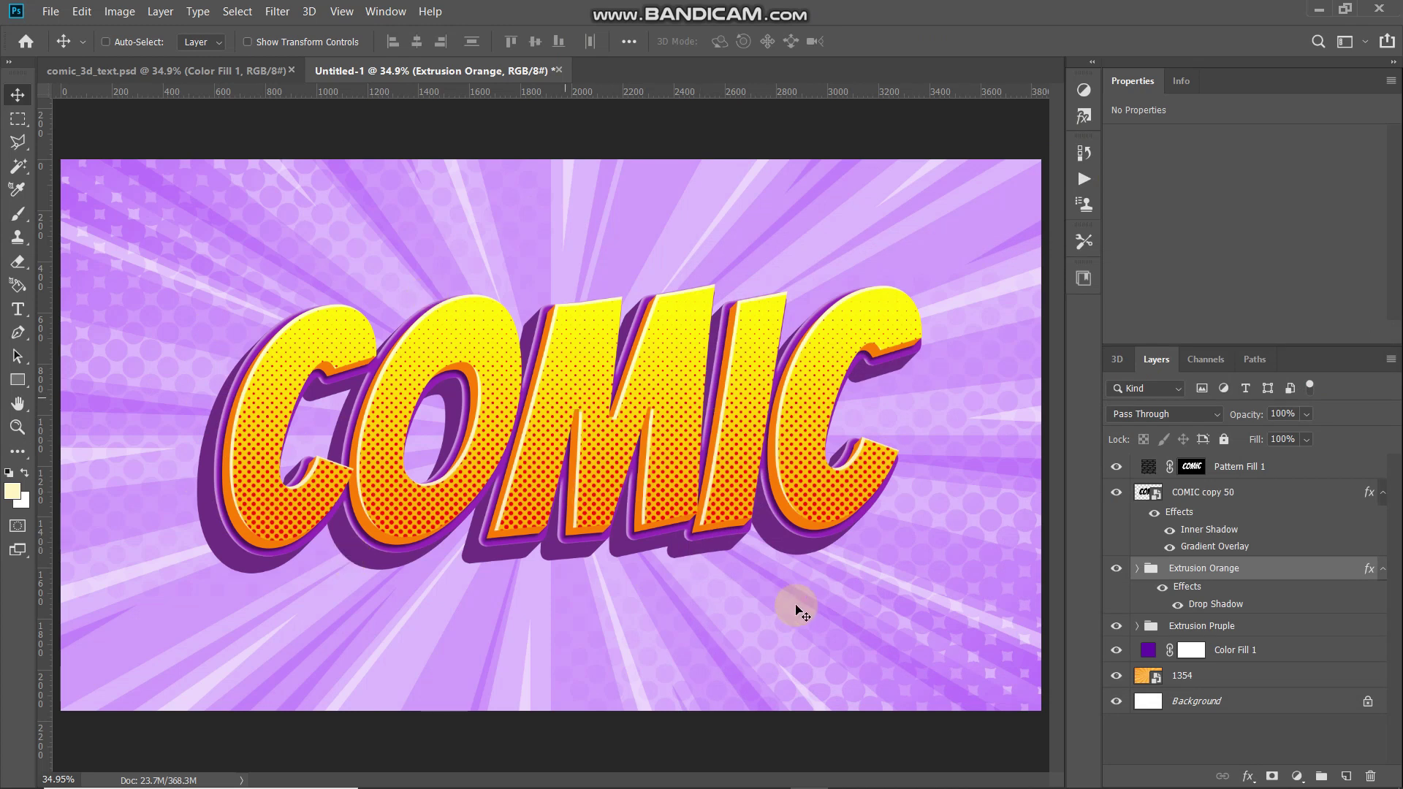
Add a Drop Shadow to the Extrusion Pruple group and set its opacity to 75%.
click(1252, 630)
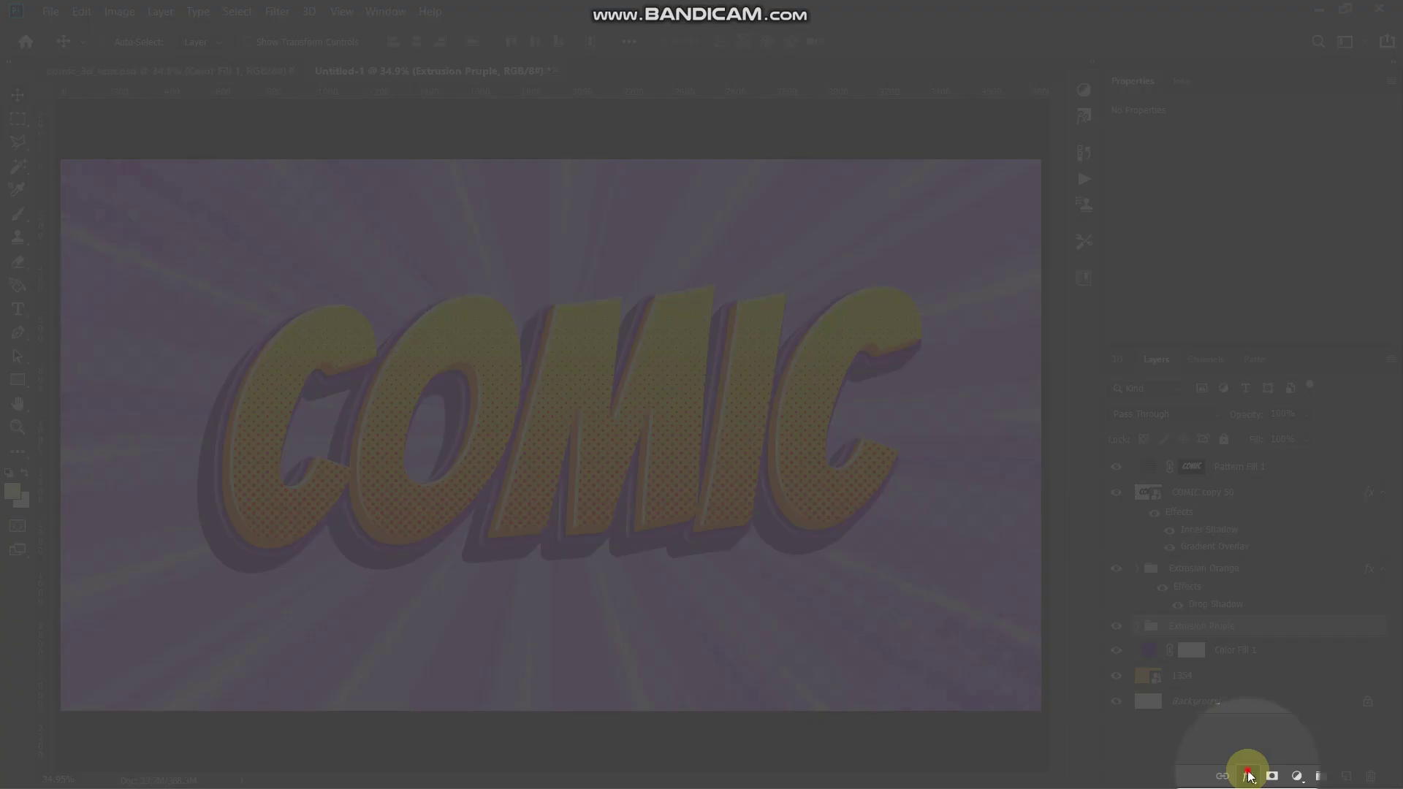
click(1248, 776)
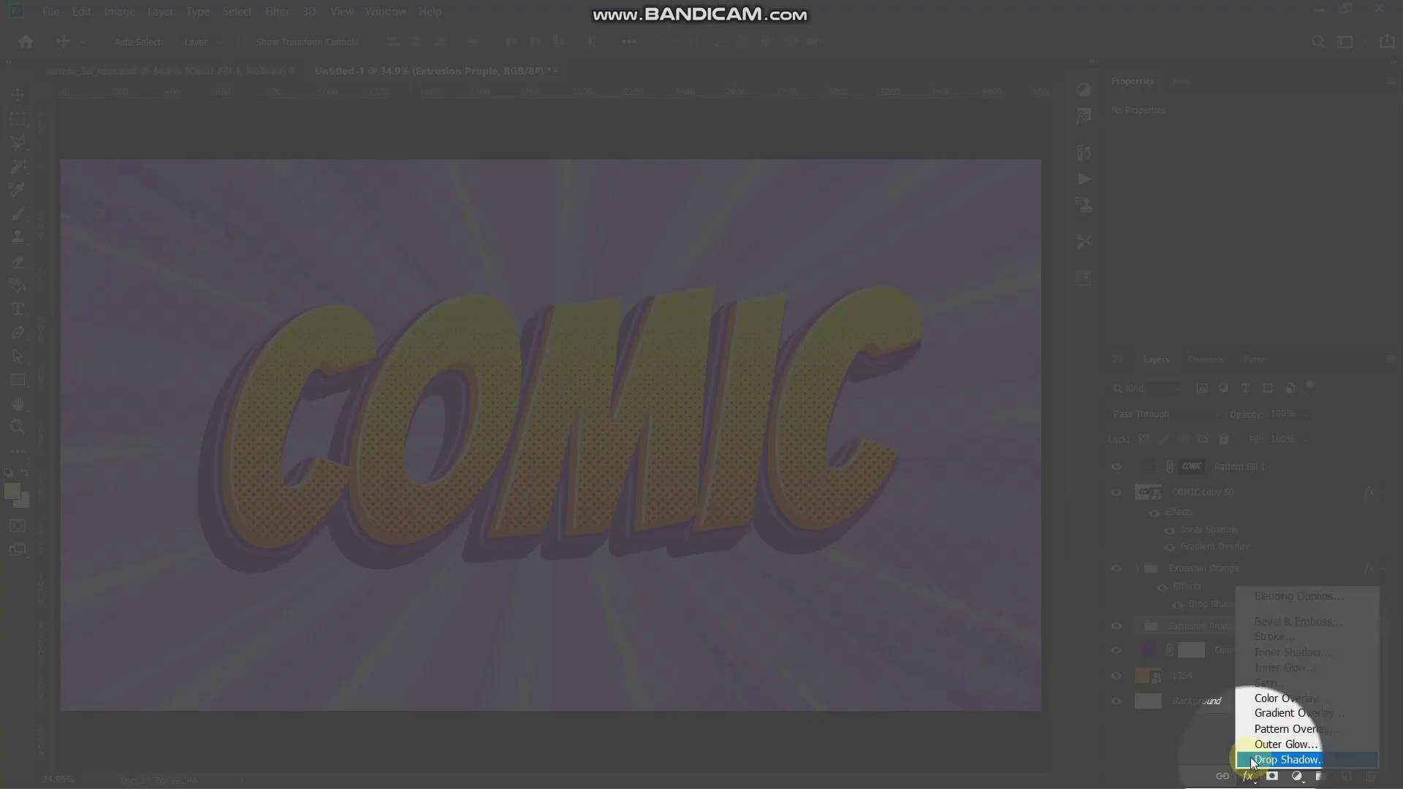
click(1286, 760)
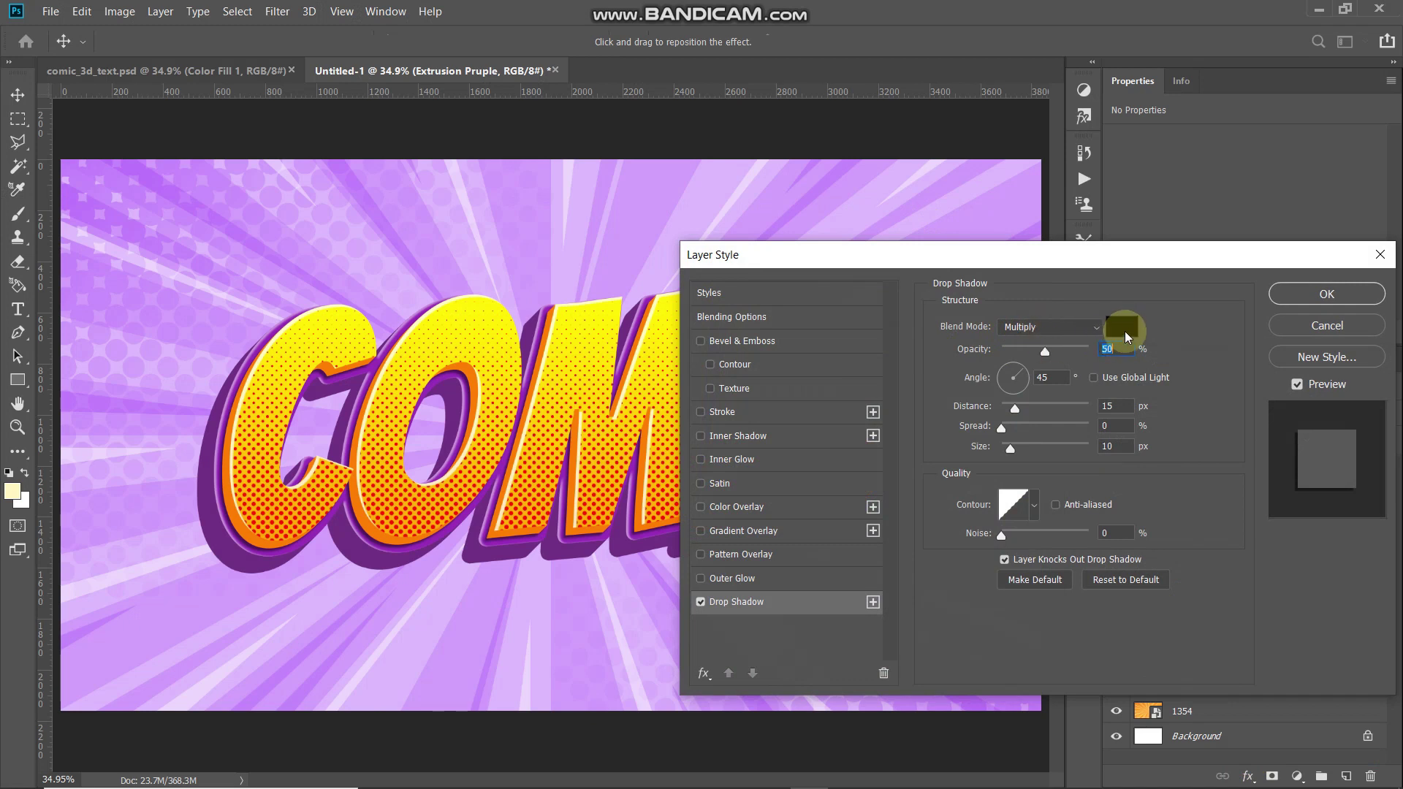
text(75)
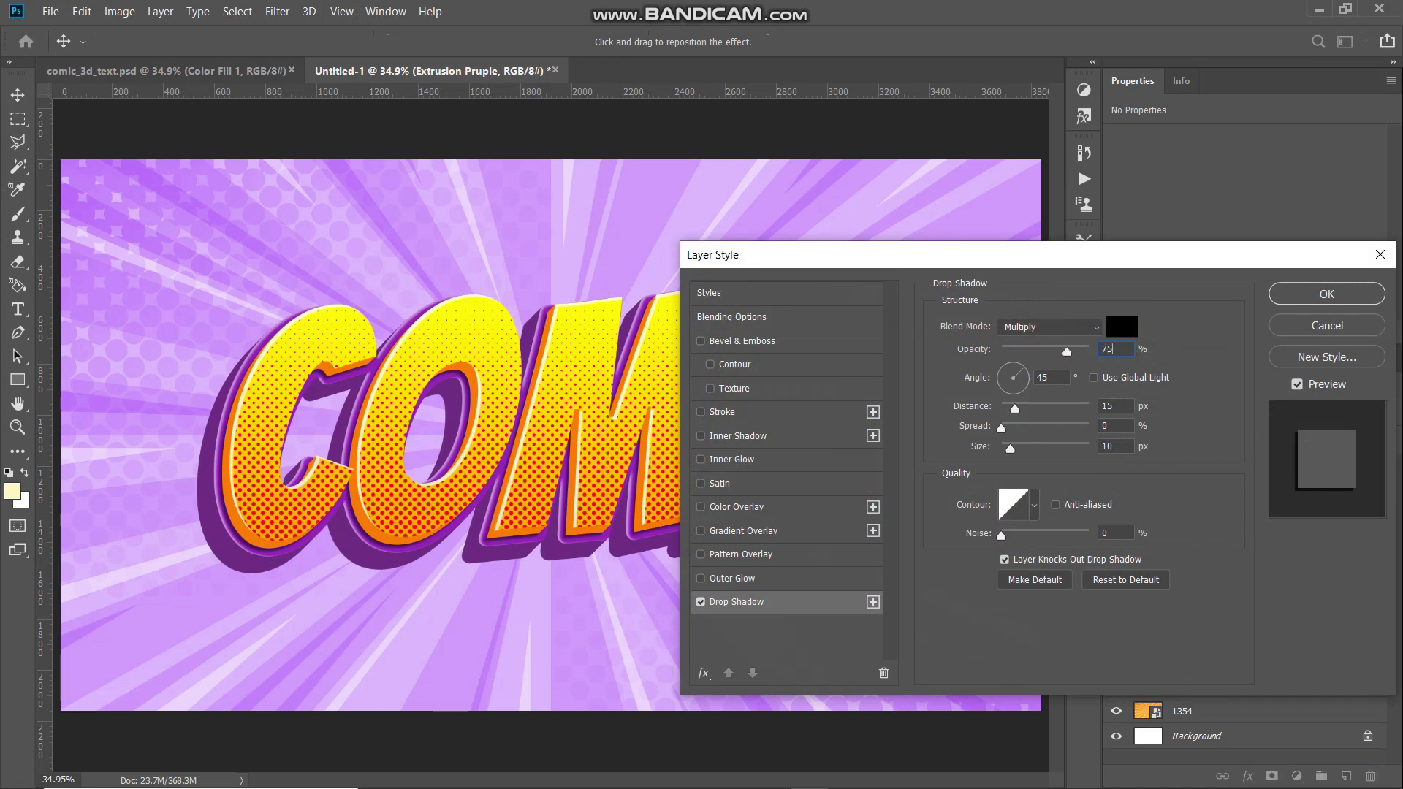
key(Return)
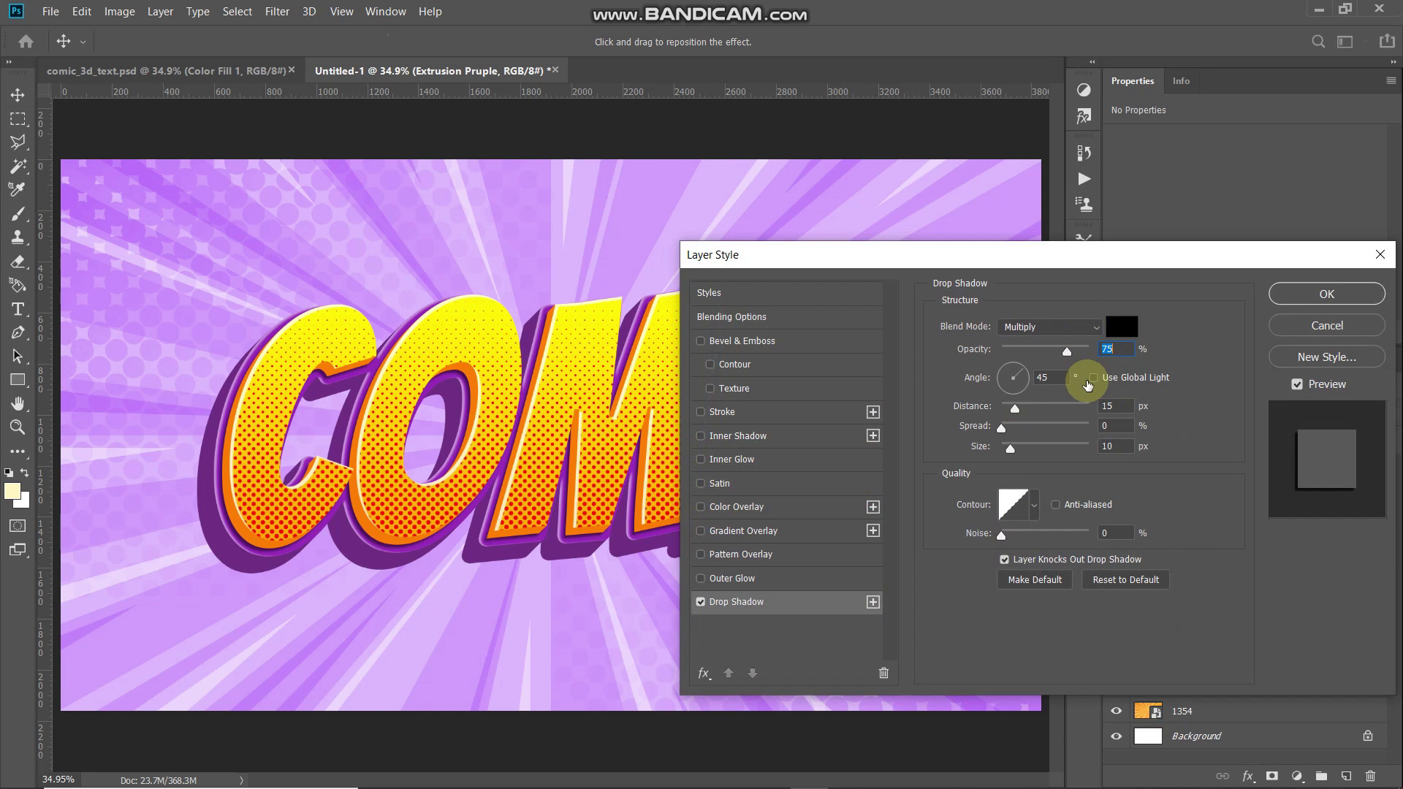
Set the Extrusion Pruple shadow's distance to 25 px and size to 60 px, compare it off and on, and apply the style.
click(1052, 377)
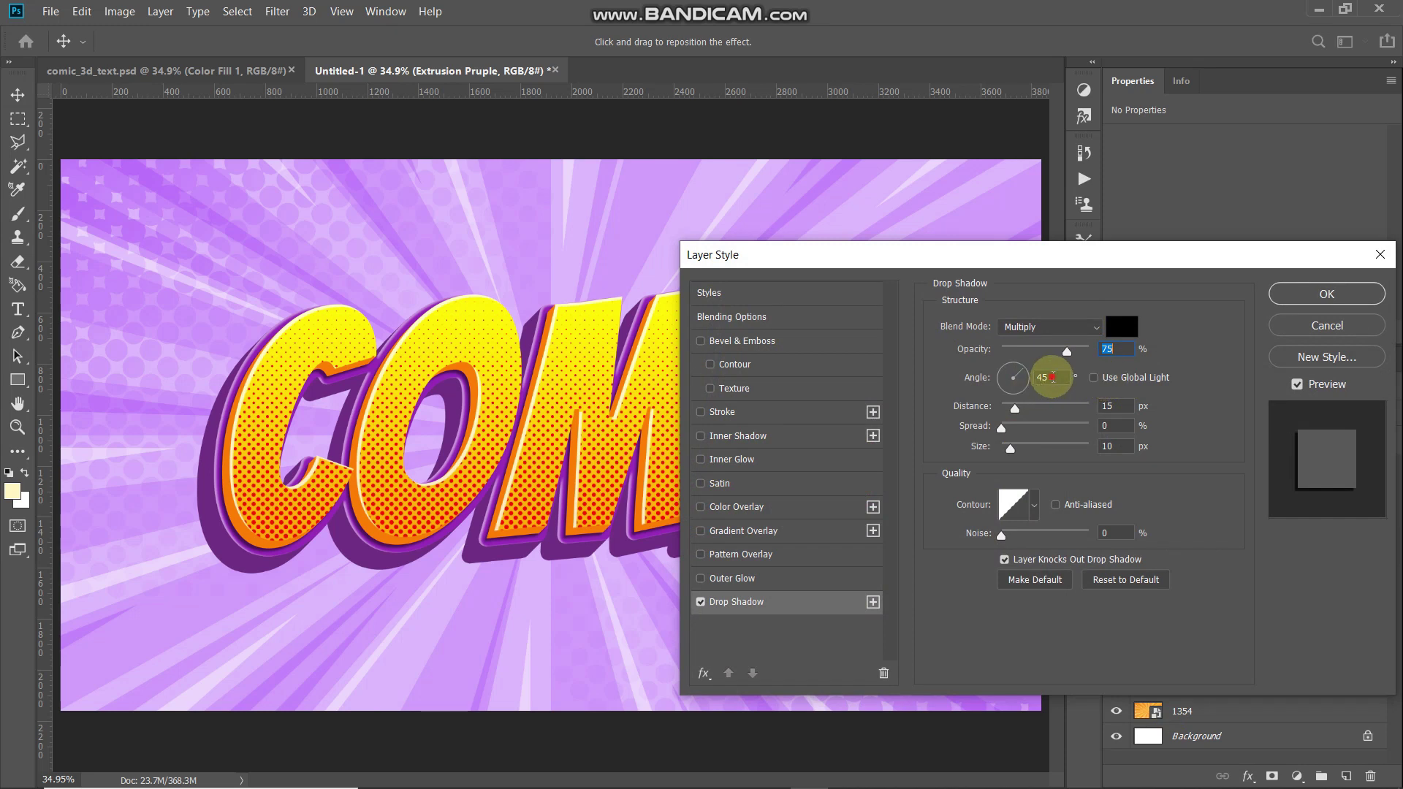
click(1120, 406)
key(BackSpace)
key(BackSpace)
text(25)
key(Tab)
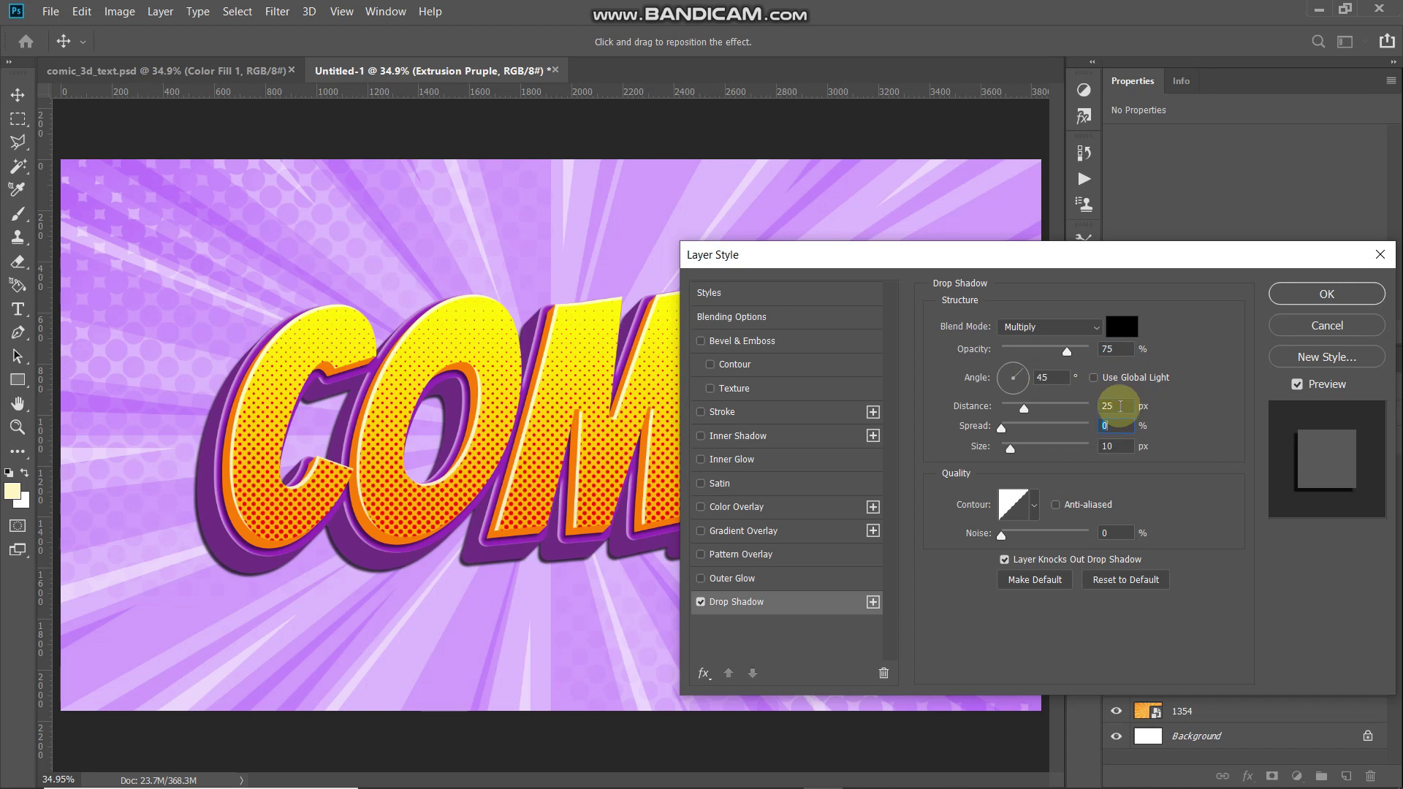
key(Tab)
text(60)
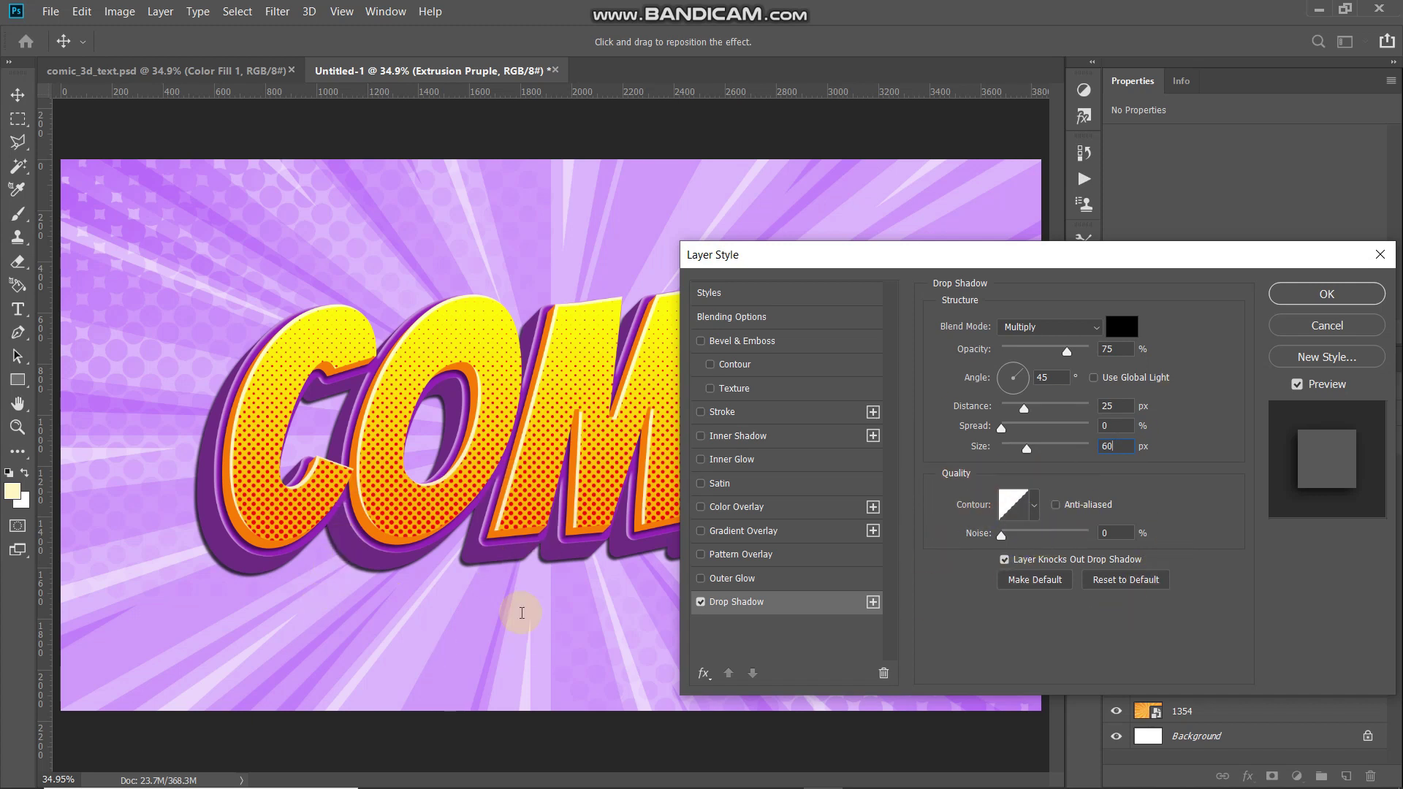
click(701, 602)
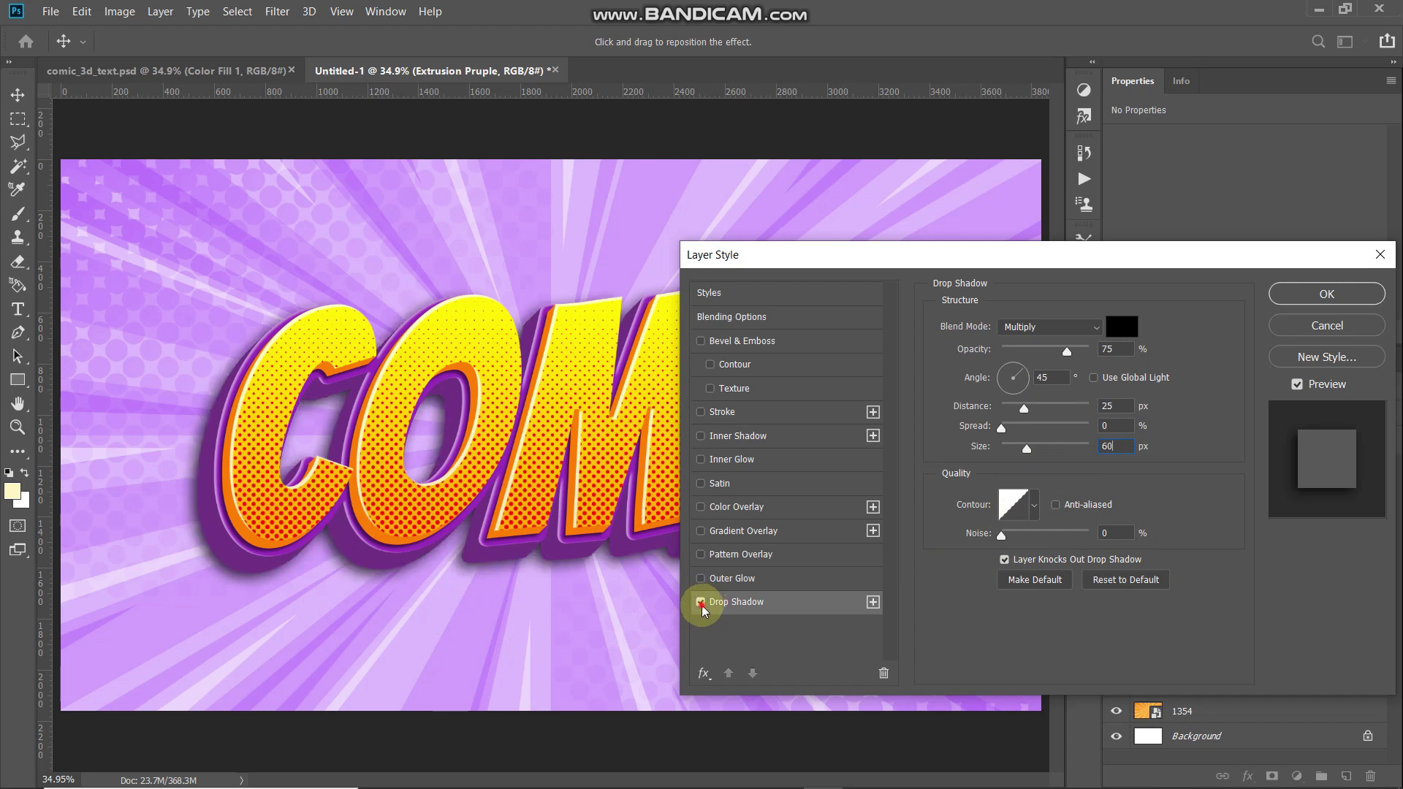
click(701, 602)
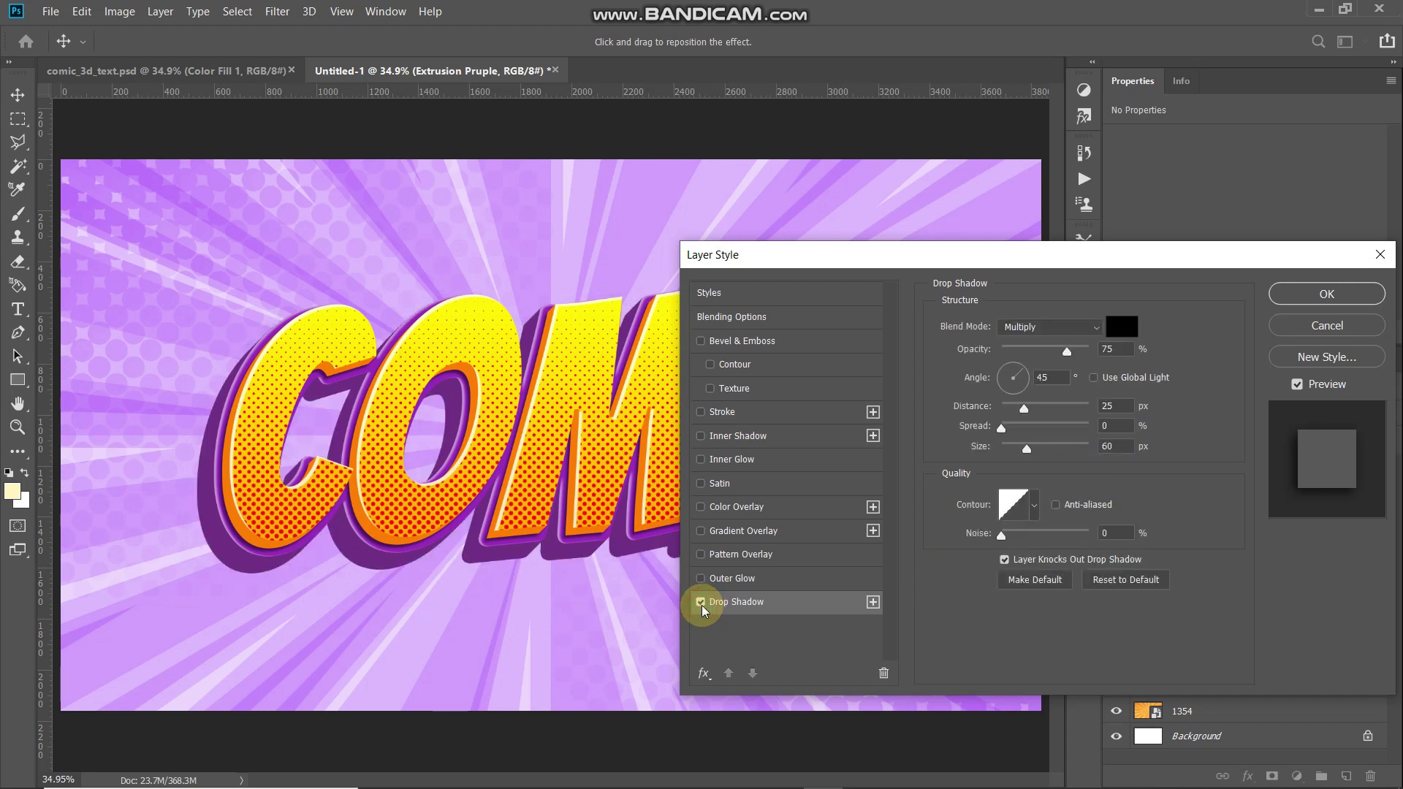
click(1293, 295)
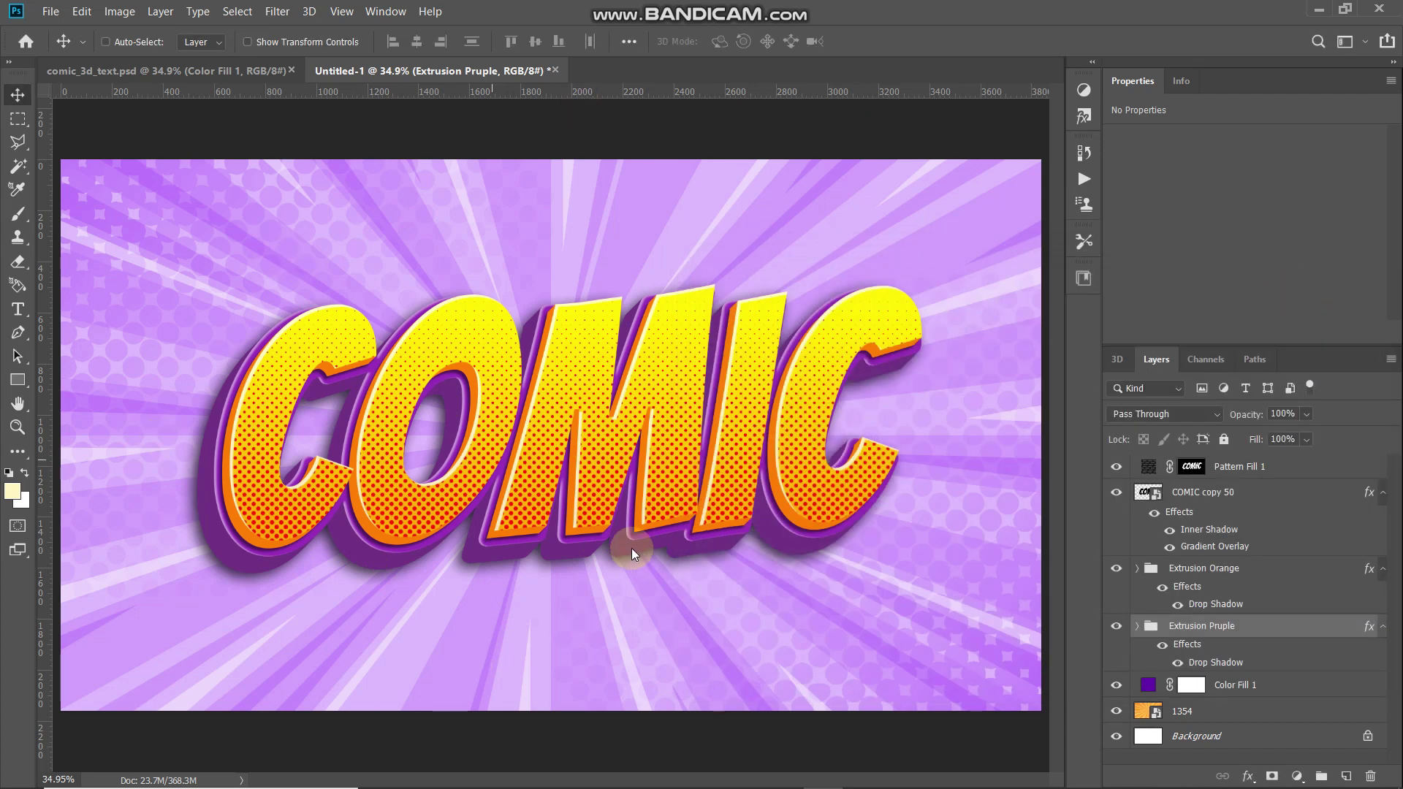